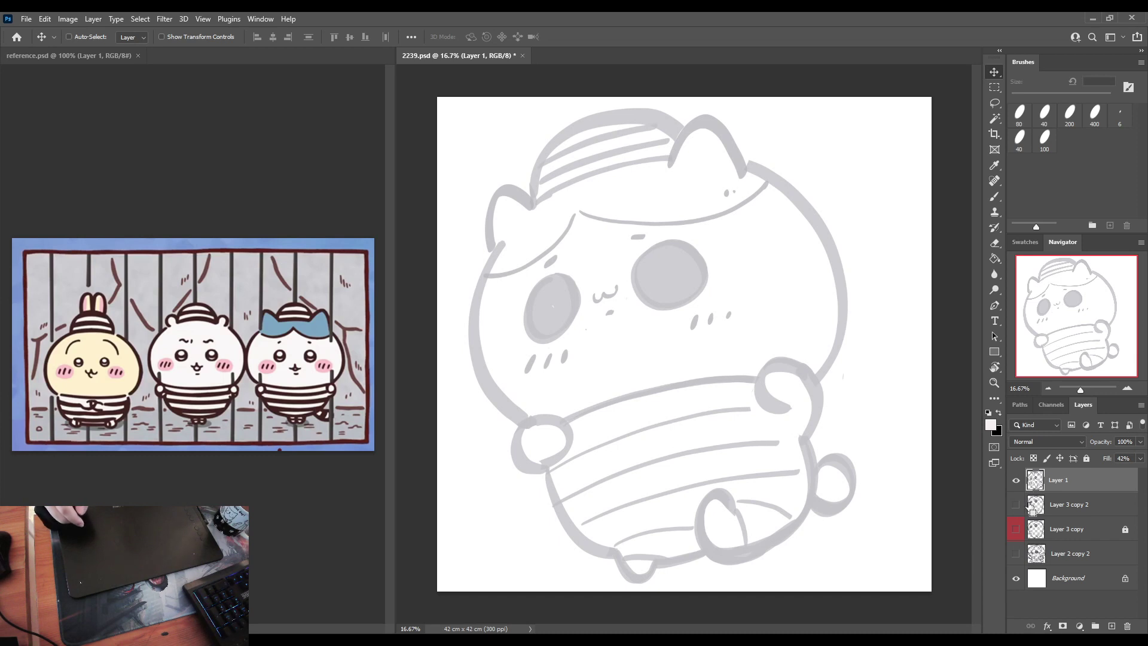
Step: Fade the sketch on Layer 1 to 26% opacity and add a new layer, choosing the grey swatch and 400 px brush
{"action": "key", "text": "e"}
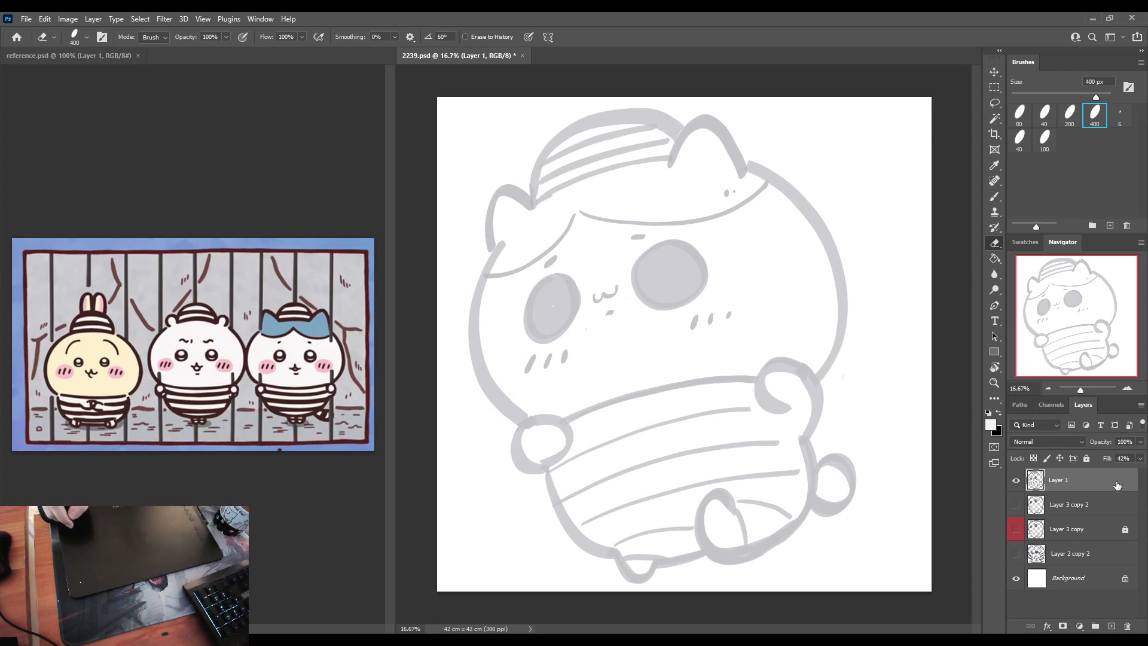
{"action": "mouse_move", "coordinate": [1140, 443]}
{"action": "left_mouse_down"}
{"action": "mouse_move", "coordinate": [1122, 463]}
{"action": "mouse_move", "coordinate": [1103, 458]}
{"action": "left_mouse_up"}
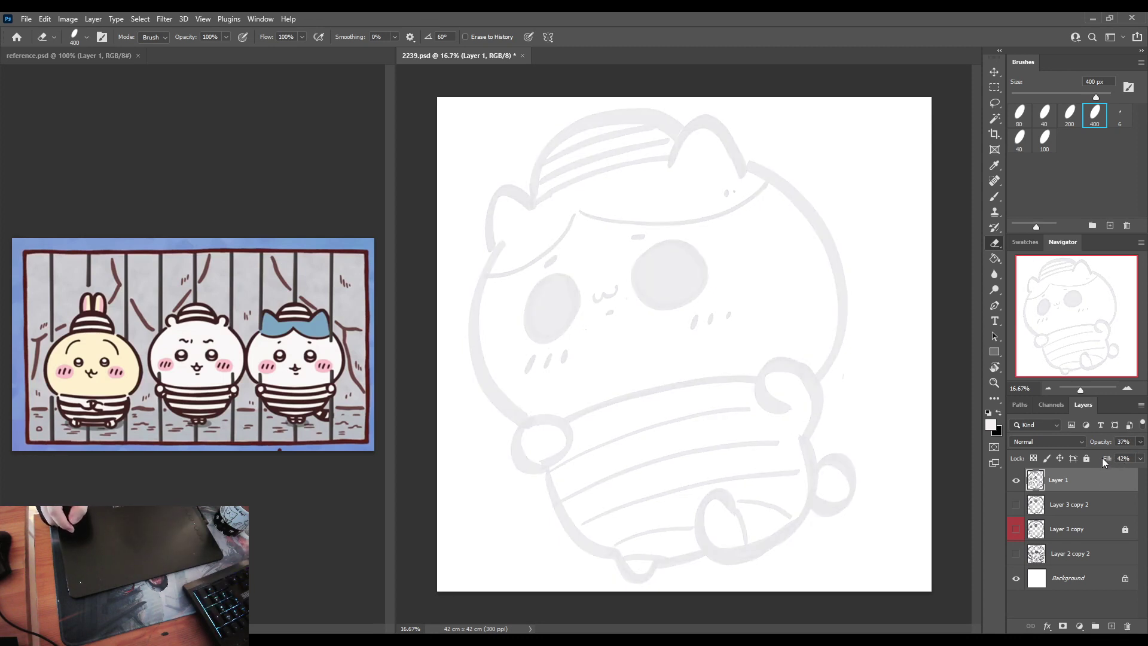
{"action": "left_click", "coordinate": [1111, 626]}
{"action": "key", "text": "b"}
{"action": "left_click", "coordinate": [1028, 242]}
{"action": "left_click", "coordinate": [1039, 258]}
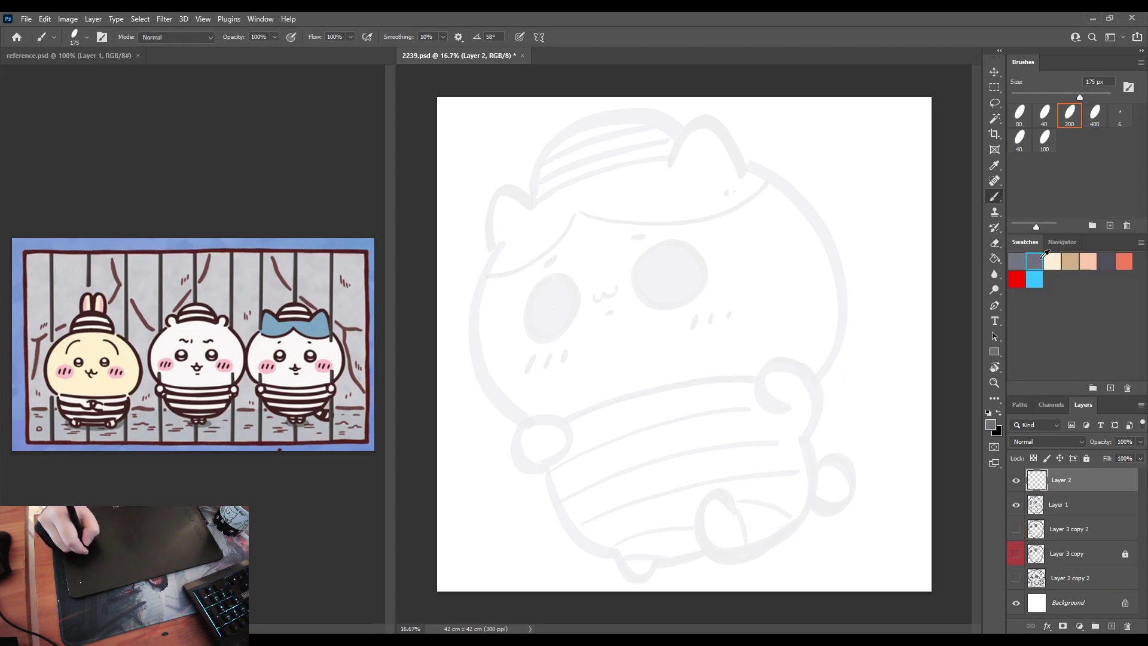
{"action": "left_click", "coordinate": [1096, 115]}
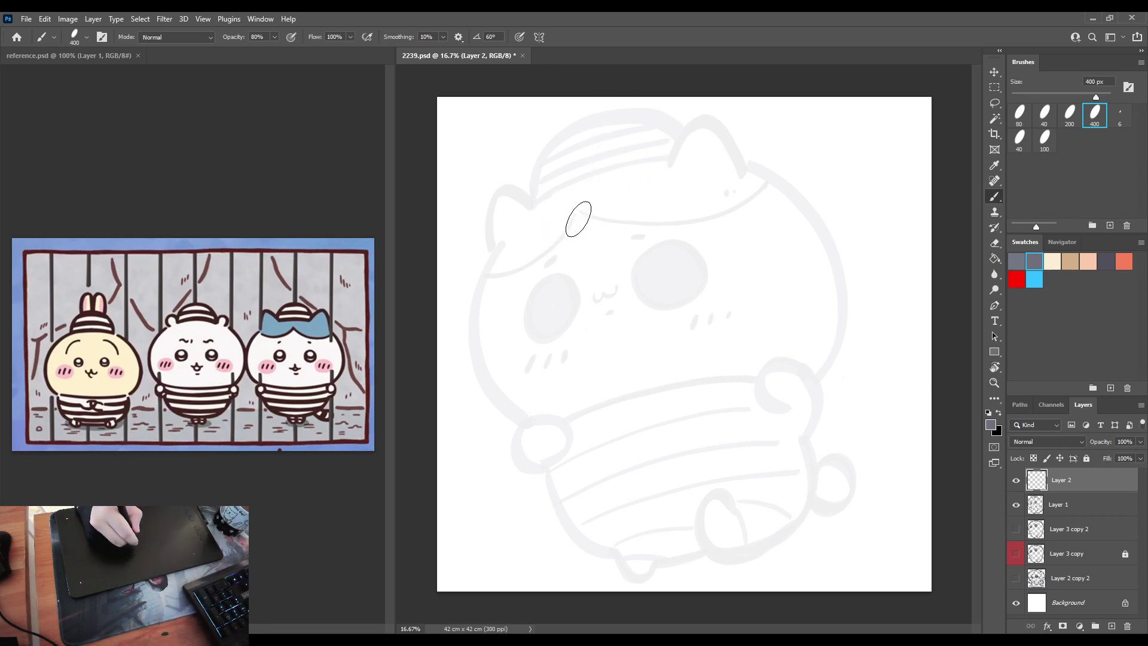
Step: On Layer 2, outline the left side of the head with one smooth curve from the hat down to the left hand
{"action": "left_click", "coordinate": [1055, 507]}
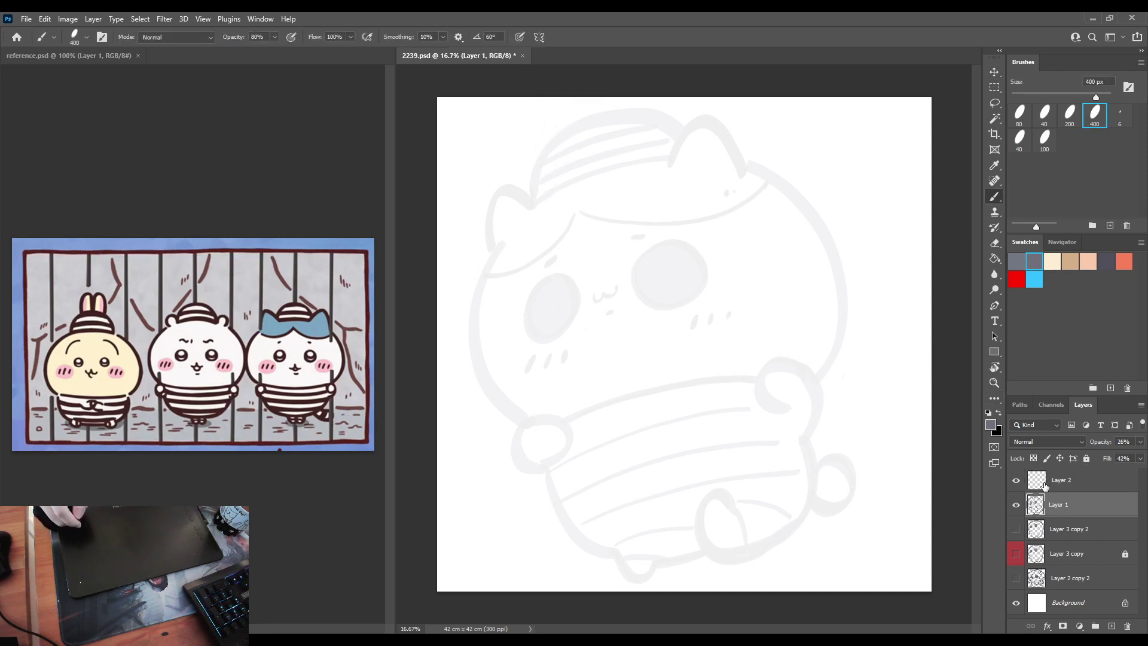
{"action": "key", "text": "v"}
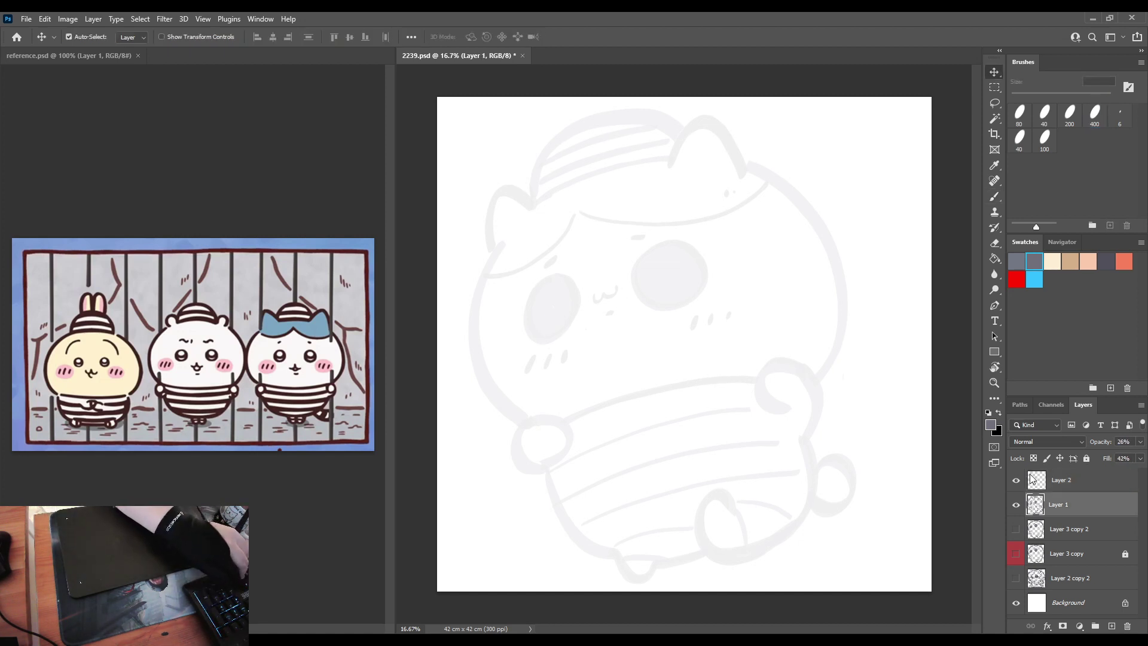
{"action": "left_click", "coordinate": [1045, 485]}
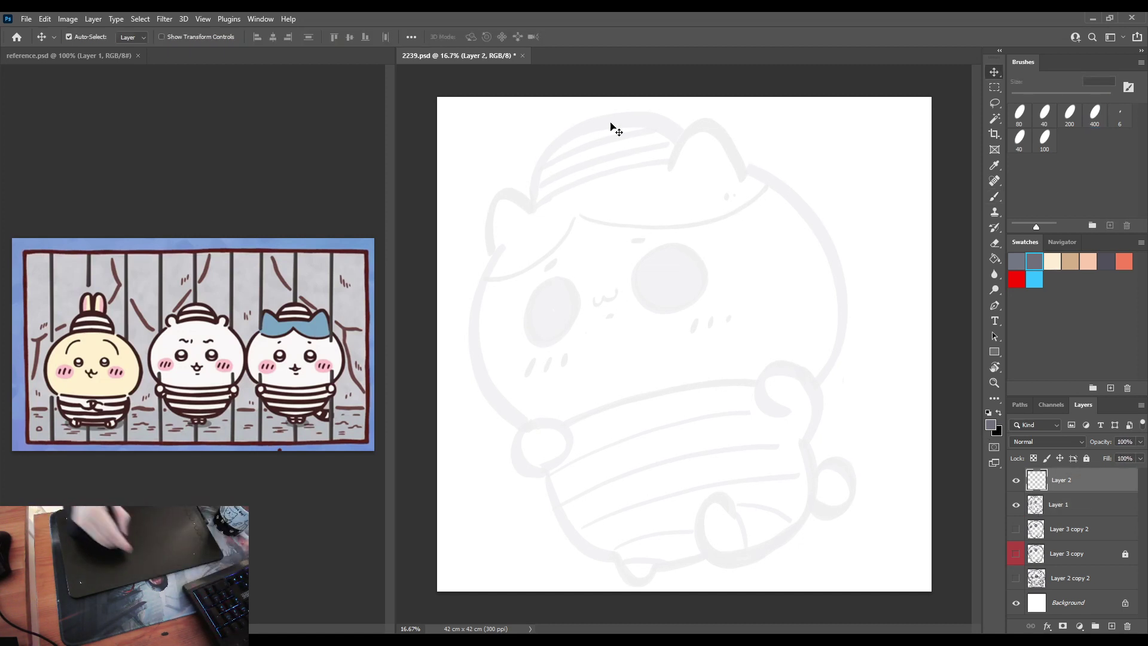
{"action": "key", "text": "b"}
{"action": "mouse_move", "coordinate": [551, 184]}
{"action": "left_mouse_down"}
{"action": "mouse_move", "coordinate": [544, 154]}
{"action": "mouse_move", "coordinate": [583, 134]}
{"action": "mouse_move", "coordinate": [594, 176]}
{"action": "left_mouse_up"}
{"action": "key", "text": "ctrl+z"}
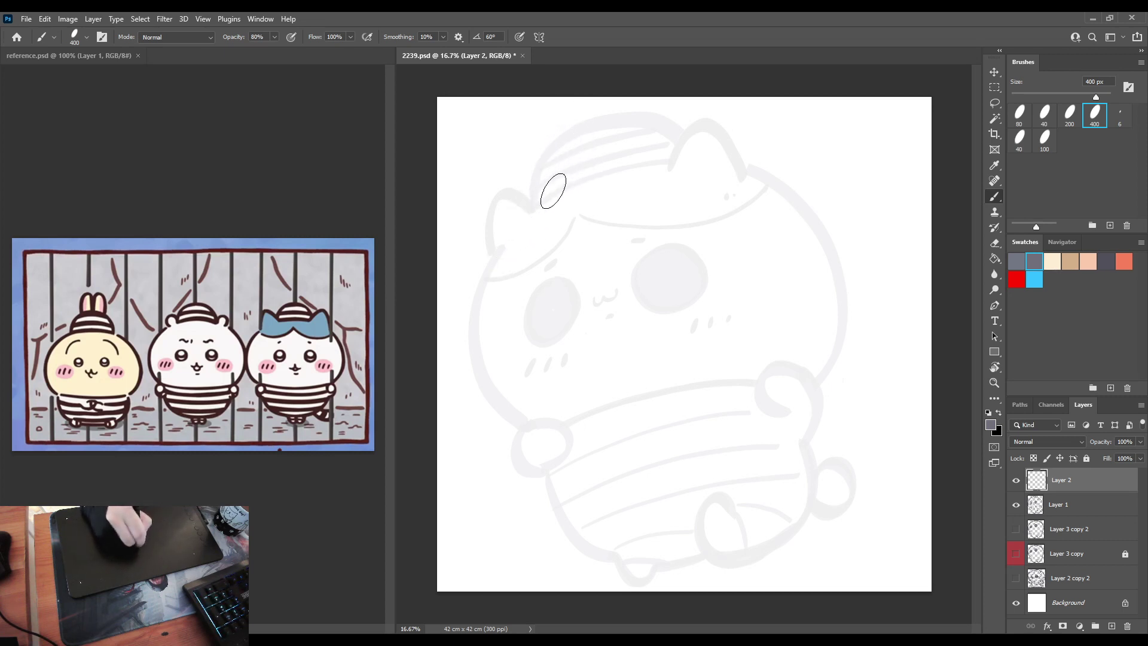
{"action": "mouse_move", "coordinate": [556, 190]}
{"action": "left_mouse_down"}
{"action": "mouse_move", "coordinate": [464, 318]}
{"action": "mouse_move", "coordinate": [500, 402]}
{"action": "left_mouse_up"}
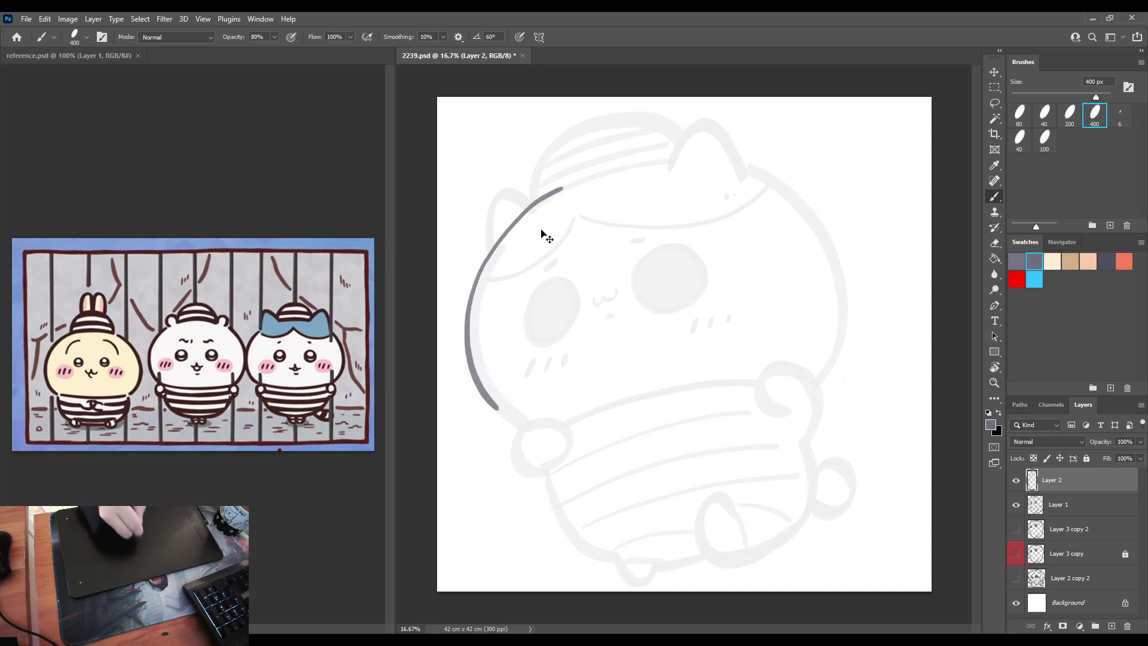
{"action": "key", "text": "ctrl+z"}
{"action": "mouse_move", "coordinate": [562, 188]}
{"action": "left_mouse_down"}
{"action": "mouse_move", "coordinate": [538, 200]}
{"action": "mouse_move", "coordinate": [464, 333]}
{"action": "mouse_move", "coordinate": [523, 420]}
{"action": "left_mouse_up"}
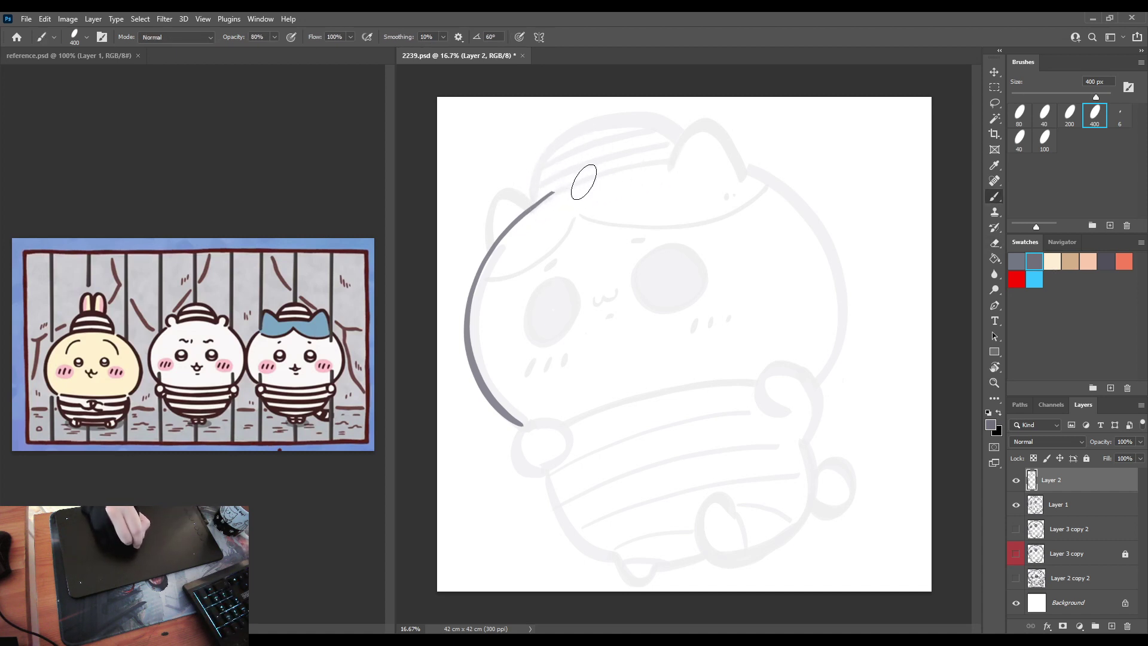
Step: Outline the top and right side of the head in one sweep down to the raised right arm
{"action": "mouse_move", "coordinate": [567, 187]}
{"action": "left_mouse_down"}
{"action": "mouse_move", "coordinate": [658, 160]}
{"action": "mouse_move", "coordinate": [762, 172]}
{"action": "mouse_move", "coordinate": [828, 272]}
{"action": "left_mouse_up"}
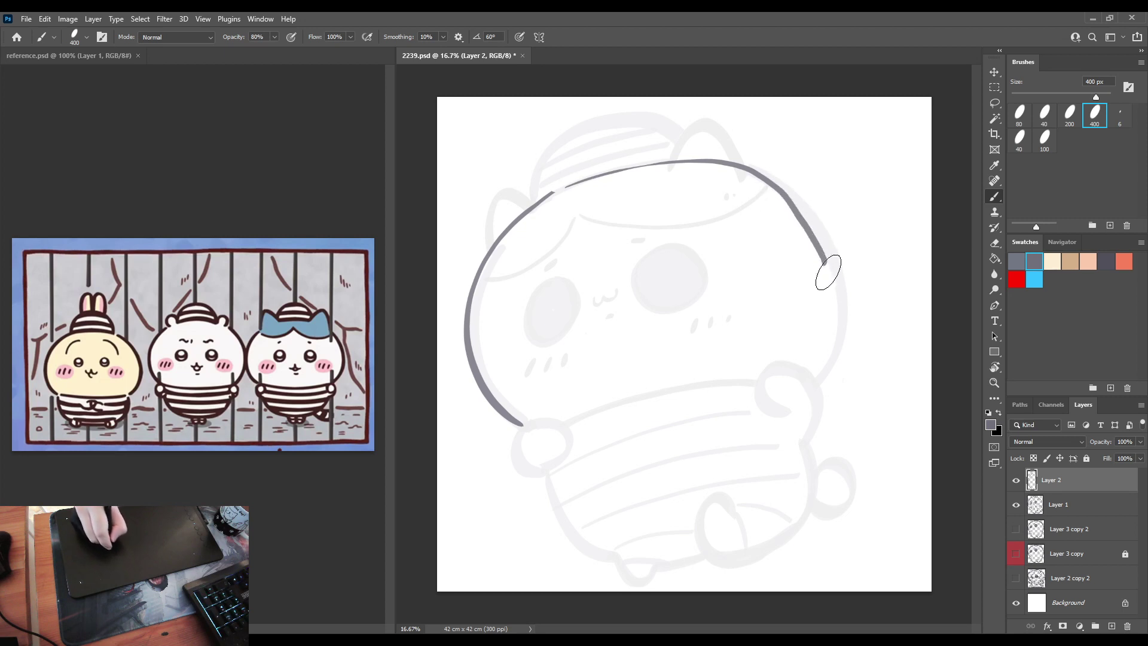
{"action": "key", "text": "ctrl+z"}
{"action": "mouse_move", "coordinate": [568, 183]}
{"action": "left_mouse_down"}
{"action": "mouse_move", "coordinate": [661, 159]}
{"action": "mouse_move", "coordinate": [827, 239]}
{"action": "mouse_move", "coordinate": [813, 369]}
{"action": "left_mouse_up"}
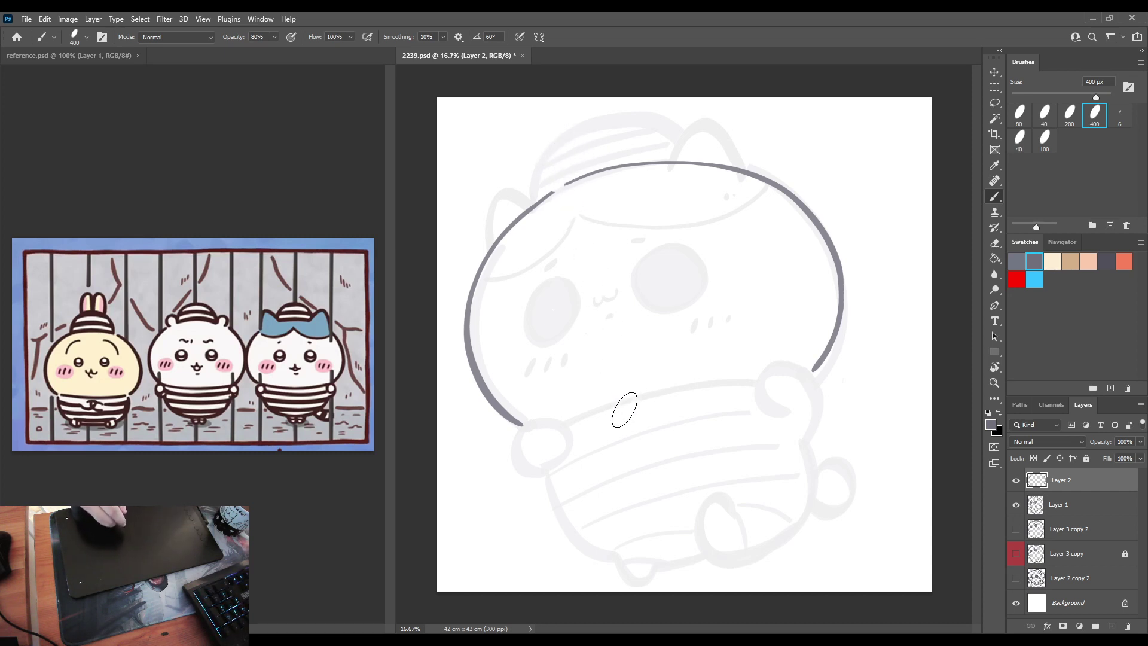
Step: Hand-letter "DI" on the upper chest of the striped shirt, just below the face
{"action": "left_click_drag", "start_coordinate": [582, 457], "coordinate": [616, 461]}
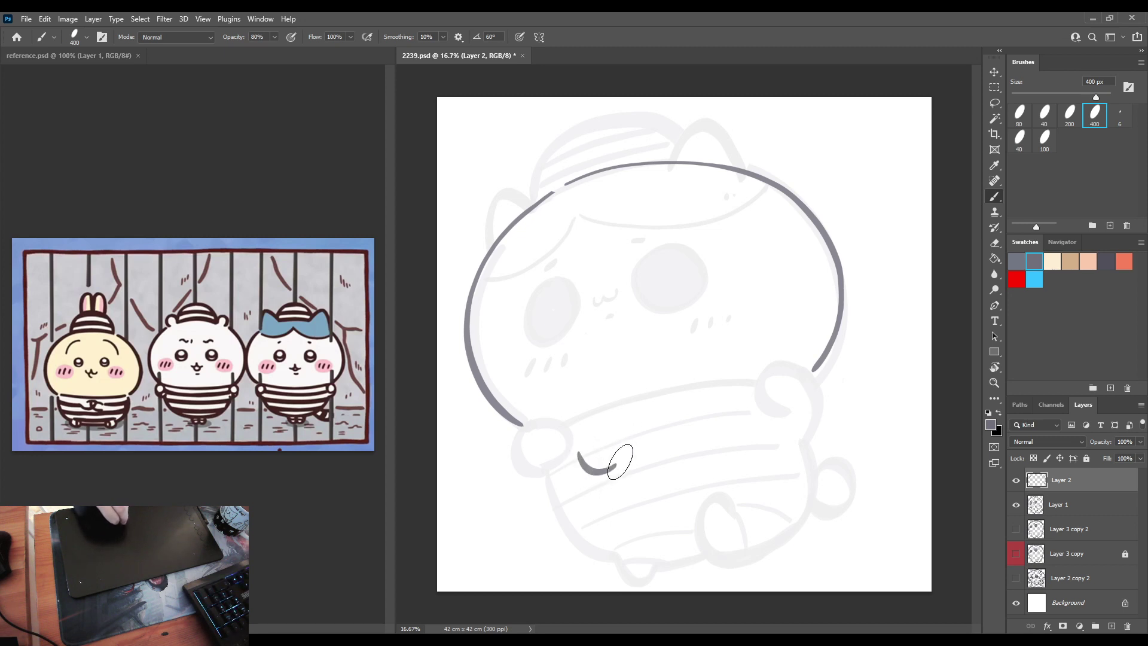
{"action": "key", "text": "ctrl+z"}
{"action": "mouse_move", "coordinate": [585, 414]}
{"action": "left_mouse_down"}
{"action": "mouse_move", "coordinate": [625, 422]}
{"action": "mouse_move", "coordinate": [598, 432]}
{"action": "left_mouse_up"}
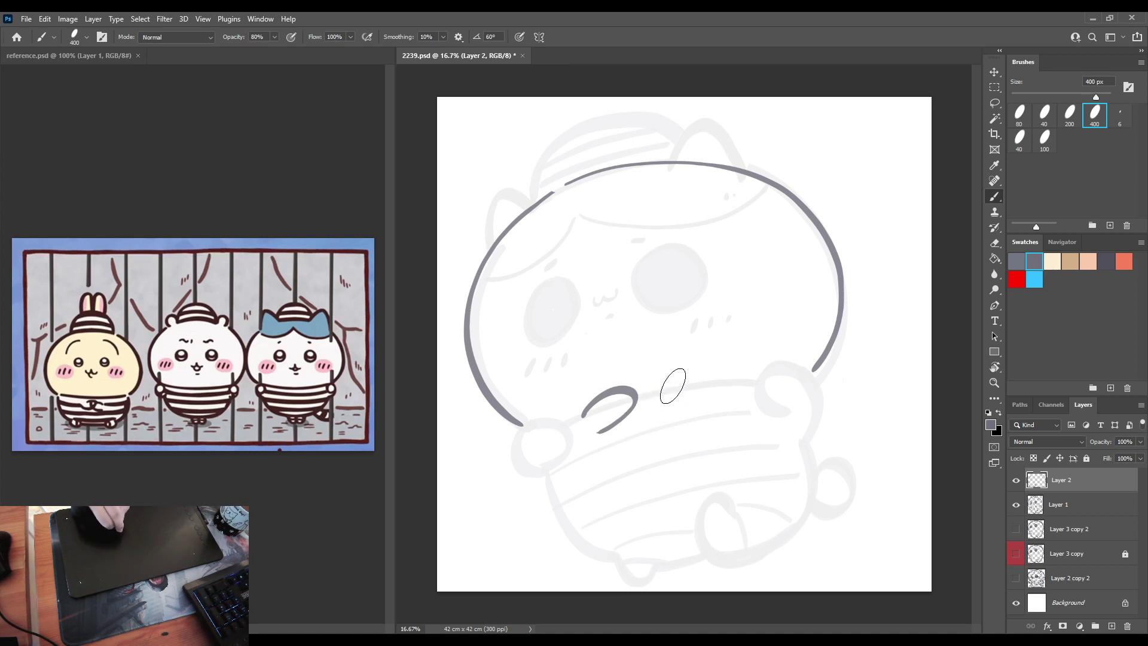
{"action": "mouse_move", "coordinate": [676, 383]}
{"action": "left_mouse_down"}
{"action": "mouse_move", "coordinate": [637, 413]}
{"action": "mouse_move", "coordinate": [705, 386]}
{"action": "mouse_move", "coordinate": [627, 412]}
{"action": "mouse_move", "coordinate": [670, 386]}
{"action": "mouse_move", "coordinate": [692, 386]}
{"action": "mouse_move", "coordinate": [636, 411]}
{"action": "mouse_move", "coordinate": [697, 385]}
{"action": "left_mouse_up"}
{"action": "key", "text": "ctrl+z"}
{"action": "key", "text": "ctrl+z"}
{"action": "key", "text": "ctrl+z"}
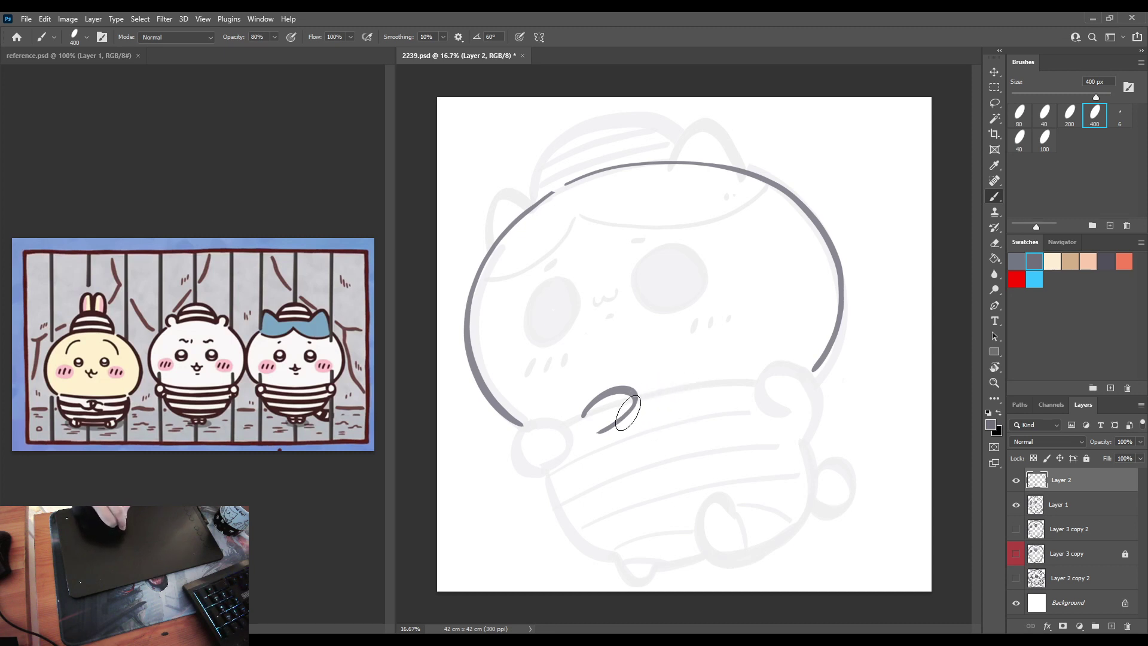
{"action": "mouse_move", "coordinate": [627, 412]}
{"action": "left_mouse_down"}
{"action": "mouse_move", "coordinate": [671, 395]}
{"action": "mouse_move", "coordinate": [636, 389]}
{"action": "mouse_move", "coordinate": [679, 385]}
{"action": "mouse_move", "coordinate": [651, 387]}
{"action": "mouse_move", "coordinate": [654, 422]}
{"action": "left_mouse_up"}
{"action": "left_click_drag", "start_coordinate": [605, 391], "coordinate": [598, 431]}
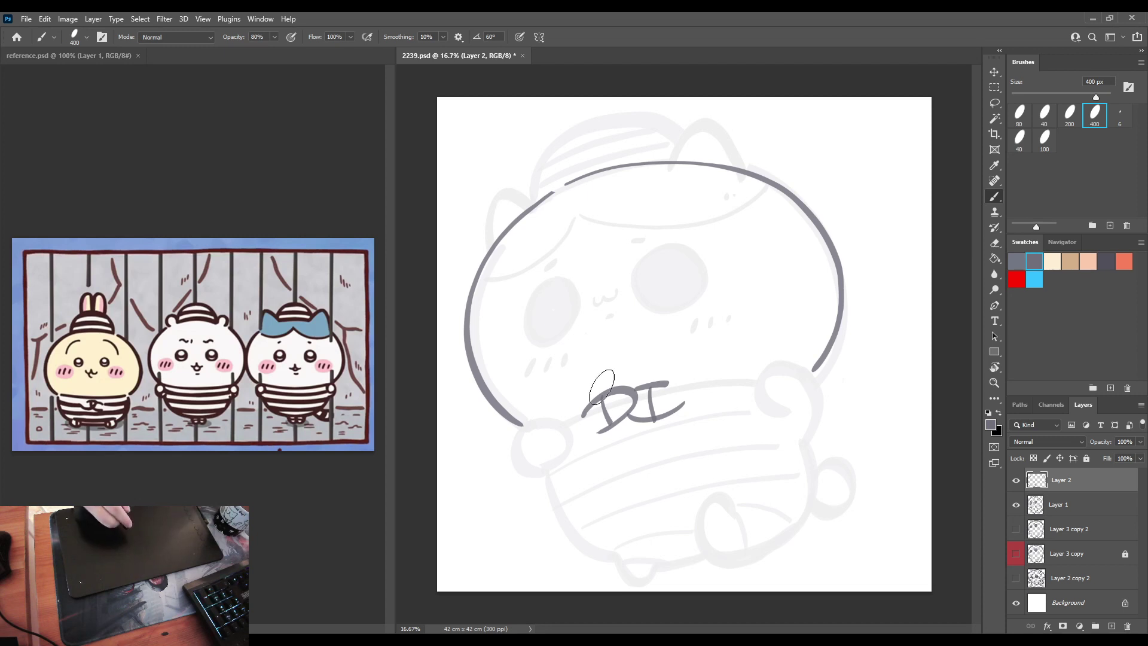
Step: Outline the left side of the body from the left hand down to the bottom foot
{"action": "left_click_drag", "start_coordinate": [535, 431], "coordinate": [584, 543]}
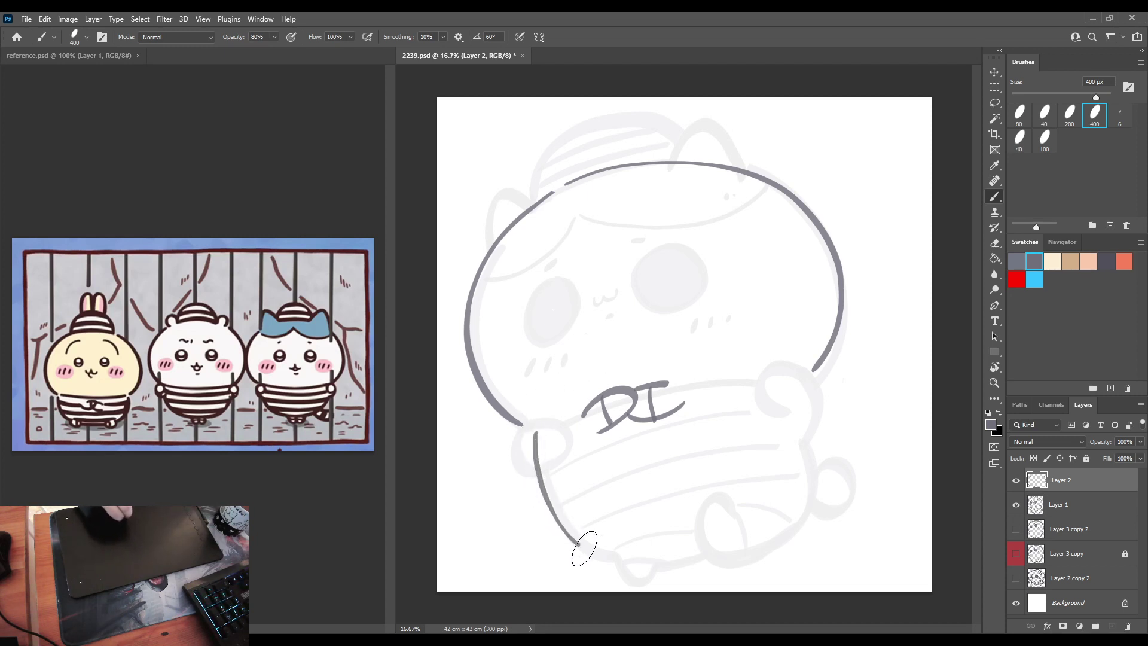
{"action": "key", "text": "ctrl+z"}
{"action": "mouse_move", "coordinate": [536, 428]}
{"action": "left_mouse_down"}
{"action": "mouse_move", "coordinate": [545, 478]}
{"action": "mouse_move", "coordinate": [622, 551]}
{"action": "left_mouse_up"}
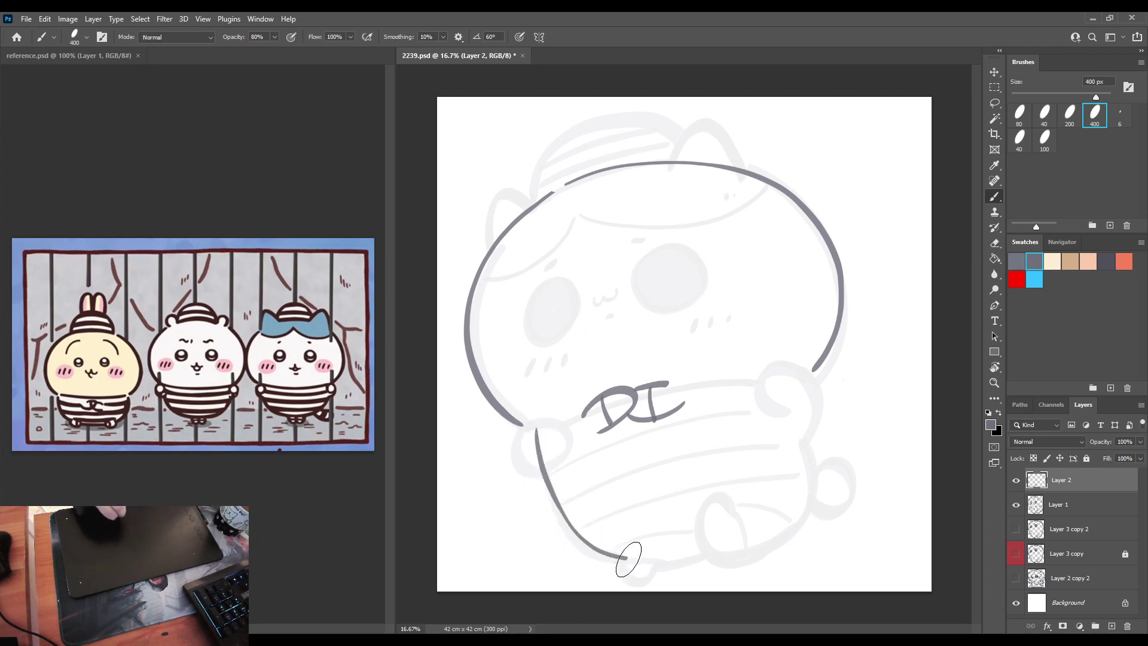
{"action": "key", "text": "ctrl+z"}
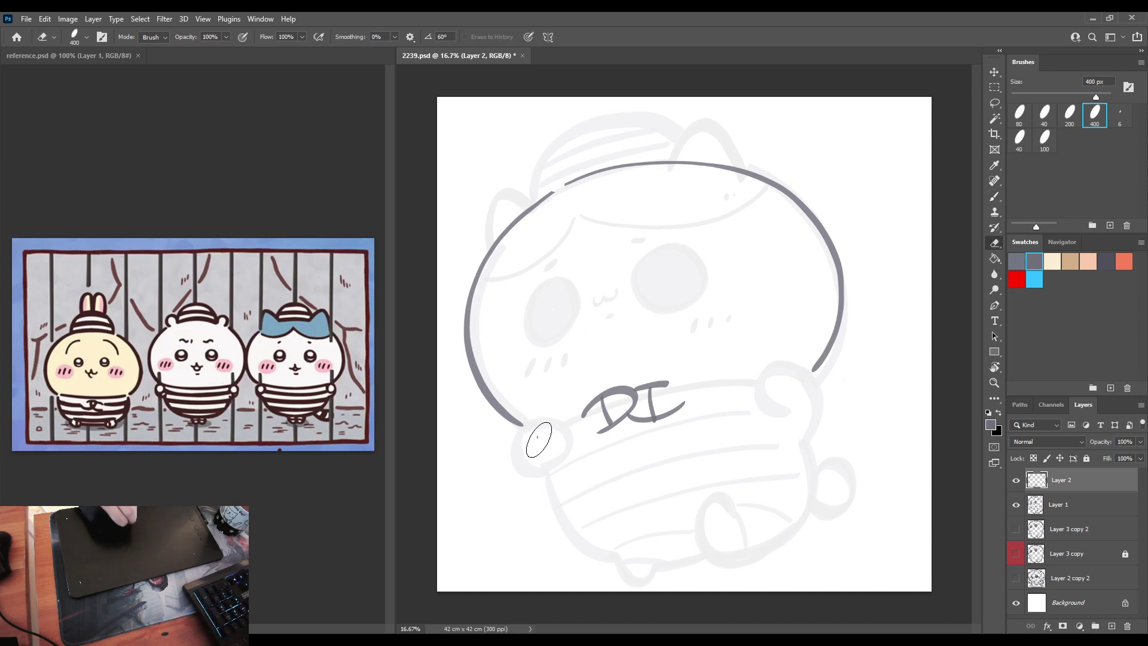
{"action": "left_click_drag", "start_coordinate": [537, 435], "coordinate": [621, 559]}
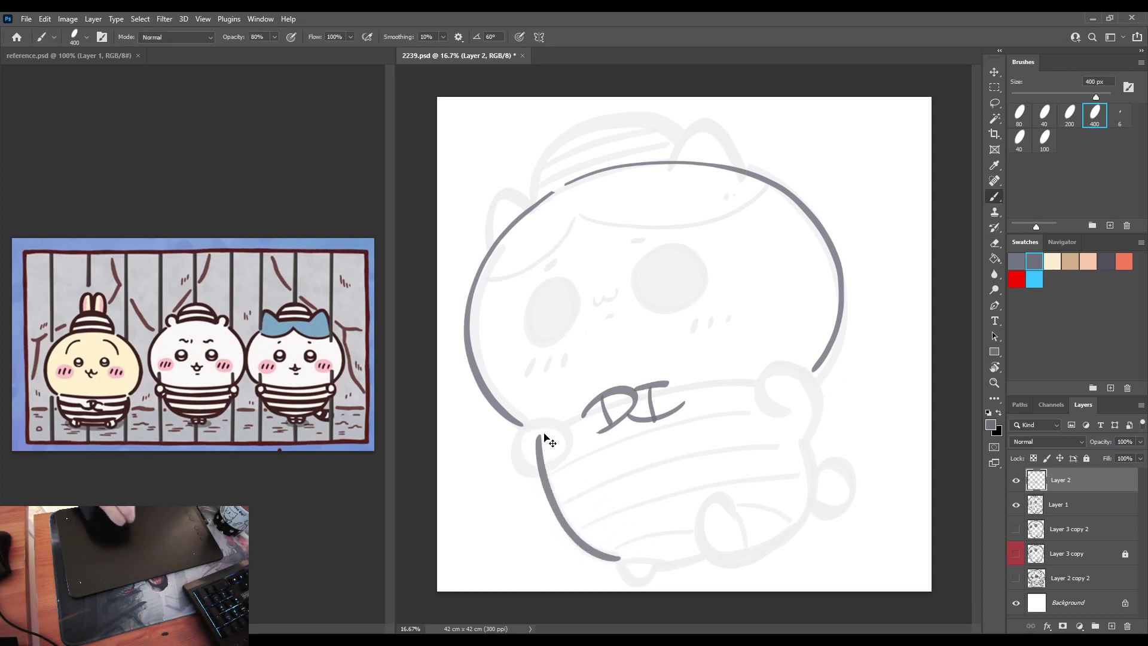
{"action": "key", "text": "ctrl+z"}
{"action": "left_click_drag", "start_coordinate": [540, 442], "coordinate": [623, 553]}
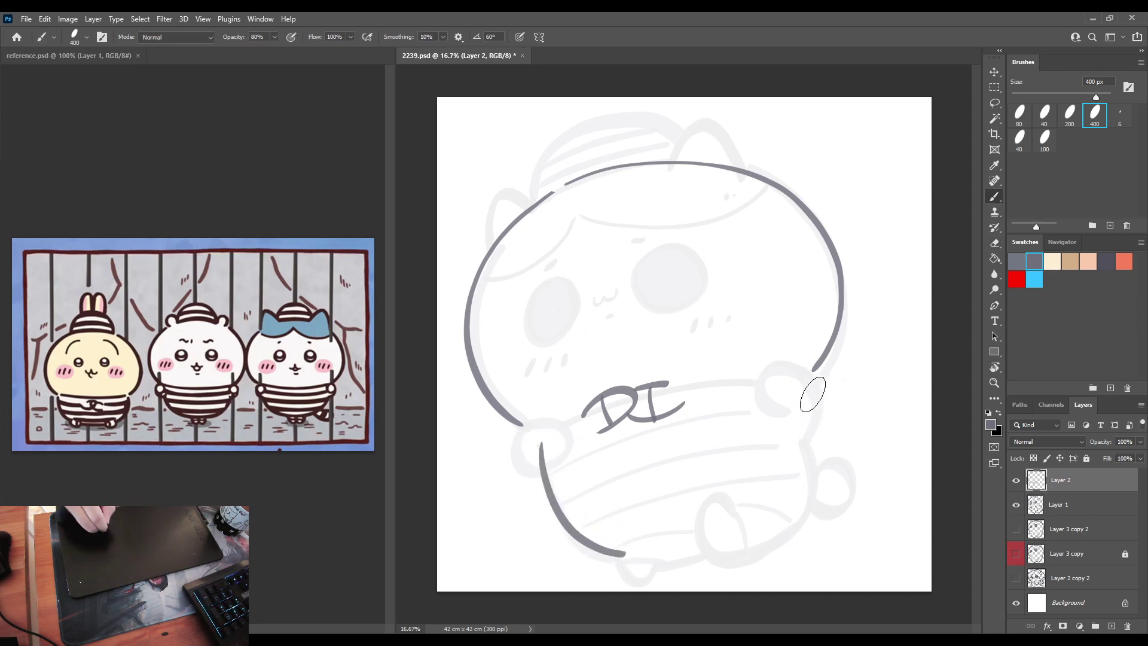
Step: Outline the right side of the body from the raised arm down to the raised foot
{"action": "mouse_move", "coordinate": [815, 376]}
{"action": "left_mouse_down"}
{"action": "mouse_move", "coordinate": [813, 430]}
{"action": "mouse_move", "coordinate": [778, 548]}
{"action": "left_mouse_up"}
{"action": "key", "text": "ctrl+z"}
{"action": "left_click_drag", "start_coordinate": [800, 389], "coordinate": [760, 541]}
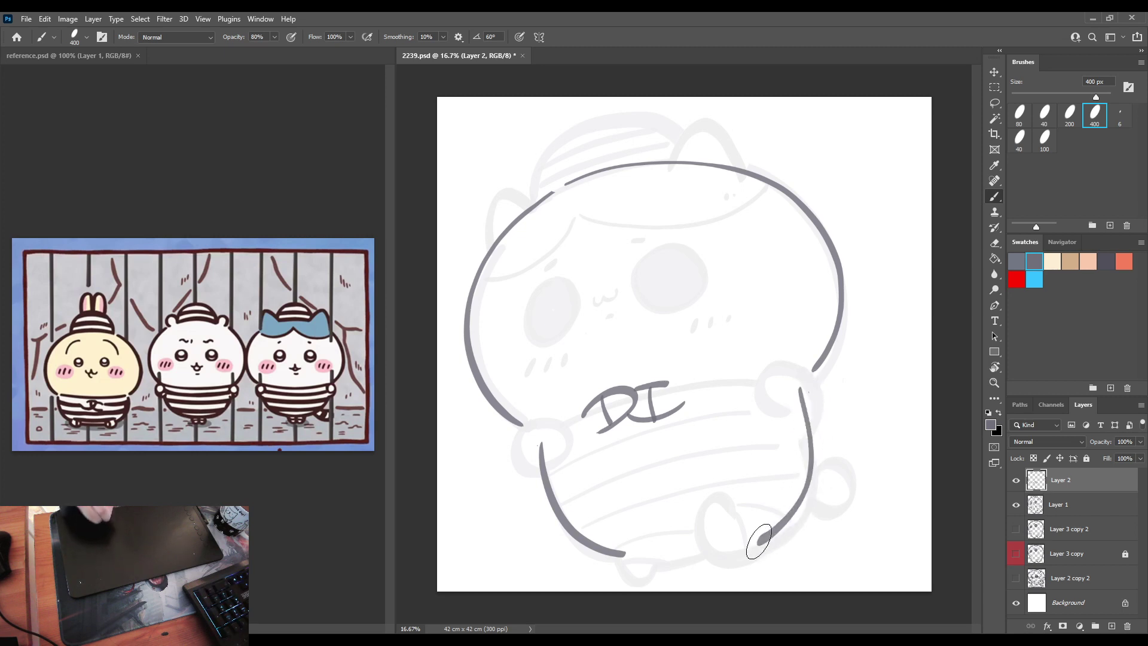
{"action": "key", "text": "ctrl+z"}
{"action": "left_click_drag", "start_coordinate": [812, 432], "coordinate": [769, 538]}
{"action": "key", "text": "ctrl+z"}
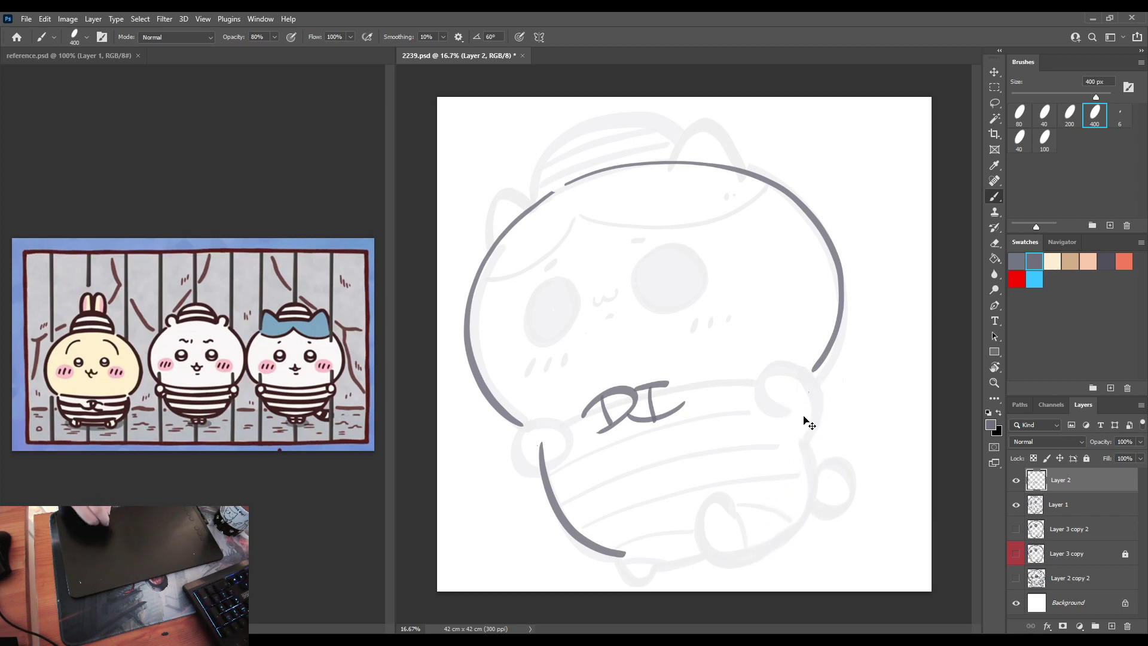
{"action": "left_click_drag", "start_coordinate": [802, 391], "coordinate": [757, 538]}
{"action": "key", "text": "ctrl+z"}
{"action": "left_click_drag", "start_coordinate": [800, 393], "coordinate": [761, 534]}
Step: Lasso the head outline, stretch its height to 104.19% downward, and clear the selection
{"action": "key", "text": "l"}
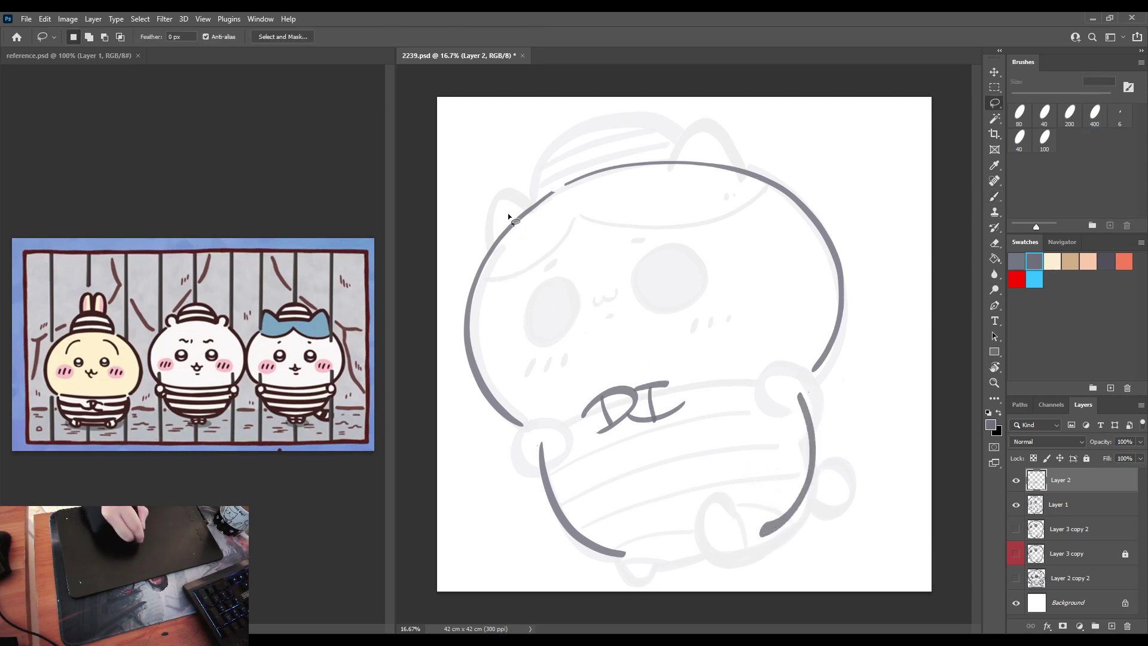
{"action": "mouse_move", "coordinate": [492, 209]}
{"action": "left_mouse_down"}
{"action": "mouse_move", "coordinate": [622, 131]}
{"action": "mouse_move", "coordinate": [882, 327]}
{"action": "mouse_move", "coordinate": [743, 340]}
{"action": "mouse_move", "coordinate": [546, 410]}
{"action": "mouse_move", "coordinate": [576, 422]}
{"action": "left_mouse_up"}
{"action": "key", "text": "ctrl+t"}
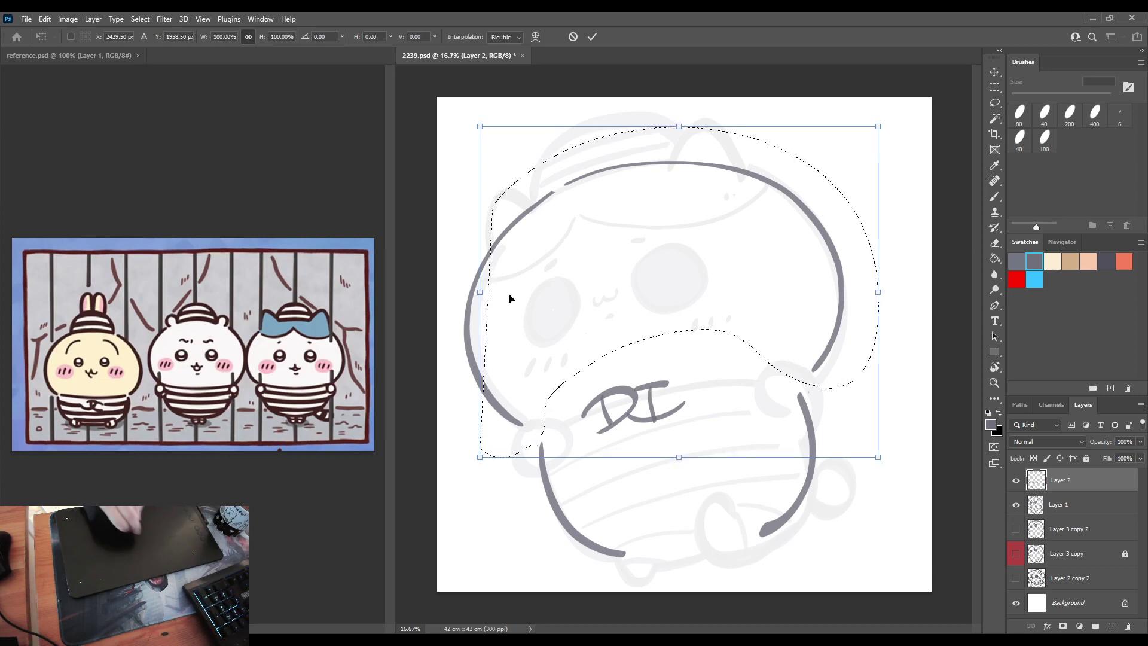
{"action": "key", "text": "Escape"}
{"action": "mouse_move", "coordinate": [490, 256]}
{"action": "left_mouse_down"}
{"action": "mouse_move", "coordinate": [457, 272]}
{"action": "mouse_move", "coordinate": [473, 412]}
{"action": "mouse_move", "coordinate": [485, 419]}
{"action": "left_mouse_up"}
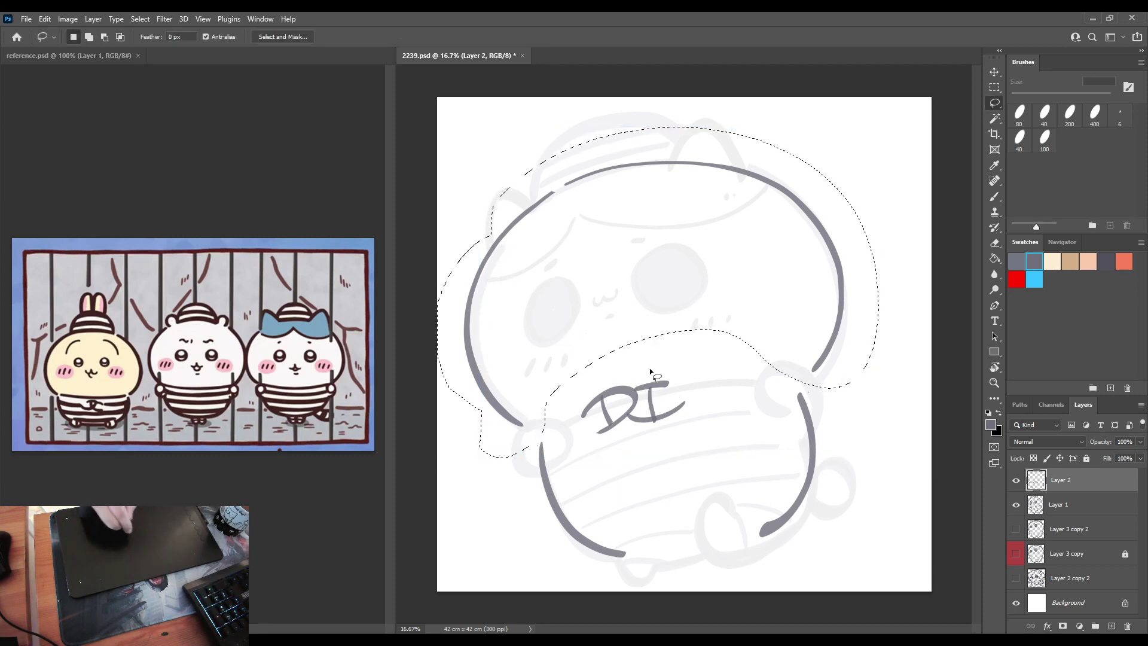
{"action": "key", "text": "ctrl+t"}
{"action": "left_click_drag", "start_coordinate": [659, 456], "coordinate": [670, 467]}
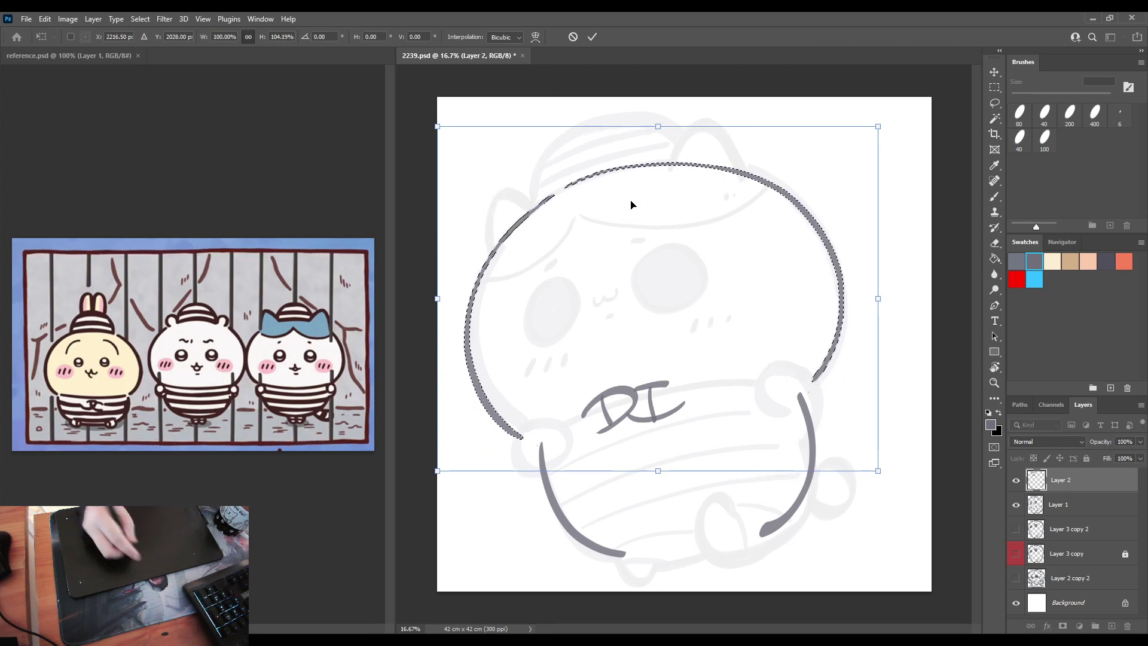
{"action": "key", "text": "Return"}
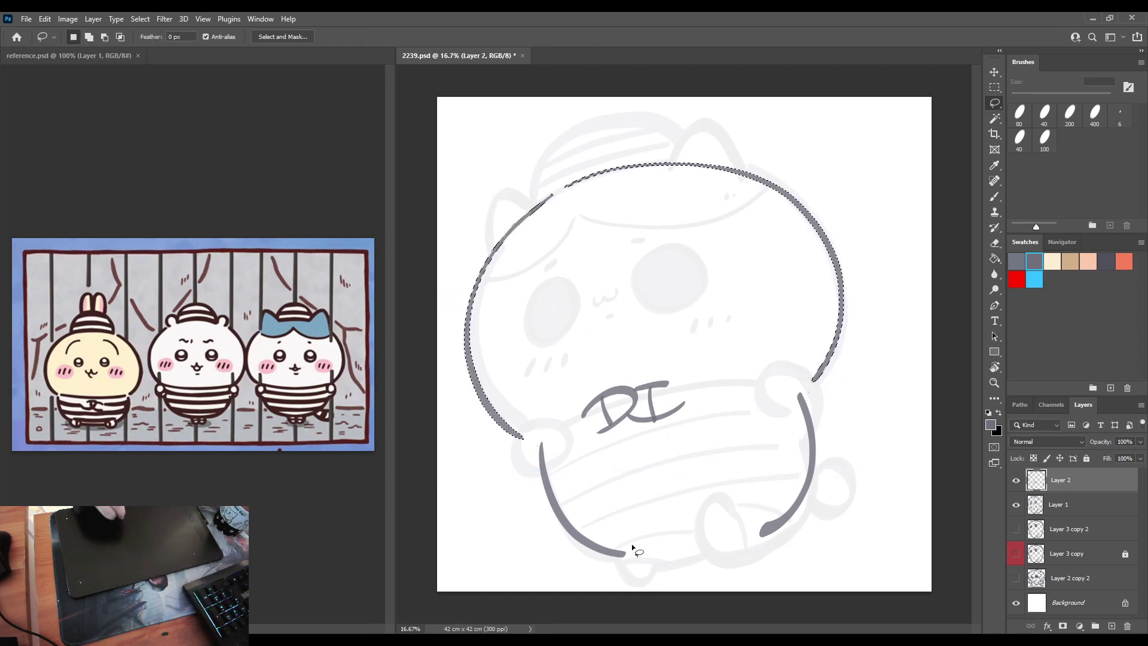
{"action": "key", "text": "b"}
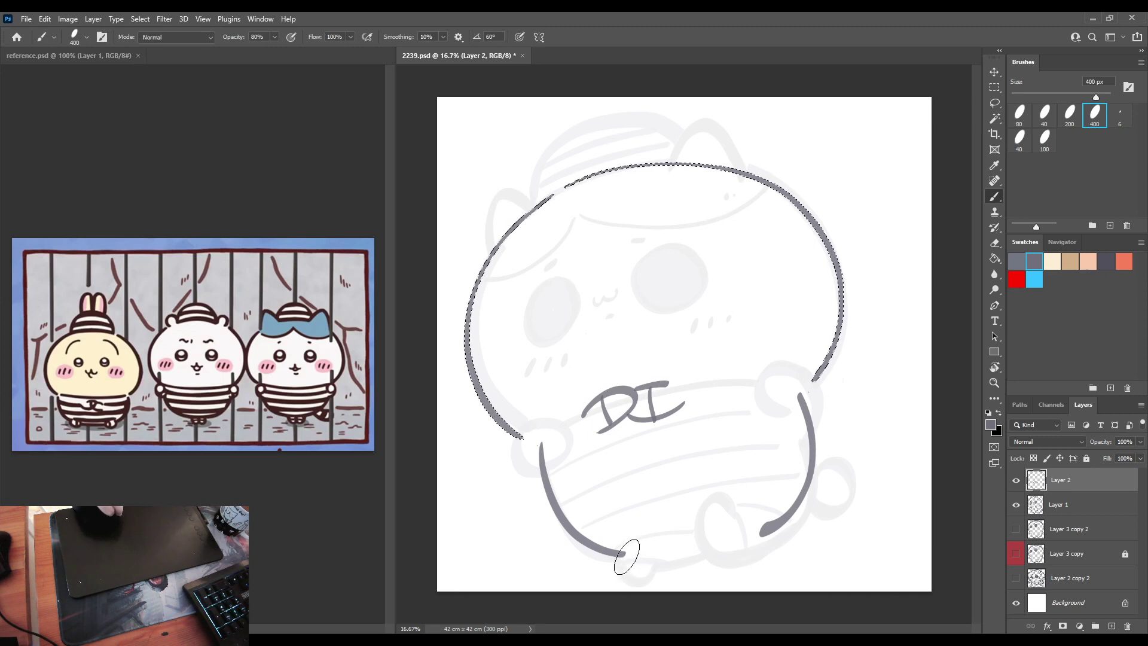
{"action": "key", "text": "ctrl+d"}
Step: Outline the two feet and the short belly line connecting them along the bottom of the body
{"action": "mouse_move", "coordinate": [625, 551]}
{"action": "left_mouse_down"}
{"action": "mouse_move", "coordinate": [649, 577]}
{"action": "mouse_move", "coordinate": [658, 558]}
{"action": "mouse_move", "coordinate": [736, 553]}
{"action": "left_mouse_up"}
{"action": "key", "text": "ctrl+z"}
{"action": "key", "text": "ctrl+z"}
{"action": "mouse_move", "coordinate": [722, 513]}
{"action": "left_mouse_down"}
{"action": "mouse_move", "coordinate": [759, 537]}
{"action": "mouse_move", "coordinate": [697, 542]}
{"action": "mouse_move", "coordinate": [750, 547]}
{"action": "mouse_move", "coordinate": [758, 537]}
{"action": "mouse_move", "coordinate": [699, 539]}
{"action": "mouse_move", "coordinate": [771, 528]}
{"action": "left_mouse_up"}
{"action": "key", "text": "ctrl+z"}
{"action": "key", "text": "ctrl+z"}
{"action": "key", "text": "ctrl+z"}
{"action": "key", "text": "ctrl+z"}
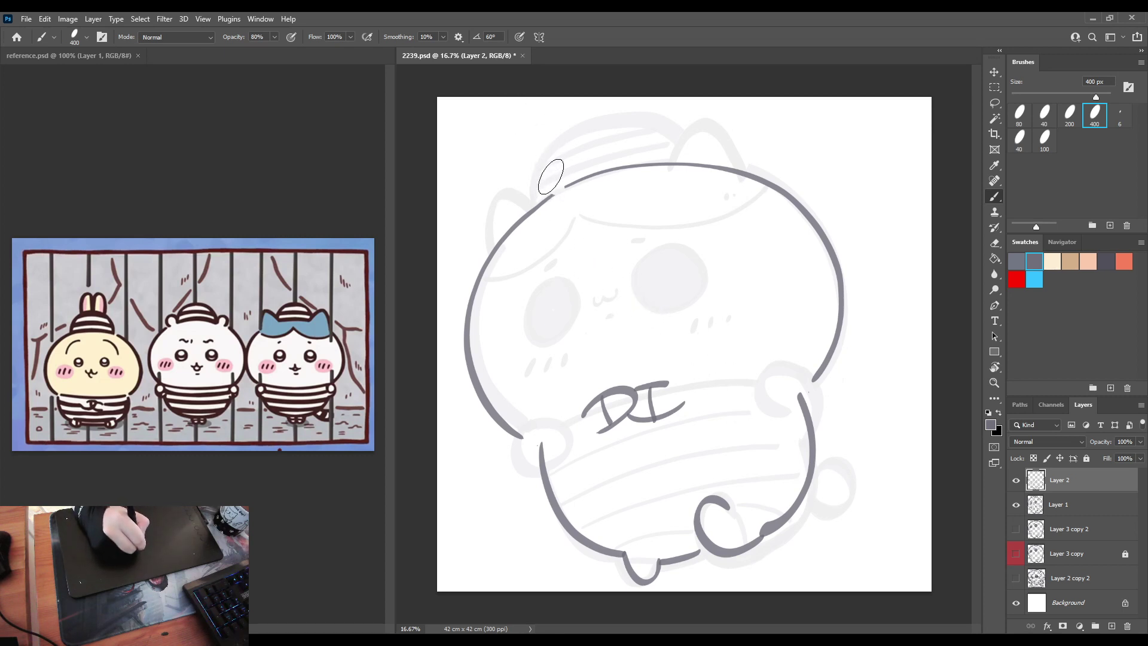
Step: Try a first pair of long rabbit ears on the upper left of the head
{"action": "mouse_move", "coordinate": [536, 201]}
{"action": "left_mouse_down"}
{"action": "mouse_move", "coordinate": [559, 143]}
{"action": "mouse_move", "coordinate": [568, 187]}
{"action": "mouse_move", "coordinate": [530, 182]}
{"action": "mouse_move", "coordinate": [544, 202]}
{"action": "left_mouse_up"}
{"action": "key", "text": "ctrl+z"}
{"action": "mouse_move", "coordinate": [556, 176]}
{"action": "left_mouse_down"}
{"action": "mouse_move", "coordinate": [547, 128]}
{"action": "mouse_move", "coordinate": [559, 99]}
{"action": "mouse_move", "coordinate": [592, 174]}
{"action": "mouse_move", "coordinate": [515, 159]}
{"action": "mouse_move", "coordinate": [538, 194]}
{"action": "mouse_move", "coordinate": [543, 115]}
{"action": "mouse_move", "coordinate": [536, 193]}
{"action": "left_mouse_up"}
{"action": "key", "text": "ctrl+z"}
{"action": "key", "text": "ctrl+z"}
{"action": "key", "text": "ctrl+z"}
{"action": "left_click_drag", "start_coordinate": [548, 119], "coordinate": [586, 166]}
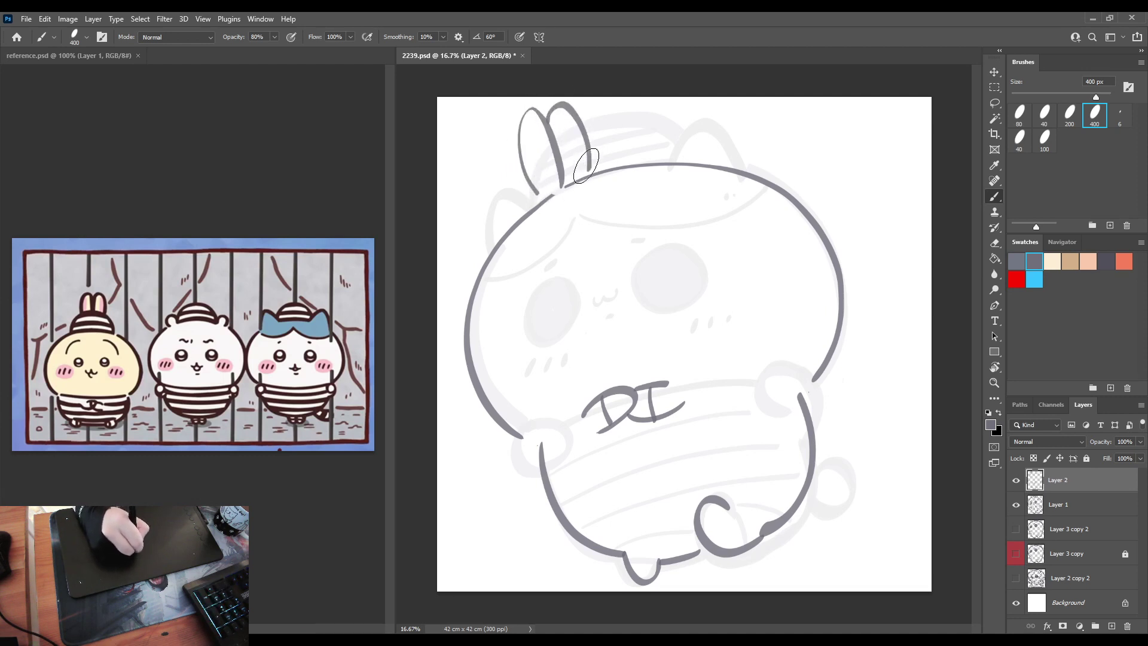
{"action": "key", "text": "ctrl+z"}
{"action": "mouse_move", "coordinate": [570, 107]}
{"action": "left_mouse_down"}
{"action": "mouse_move", "coordinate": [599, 169]}
{"action": "mouse_move", "coordinate": [534, 120]}
{"action": "mouse_move", "coordinate": [538, 197]}
{"action": "left_mouse_up"}
{"action": "key", "text": "ctrl+z"}
{"action": "key", "text": "ctrl+z"}
Step: Redraw the pair of long, narrow rabbit ears rising from the upper left of the head
{"action": "mouse_move", "coordinate": [588, 110]}
{"action": "left_mouse_down"}
{"action": "mouse_move", "coordinate": [610, 172]}
{"action": "mouse_move", "coordinate": [561, 129]}
{"action": "mouse_move", "coordinate": [533, 122]}
{"action": "mouse_move", "coordinate": [542, 194]}
{"action": "mouse_move", "coordinate": [561, 111]}
{"action": "mouse_move", "coordinate": [606, 164]}
{"action": "mouse_move", "coordinate": [610, 143]}
{"action": "mouse_move", "coordinate": [619, 173]}
{"action": "mouse_move", "coordinate": [601, 136]}
{"action": "left_mouse_up"}
{"action": "key", "text": "ctrl+z"}
{"action": "key", "text": "ctrl+z"}
{"action": "key", "text": "ctrl+z"}
{"action": "key", "text": "ctrl+z"}
{"action": "key", "text": "ctrl+z"}
{"action": "mouse_move", "coordinate": [569, 178]}
{"action": "left_mouse_down"}
{"action": "mouse_move", "coordinate": [595, 144]}
{"action": "mouse_move", "coordinate": [611, 177]}
{"action": "mouse_move", "coordinate": [587, 119]}
{"action": "mouse_move", "coordinate": [609, 174]}
{"action": "left_mouse_up"}
{"action": "key", "text": "ctrl+z"}
{"action": "key", "text": "ctrl+z"}
{"action": "key", "text": "ctrl+z"}
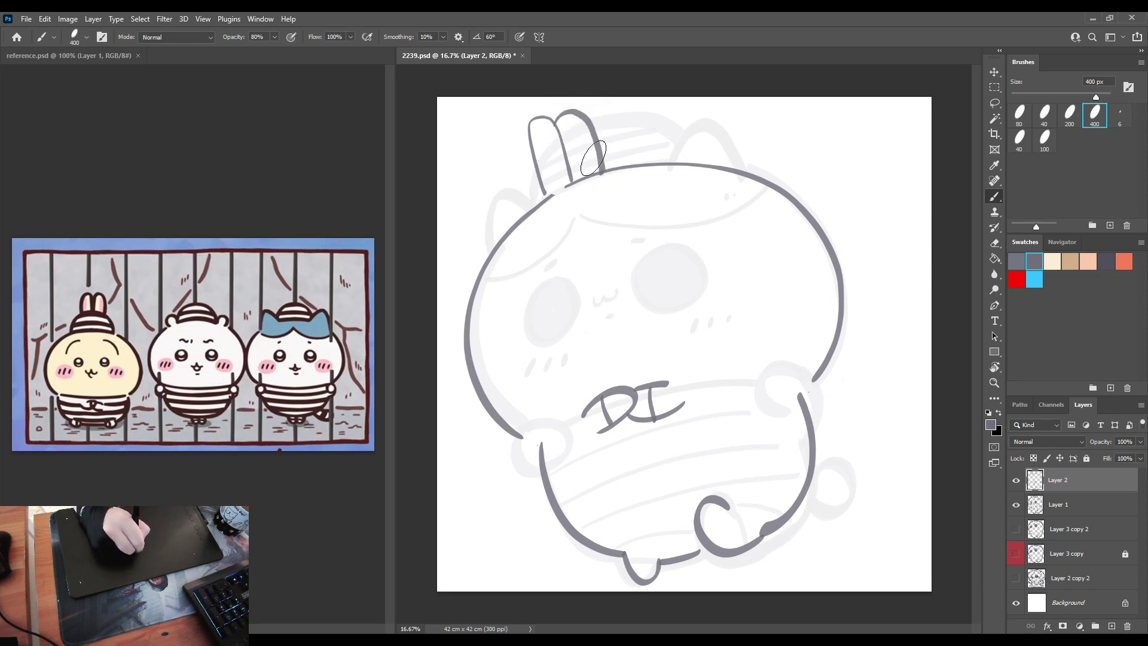
Step: Replace the right rabbit ear with a slightly taller rounded shape overlapping the left ear
{"action": "key", "text": "ctrl+z"}
{"action": "mouse_move", "coordinate": [553, 137]}
{"action": "left_mouse_down"}
{"action": "mouse_move", "coordinate": [595, 96]}
{"action": "mouse_move", "coordinate": [593, 142]}
{"action": "mouse_move", "coordinate": [592, 119]}
{"action": "mouse_move", "coordinate": [610, 167]}
{"action": "left_mouse_up"}
{"action": "key", "text": "ctrl+z"}
{"action": "left_click", "coordinate": [558, 115]}
{"action": "key", "text": "ctrl+z"}
{"action": "key", "text": "ctrl+z"}
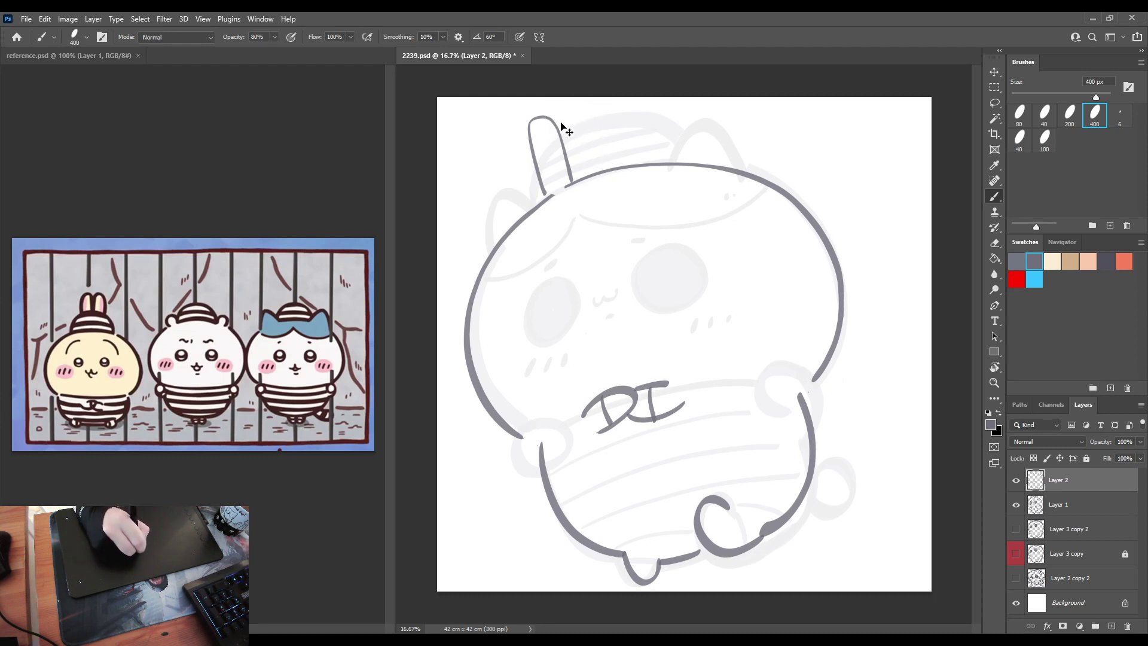
{"action": "mouse_move", "coordinate": [564, 111]}
{"action": "left_mouse_down"}
{"action": "mouse_move", "coordinate": [579, 107]}
{"action": "mouse_move", "coordinate": [602, 165]}
{"action": "left_mouse_up"}
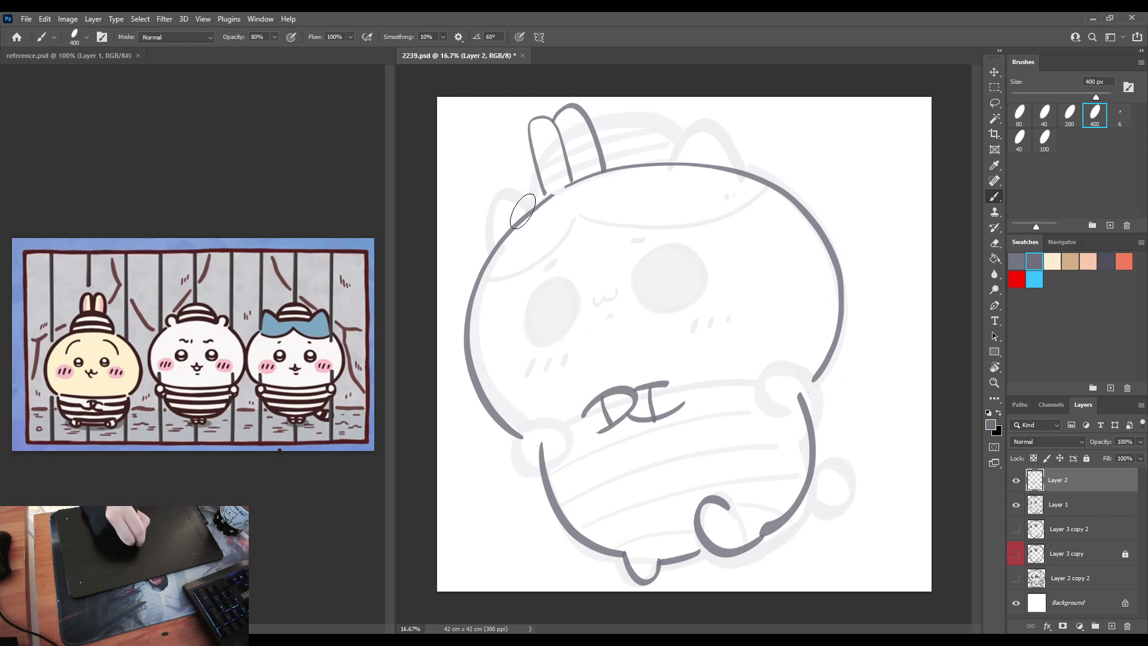
Step: Outline the domed prison hat across the base of the ears and erase the ear lines inside it
{"action": "left_click_drag", "start_coordinate": [518, 227], "coordinate": [541, 161]}
{"action": "key", "text": "ctrl+z"}
{"action": "mouse_move", "coordinate": [518, 216]}
{"action": "left_mouse_down"}
{"action": "mouse_move", "coordinate": [567, 143]}
{"action": "mouse_move", "coordinate": [651, 150]}
{"action": "mouse_move", "coordinate": [658, 167]}
{"action": "left_mouse_up"}
{"action": "key", "text": "ctrl+z"}
{"action": "mouse_move", "coordinate": [509, 232]}
{"action": "left_mouse_down"}
{"action": "mouse_move", "coordinate": [573, 122]}
{"action": "mouse_move", "coordinate": [656, 170]}
{"action": "left_mouse_up"}
{"action": "key", "text": "ctrl+z"}
{"action": "mouse_move", "coordinate": [514, 221]}
{"action": "left_mouse_down"}
{"action": "mouse_move", "coordinate": [567, 136]}
{"action": "mouse_move", "coordinate": [649, 162]}
{"action": "left_mouse_up"}
{"action": "key", "text": "e"}
{"action": "mouse_move", "coordinate": [544, 173]}
{"action": "left_mouse_down"}
{"action": "mouse_move", "coordinate": [601, 157]}
{"action": "mouse_move", "coordinate": [562, 160]}
{"action": "left_mouse_up"}
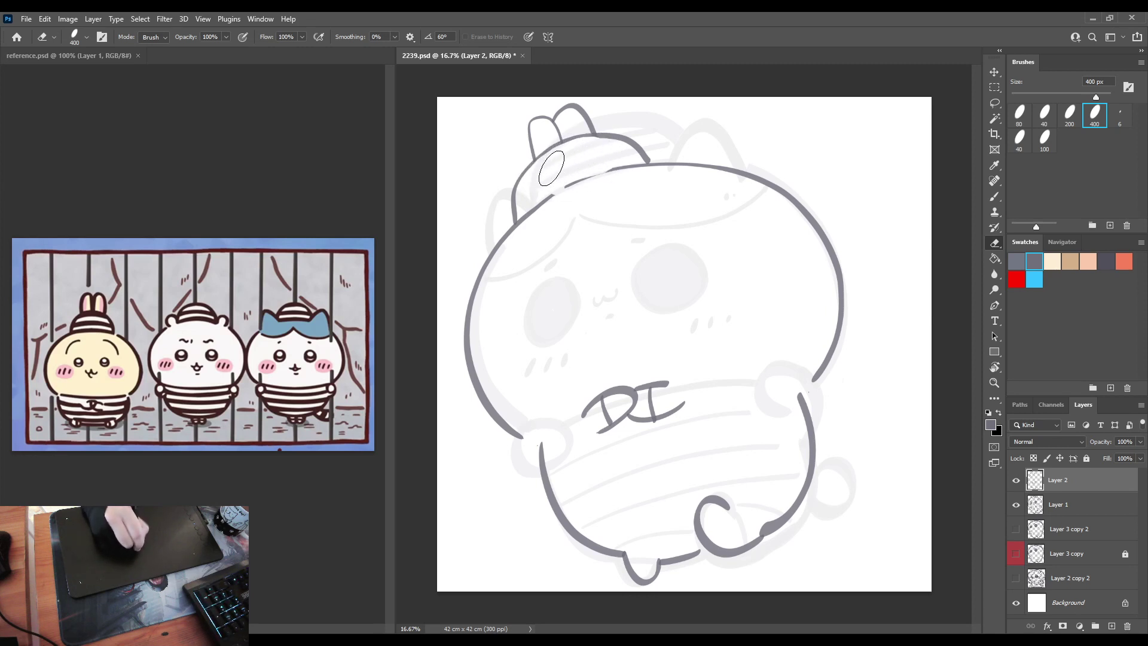
Step: Undo the hat's cleanup and outline, redraw the dome narrower, and erase the ear lines inside it
{"action": "key", "text": "b"}
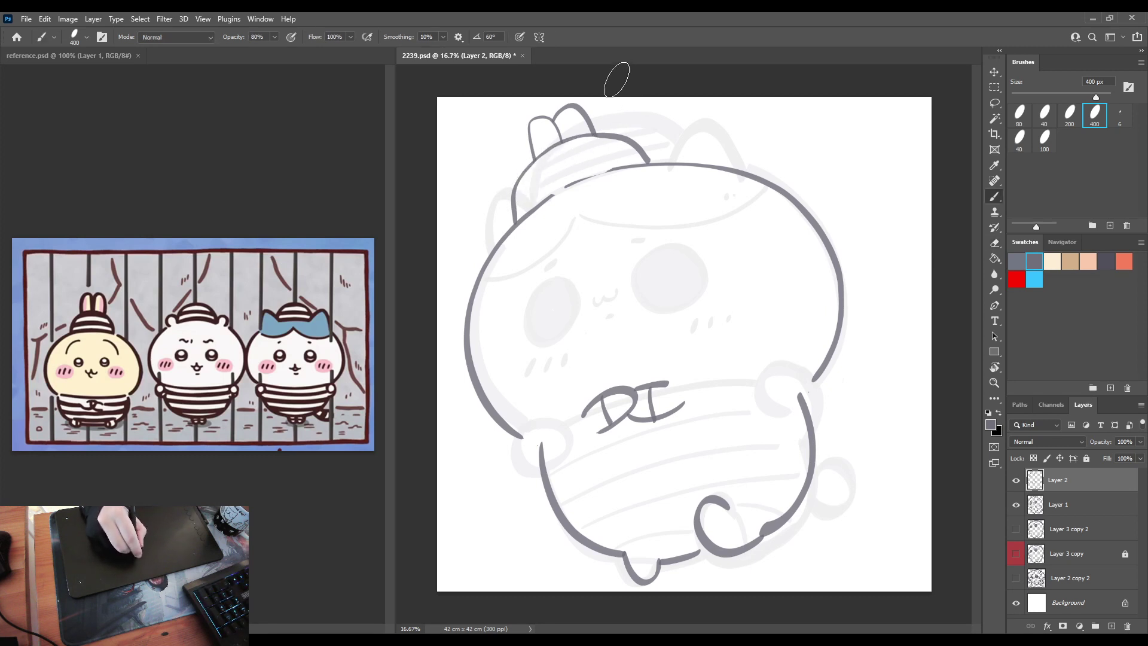
{"action": "key", "text": "ctrl+z"}
{"action": "key", "text": "ctrl+z"}
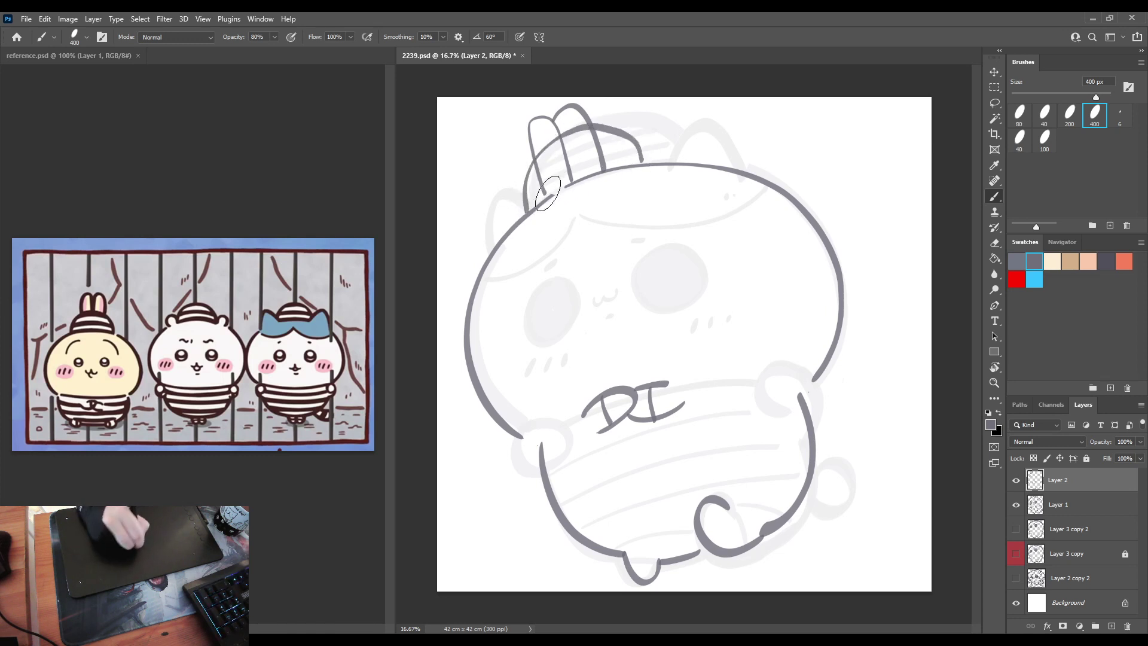
{"action": "mouse_move", "coordinate": [556, 140]}
{"action": "left_mouse_down"}
{"action": "mouse_move", "coordinate": [607, 141]}
{"action": "mouse_move", "coordinate": [629, 164]}
{"action": "left_mouse_up"}
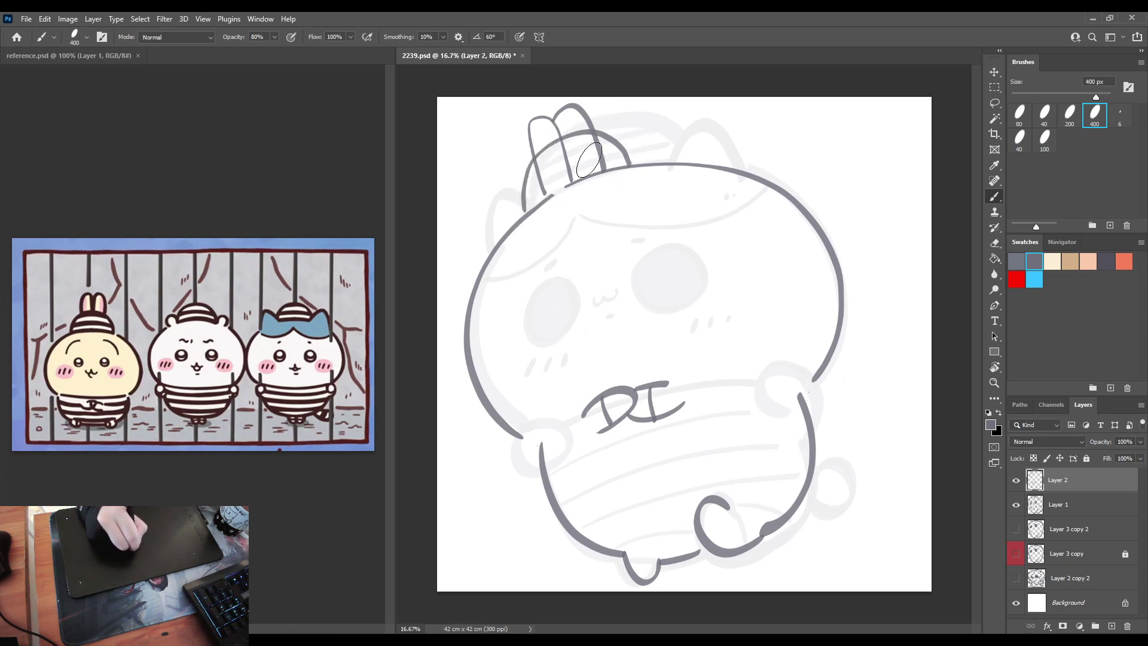
{"action": "key", "text": "e"}
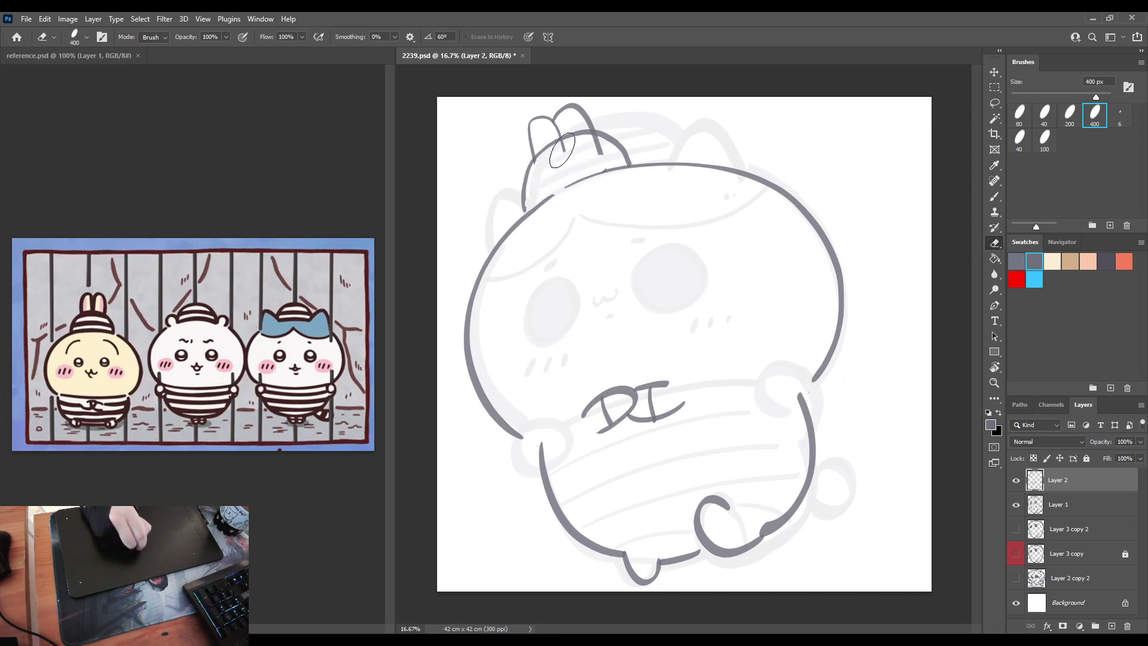
{"action": "left_click_drag", "start_coordinate": [580, 145], "coordinate": [596, 155]}
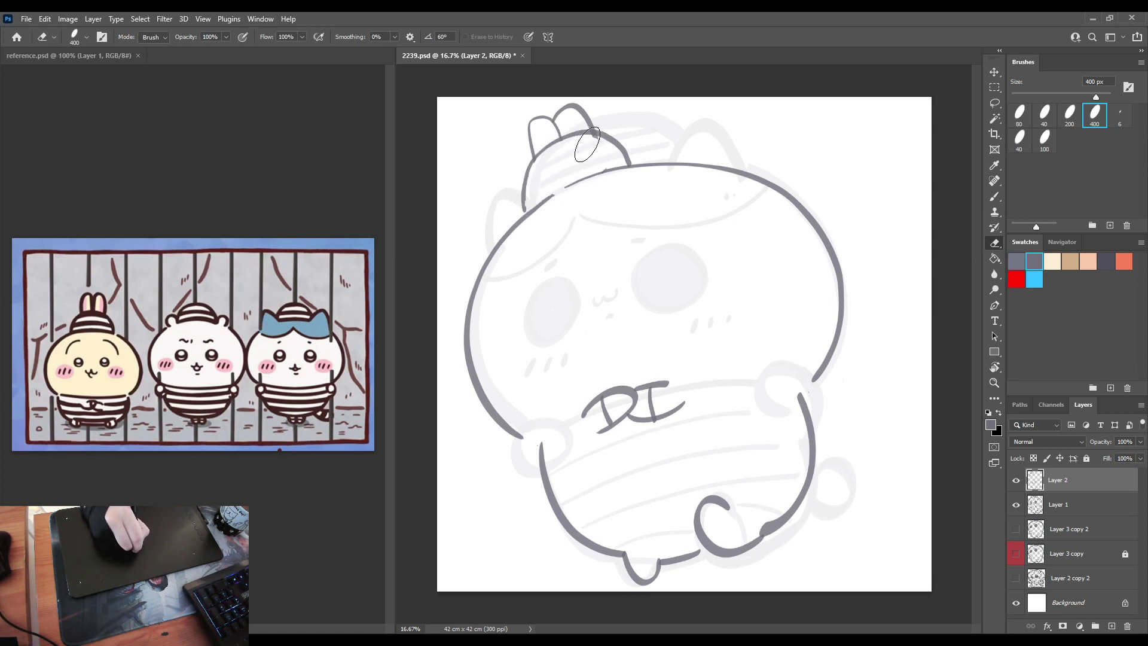
Step: Draw slanted stripes across the hat and add the shirt's curved neckline on both sides of the paws
{"action": "key", "text": "b"}
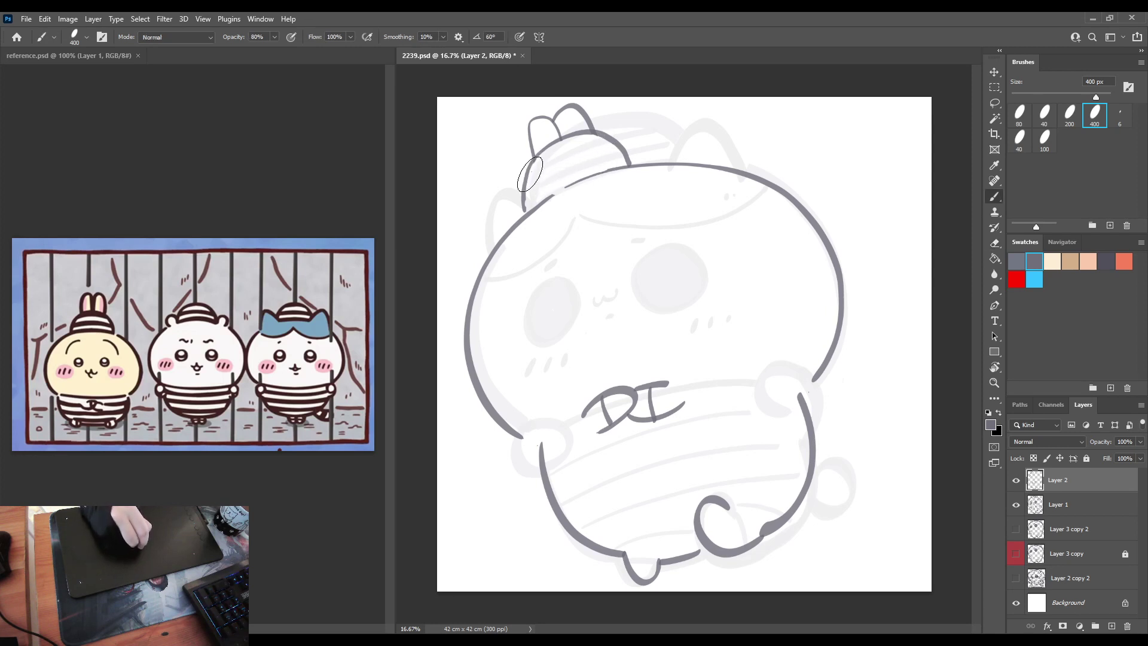
{"action": "left_click_drag", "start_coordinate": [583, 146], "coordinate": [600, 140]}
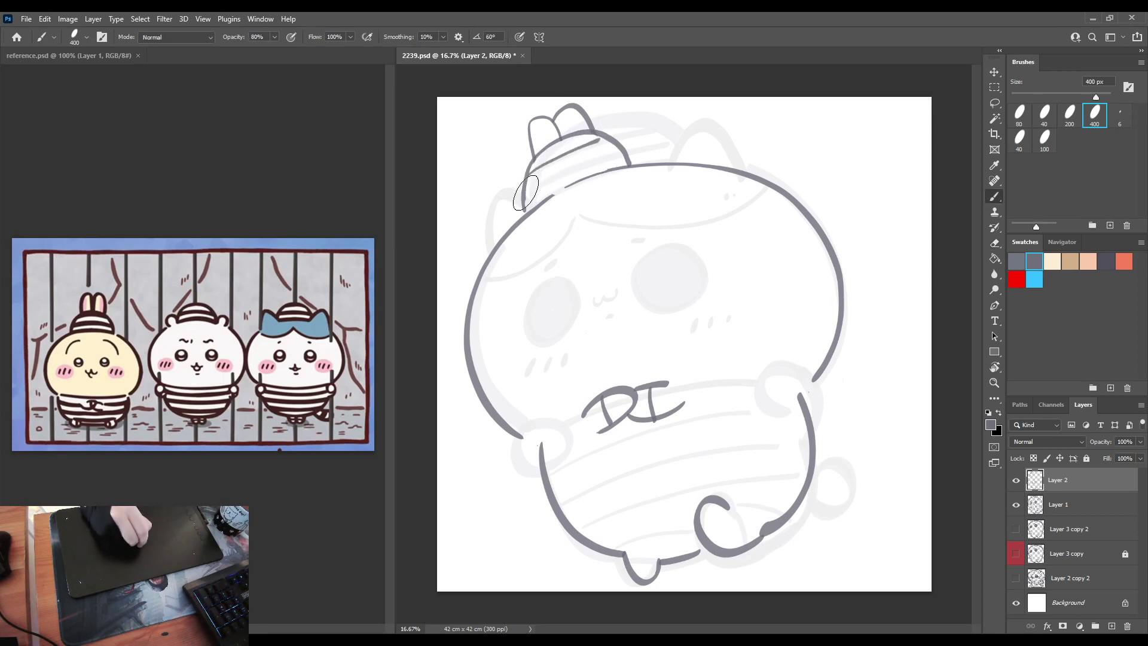
{"action": "left_click_drag", "start_coordinate": [526, 190], "coordinate": [625, 155]}
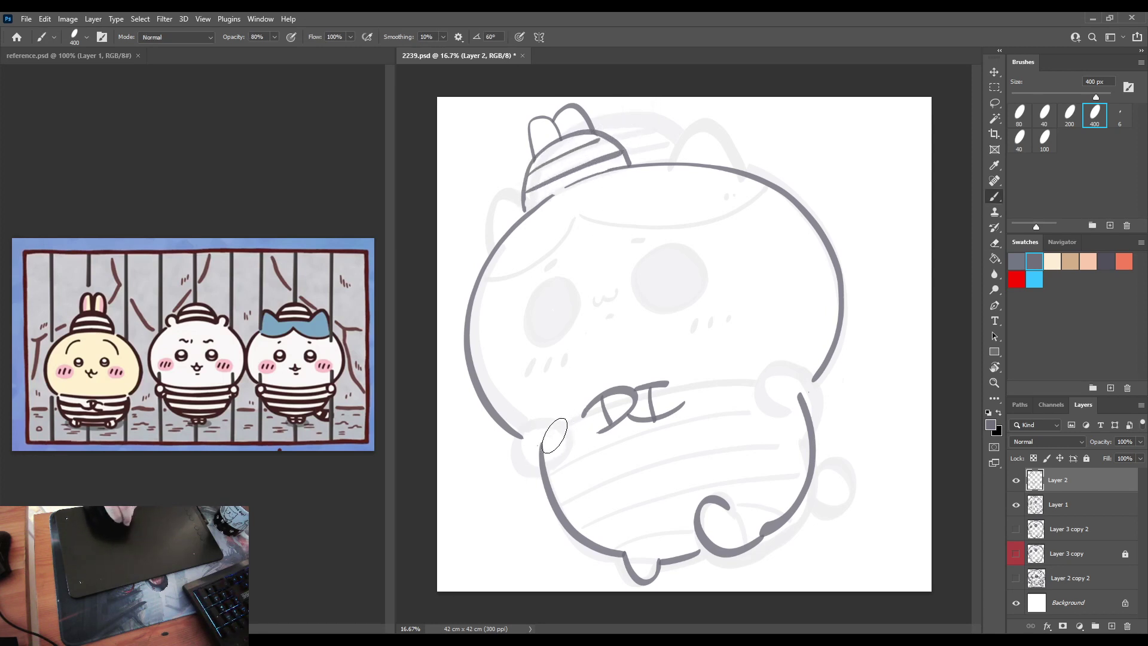
{"action": "left_click_drag", "start_coordinate": [541, 441], "coordinate": [592, 396]}
{"action": "left_click_drag", "start_coordinate": [675, 382], "coordinate": [803, 388]}
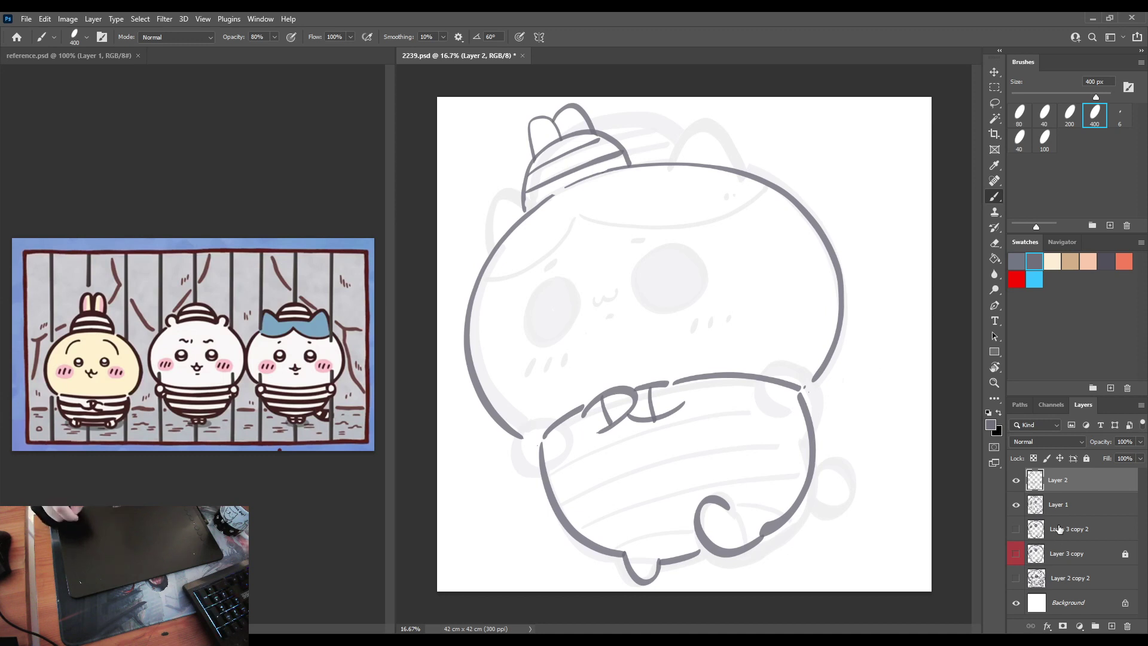
Step: Lasso the eyes, mouth, brows and cheek marks on Layer 1, copy them to a new layer, and hide Layer 1
{"action": "left_click", "coordinate": [1041, 508]}
{"action": "key", "text": "e"}
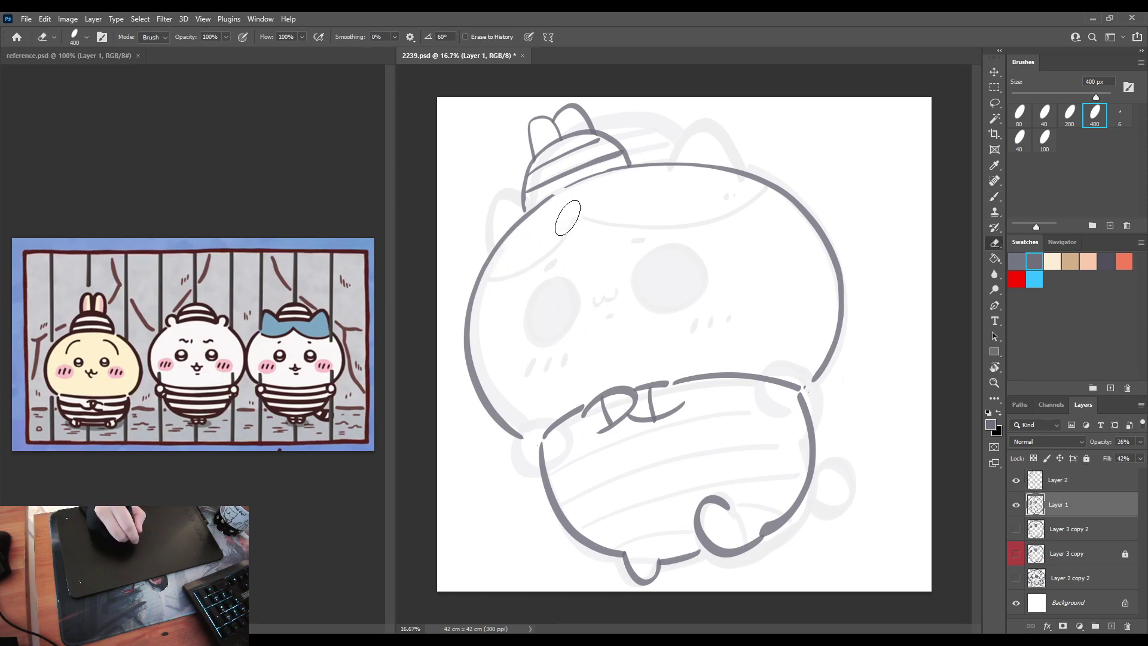
{"action": "key", "text": "l"}
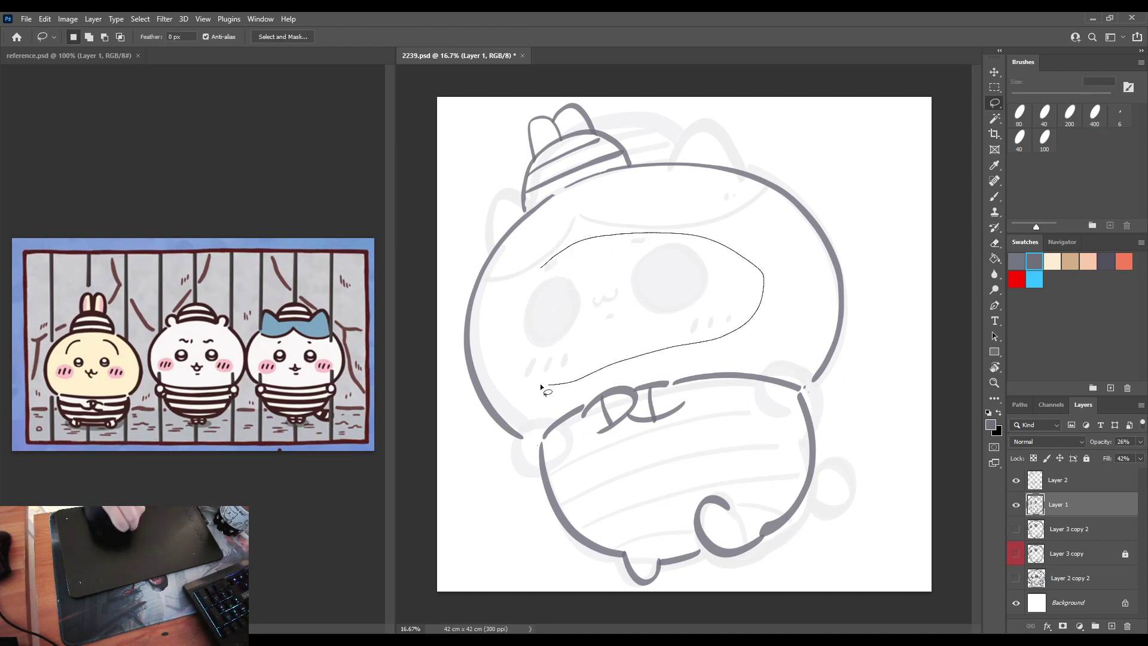
{"action": "left_click_drag", "start_coordinate": [516, 288], "coordinate": [526, 276]}
{"action": "key", "text": "ctrl+j"}
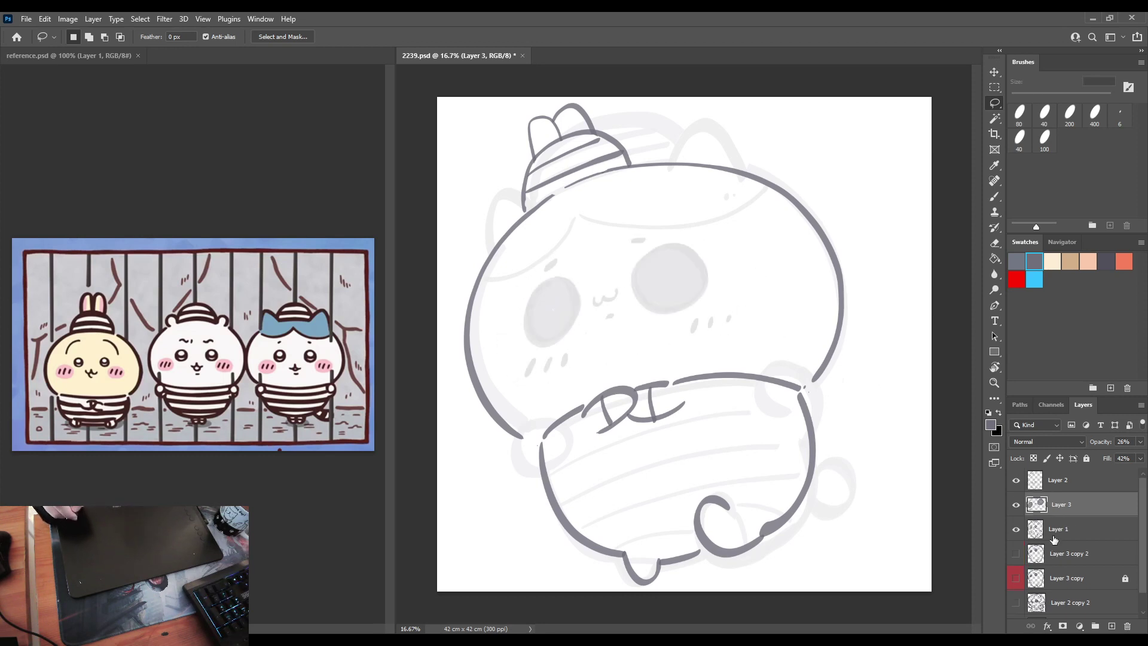
{"action": "left_click", "coordinate": [1016, 532]}
Step: Move the copied face layer above Layer 2 and set its opacity and fill to 100%
{"action": "left_click_drag", "start_coordinate": [1044, 502], "coordinate": [1056, 477]}
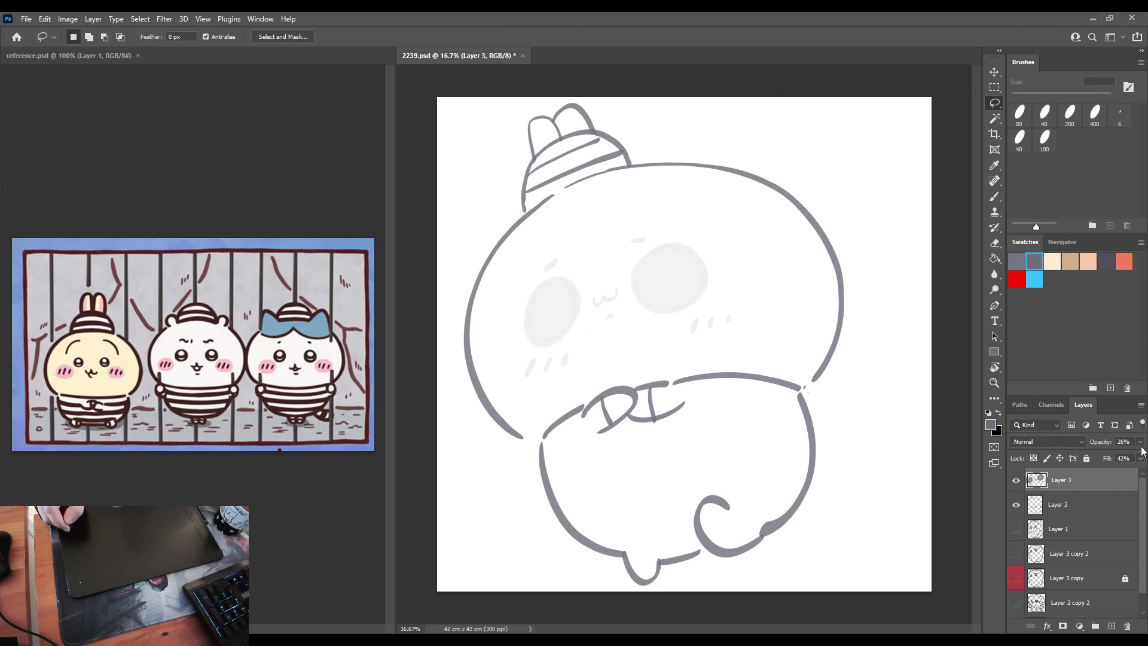
{"action": "key", "text": "8"}
{"action": "key", "text": "9"}
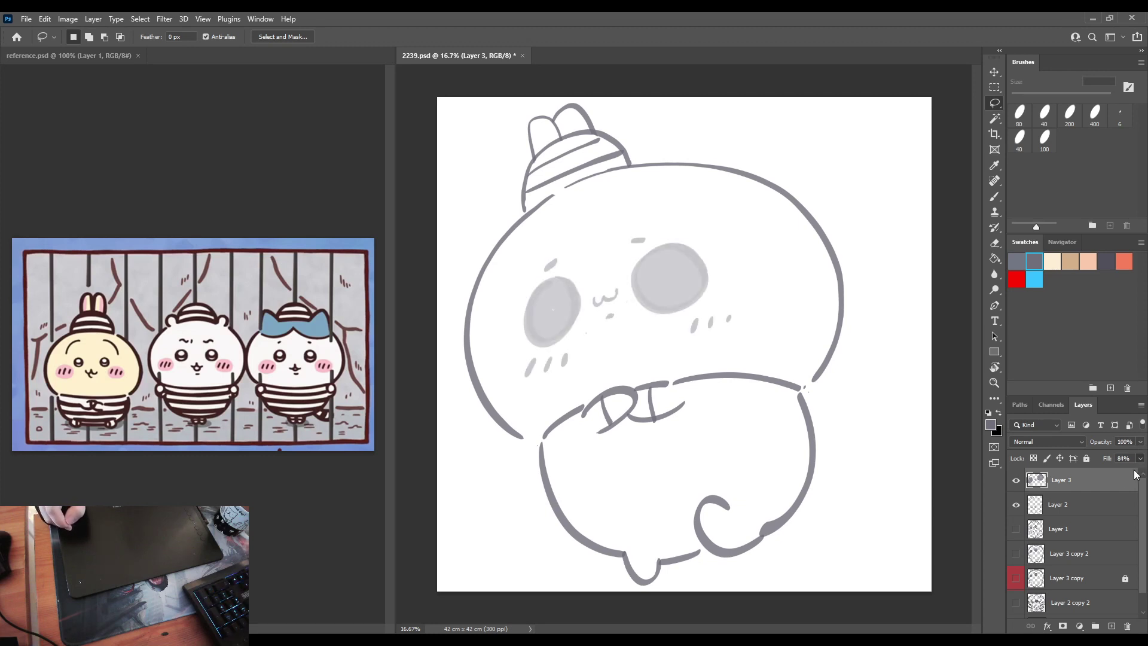
{"action": "key", "text": "shift+0"}
{"action": "left_click", "coordinate": [1116, 625]}
{"action": "key", "text": "g"}
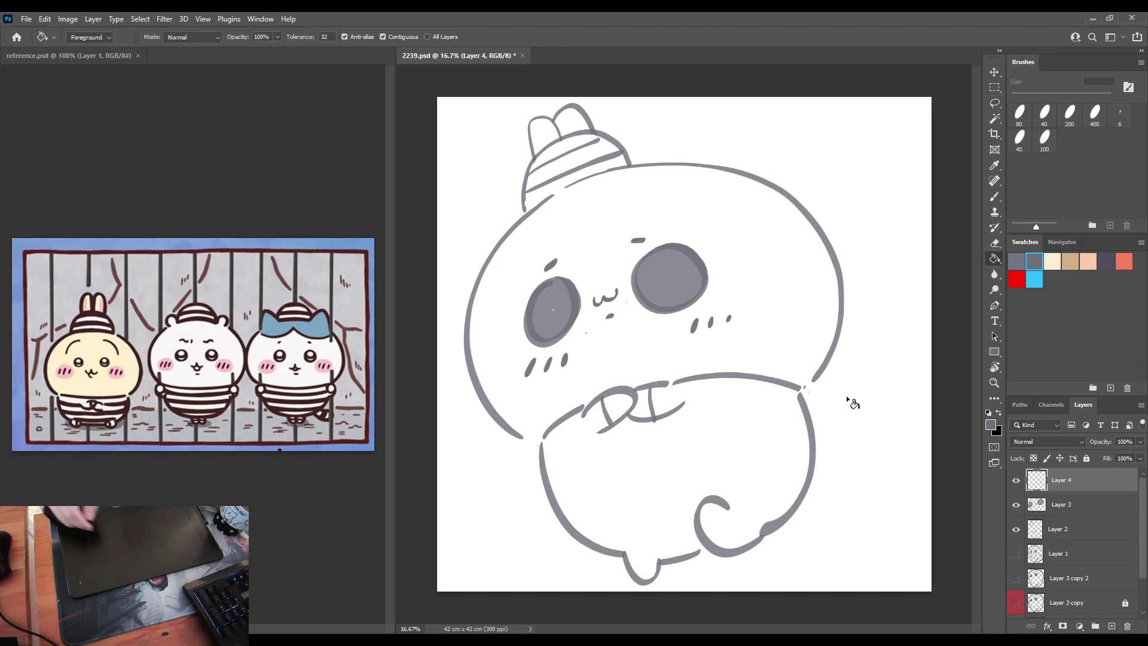
{"action": "left_click", "coordinate": [774, 340]}
{"action": "left_click_drag", "start_coordinate": [1047, 489], "coordinate": [1128, 625]}
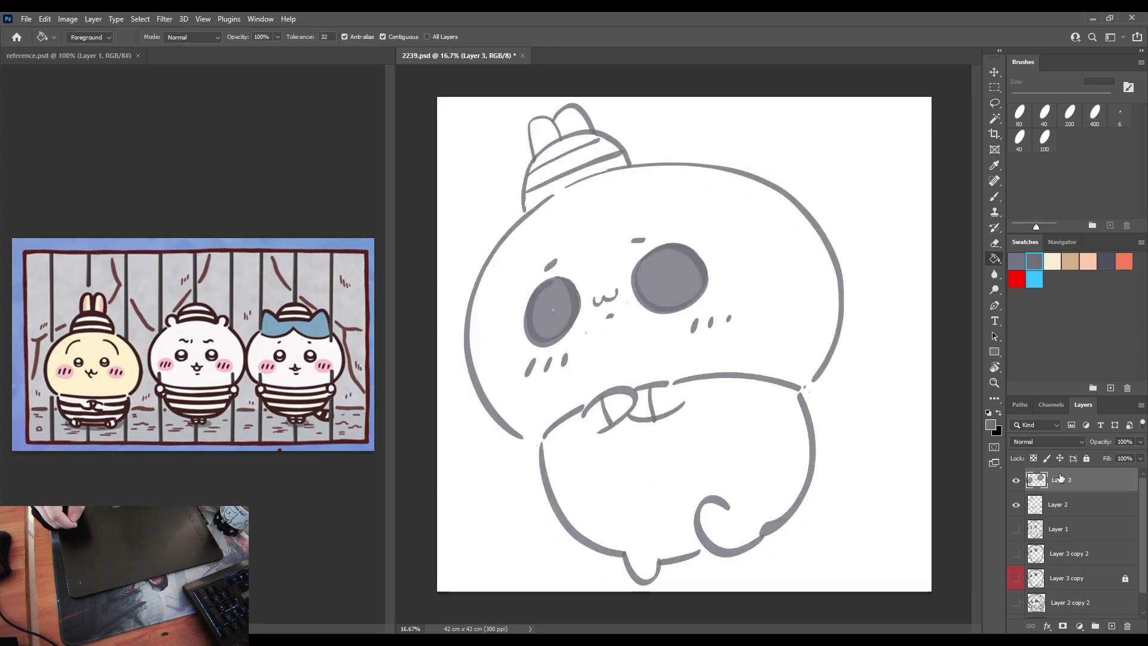
Step: Erase the short eyebrow marks and try a longer arched eyebrow above each eye
{"action": "key", "text": "b"}
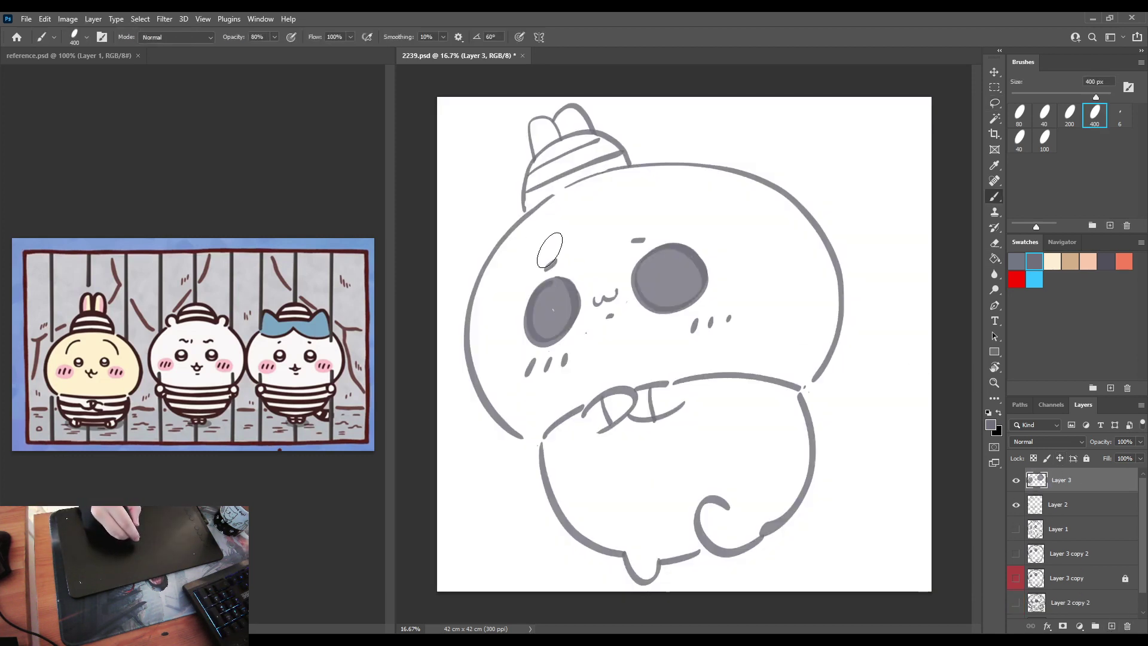
{"action": "key", "text": "e"}
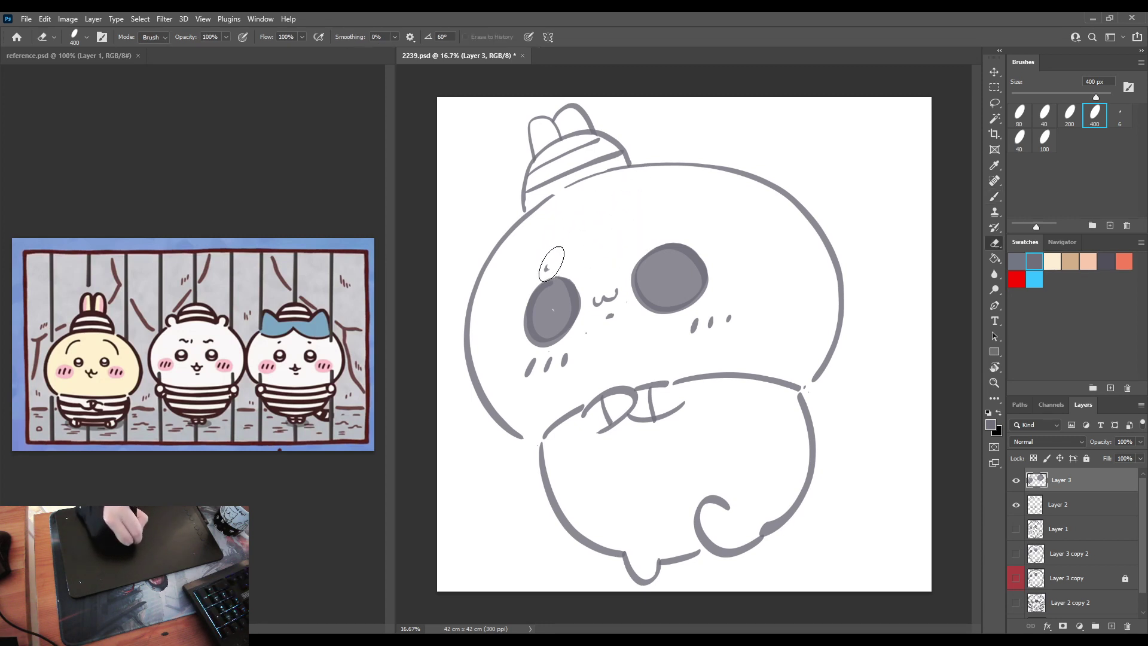
{"action": "key", "text": "b"}
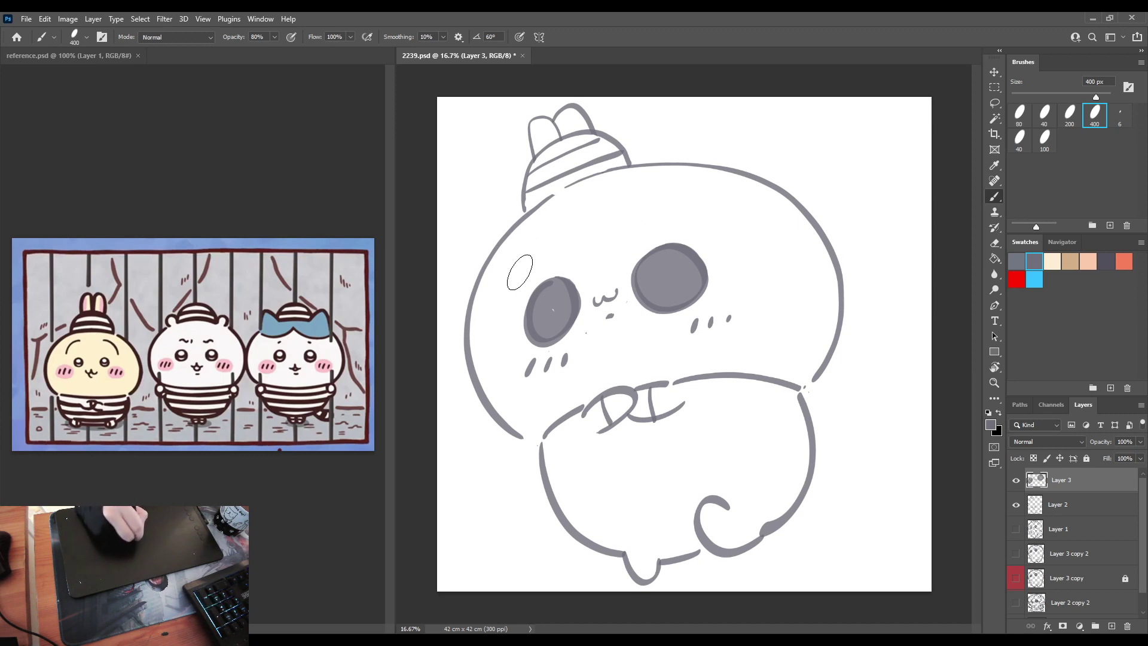
{"action": "left_click_drag", "start_coordinate": [505, 291], "coordinate": [537, 244]}
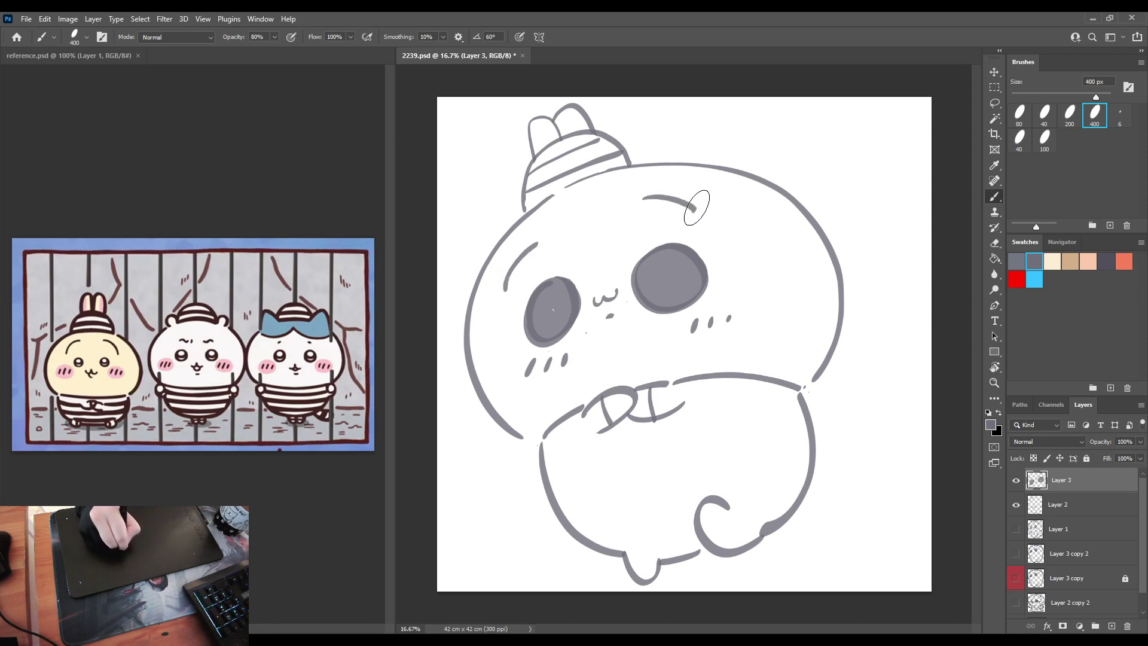
{"action": "left_click_drag", "start_coordinate": [628, 214], "coordinate": [703, 223]}
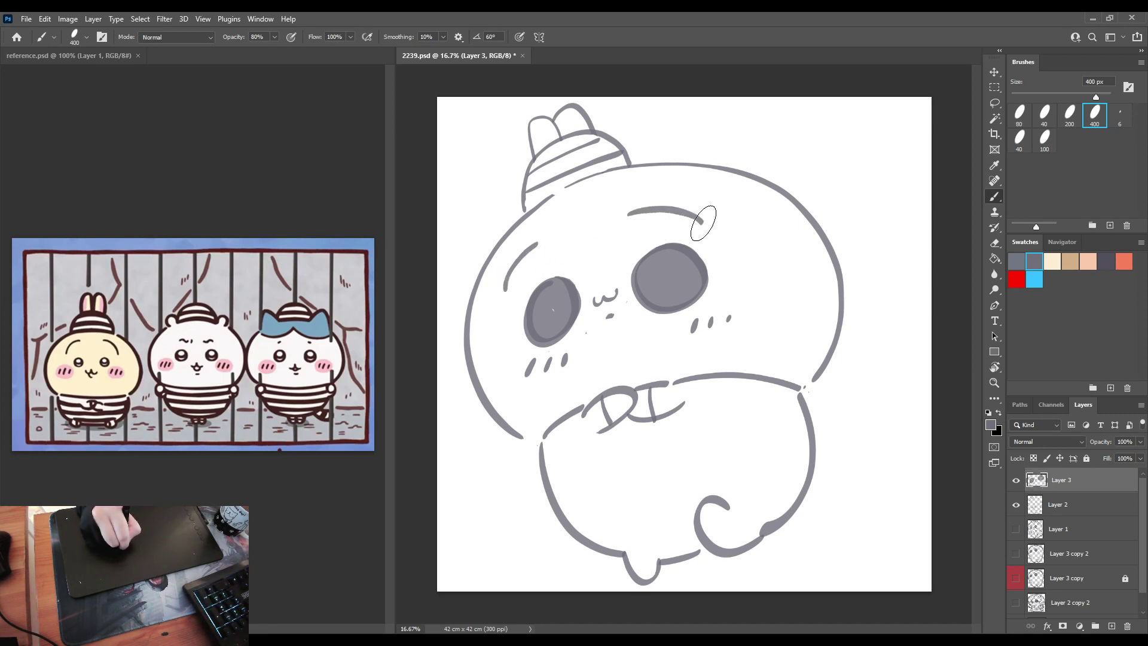
{"action": "key", "text": "ctrl+z"}
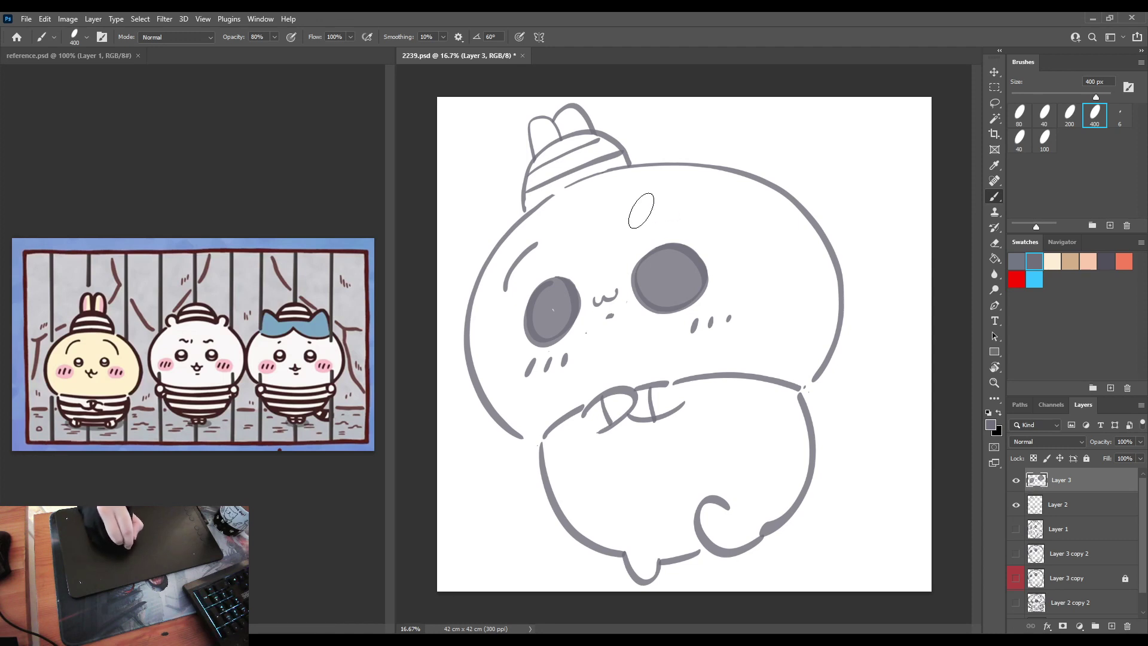
{"action": "left_click_drag", "start_coordinate": [627, 214], "coordinate": [701, 215]}
{"action": "key", "text": "ctrl+z"}
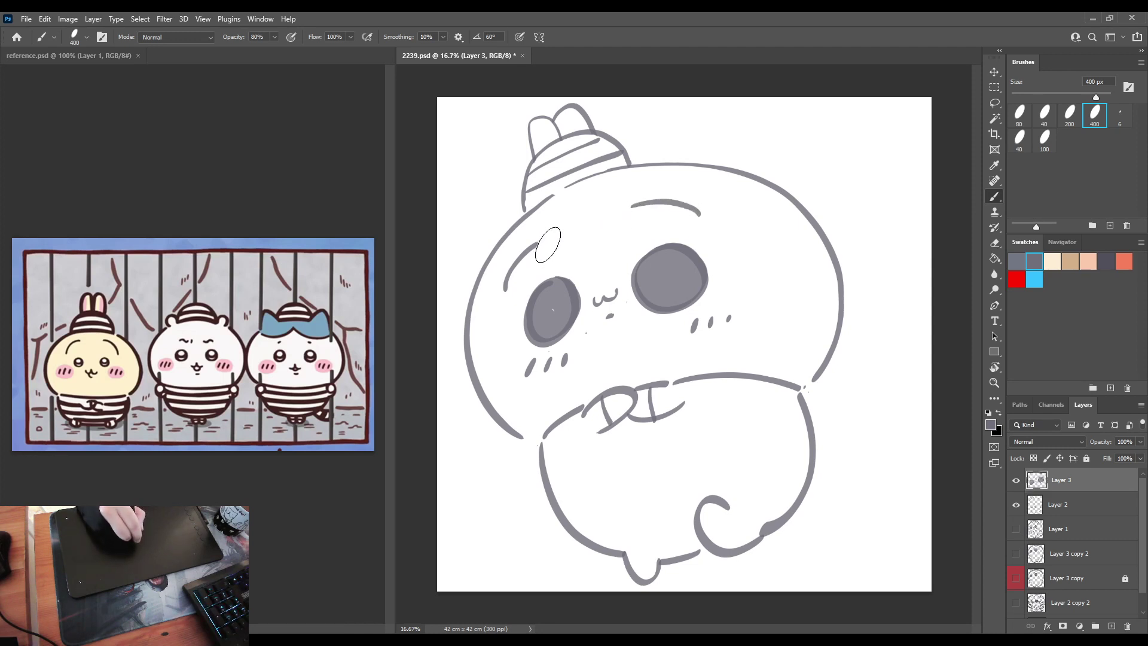
Step: Erase the old mouth and redraw both eyebrows as higher, more strongly curved arches
{"action": "key", "text": "e"}
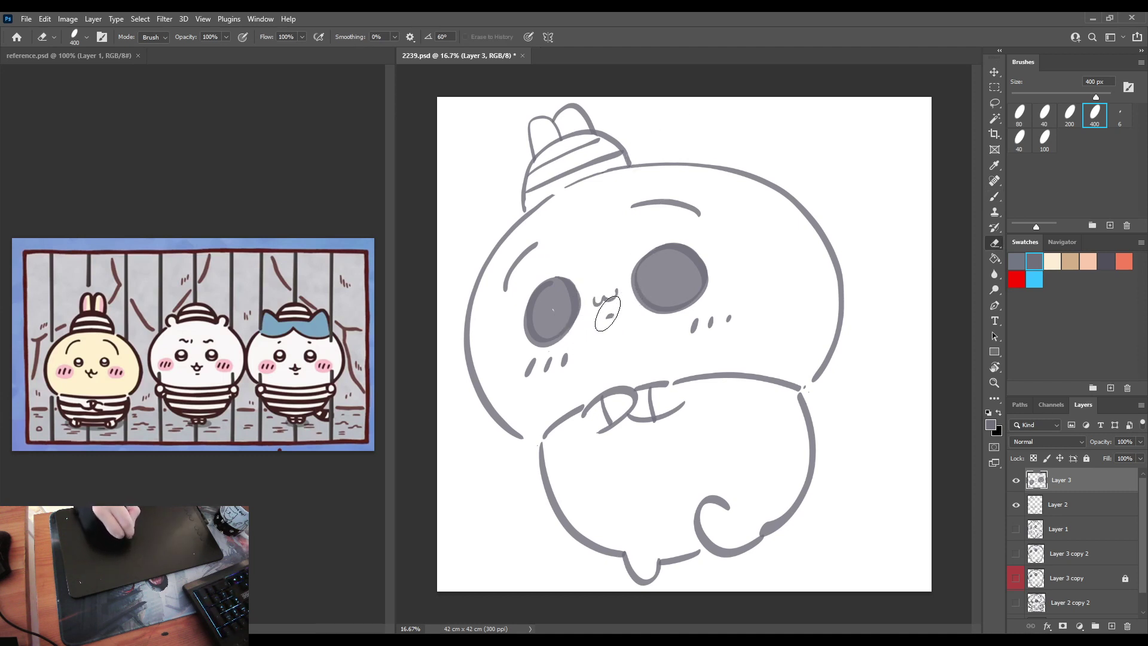
{"action": "left_click_drag", "start_coordinate": [610, 320], "coordinate": [622, 292]}
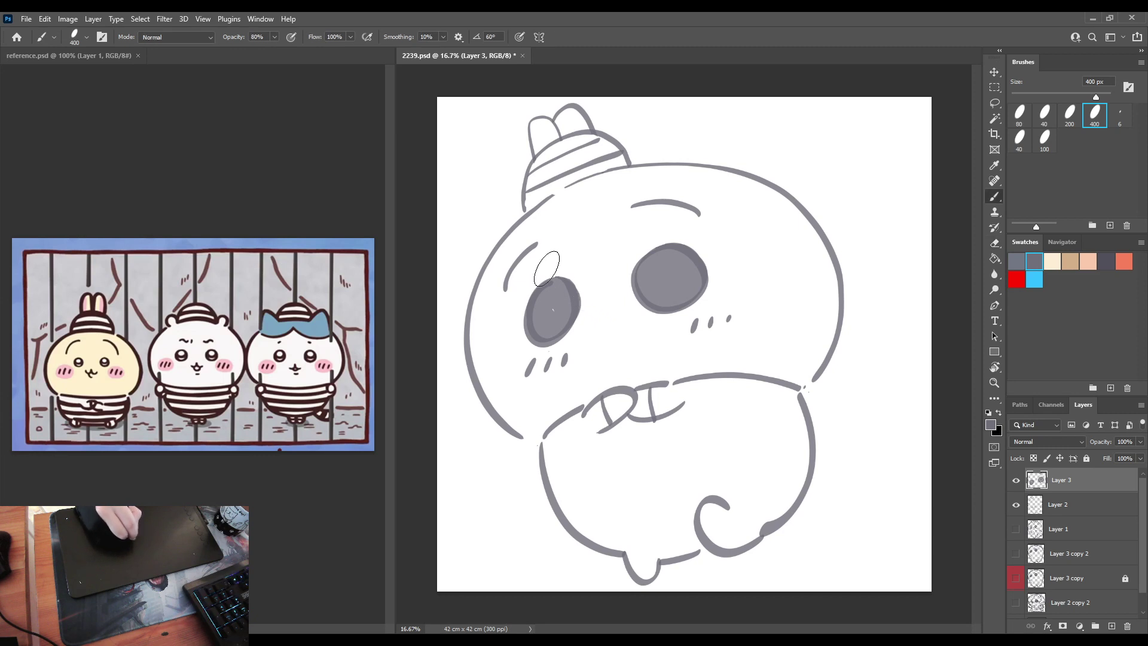
{"action": "left_click_drag", "start_coordinate": [515, 251], "coordinate": [515, 260]}
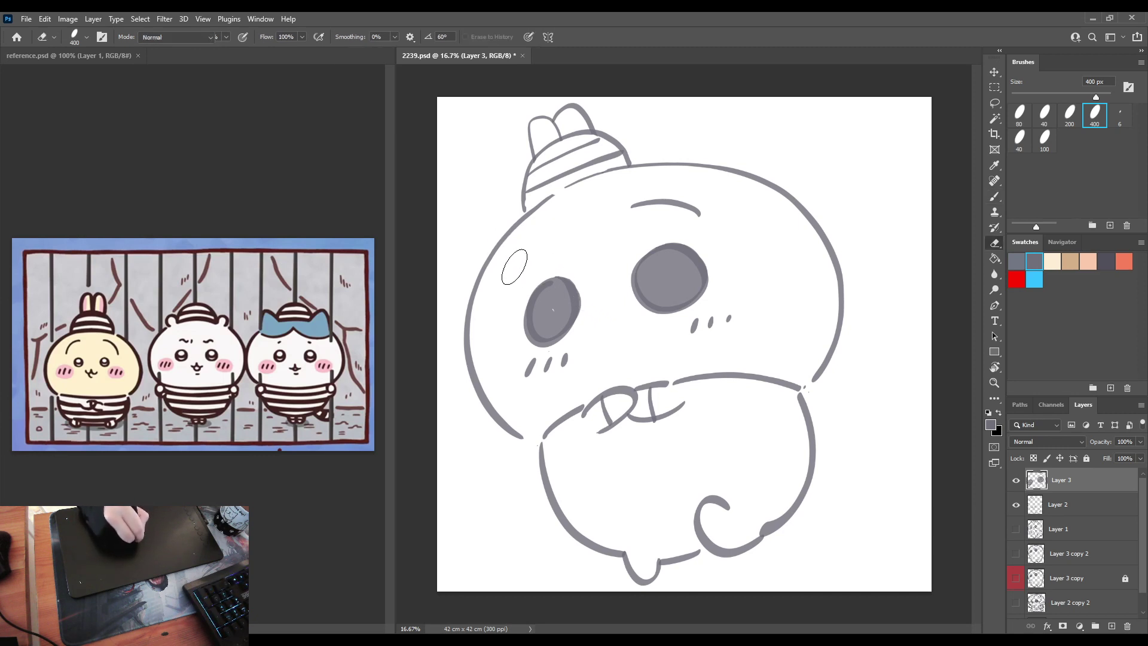
{"action": "key", "text": "ctrl+z"}
{"action": "key", "text": "b"}
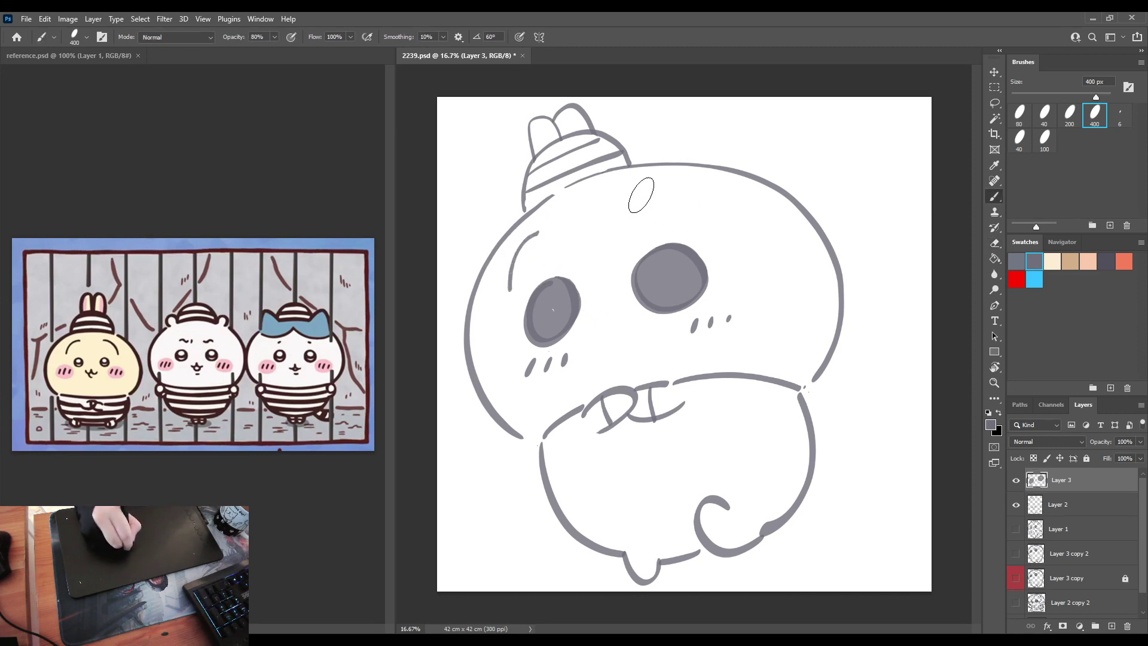
{"action": "left_click_drag", "start_coordinate": [633, 198], "coordinate": [700, 215]}
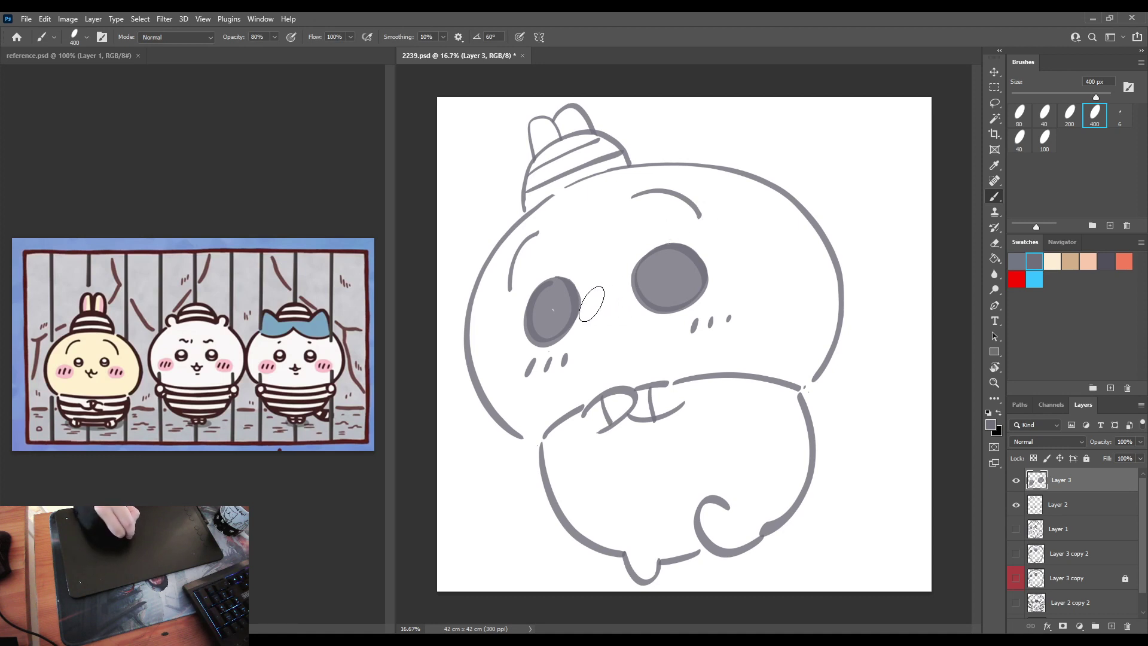
Step: Draw a new wavy, open mouth with a small curved lower lip between the eyes, erasing and correcting its lines
{"action": "left_click_drag", "start_coordinate": [592, 304], "coordinate": [616, 291]}
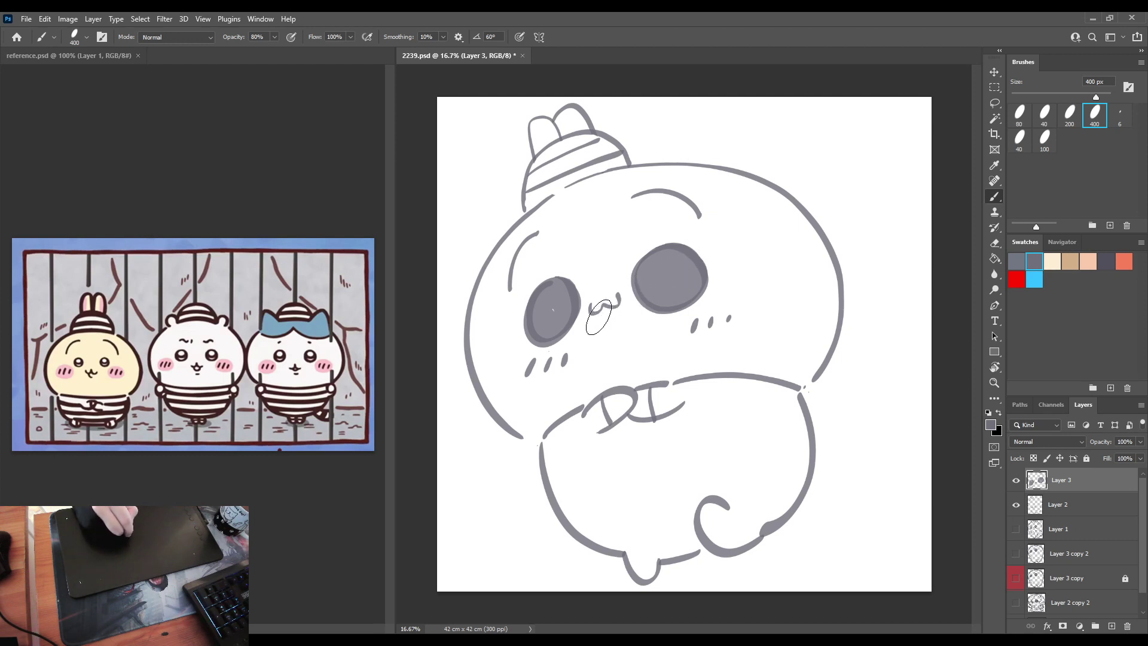
{"action": "left_click_drag", "start_coordinate": [596, 315], "coordinate": [615, 328]}
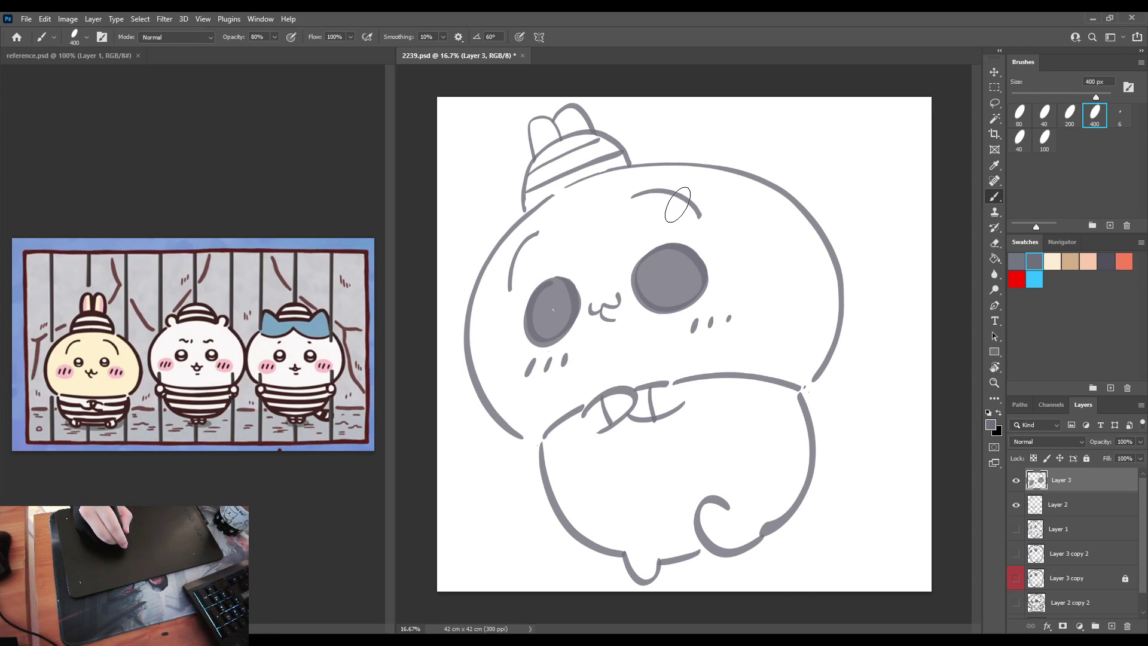
{"action": "key", "text": "e"}
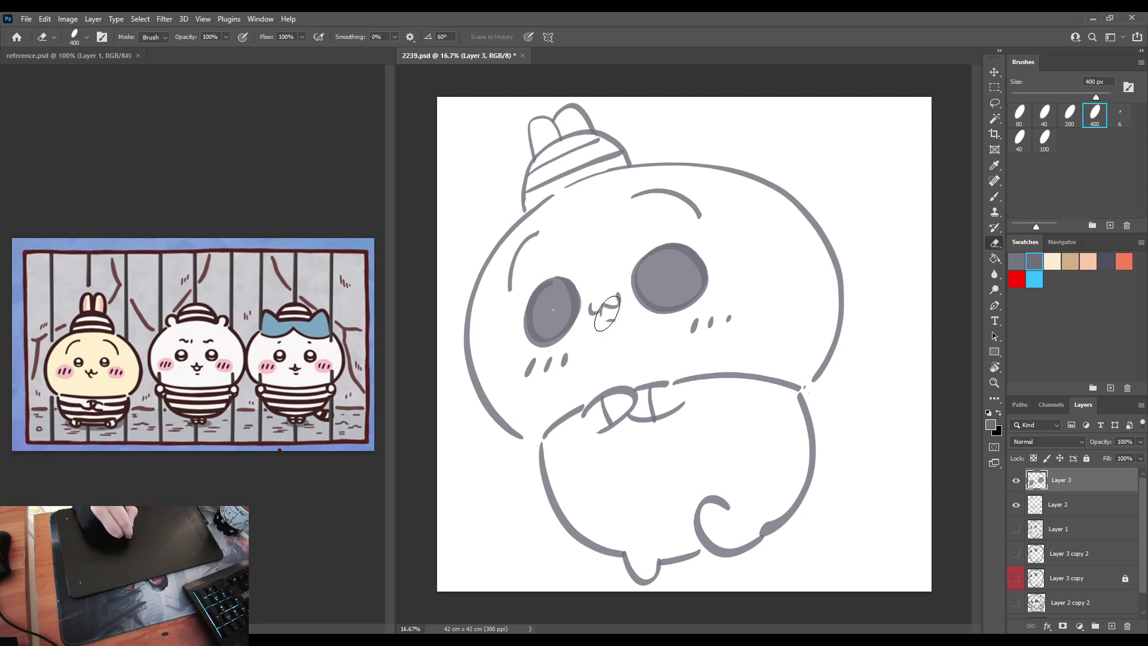
{"action": "key", "text": "b"}
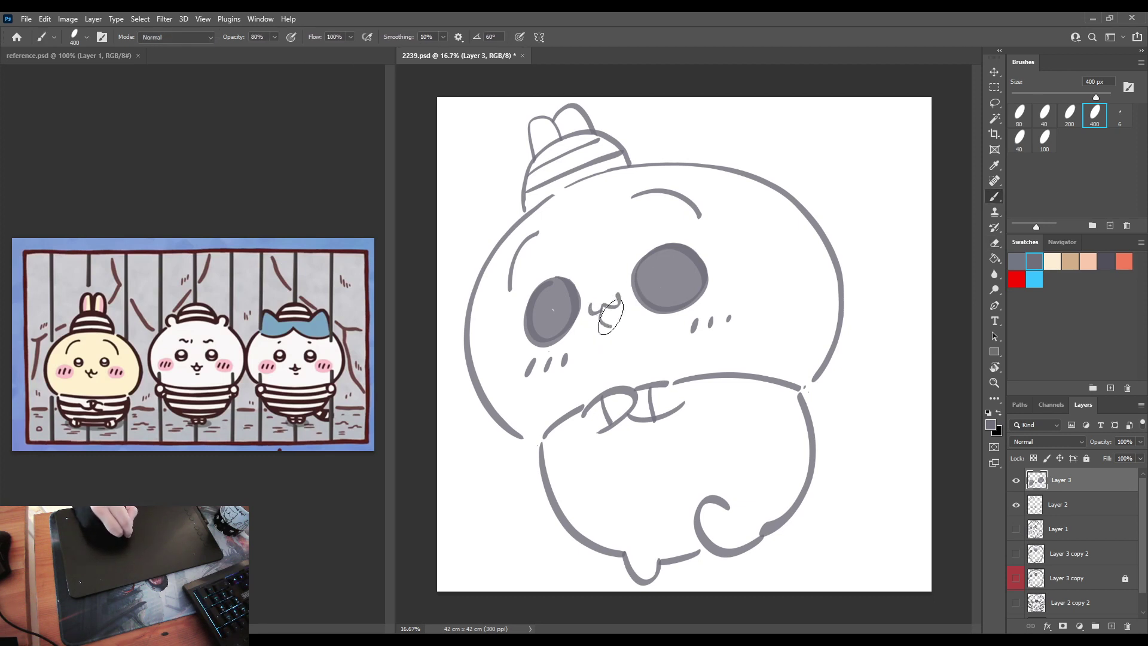
{"action": "left_click_drag", "start_coordinate": [601, 308], "coordinate": [619, 294]}
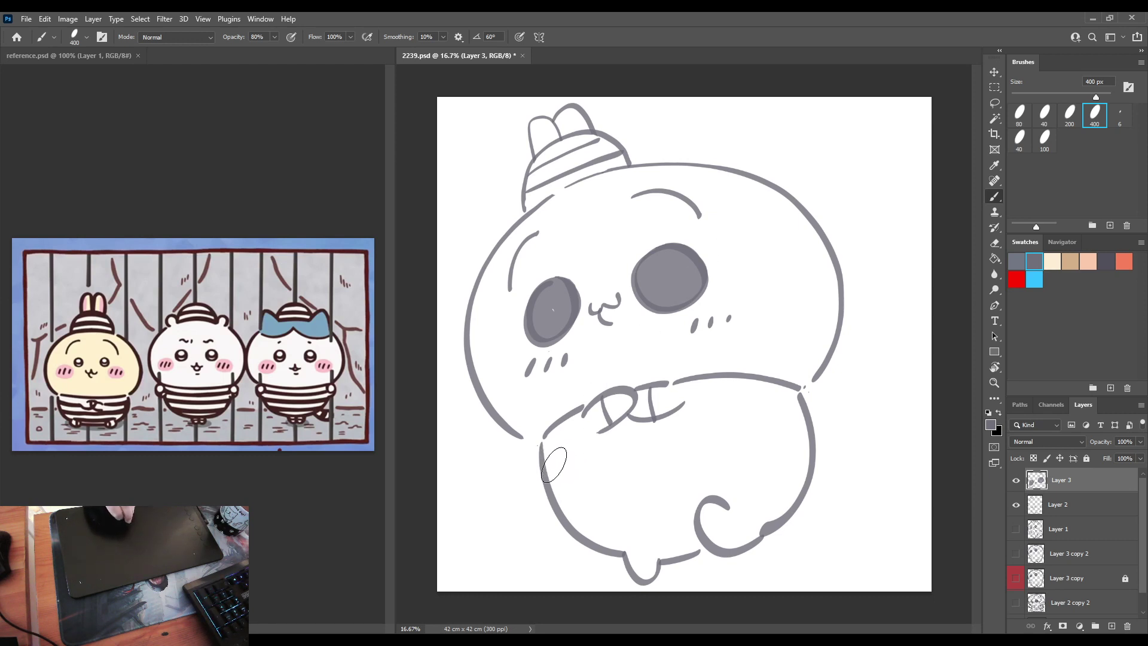
Step: Draw three curved stripes across the body, following its rounded form from one side to the other
{"action": "mouse_move", "coordinate": [551, 473]}
{"action": "left_mouse_down"}
{"action": "mouse_move", "coordinate": [615, 433]}
{"action": "mouse_move", "coordinate": [795, 422]}
{"action": "left_mouse_up"}
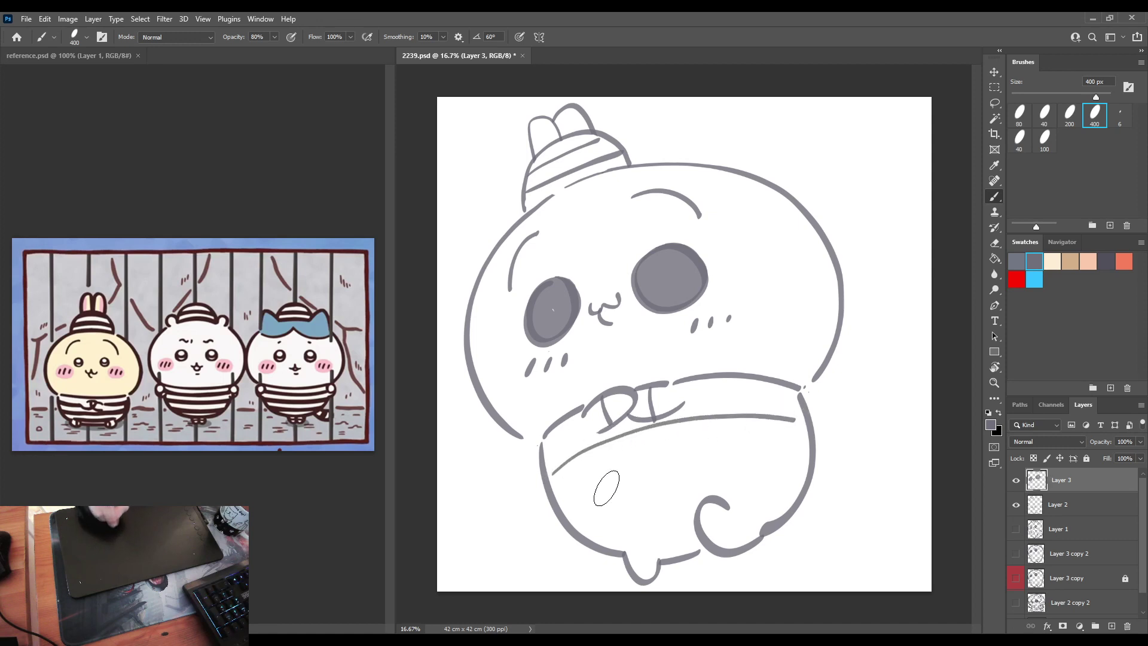
{"action": "mouse_move", "coordinate": [568, 510]}
{"action": "left_mouse_down"}
{"action": "mouse_move", "coordinate": [670, 458]}
{"action": "mouse_move", "coordinate": [792, 454]}
{"action": "left_mouse_up"}
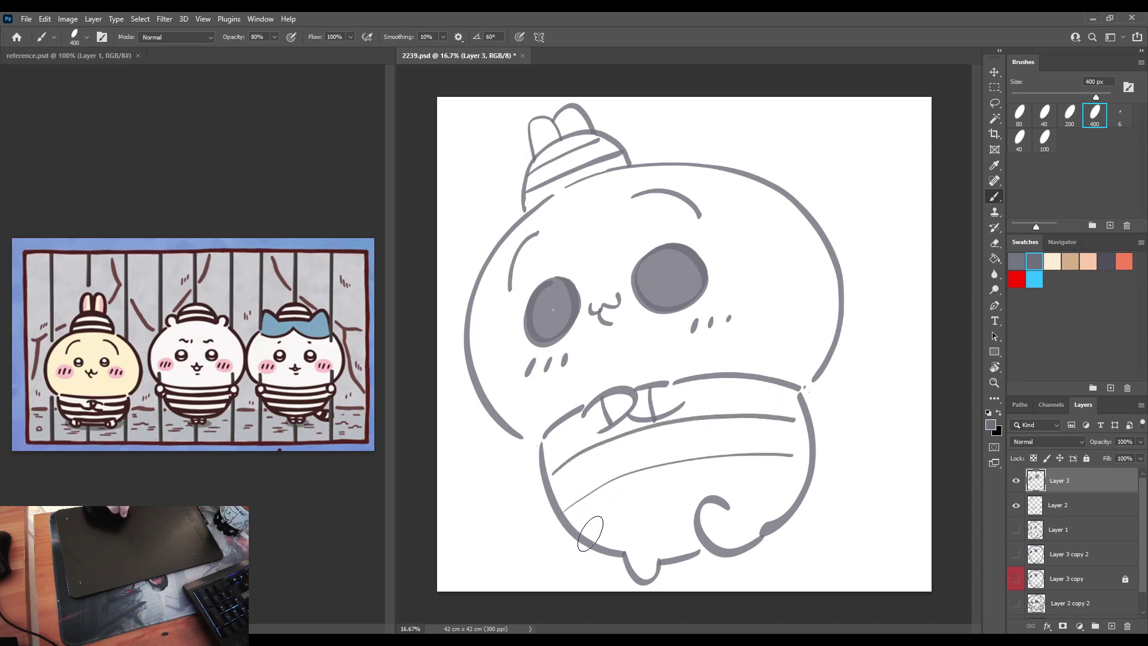
{"action": "left_click_drag", "start_coordinate": [592, 534], "coordinate": [798, 484]}
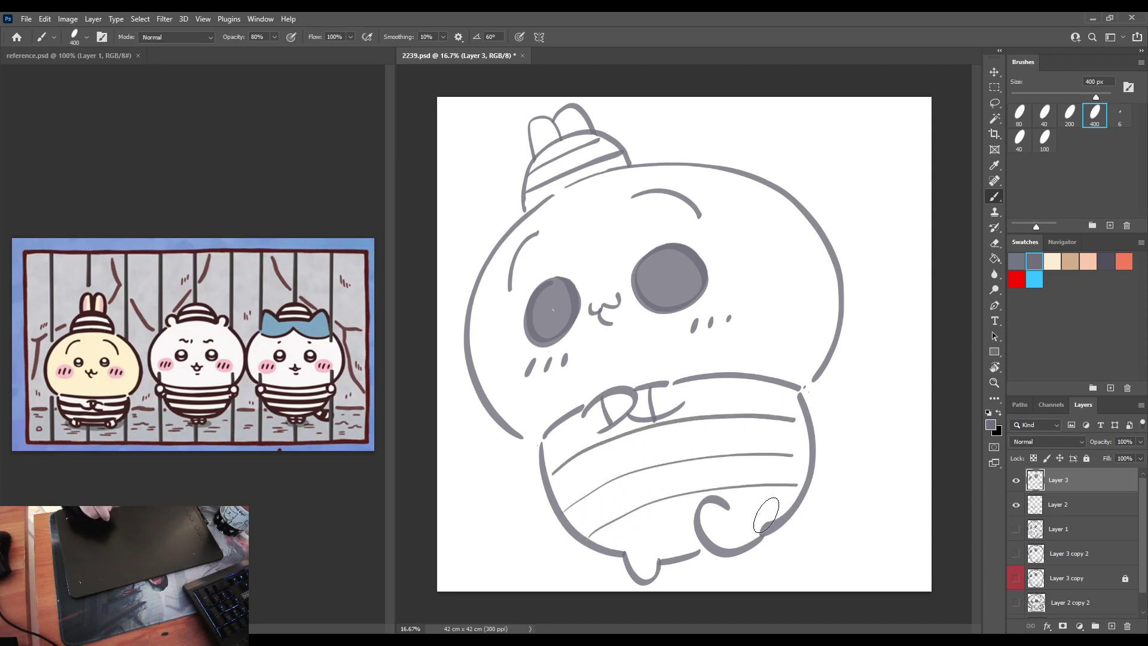
Step: Merge the face layer into Layer 2 and add a short curve closing the raised foot at the body's lower edge
{"action": "key", "text": "e"}
{"action": "key", "text": "ctrl+e"}
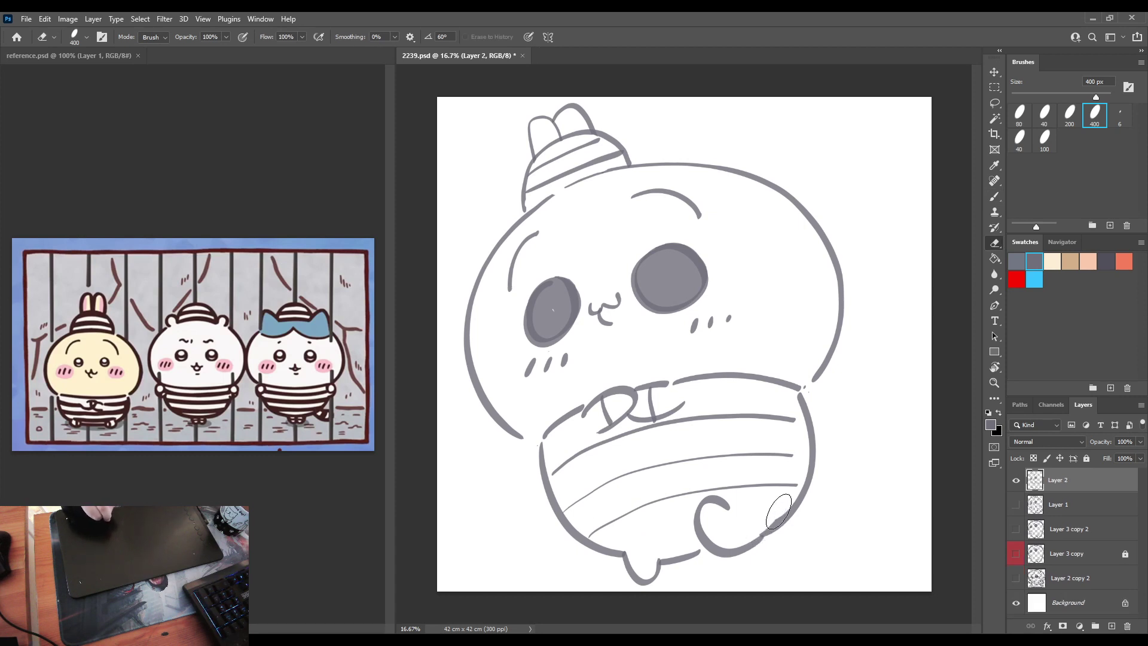
{"action": "key", "text": "b"}
{"action": "left_click_drag", "start_coordinate": [739, 507], "coordinate": [757, 534]}
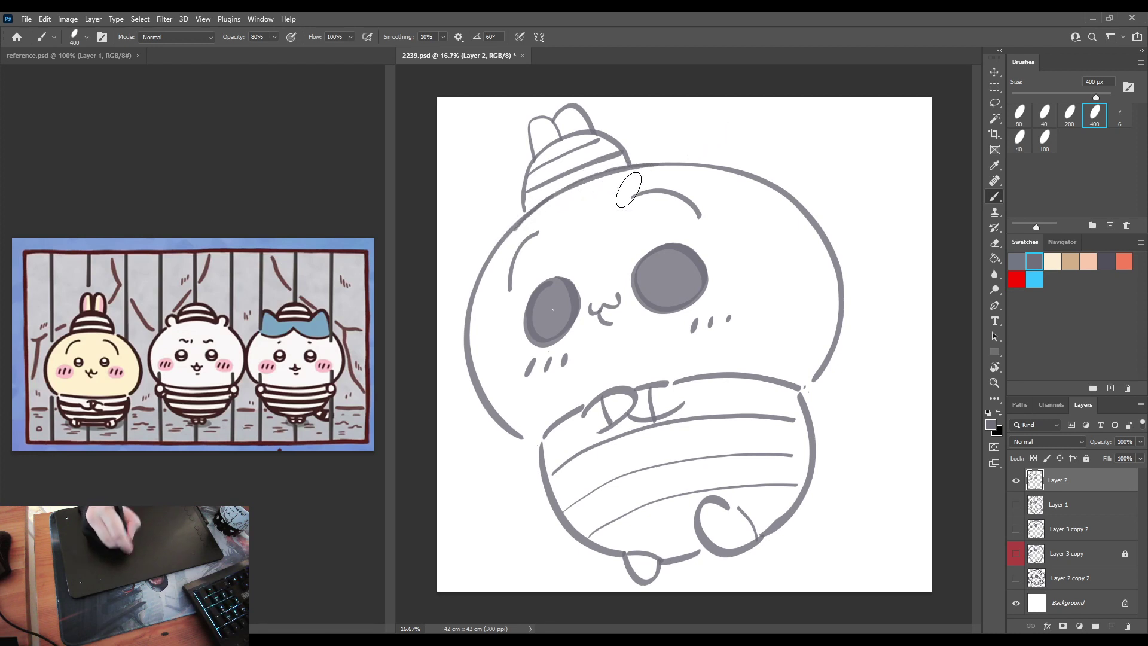
Step: Select the whole striped body with the Lasso, scale it down to about 93% under the head, and deselect it
{"action": "key", "text": "l"}
{"action": "mouse_move", "coordinate": [608, 375]}
{"action": "left_mouse_down"}
{"action": "mouse_move", "coordinate": [789, 368]}
{"action": "mouse_move", "coordinate": [842, 468]}
{"action": "mouse_move", "coordinate": [629, 613]}
{"action": "left_mouse_up"}
{"action": "left_click_drag", "start_coordinate": [508, 497], "coordinate": [527, 445]}
{"action": "key", "text": "ctrl+t"}
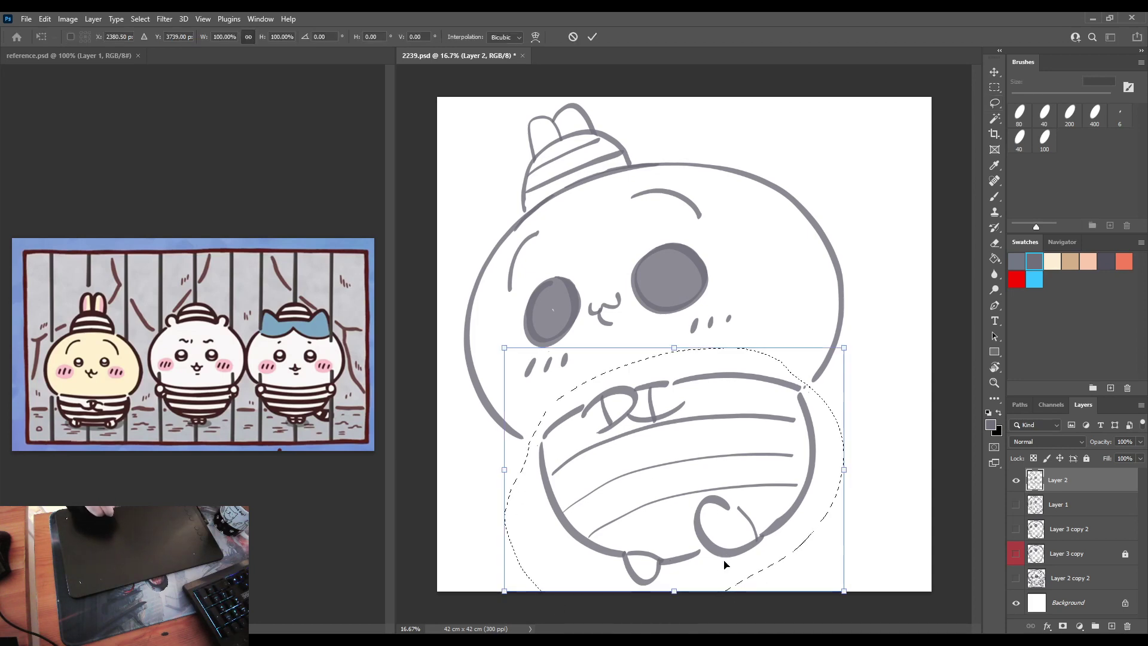
{"action": "left_click_drag", "start_coordinate": [674, 591], "coordinate": [671, 579]}
{"action": "left_click_drag", "start_coordinate": [706, 526], "coordinate": [739, 514]}
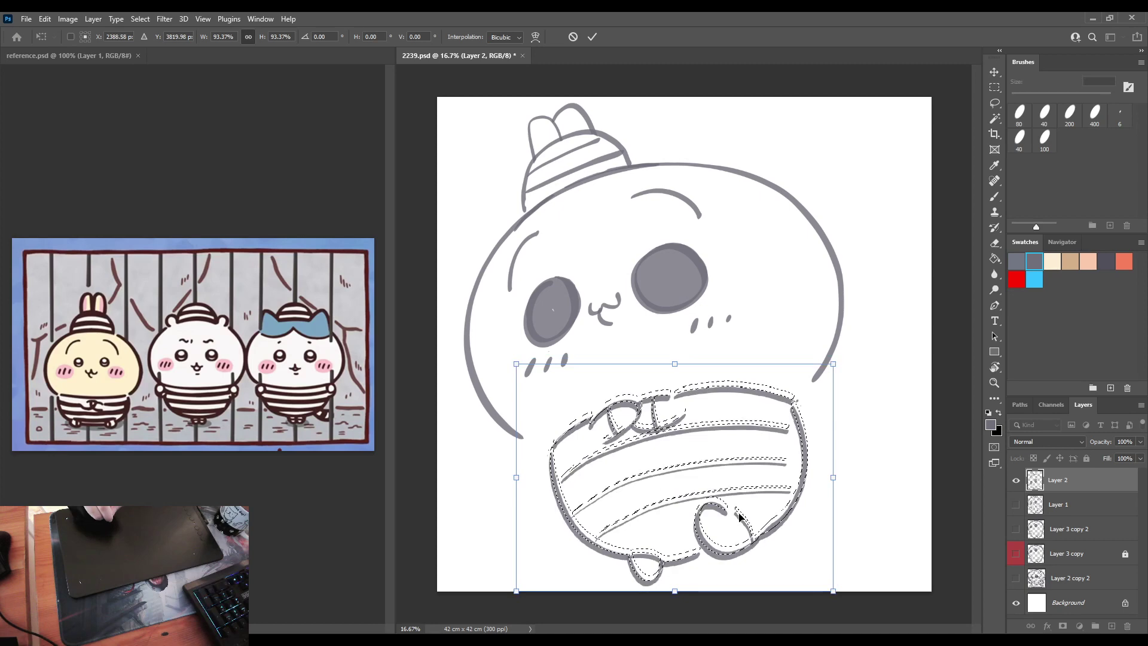
{"action": "key", "text": "ctrl+h"}
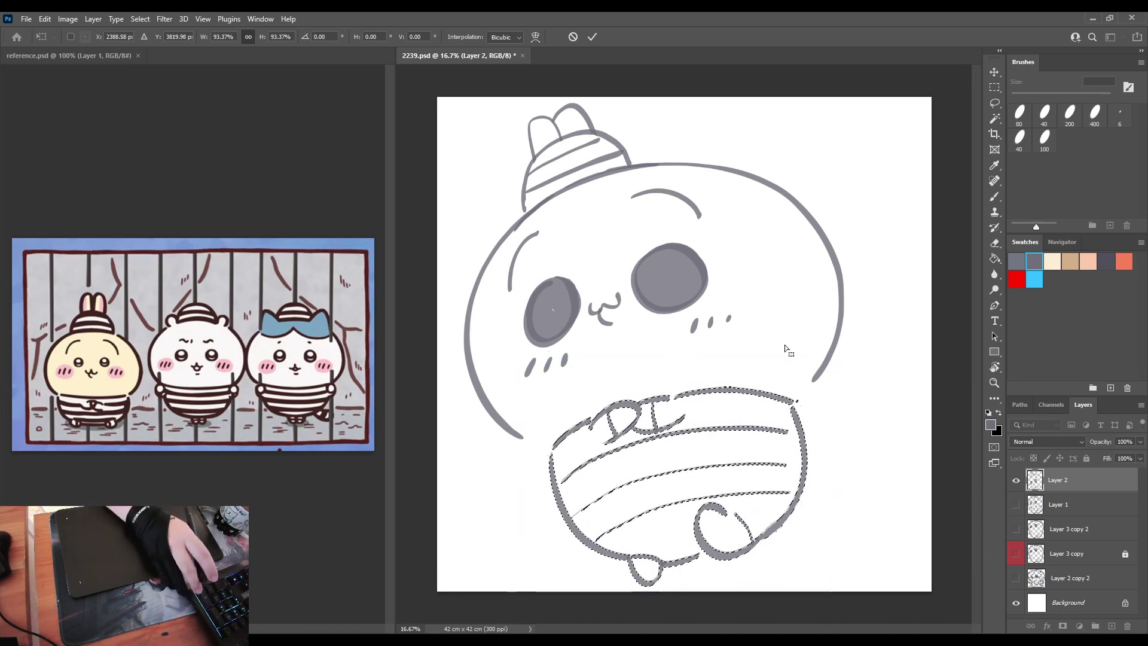
{"action": "key", "text": "Return"}
{"action": "key", "text": "e"}
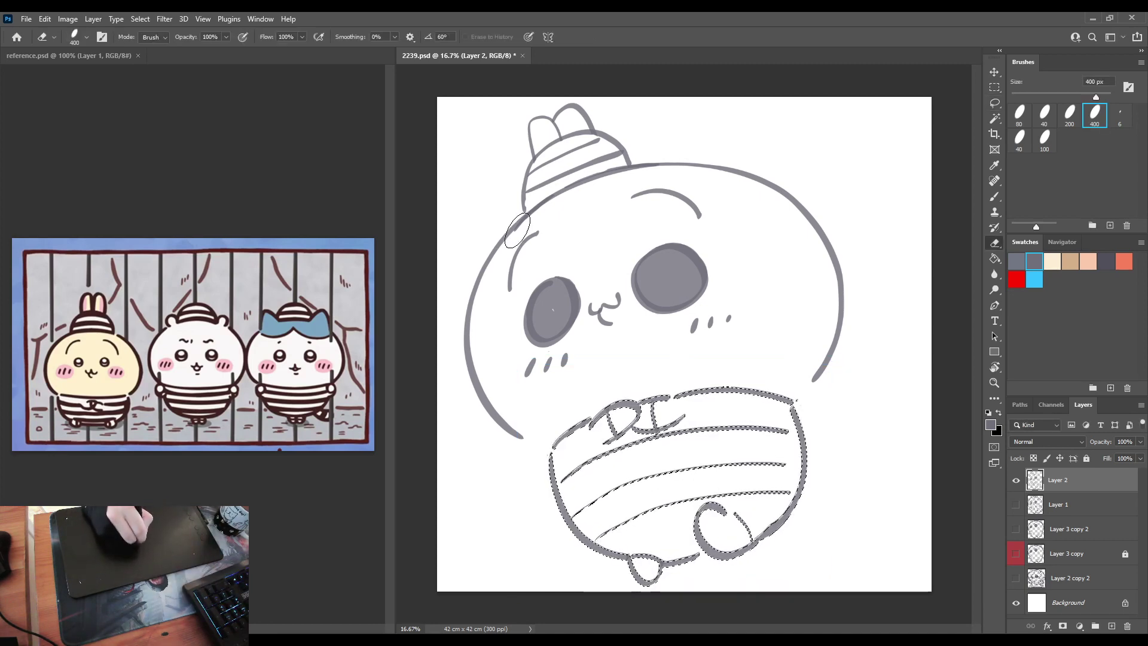
{"action": "key", "text": "ctrl+d"}
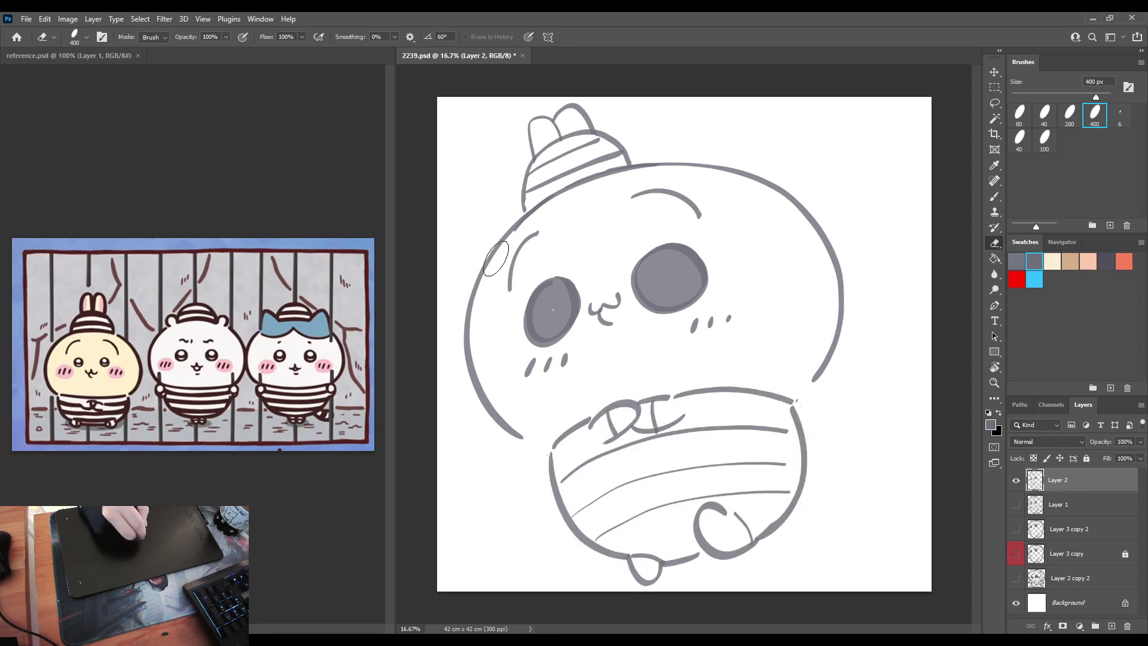
Step: Redraw the head's left outline as a thicker curve from the hat down to the body's upper corner
{"action": "key", "text": "b"}
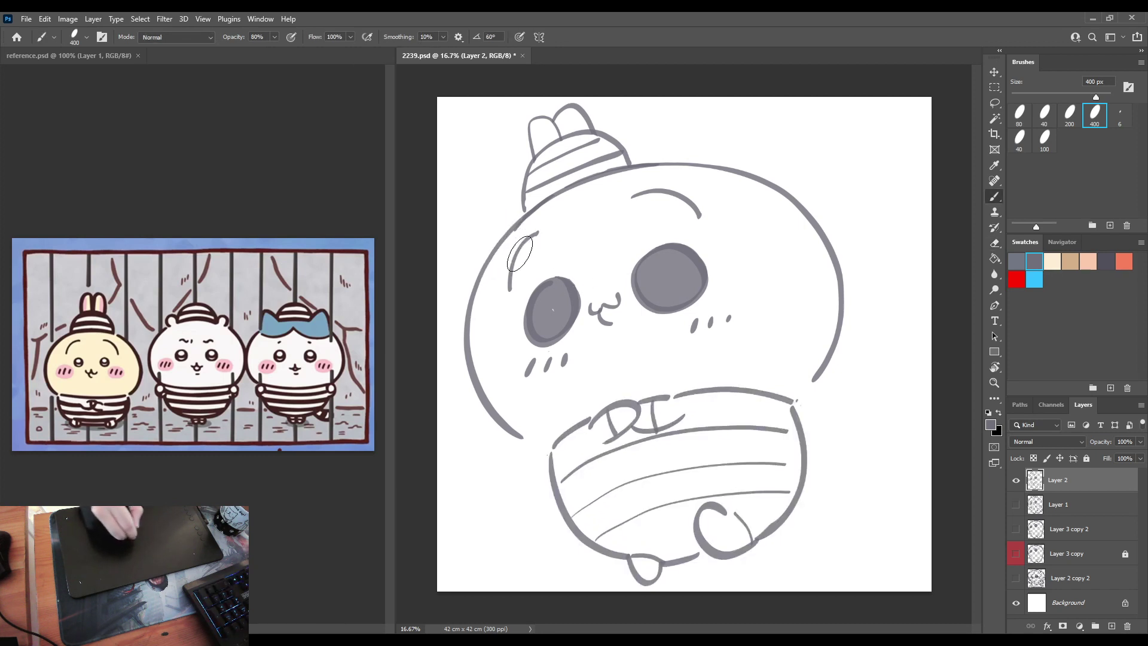
{"action": "mouse_move", "coordinate": [523, 222]}
{"action": "left_mouse_down"}
{"action": "mouse_move", "coordinate": [475, 293]}
{"action": "mouse_move", "coordinate": [479, 383]}
{"action": "mouse_move", "coordinate": [556, 443]}
{"action": "left_mouse_up"}
{"action": "key", "text": "ctrl+z"}
{"action": "mouse_move", "coordinate": [519, 226]}
{"action": "left_mouse_down"}
{"action": "mouse_move", "coordinate": [469, 280]}
{"action": "mouse_move", "coordinate": [505, 437]}
{"action": "mouse_move", "coordinate": [553, 436]}
{"action": "left_mouse_up"}
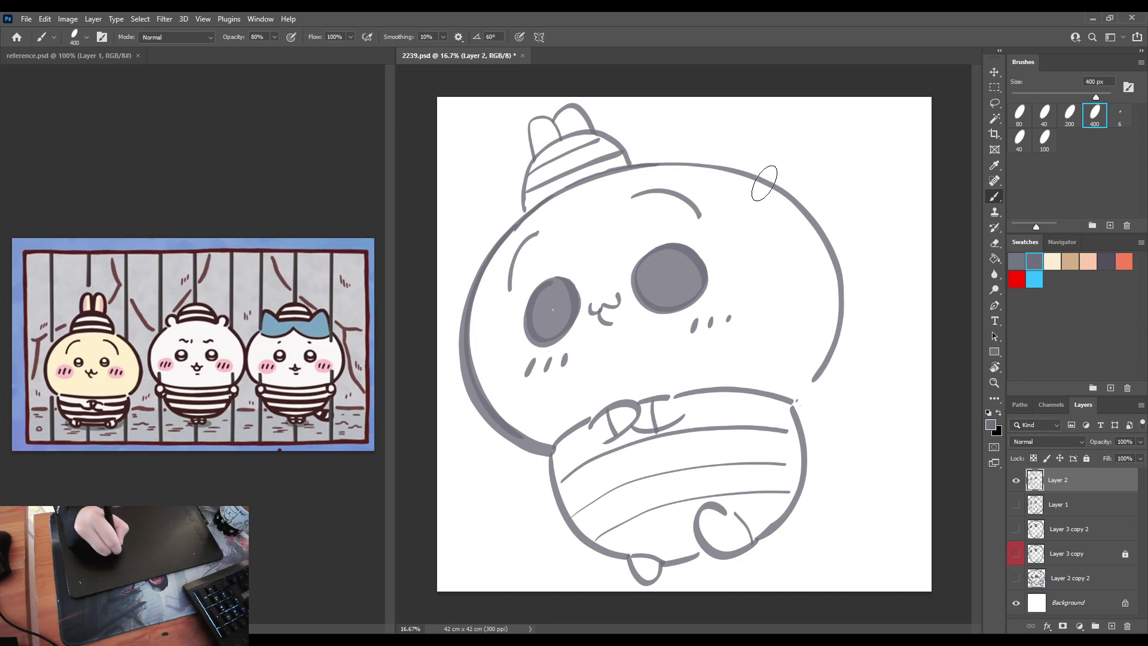
Step: Redraw the head's right outline thicker down to the body, undoing failed strokes, and check the drawing mirrored
{"action": "mouse_move", "coordinate": [795, 203]}
{"action": "left_mouse_down"}
{"action": "mouse_move", "coordinate": [837, 287]}
{"action": "mouse_move", "coordinate": [813, 380]}
{"action": "left_mouse_up"}
{"action": "key", "text": "ctrl+z"}
{"action": "left_click_drag", "start_coordinate": [794, 195], "coordinate": [834, 278]}
{"action": "key", "text": "ctrl+z"}
{"action": "mouse_move", "coordinate": [750, 176]}
{"action": "left_mouse_down"}
{"action": "mouse_move", "coordinate": [810, 217]}
{"action": "mouse_move", "coordinate": [824, 377]}
{"action": "mouse_move", "coordinate": [793, 408]}
{"action": "left_mouse_up"}
{"action": "key", "text": "ctrl+shift+h"}
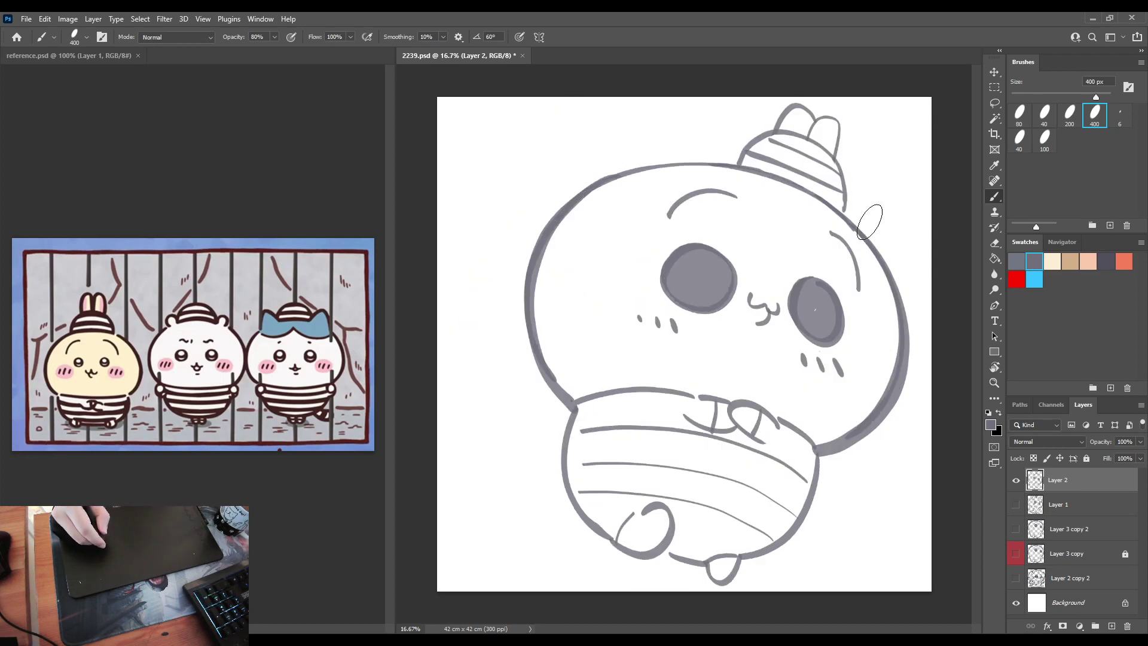
{"action": "key", "text": "ctrl+shift+h"}
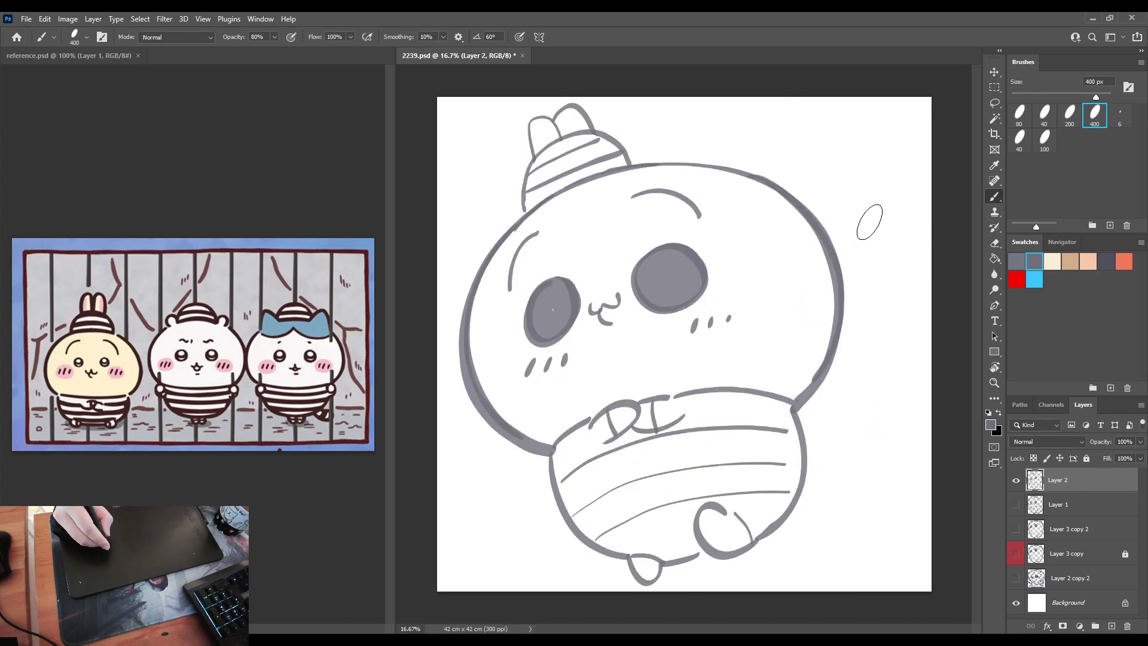
Step: Lasso the striped hat with its ears, rotate it about 4° clockwise on the head, deselect it, and check the drawing mirrored
{"action": "key", "text": "l"}
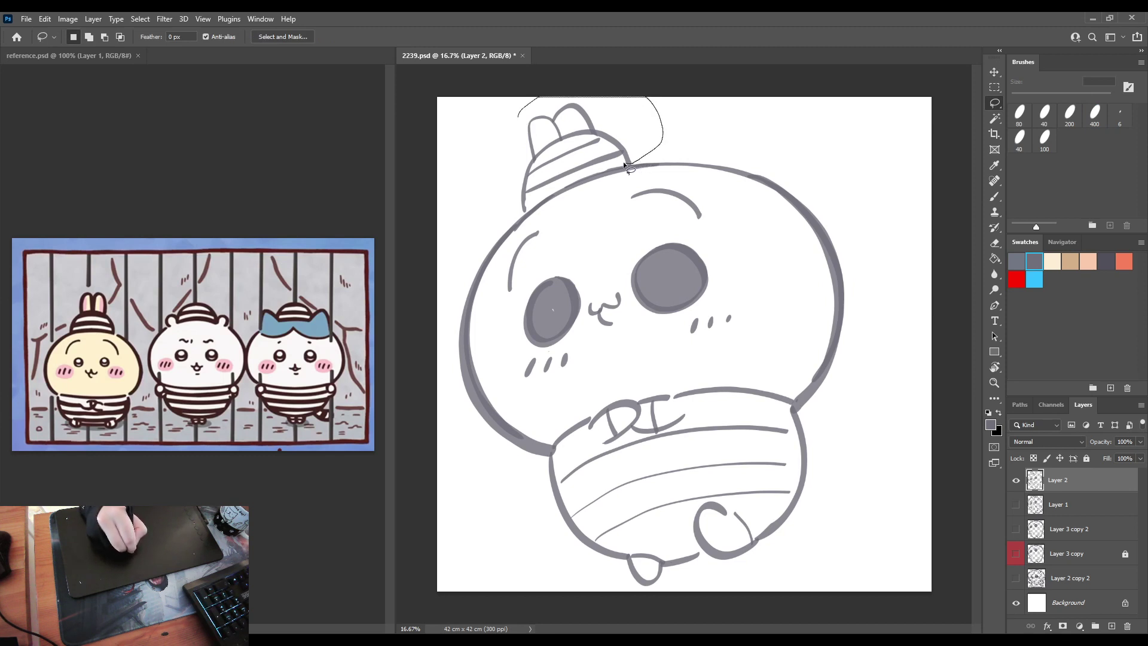
{"action": "left_click_drag", "start_coordinate": [532, 202], "coordinate": [525, 210]}
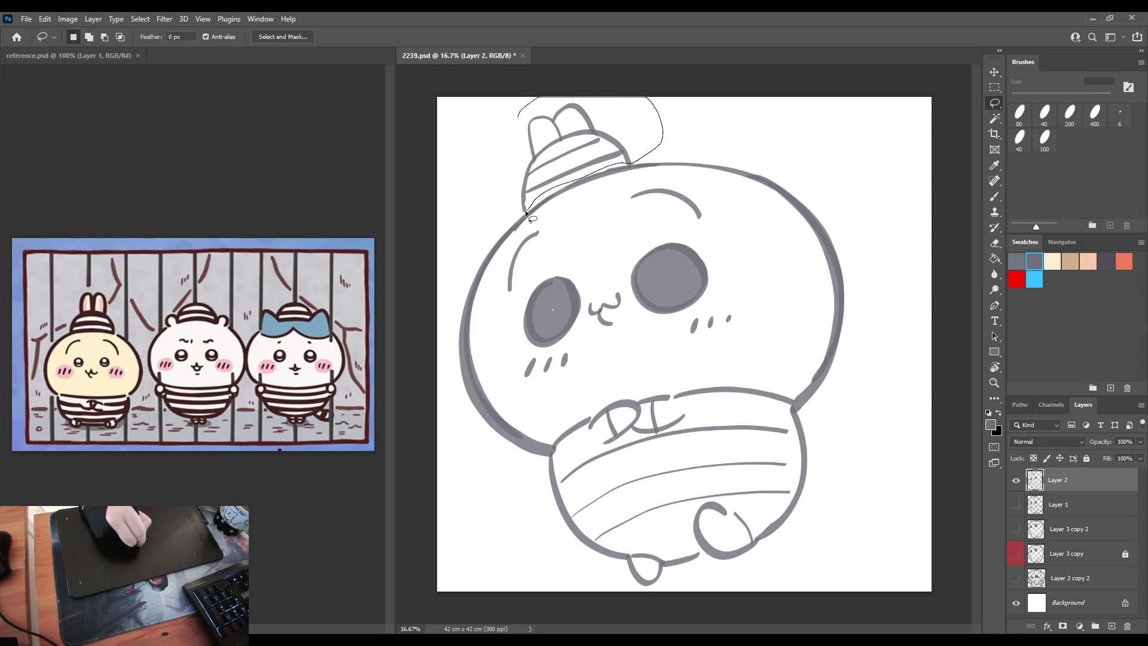
{"action": "left_click_drag", "start_coordinate": [614, 150], "coordinate": [619, 145]}
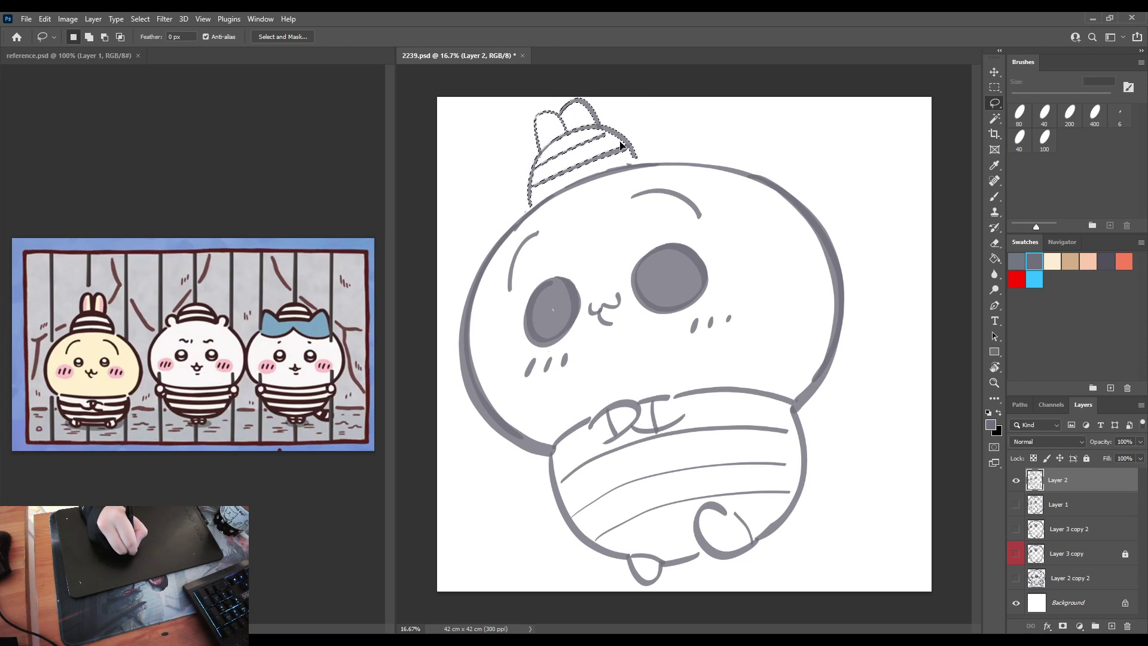
{"action": "key", "text": "ctrl+t"}
{"action": "left_click_drag", "start_coordinate": [568, 104], "coordinate": [573, 103]}
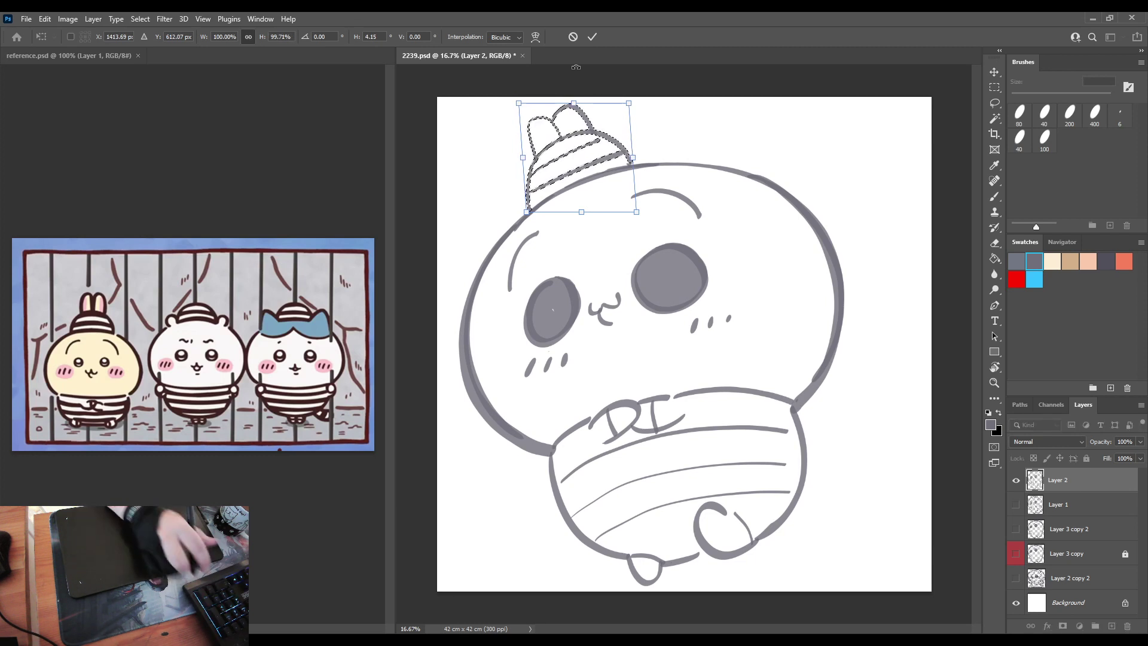
{"action": "key", "text": "Return"}
{"action": "key", "text": "ctrl+d"}
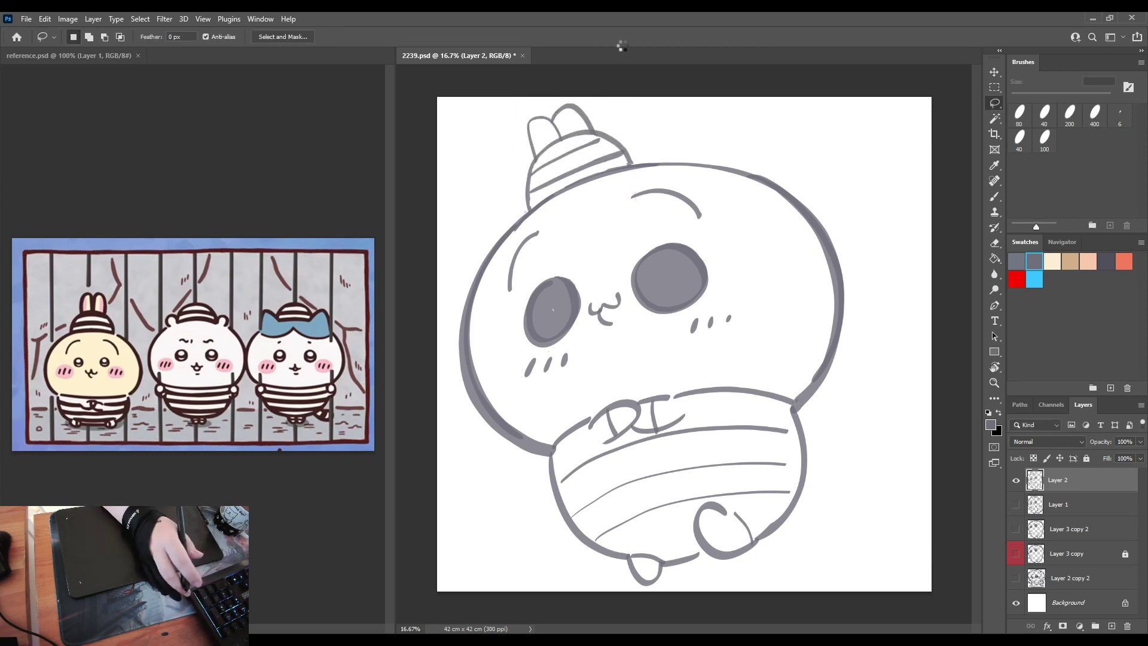
{"action": "key", "text": "h"}
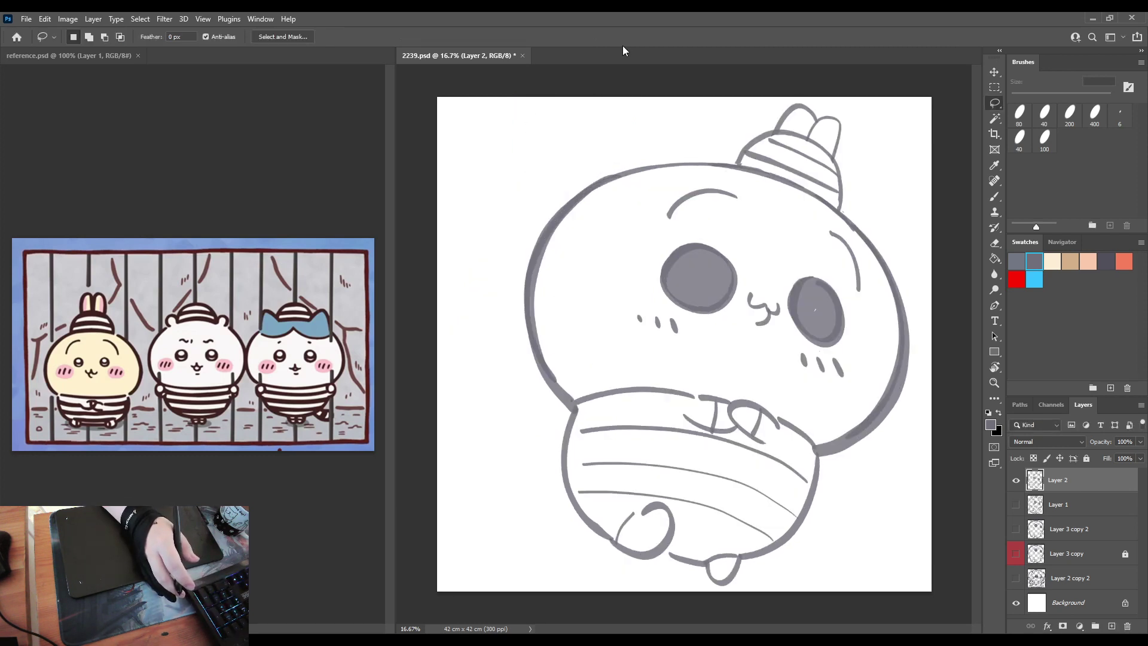
{"action": "key", "text": "h"}
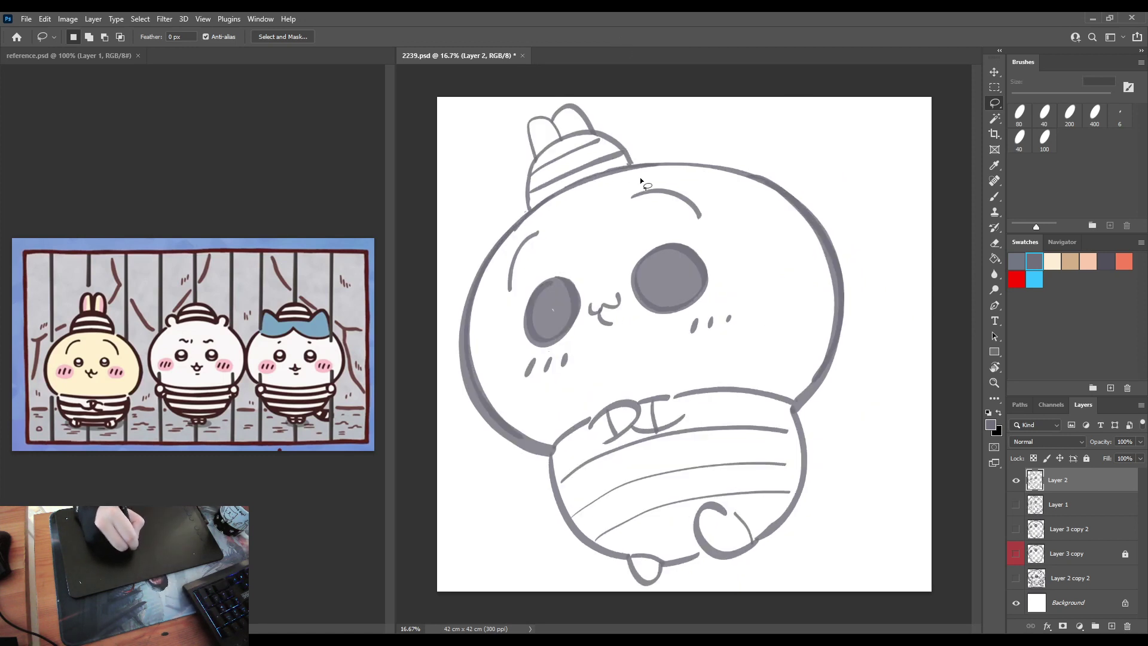
Step: Replace the arched eyebrow above the right eye with a new one, undoing and retrying the stroke
{"action": "key", "text": "b"}
{"action": "key", "text": "ctrl+z"}
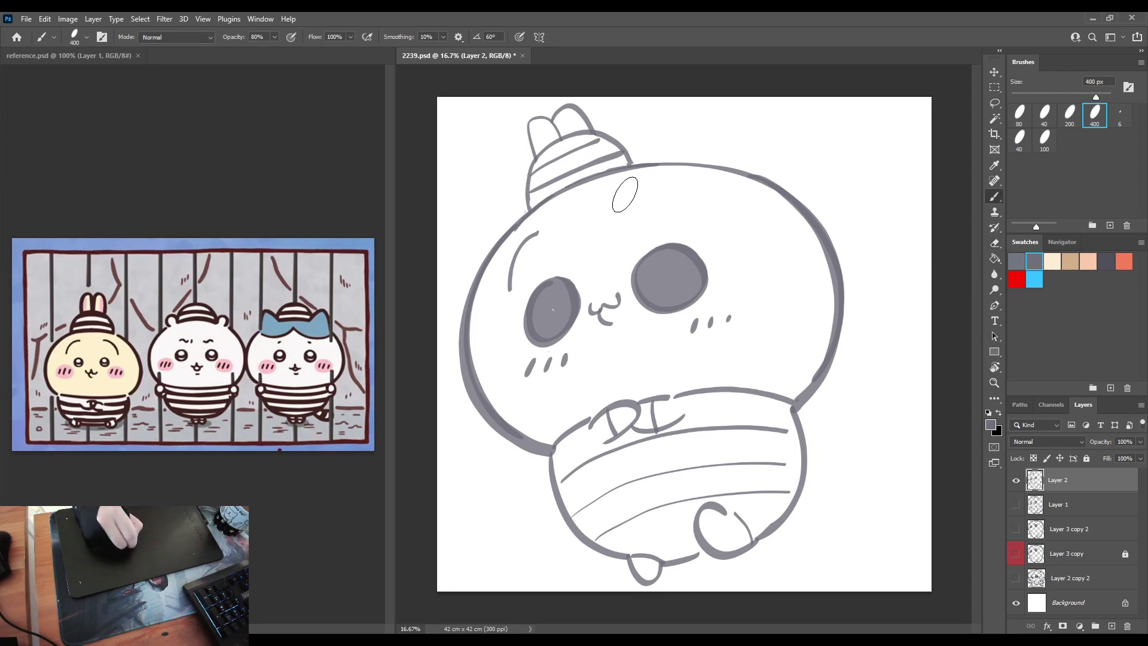
{"action": "left_click_drag", "start_coordinate": [619, 197], "coordinate": [693, 201]}
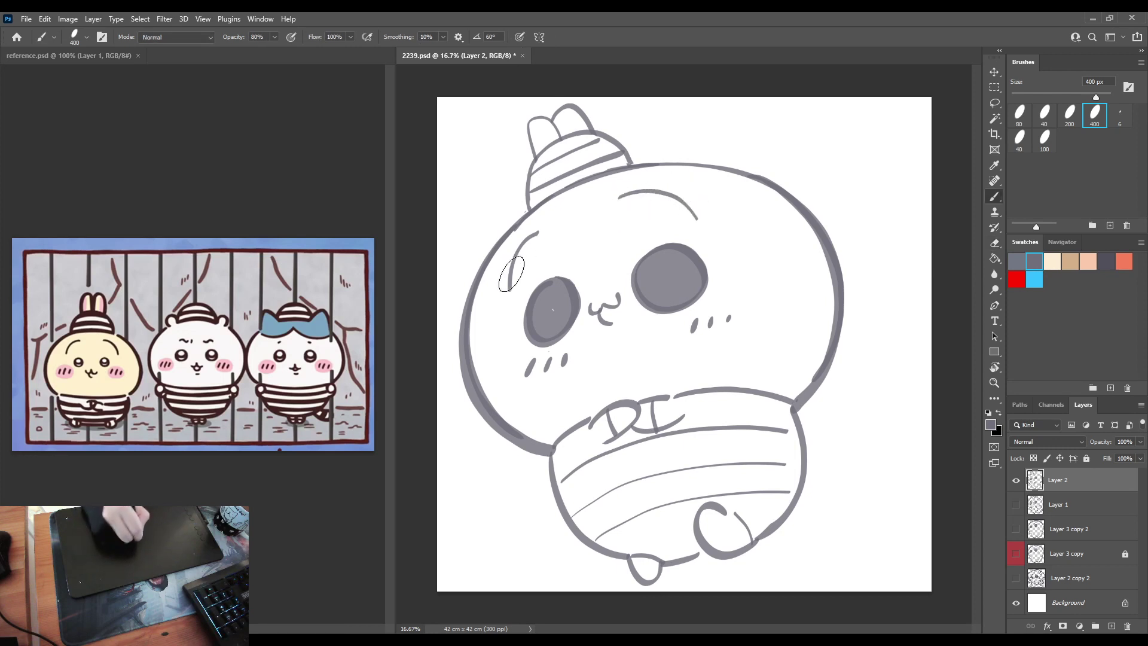
{"action": "key", "text": "e"}
{"action": "mouse_move", "coordinate": [656, 202]}
{"action": "left_mouse_down"}
{"action": "mouse_move", "coordinate": [628, 196]}
{"action": "mouse_move", "coordinate": [688, 210]}
{"action": "left_mouse_up"}
{"action": "key", "text": "b"}
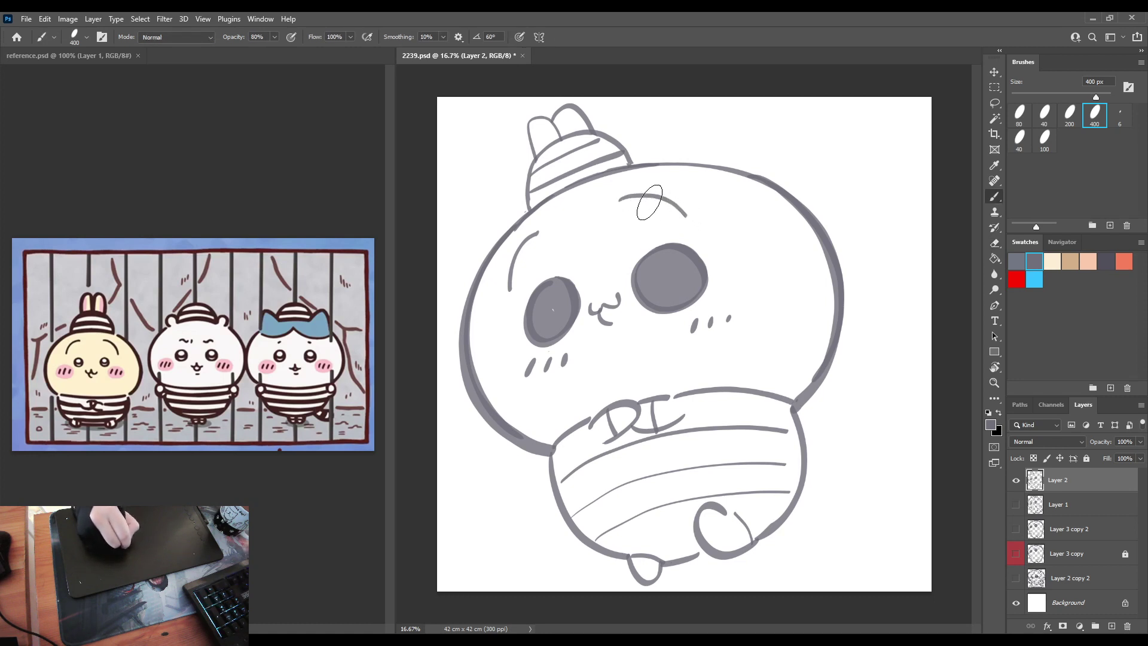
{"action": "key", "text": "ctrl+z"}
{"action": "left_click_drag", "start_coordinate": [620, 194], "coordinate": [688, 208]}
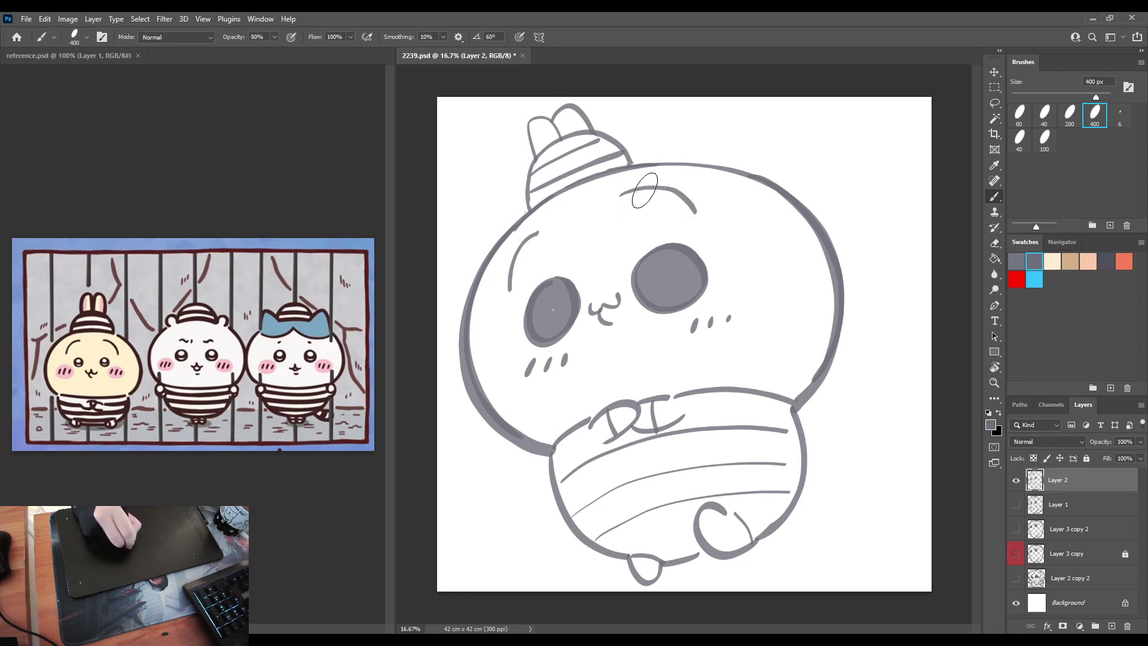
{"action": "key", "text": "ctrl+z"}
{"action": "left_click_drag", "start_coordinate": [622, 195], "coordinate": [698, 214]}
{"action": "key", "text": "ctrl+z"}
{"action": "key", "text": "ctrl+z"}
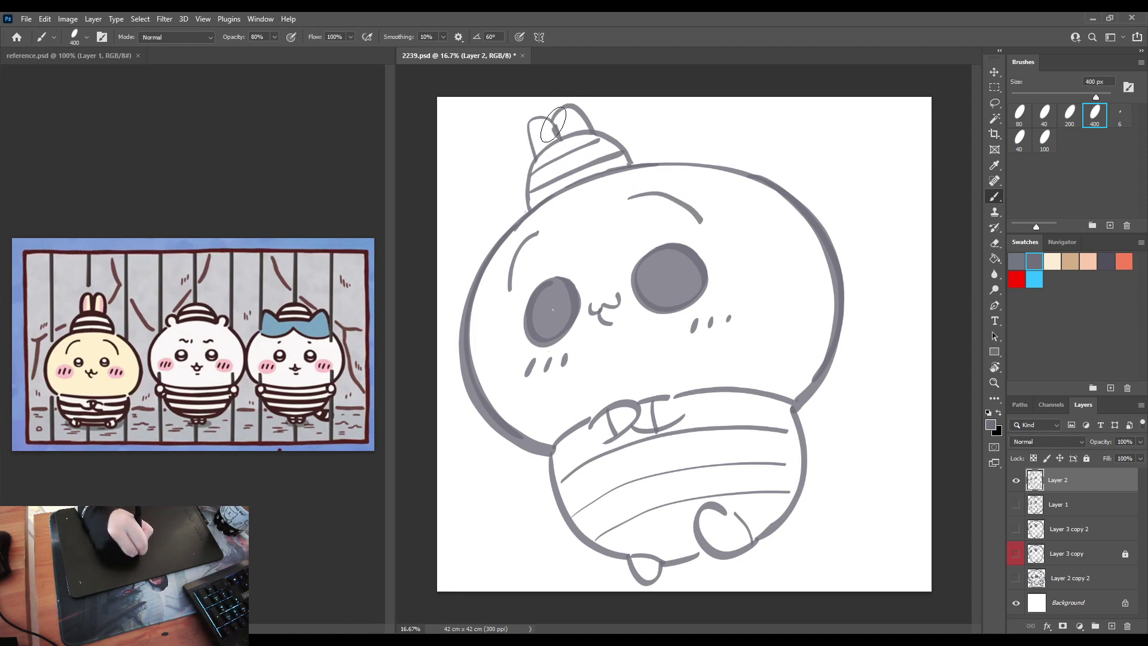
Step: Thicken the outline of the first rabbit ear, then erase and redraw the second ear with a matching heavier line
{"action": "left_click_drag", "start_coordinate": [530, 111], "coordinate": [533, 154]}
{"action": "left_click_drag", "start_coordinate": [561, 114], "coordinate": [591, 128]}
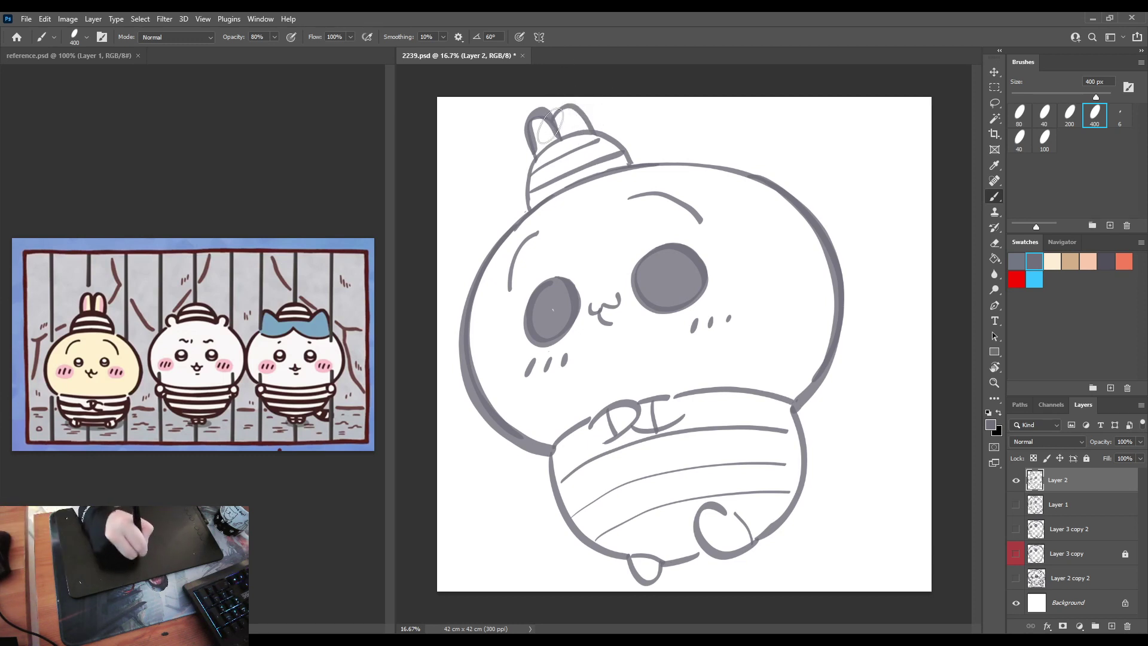
{"action": "key", "text": "e"}
{"action": "key", "text": "b"}
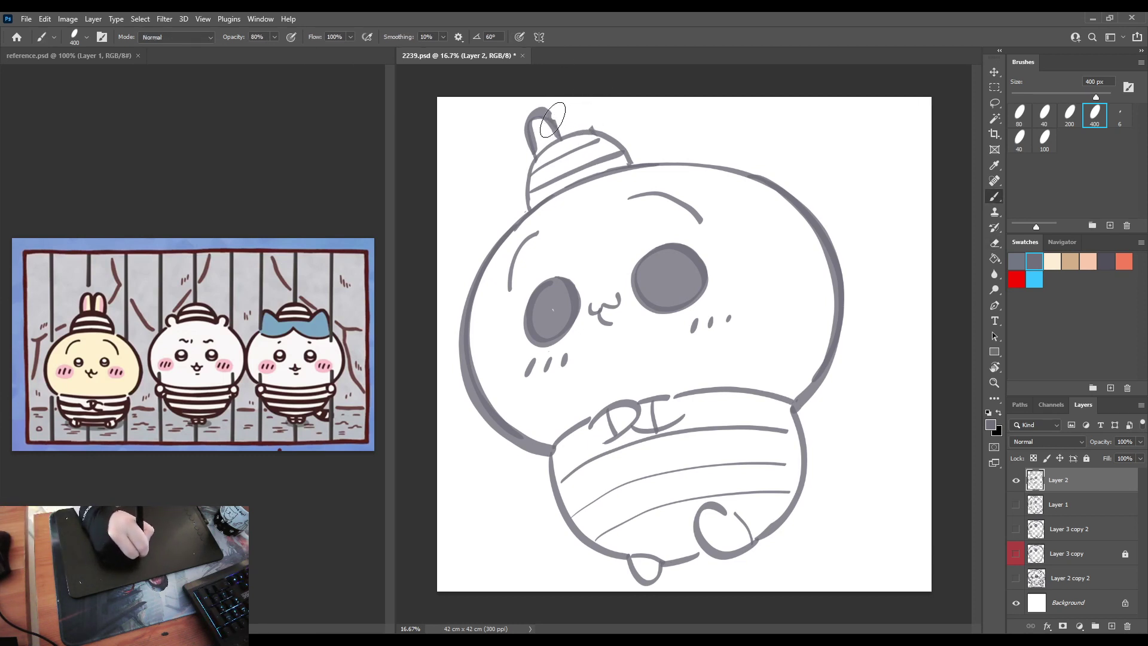
{"action": "left_click_drag", "start_coordinate": [555, 133], "coordinate": [592, 128]}
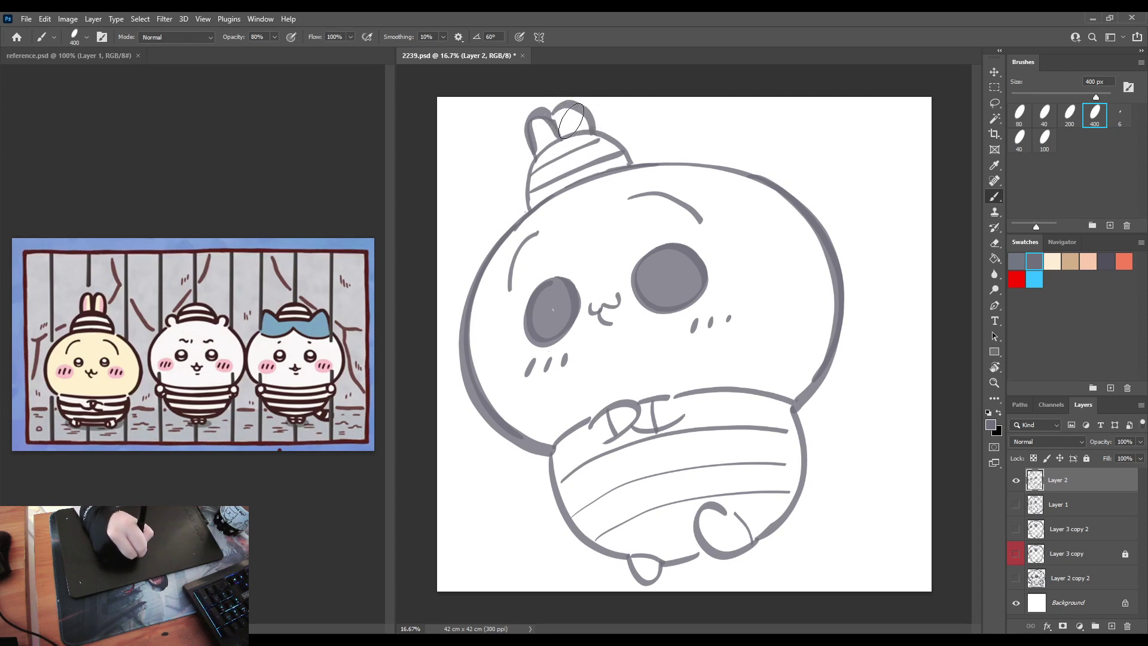
{"action": "key", "text": "ctrl+z"}
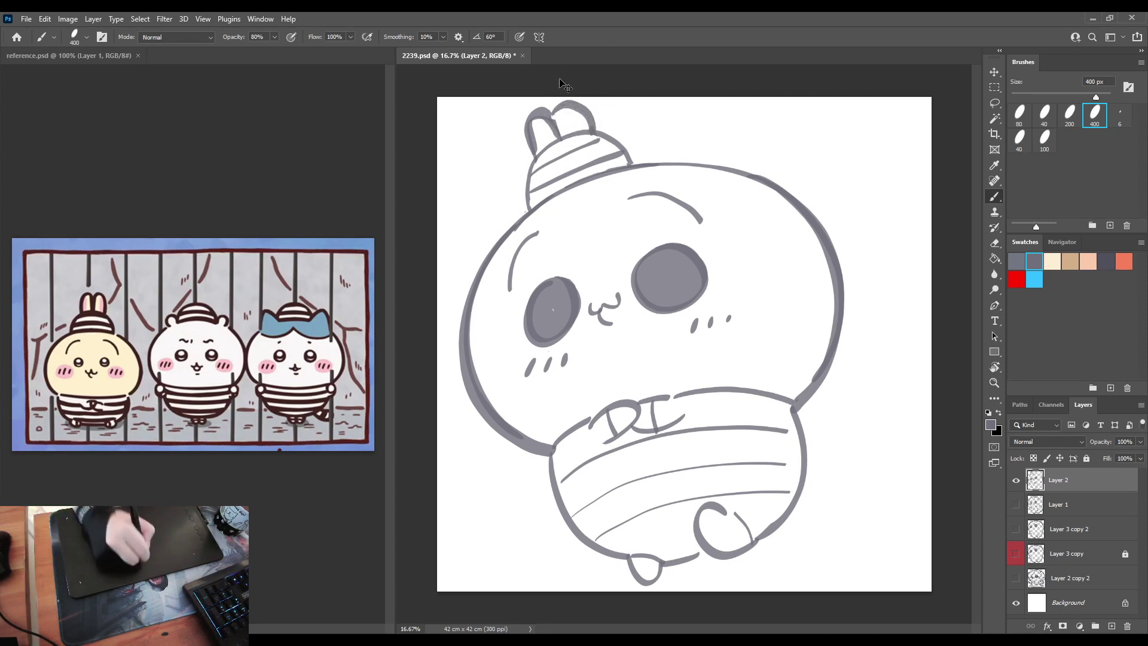
{"action": "mouse_move", "coordinate": [556, 123]}
{"action": "left_mouse_down"}
{"action": "mouse_move", "coordinate": [577, 108]}
{"action": "mouse_move", "coordinate": [592, 131]}
{"action": "left_mouse_up"}
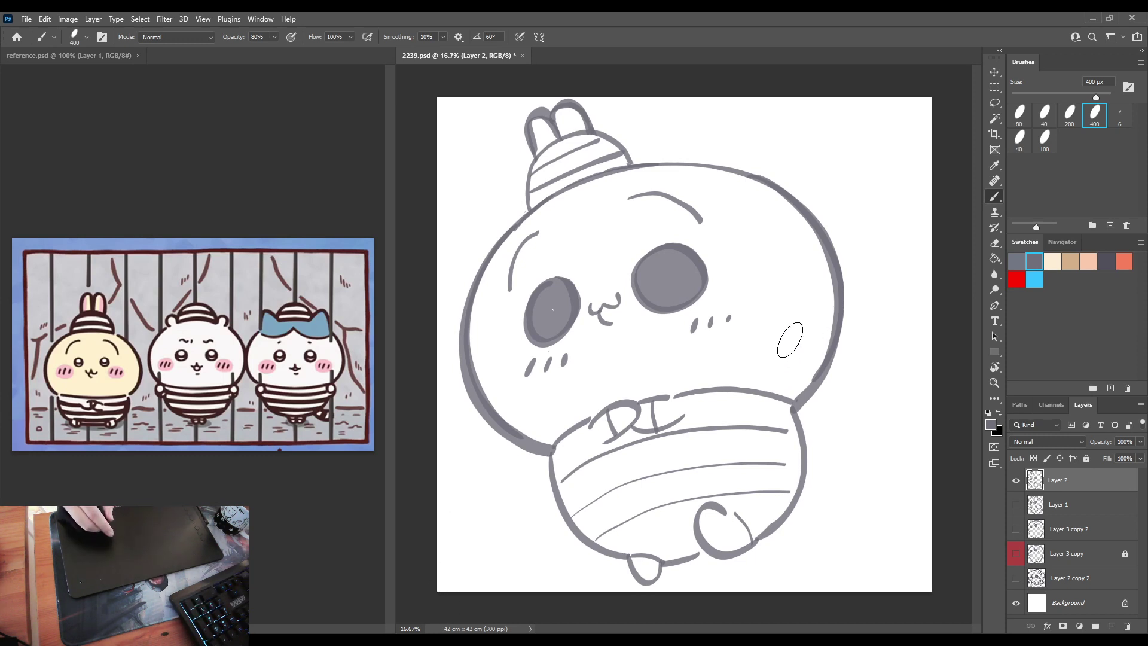
Step: Nudge the whole sketch slightly down and to the right, and display the Navigator preview
{"action": "key", "text": "v"}
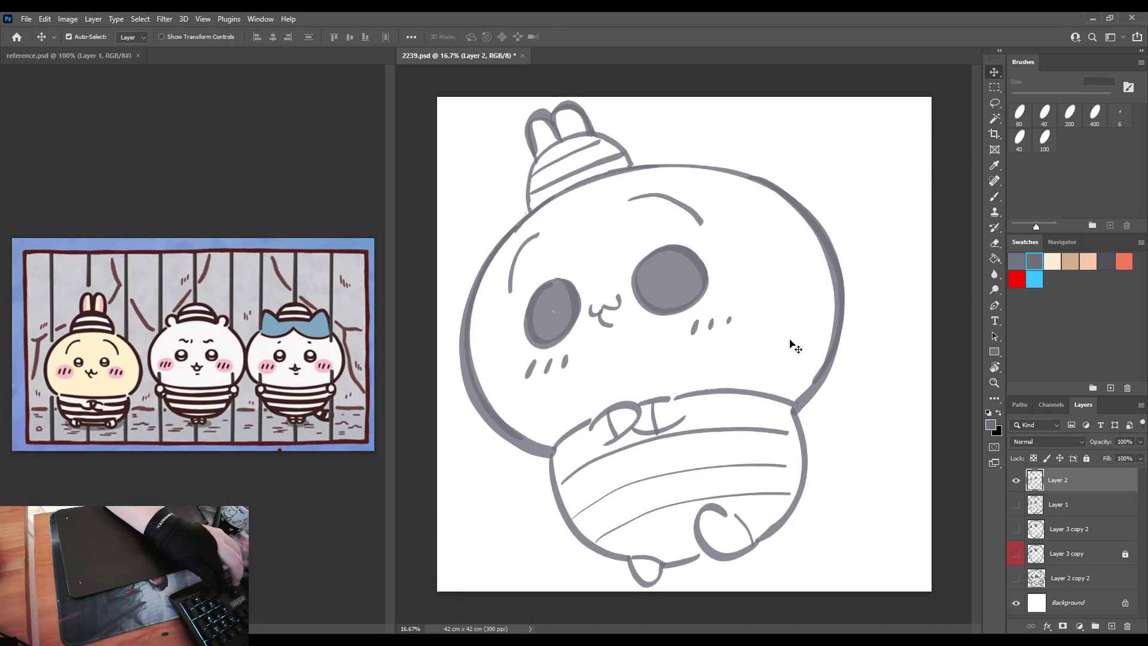
{"action": "key", "text": "shift+Right"}
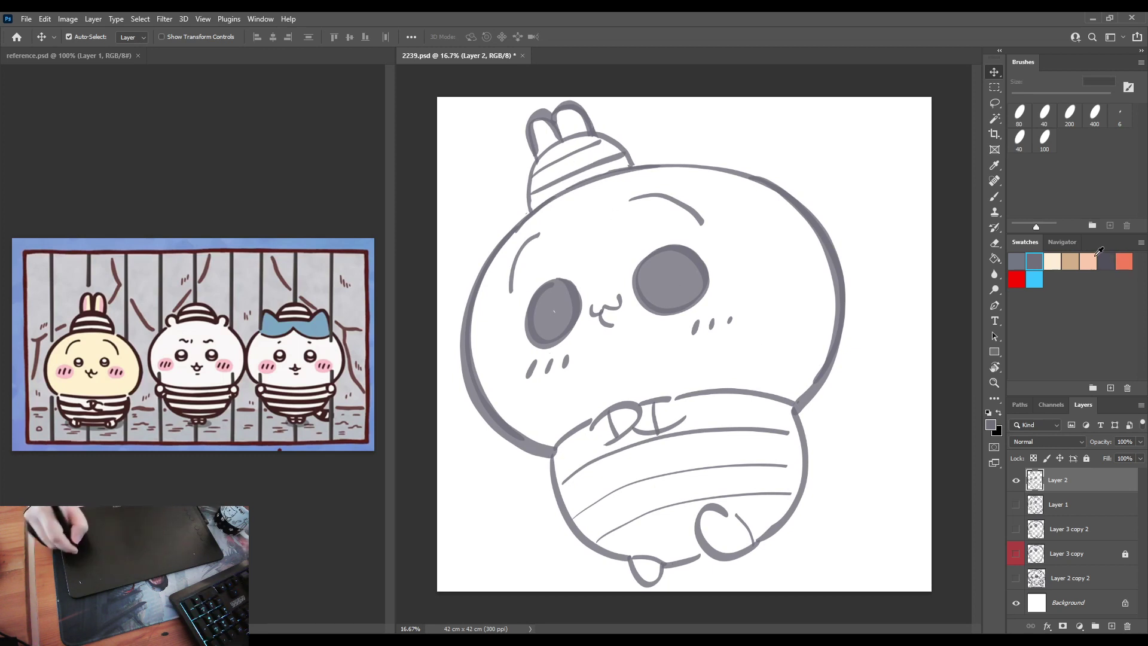
{"action": "left_click", "coordinate": [1067, 242]}
Step: Thicken the outer outline of the striped hat's dome with a heavier brush stroke
{"action": "key", "text": "b"}
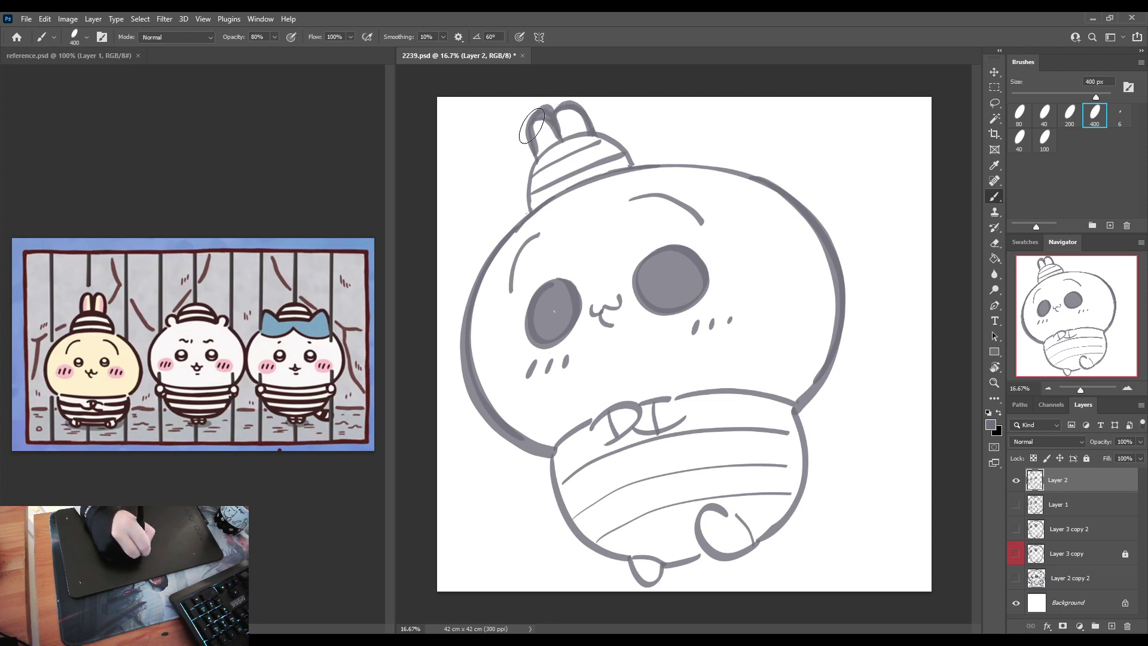
{"action": "mouse_move", "coordinate": [627, 159]}
{"action": "left_mouse_down"}
{"action": "mouse_move", "coordinate": [619, 136]}
{"action": "mouse_move", "coordinate": [541, 147]}
{"action": "mouse_move", "coordinate": [528, 199]}
{"action": "left_mouse_up"}
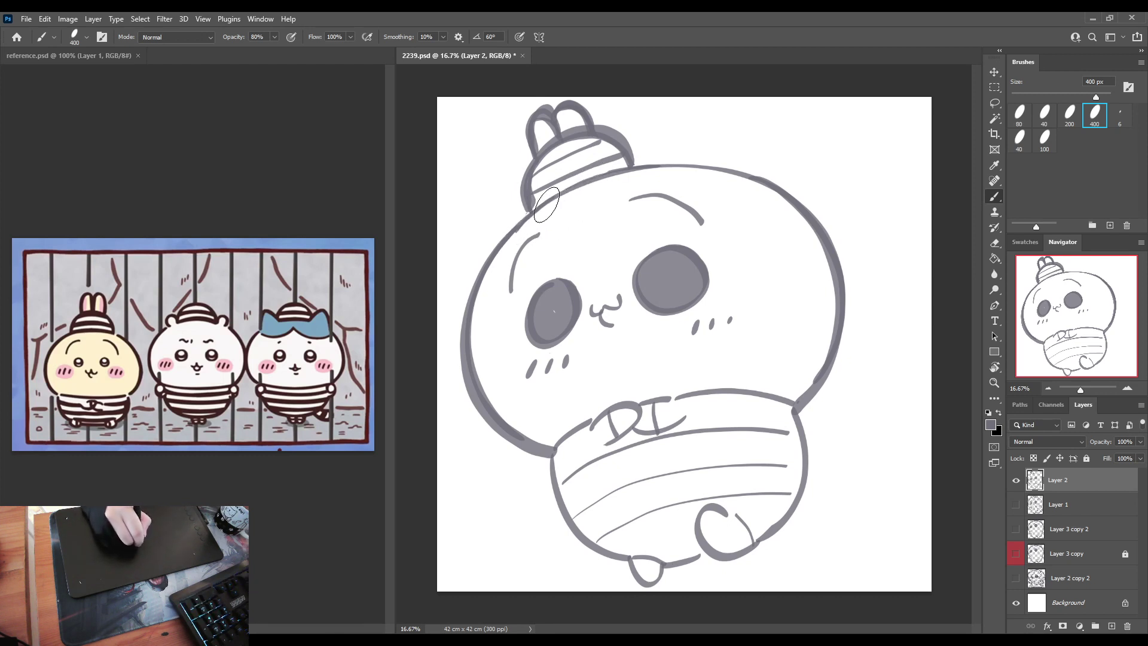
Step: Thicken the outline all around the large head and along both sides of the body with heavier brush strokes
{"action": "mouse_move", "coordinate": [539, 206]}
{"action": "left_mouse_down"}
{"action": "mouse_move", "coordinate": [502, 243]}
{"action": "mouse_move", "coordinate": [461, 321]}
{"action": "mouse_move", "coordinate": [493, 421]}
{"action": "mouse_move", "coordinate": [549, 455]}
{"action": "left_mouse_up"}
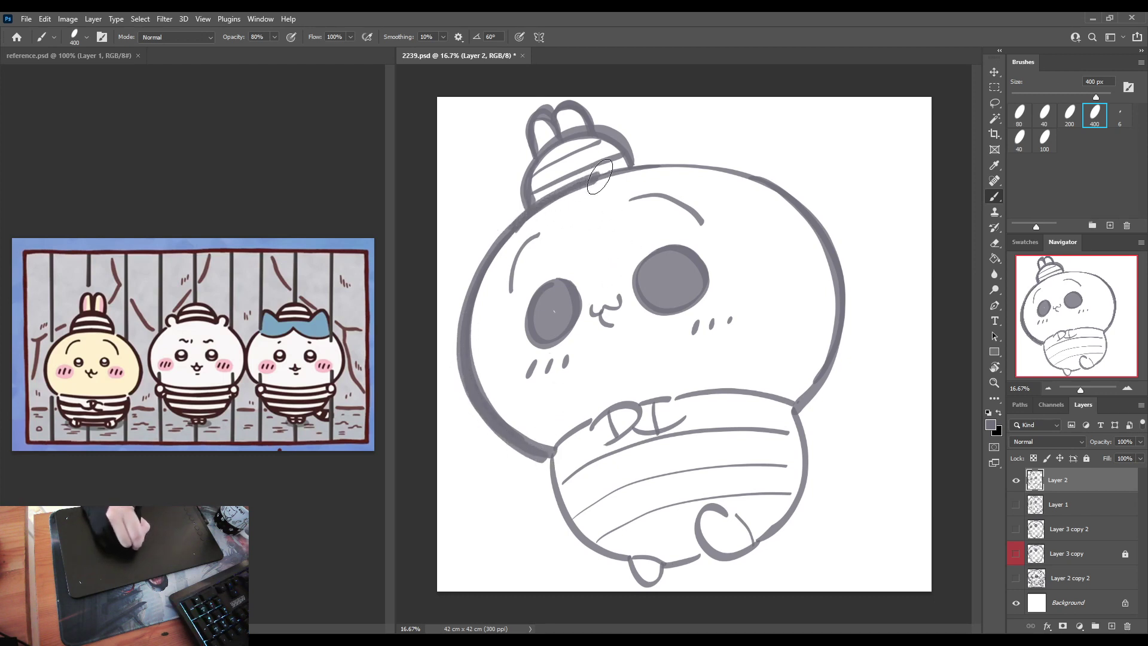
{"action": "mouse_move", "coordinate": [599, 176]}
{"action": "left_mouse_down"}
{"action": "mouse_move", "coordinate": [738, 173]}
{"action": "mouse_move", "coordinate": [828, 251]}
{"action": "mouse_move", "coordinate": [795, 409]}
{"action": "left_mouse_up"}
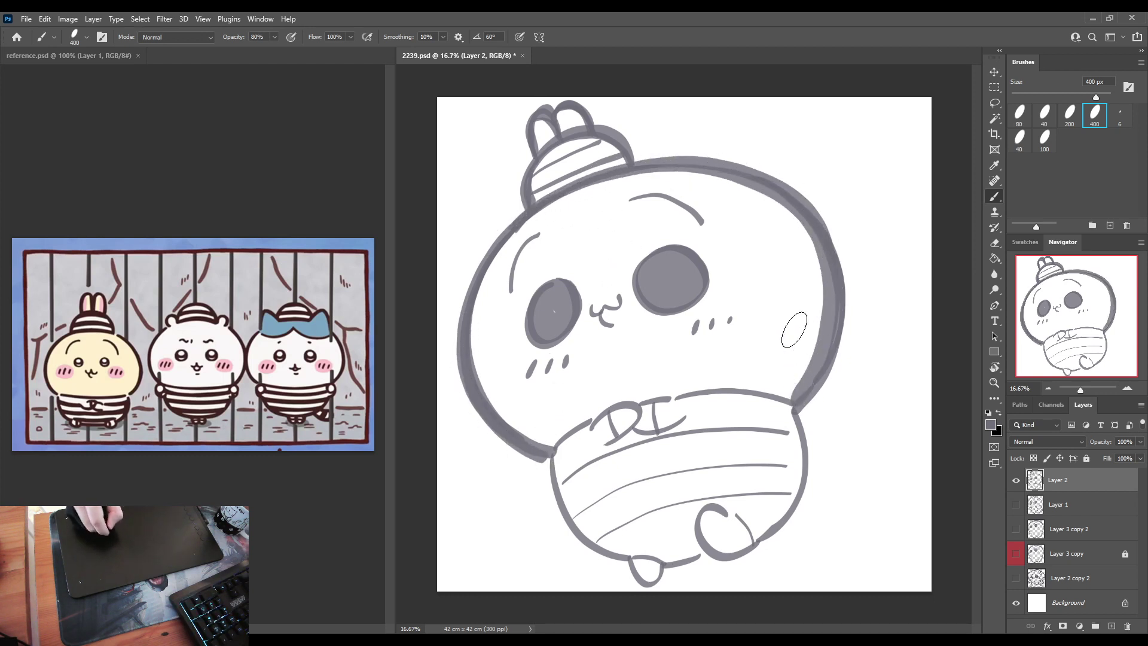
{"action": "key", "text": "ctrl+z"}
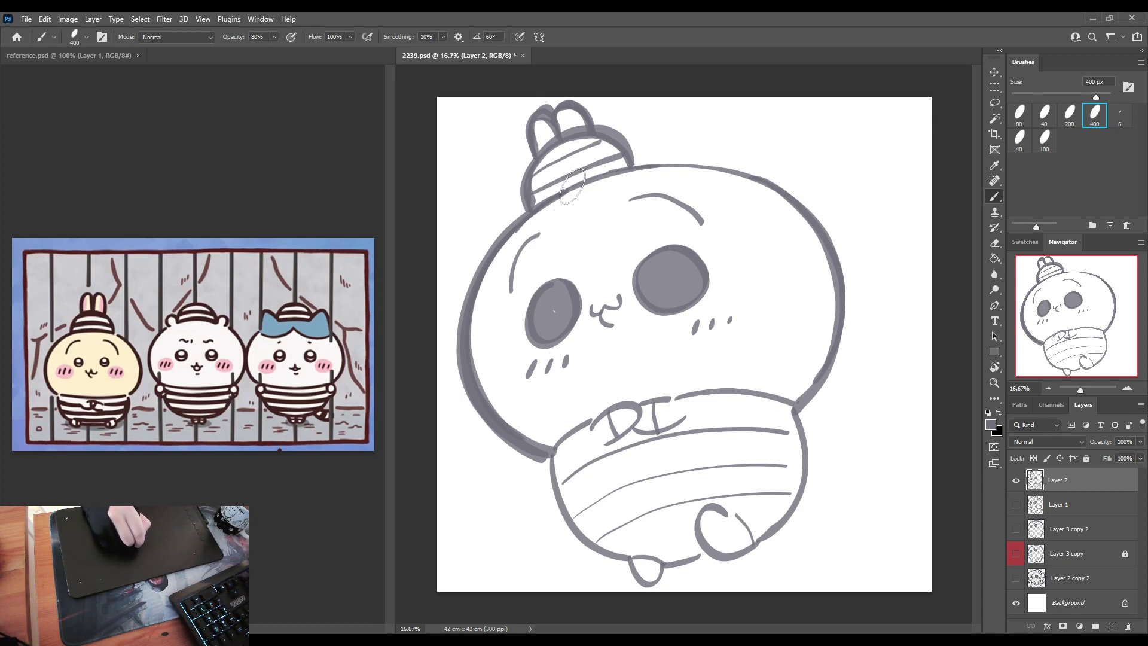
{"action": "mouse_move", "coordinate": [572, 187]}
{"action": "left_mouse_down"}
{"action": "mouse_move", "coordinate": [747, 157]}
{"action": "mouse_move", "coordinate": [840, 287]}
{"action": "mouse_move", "coordinate": [800, 404]}
{"action": "mouse_move", "coordinate": [784, 412]}
{"action": "left_mouse_up"}
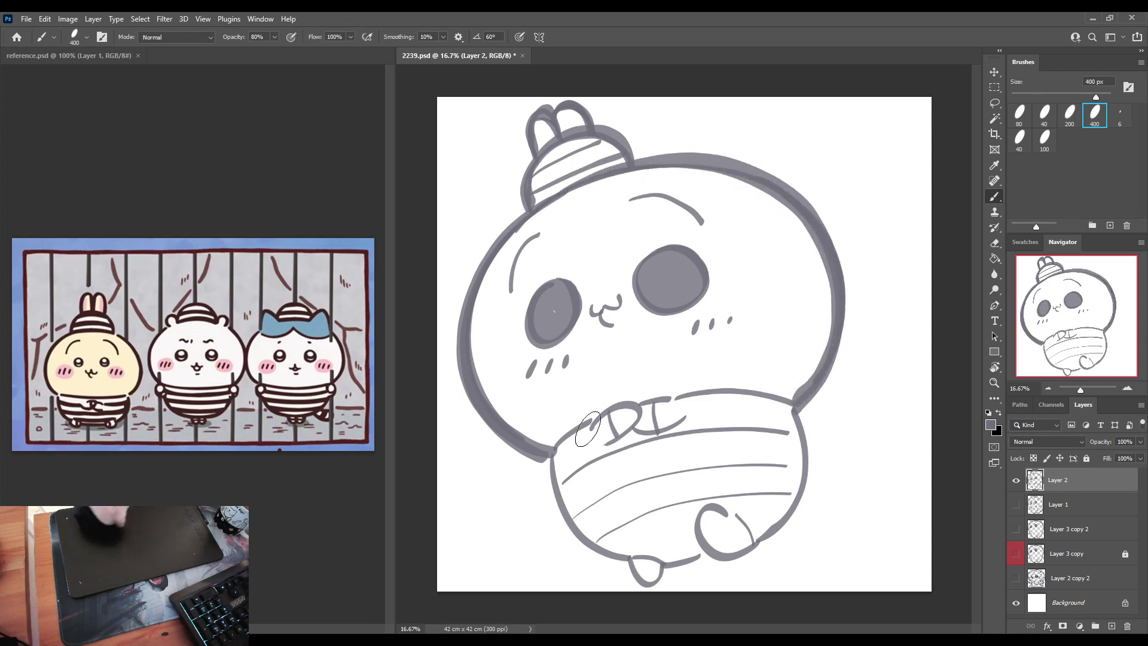
{"action": "mouse_move", "coordinate": [550, 458]}
{"action": "left_mouse_down"}
{"action": "mouse_move", "coordinate": [557, 508]}
{"action": "mouse_move", "coordinate": [622, 567]}
{"action": "mouse_move", "coordinate": [641, 563]}
{"action": "left_mouse_up"}
{"action": "mouse_move", "coordinate": [796, 402]}
{"action": "left_mouse_down"}
{"action": "mouse_move", "coordinate": [814, 478]}
{"action": "mouse_move", "coordinate": [758, 541]}
{"action": "left_mouse_up"}
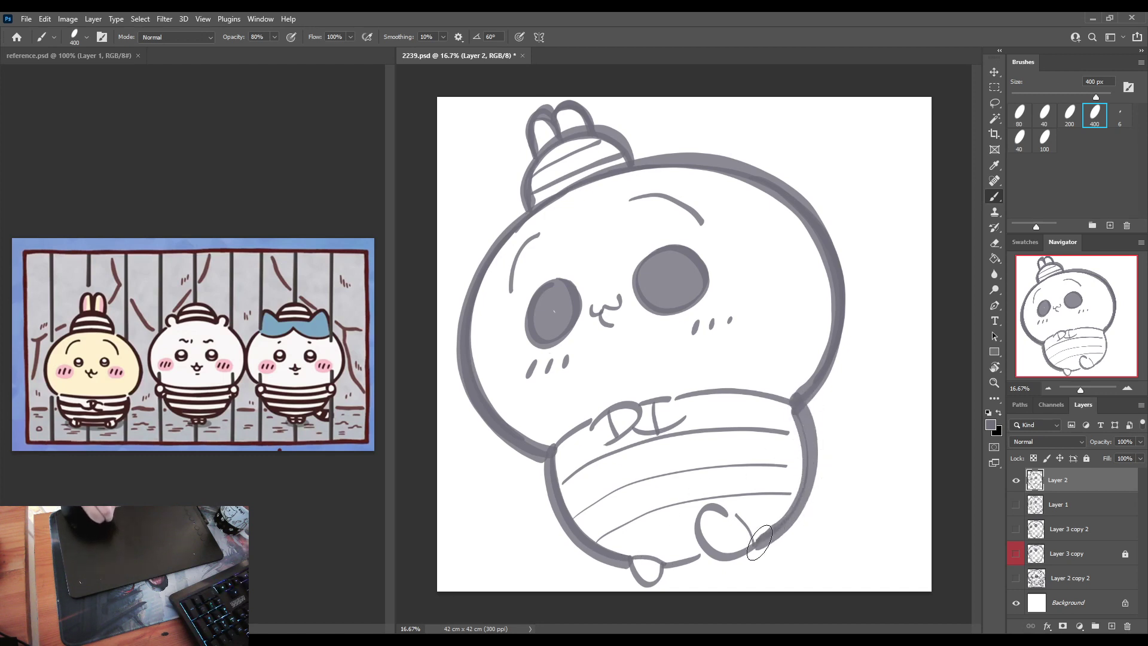
Step: Thicken the outlines of both feet, undoing and retrying strokes, and strengthen the shirt's neckline and the lines of the hands
{"action": "mouse_move", "coordinate": [725, 501]}
{"action": "left_mouse_down"}
{"action": "mouse_move", "coordinate": [714, 562]}
{"action": "mouse_move", "coordinate": [771, 535]}
{"action": "left_mouse_up"}
{"action": "key", "text": "ctrl+z"}
{"action": "mouse_move", "coordinate": [720, 500]}
{"action": "left_mouse_down"}
{"action": "mouse_move", "coordinate": [735, 549]}
{"action": "mouse_move", "coordinate": [793, 508]}
{"action": "left_mouse_up"}
{"action": "key", "text": "ctrl+z"}
{"action": "key", "text": "ctrl+z"}
{"action": "mouse_move", "coordinate": [723, 516]}
{"action": "left_mouse_down"}
{"action": "mouse_move", "coordinate": [701, 541]}
{"action": "mouse_move", "coordinate": [774, 538]}
{"action": "left_mouse_up"}
{"action": "left_click_drag", "start_coordinate": [628, 561], "coordinate": [706, 556]}
{"action": "key", "text": "ctrl+z"}
{"action": "key", "text": "ctrl+z"}
{"action": "key", "text": "ctrl+z"}
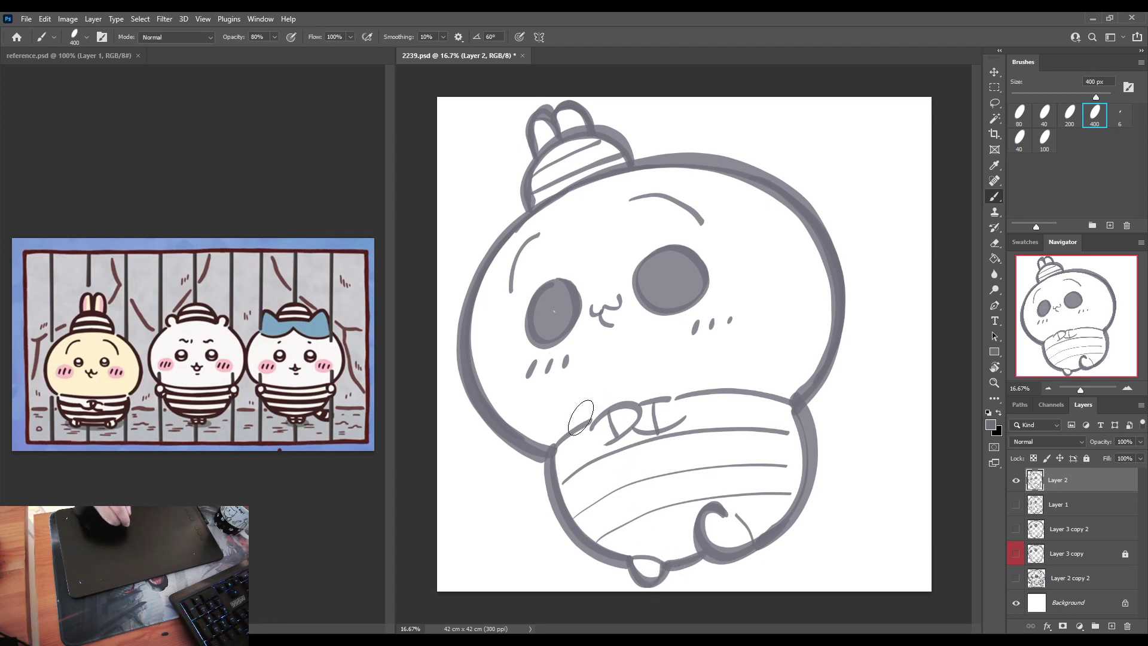
{"action": "mouse_move", "coordinate": [591, 427]}
{"action": "left_mouse_down"}
{"action": "mouse_move", "coordinate": [657, 400]}
{"action": "mouse_move", "coordinate": [627, 410]}
{"action": "mouse_move", "coordinate": [643, 430]}
{"action": "mouse_move", "coordinate": [691, 410]}
{"action": "mouse_move", "coordinate": [699, 392]}
{"action": "mouse_move", "coordinate": [792, 390]}
{"action": "left_mouse_up"}
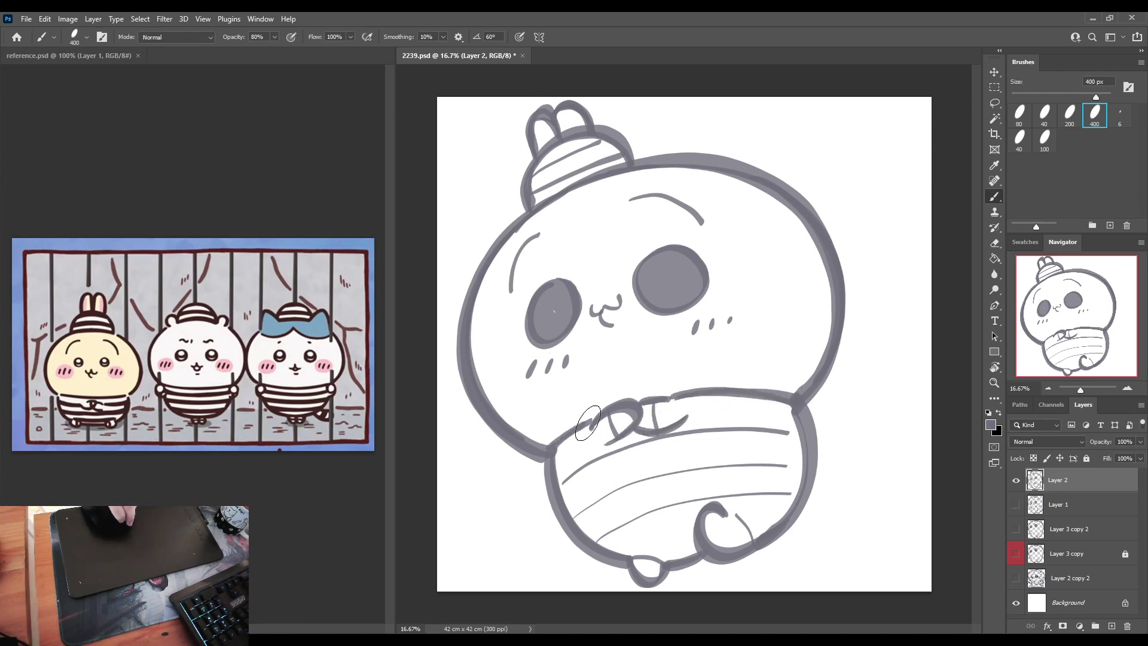
{"action": "left_click_drag", "start_coordinate": [656, 417], "coordinate": [659, 409]}
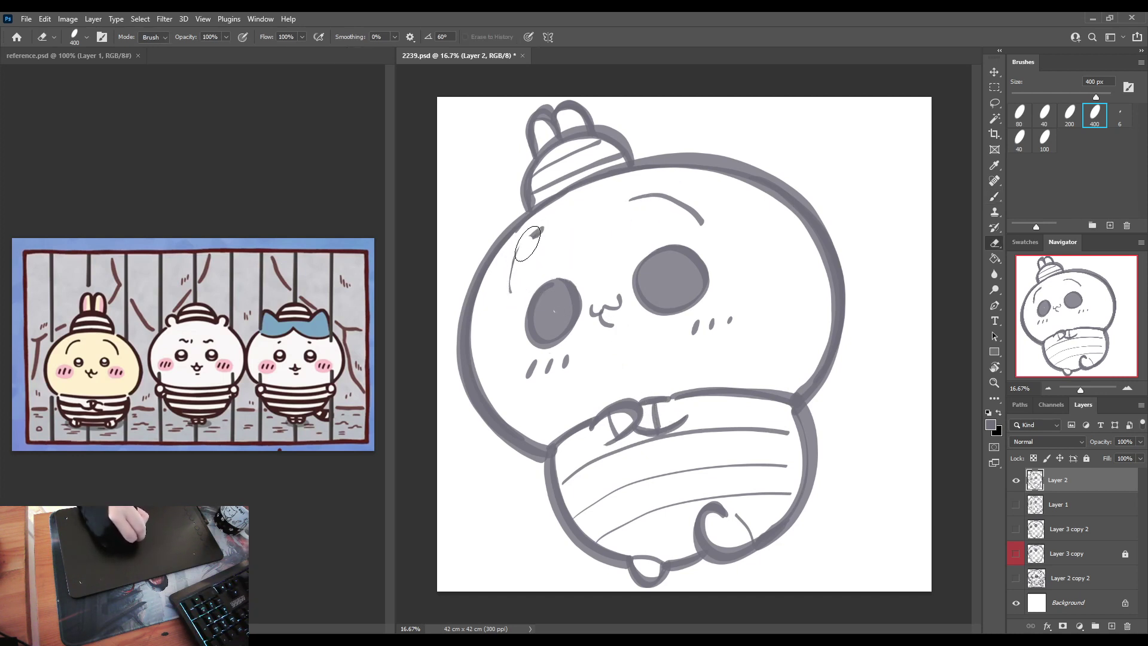
Step: Thicken both arched eyebrows with heavier strokes and add small texture dots near the lower edge of the face
{"action": "key", "text": "ctrl+z"}
{"action": "left_click_drag", "start_coordinate": [509, 291], "coordinate": [543, 230]}
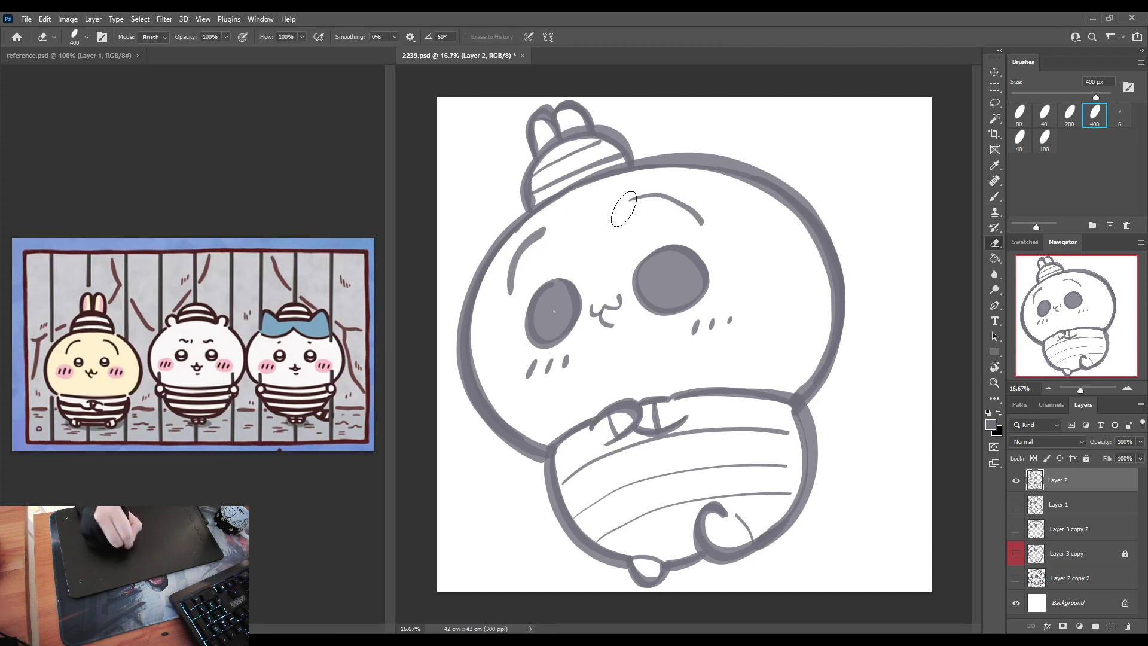
{"action": "left_click_drag", "start_coordinate": [629, 196], "coordinate": [702, 222]}
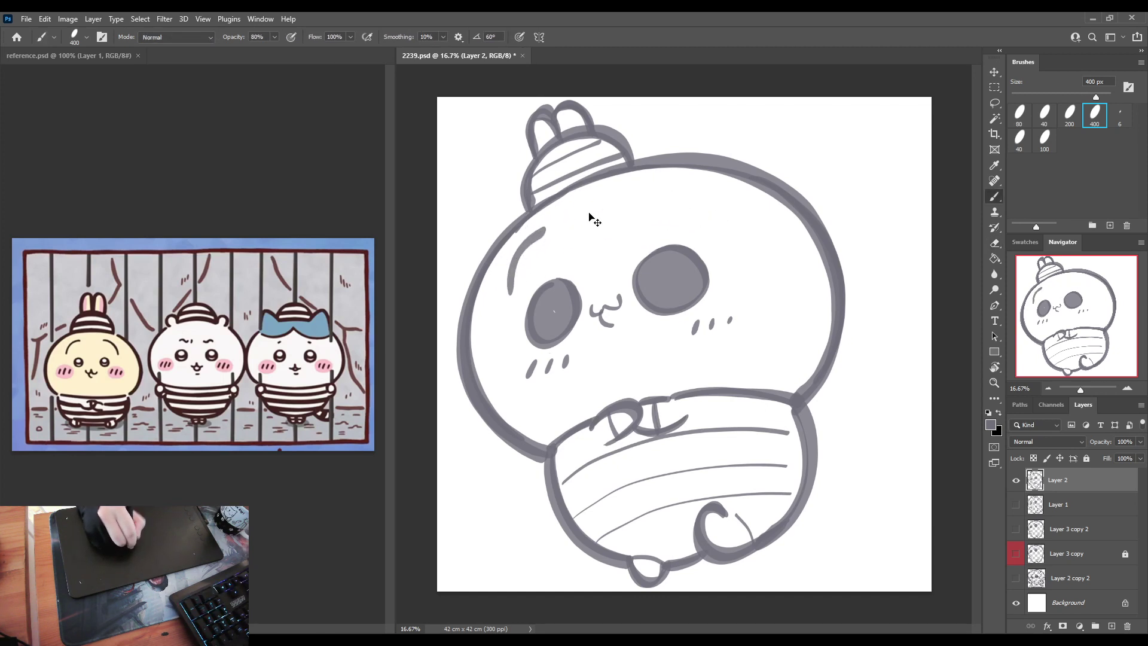
{"action": "mouse_move", "coordinate": [510, 291]}
{"action": "left_mouse_down"}
{"action": "mouse_move", "coordinate": [540, 234]}
{"action": "mouse_move", "coordinate": [507, 293]}
{"action": "left_mouse_up"}
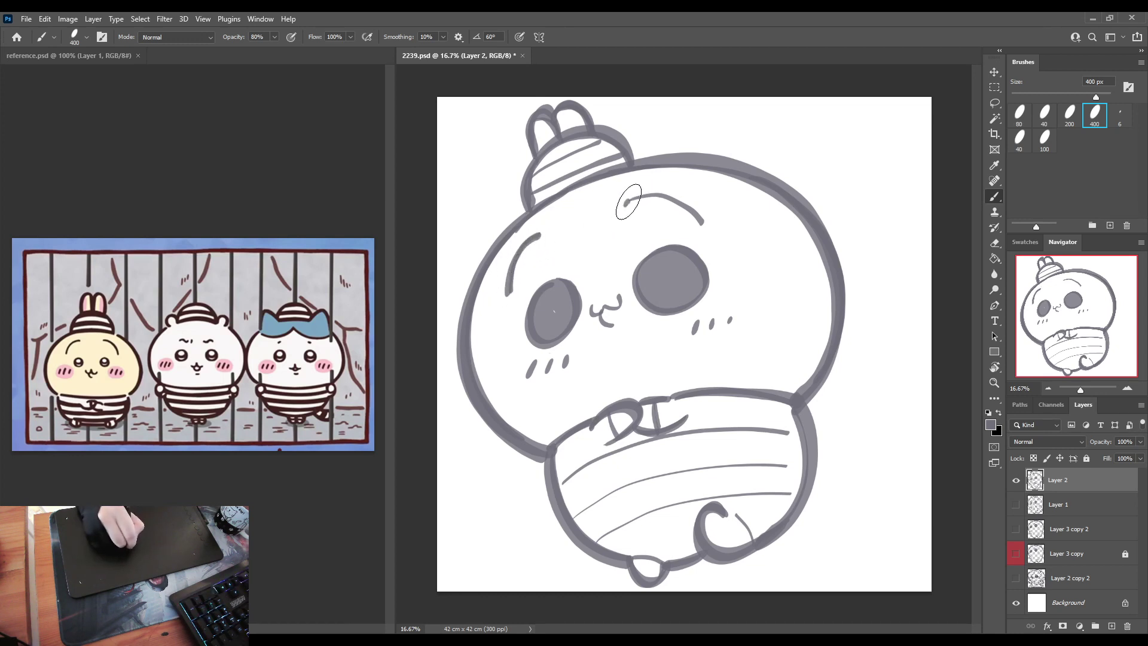
{"action": "left_click_drag", "start_coordinate": [628, 201], "coordinate": [692, 200]}
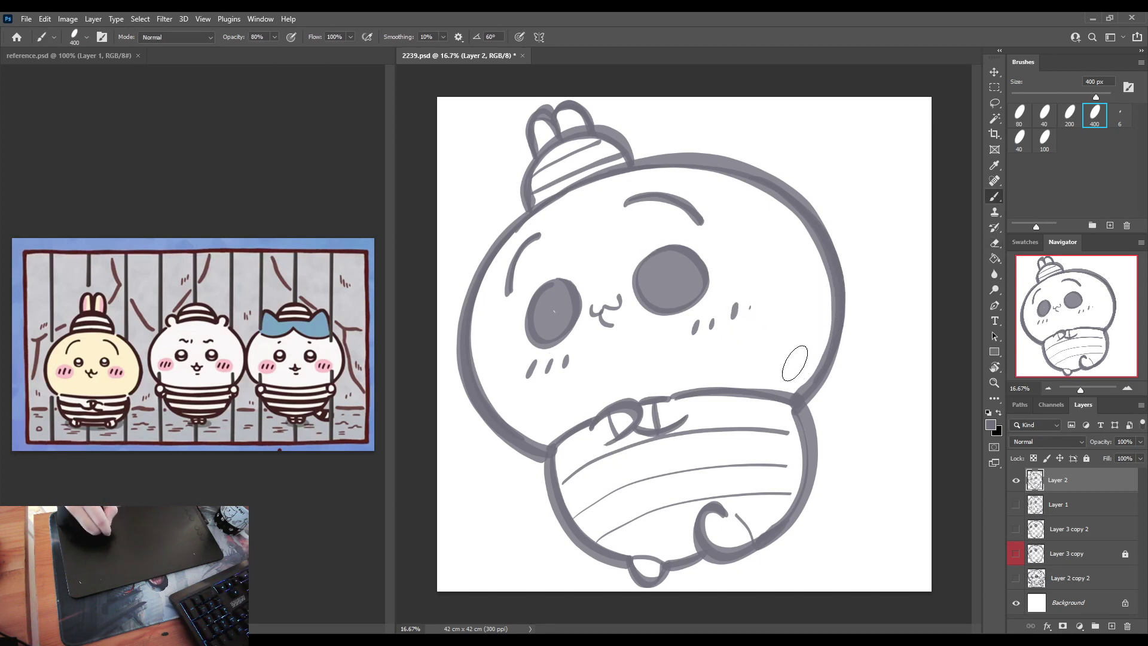
{"action": "left_click_drag", "start_coordinate": [796, 364], "coordinate": [808, 356]}
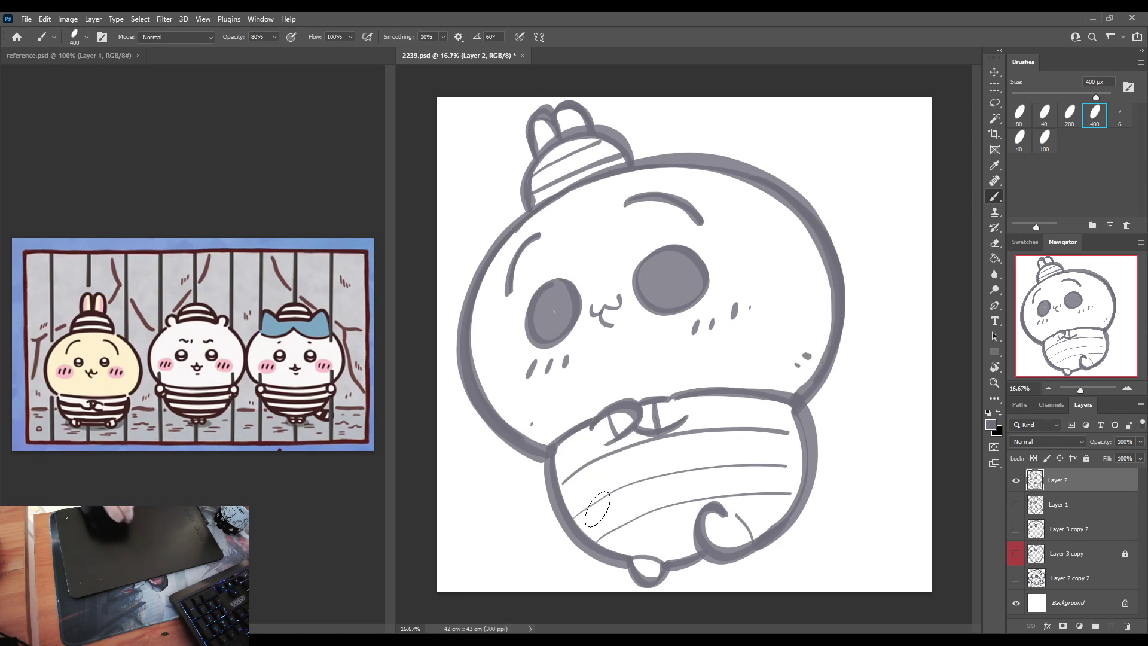
Step: Thicken the three curved shirt stripes and the raised foot's inner line, redoing the uppermost stripe, and add small fabric marks
{"action": "mouse_move", "coordinate": [572, 525]}
{"action": "left_mouse_down"}
{"action": "mouse_move", "coordinate": [687, 470]}
{"action": "mouse_move", "coordinate": [801, 469]}
{"action": "left_mouse_up"}
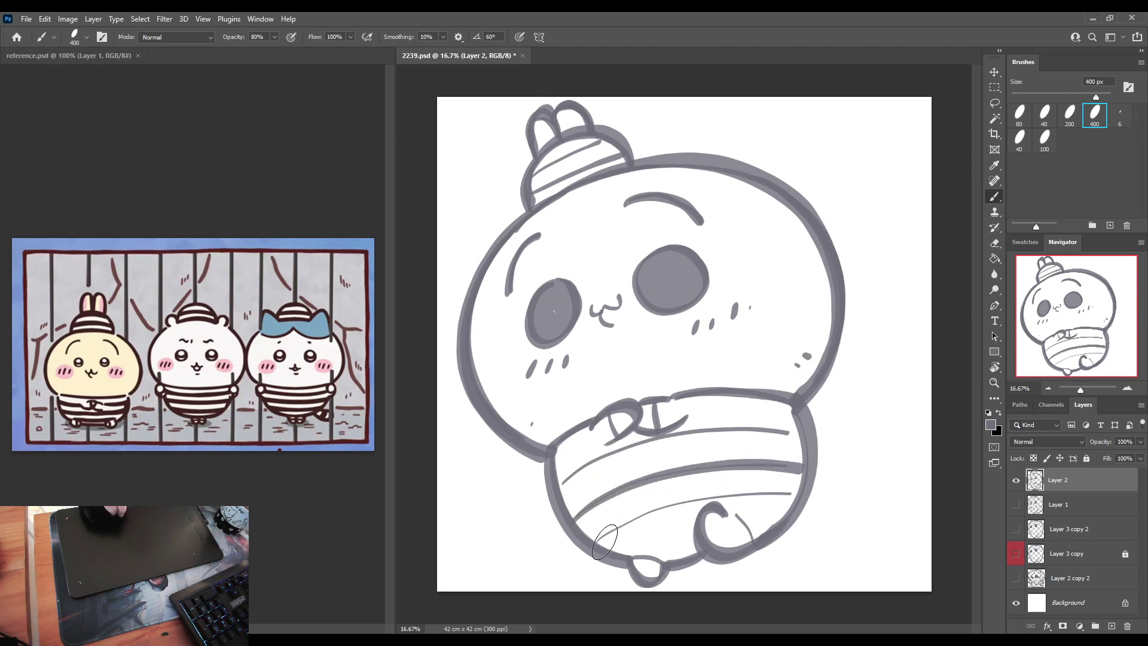
{"action": "mouse_move", "coordinate": [601, 541]}
{"action": "left_mouse_down"}
{"action": "mouse_move", "coordinate": [695, 498]}
{"action": "mouse_move", "coordinate": [796, 494]}
{"action": "left_mouse_up"}
{"action": "mouse_move", "coordinate": [727, 502]}
{"action": "left_mouse_down"}
{"action": "mouse_move", "coordinate": [732, 529]}
{"action": "mouse_move", "coordinate": [754, 545]}
{"action": "left_mouse_up"}
{"action": "mouse_move", "coordinate": [554, 486]}
{"action": "left_mouse_down"}
{"action": "mouse_move", "coordinate": [694, 436]}
{"action": "mouse_move", "coordinate": [795, 430]}
{"action": "left_mouse_up"}
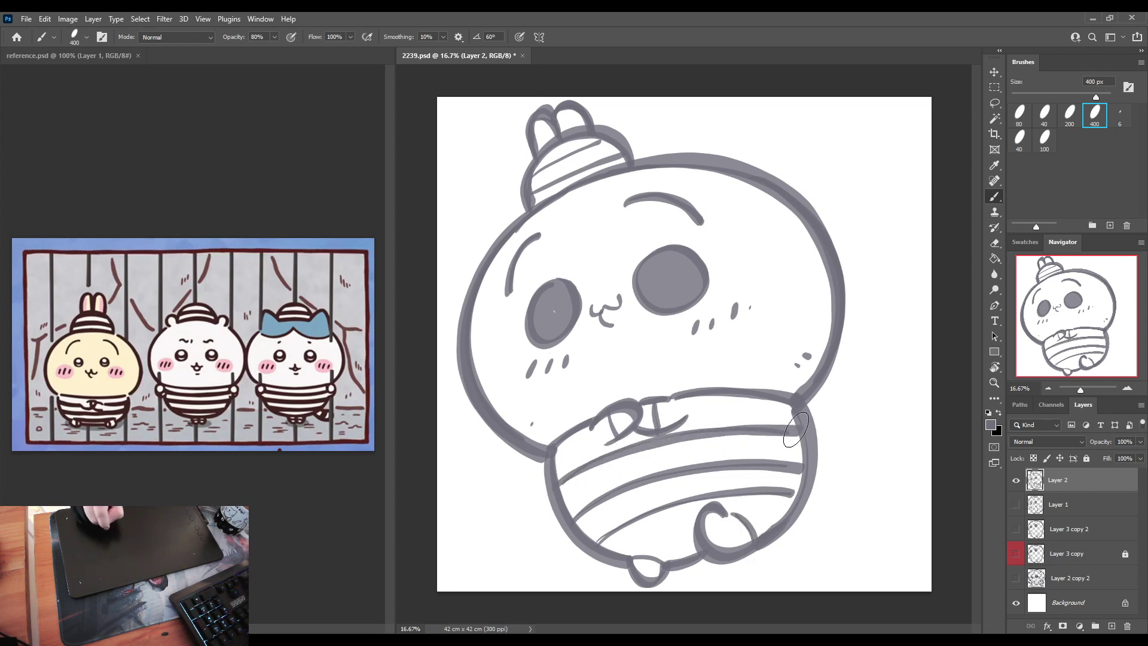
{"action": "key", "text": "ctrl+z"}
{"action": "mouse_move", "coordinate": [556, 487]}
{"action": "left_mouse_down"}
{"action": "mouse_move", "coordinate": [743, 420]}
{"action": "mouse_move", "coordinate": [798, 428]}
{"action": "left_mouse_up"}
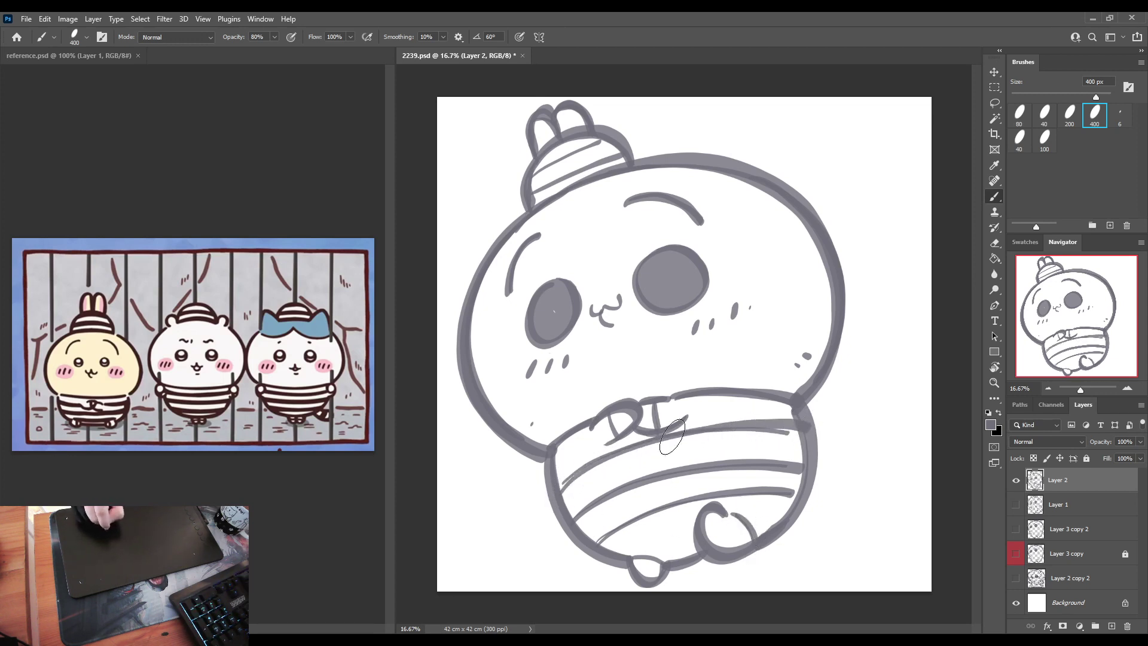
{"action": "key", "text": "ctrl+z"}
{"action": "left_click_drag", "start_coordinate": [558, 488], "coordinate": [799, 428]}
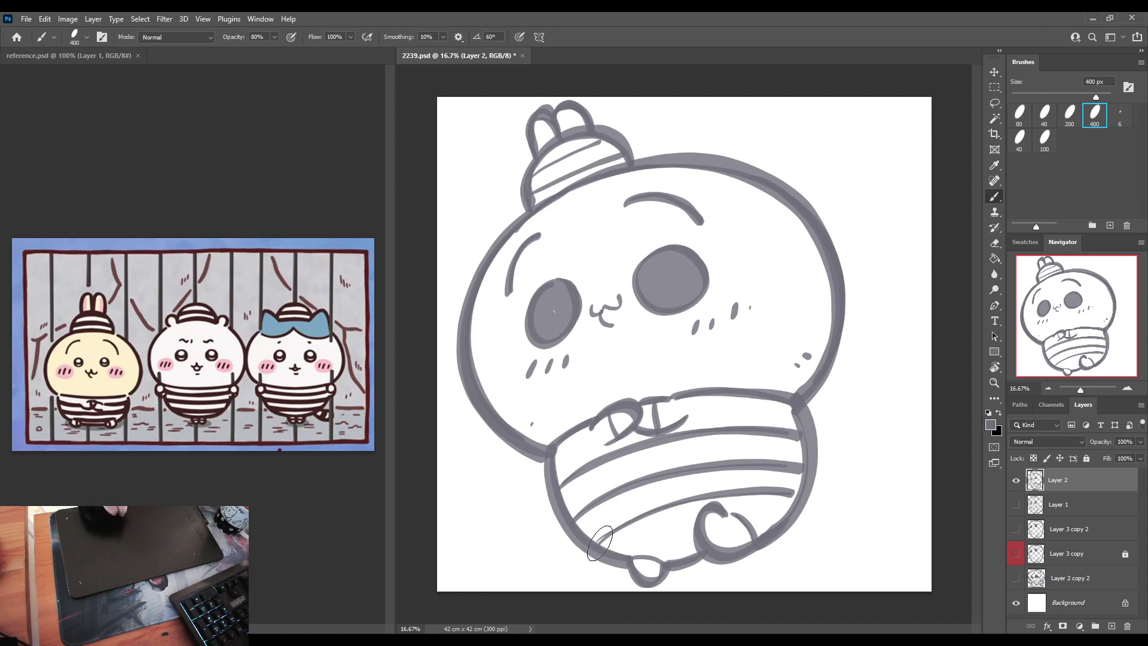
{"action": "left_click_drag", "start_coordinate": [592, 549], "coordinate": [624, 540]}
{"action": "left_click_drag", "start_coordinate": [565, 461], "coordinate": [578, 452]}
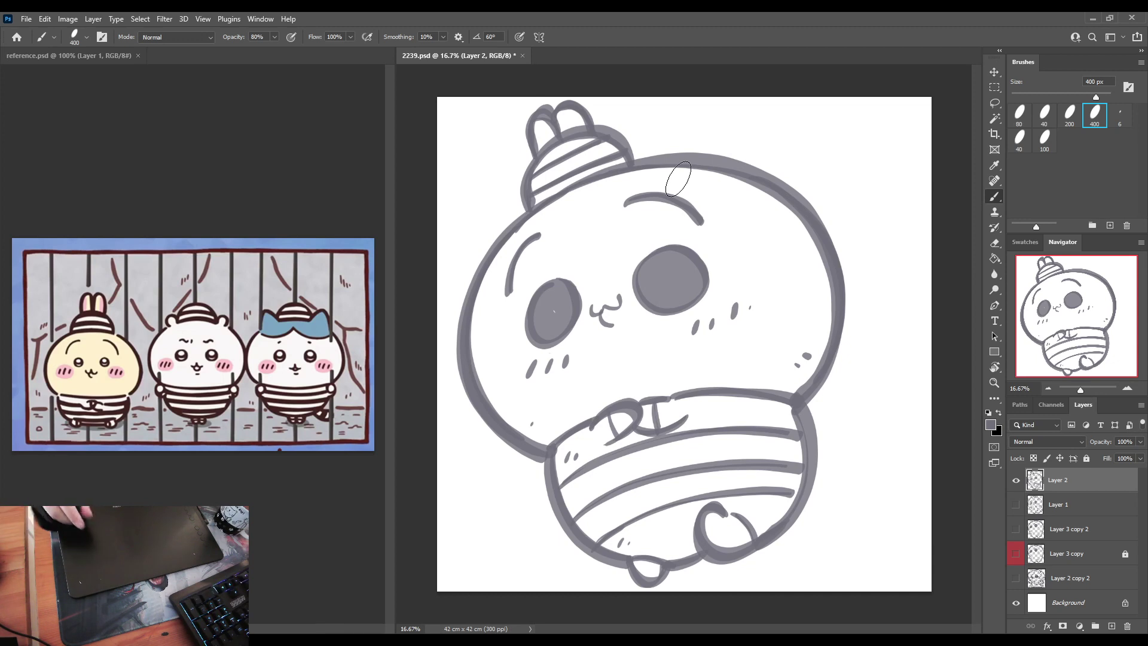
Step: Duplicate Layer 2, hide the original, and add a new empty layer between the two
{"action": "left_click", "coordinate": [1016, 480]}
{"action": "left_click", "coordinate": [1016, 480]}
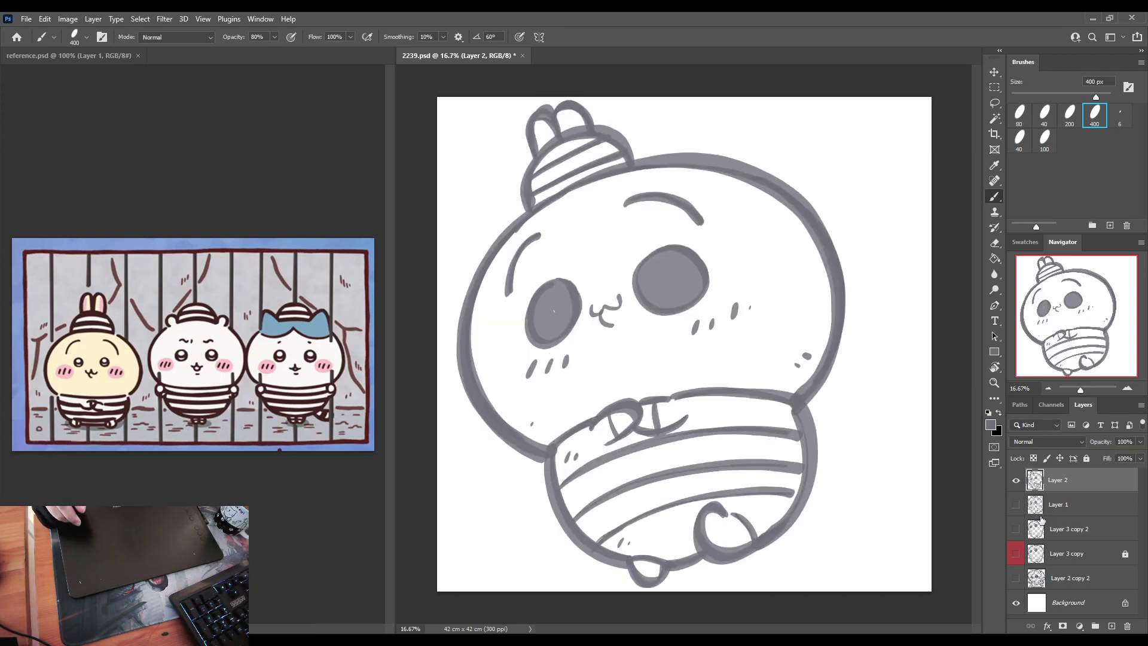
{"action": "key", "text": "ctrl+j"}
{"action": "left_click", "coordinate": [1016, 504]}
{"action": "left_click", "coordinate": [1076, 504]}
{"action": "left_click", "coordinate": [1112, 626]}
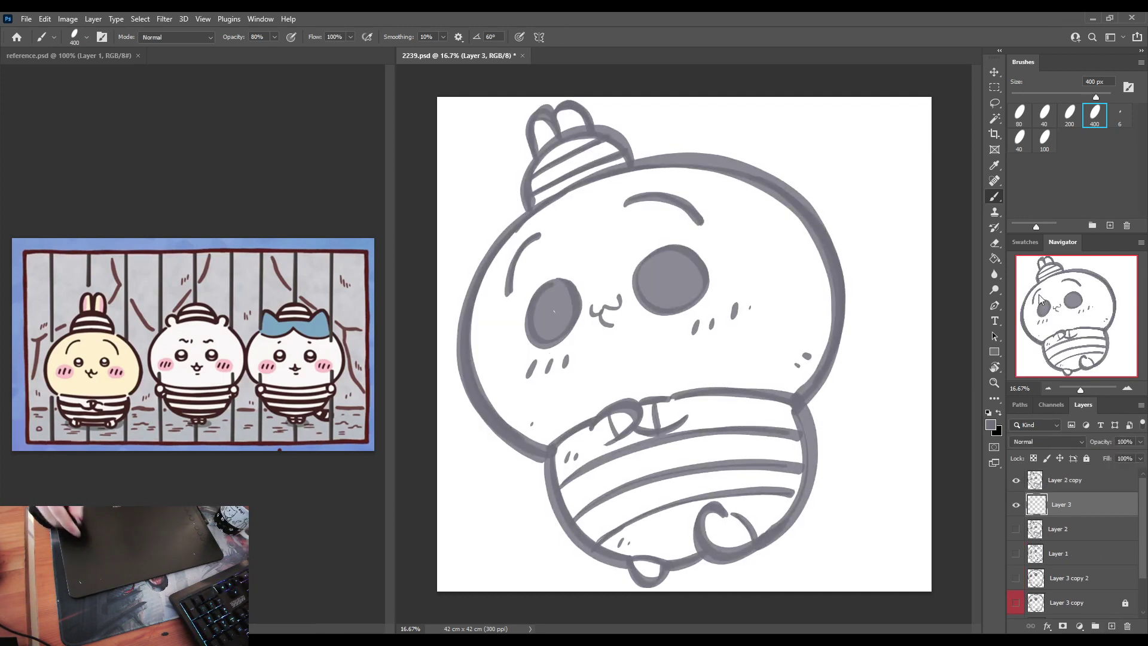
Step: Fill the new Layer 3 beneath the sketch with the light cream swatch as the background
{"action": "left_click", "coordinate": [1025, 241]}
{"action": "left_click", "coordinate": [1053, 261]}
{"action": "key", "text": "g"}
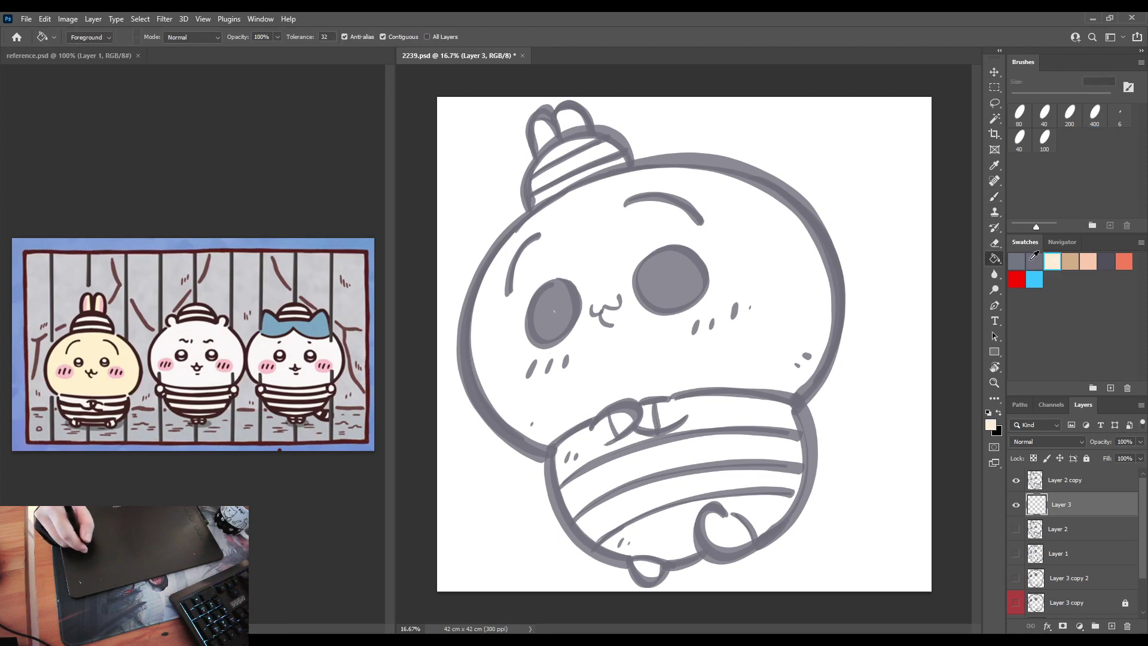
{"action": "left_click", "coordinate": [870, 321]}
Step: Darken the sketch lines by clipping a new layer filled with the dark grey swatch to Layer 2 copy and merging it down
{"action": "left_click", "coordinate": [1070, 480]}
{"action": "left_click", "coordinate": [1112, 626]}
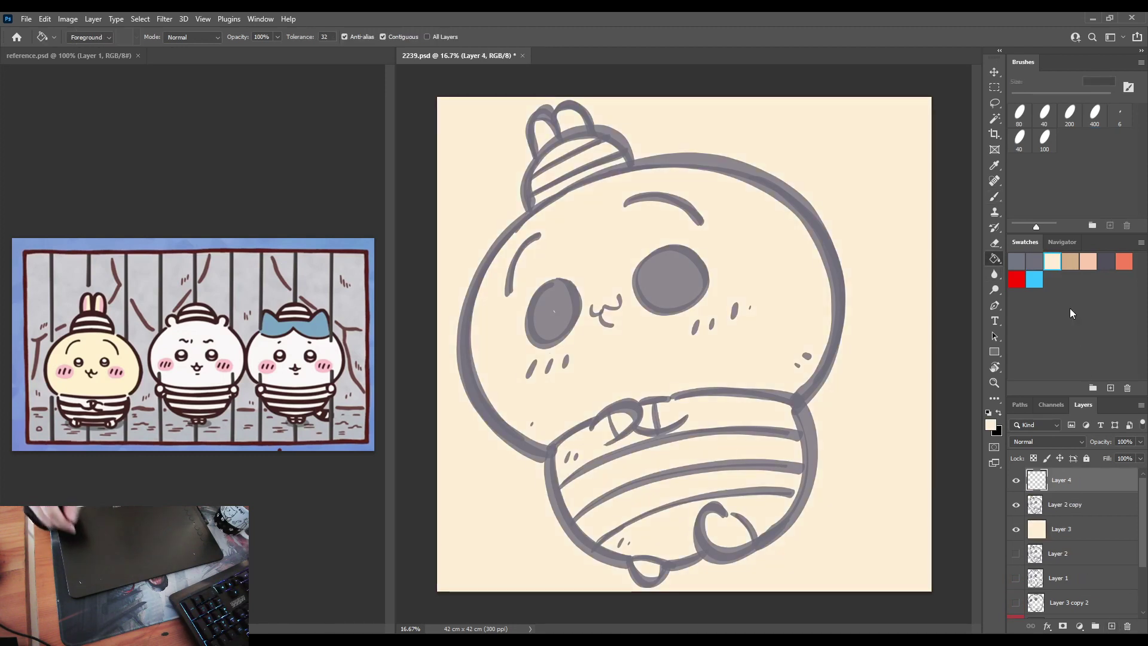
{"action": "left_click", "coordinate": [1106, 261]}
{"action": "left_click", "coordinate": [884, 381]}
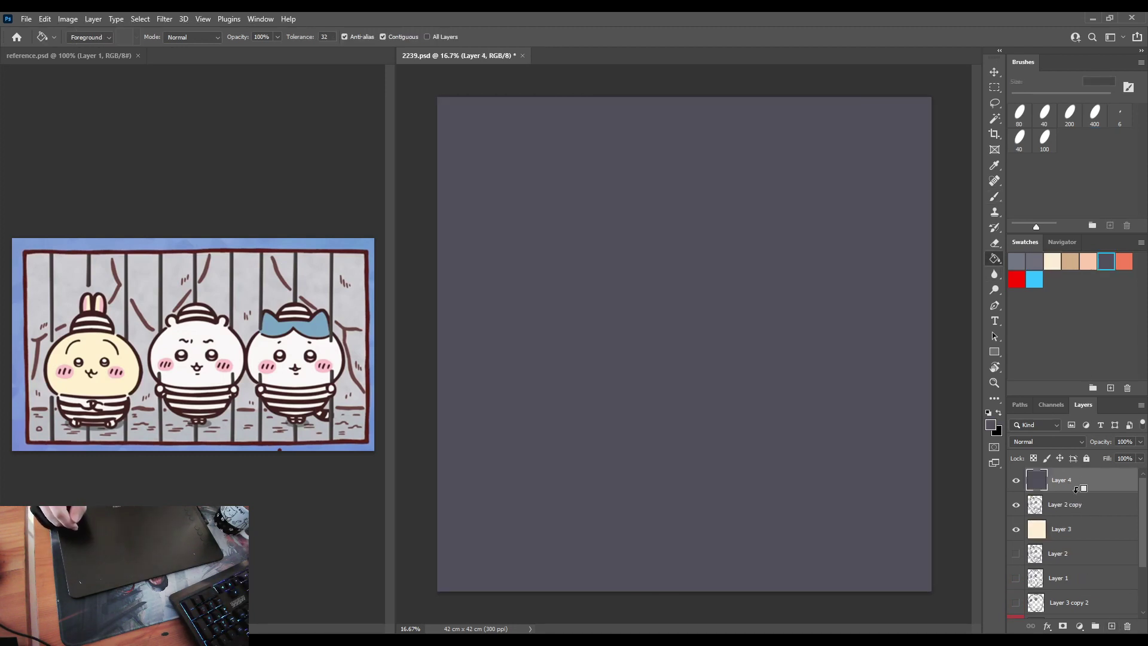
{"action": "key", "text": "Delete"}
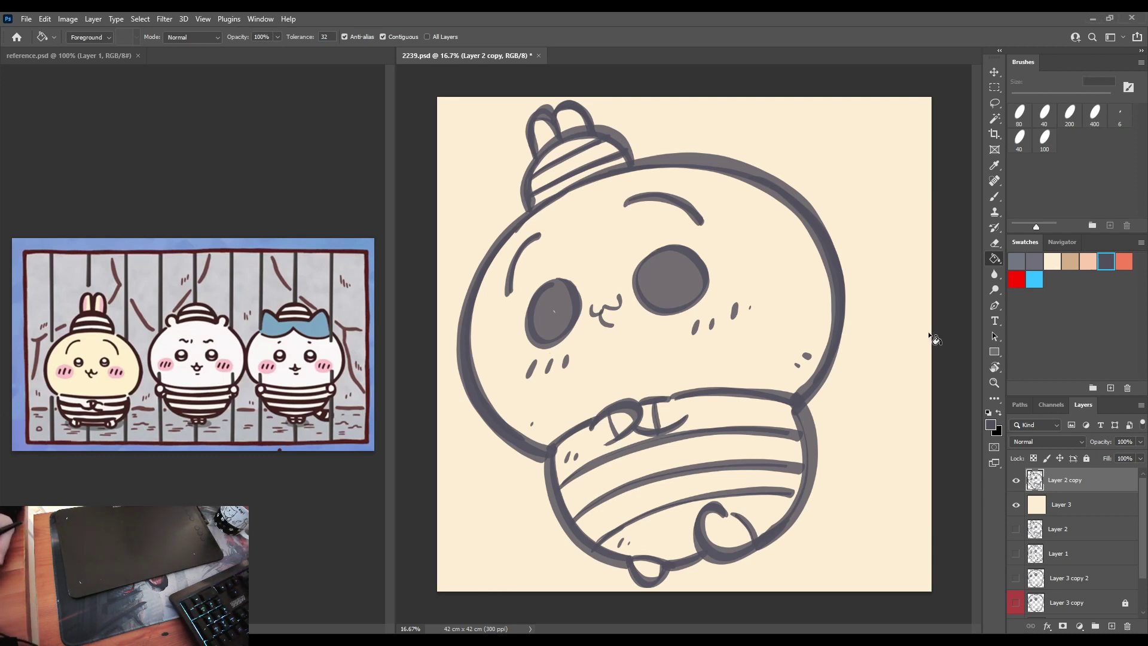
Step: On Layer 3, paint the head, hands and feet pale yellow sampled from the reference, using a 500 px brush at 100% opacity
{"action": "left_click", "coordinate": [1045, 504]}
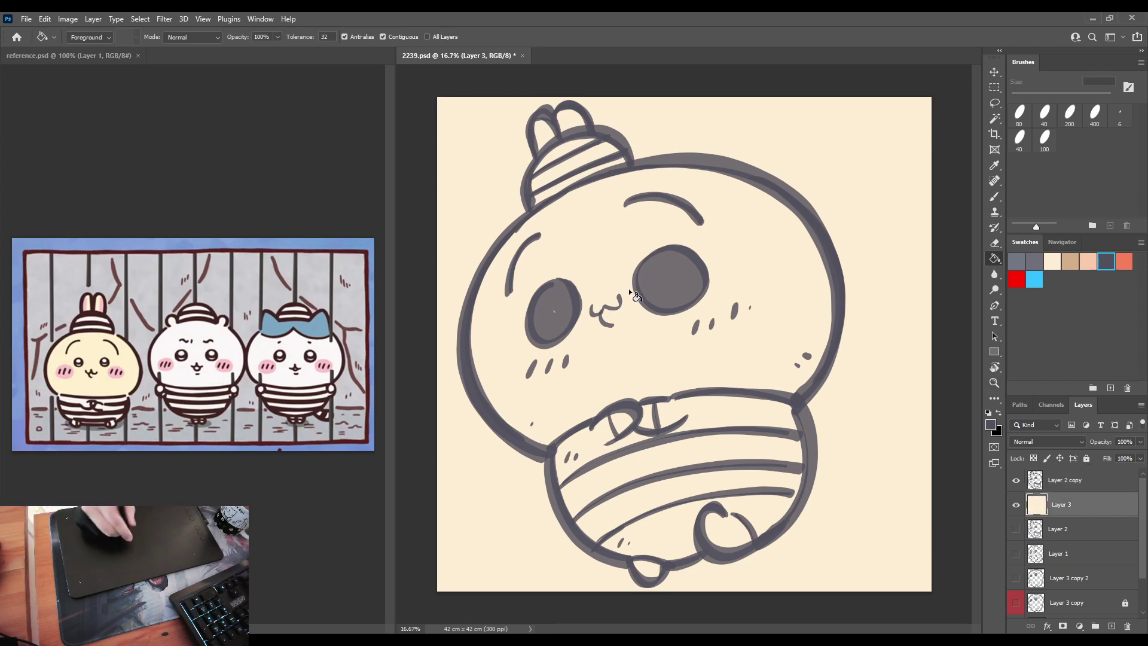
{"action": "key", "text": "b"}
{"action": "left_click", "coordinate": [105, 336], "text": "alt"}
{"action": "key", "text": "0"}
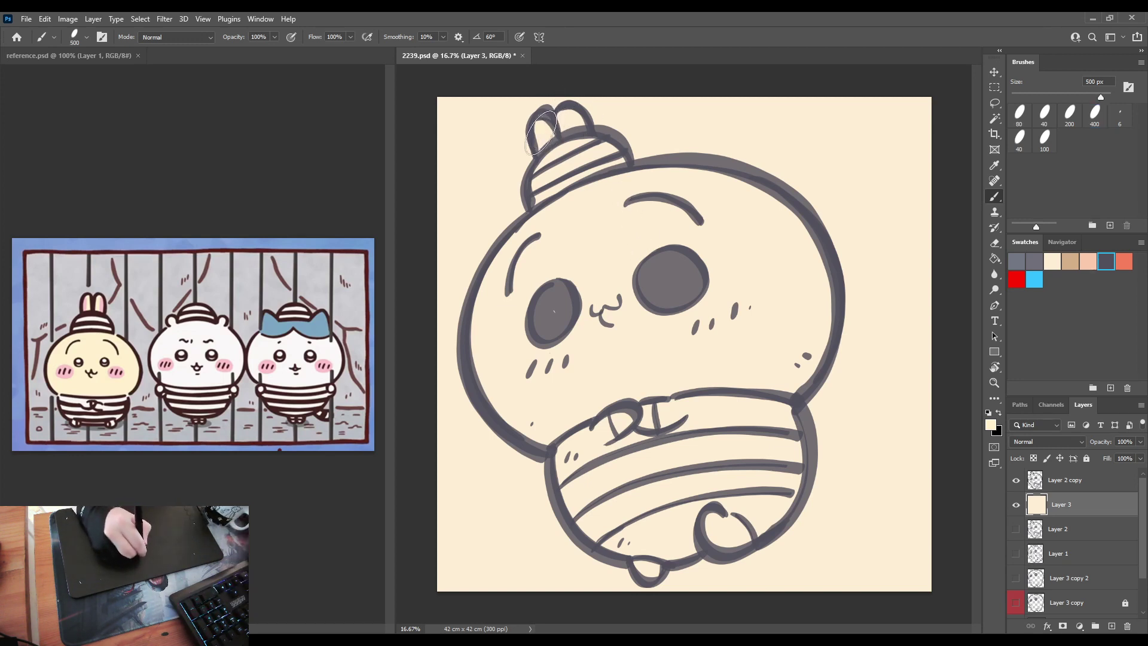
{"action": "key", "text": "bracketright"}
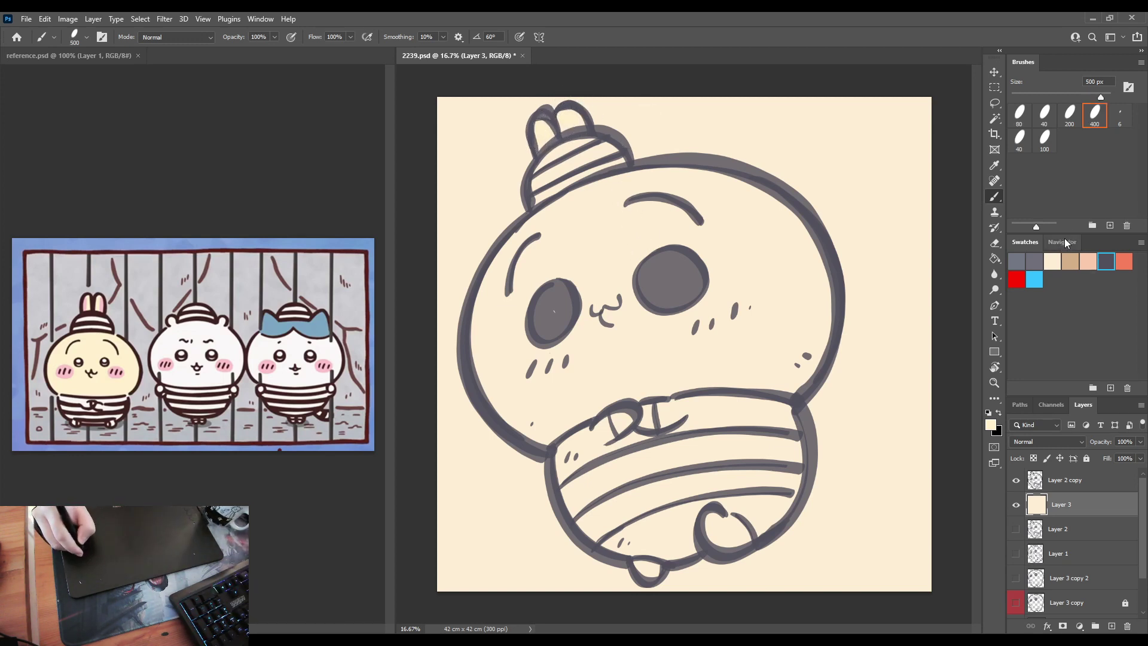
{"action": "left_click", "coordinate": [1063, 242]}
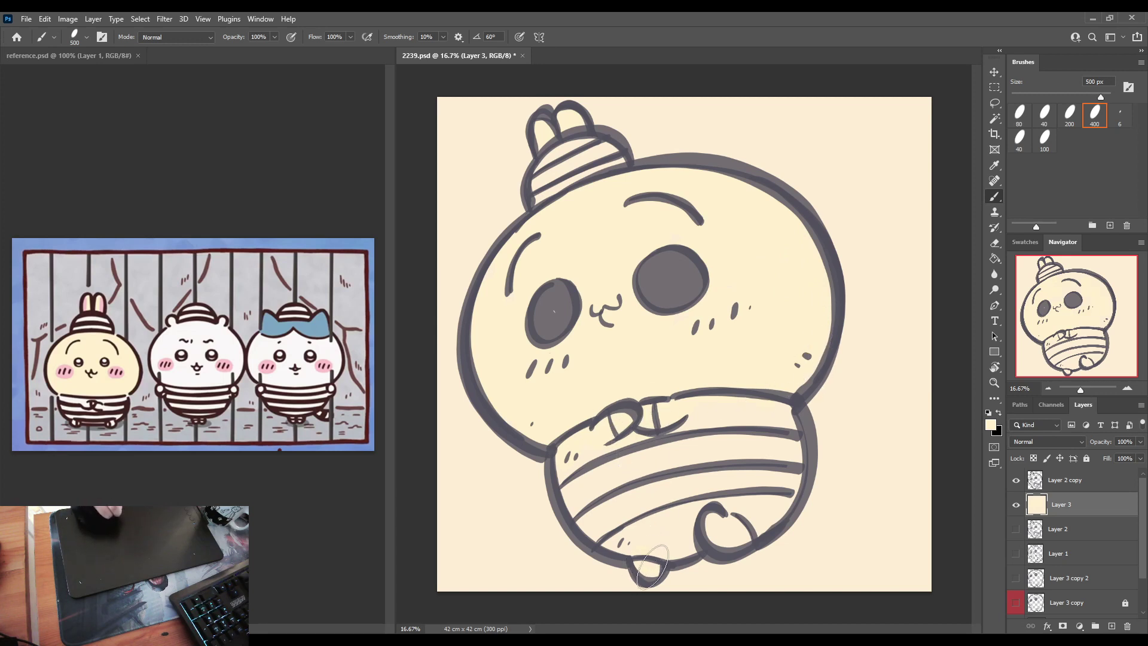
{"action": "left_click_drag", "start_coordinate": [731, 513], "coordinate": [755, 540]}
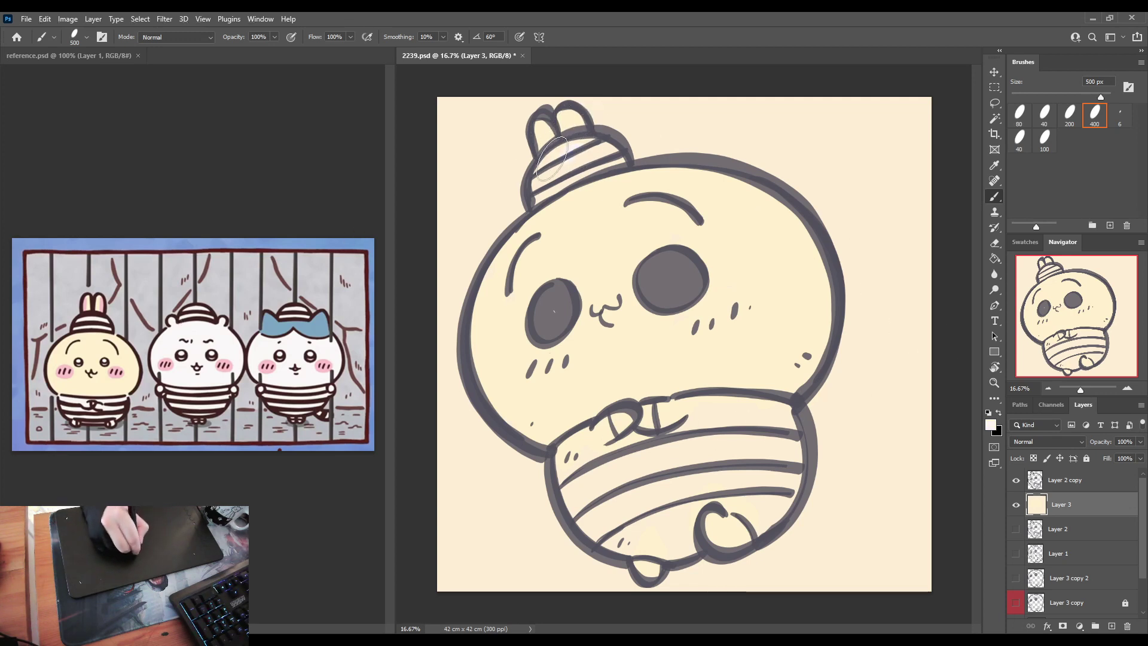
Step: Paint the striped hat and the striped shirt white beneath the line sketch
{"action": "mouse_move", "coordinate": [550, 157]}
{"action": "left_mouse_down"}
{"action": "mouse_move", "coordinate": [539, 201]}
{"action": "mouse_move", "coordinate": [601, 144]}
{"action": "mouse_move", "coordinate": [619, 162]}
{"action": "left_mouse_up"}
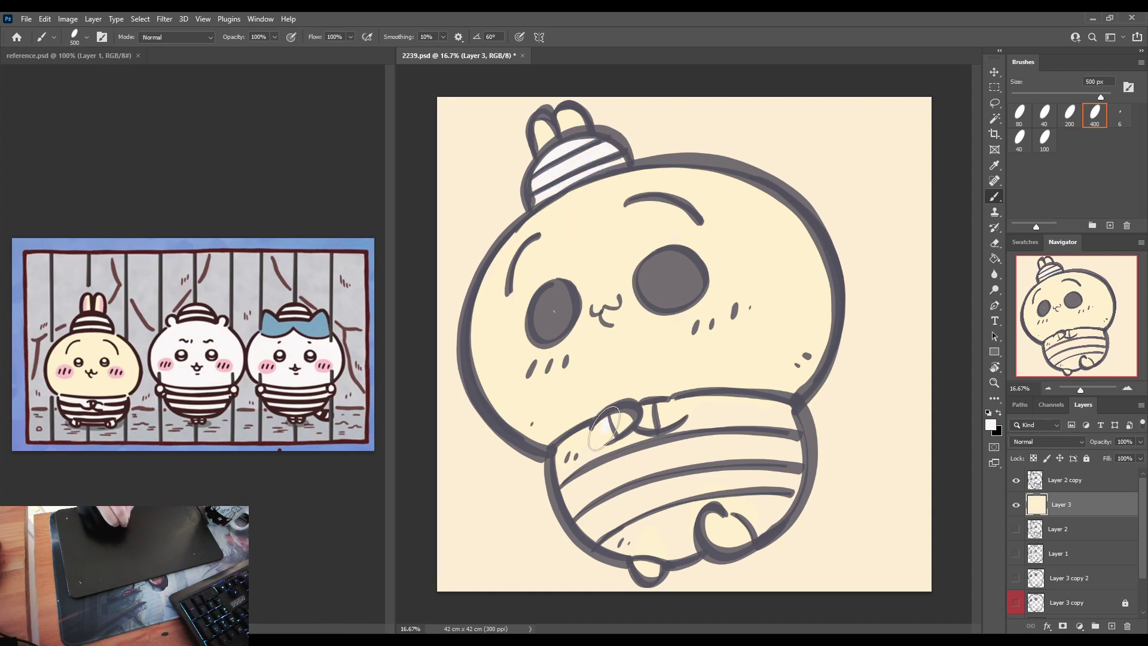
{"action": "mouse_move", "coordinate": [604, 430]}
{"action": "left_mouse_down"}
{"action": "mouse_move", "coordinate": [577, 445]}
{"action": "mouse_move", "coordinate": [583, 496]}
{"action": "mouse_move", "coordinate": [562, 450]}
{"action": "mouse_move", "coordinate": [640, 442]}
{"action": "mouse_move", "coordinate": [592, 464]}
{"action": "mouse_move", "coordinate": [563, 452]}
{"action": "mouse_move", "coordinate": [616, 472]}
{"action": "mouse_move", "coordinate": [664, 448]}
{"action": "mouse_move", "coordinate": [660, 413]}
{"action": "mouse_move", "coordinate": [636, 443]}
{"action": "mouse_move", "coordinate": [712, 422]}
{"action": "mouse_move", "coordinate": [699, 407]}
{"action": "mouse_move", "coordinate": [697, 428]}
{"action": "mouse_move", "coordinate": [765, 451]}
{"action": "mouse_move", "coordinate": [757, 517]}
{"action": "mouse_move", "coordinate": [774, 502]}
{"action": "mouse_move", "coordinate": [752, 449]}
{"action": "mouse_move", "coordinate": [781, 433]}
{"action": "mouse_move", "coordinate": [789, 502]}
{"action": "mouse_move", "coordinate": [774, 523]}
{"action": "mouse_move", "coordinate": [734, 467]}
{"action": "mouse_move", "coordinate": [696, 479]}
{"action": "mouse_move", "coordinate": [720, 494]}
{"action": "mouse_move", "coordinate": [699, 482]}
{"action": "mouse_move", "coordinate": [598, 526]}
{"action": "mouse_move", "coordinate": [634, 520]}
{"action": "mouse_move", "coordinate": [664, 541]}
{"action": "mouse_move", "coordinate": [678, 534]}
{"action": "mouse_move", "coordinate": [682, 569]}
{"action": "mouse_move", "coordinate": [691, 553]}
{"action": "left_mouse_up"}
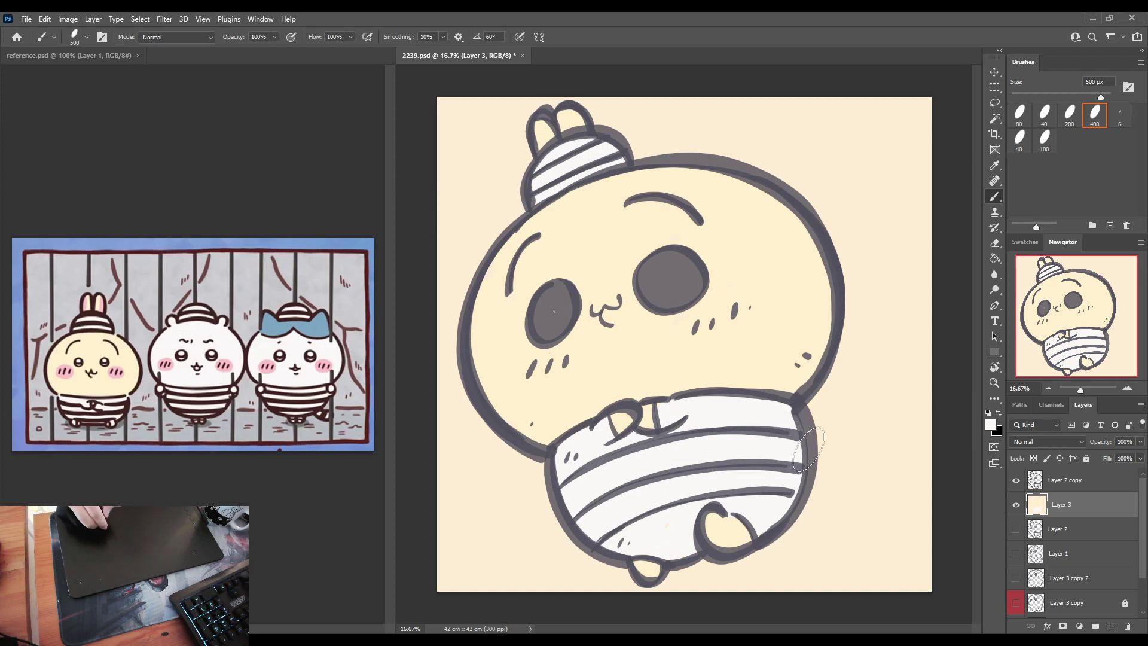
Step: Shade the lower part of the head with a slightly deeper yellow at 80% brush opacity and blend it into the base colour
{"action": "key", "text": "i"}
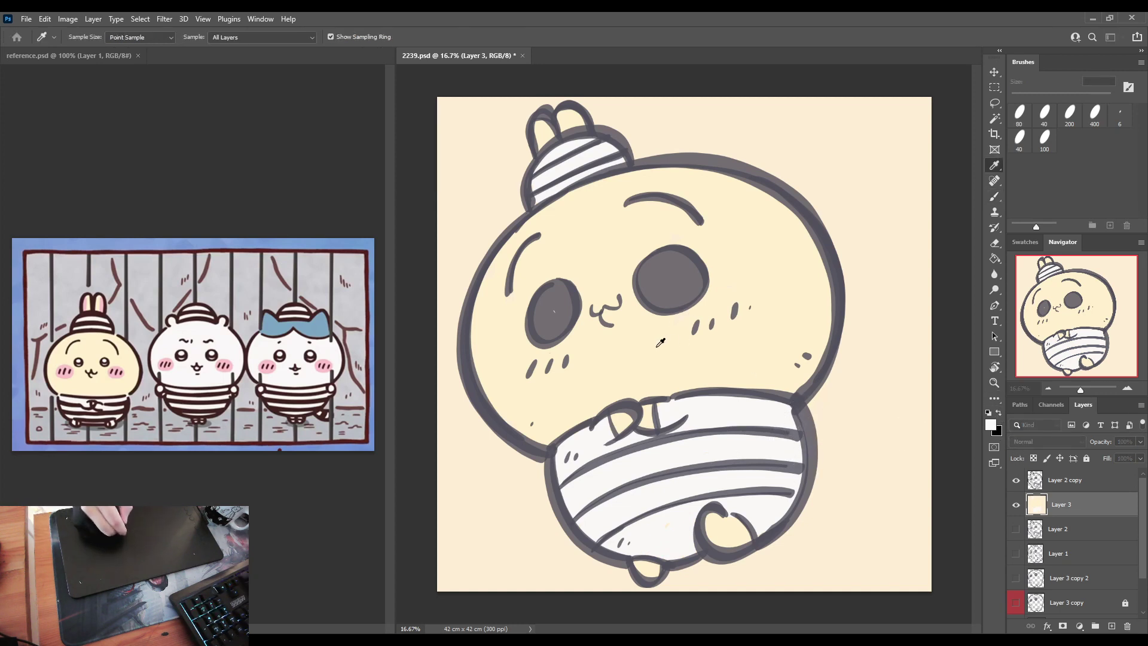
{"action": "left_click", "coordinate": [522, 400]}
{"action": "key", "text": "b"}
{"action": "left_click_drag", "start_coordinate": [541, 239], "coordinate": [577, 226]}
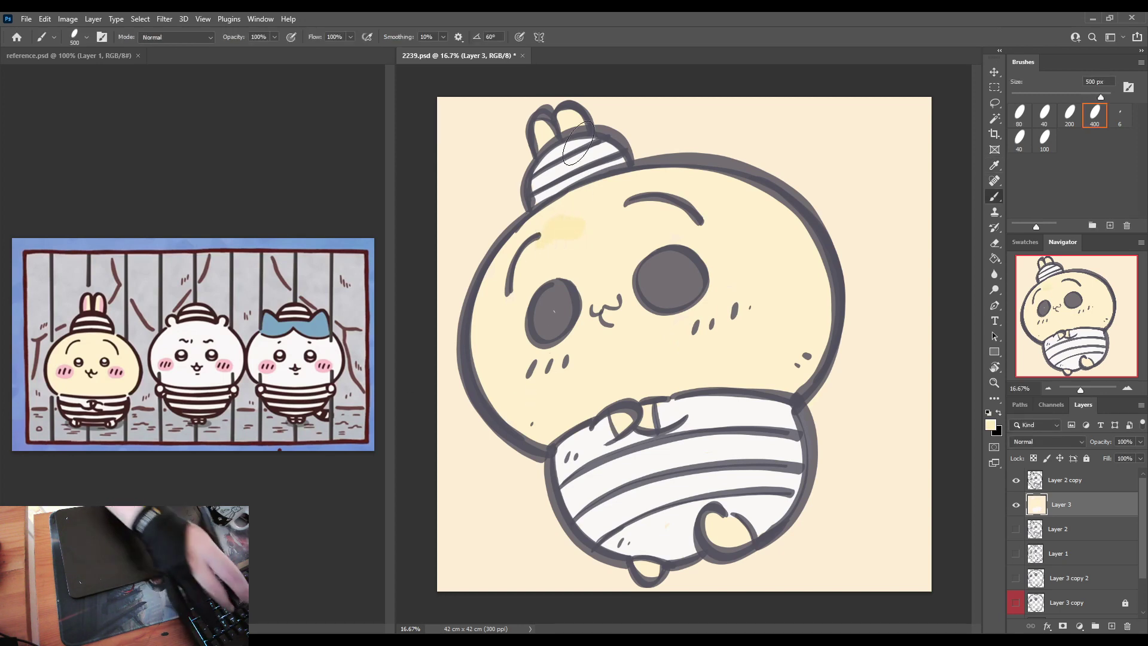
{"action": "key", "text": "8"}
{"action": "left_click", "coordinate": [596, 210]}
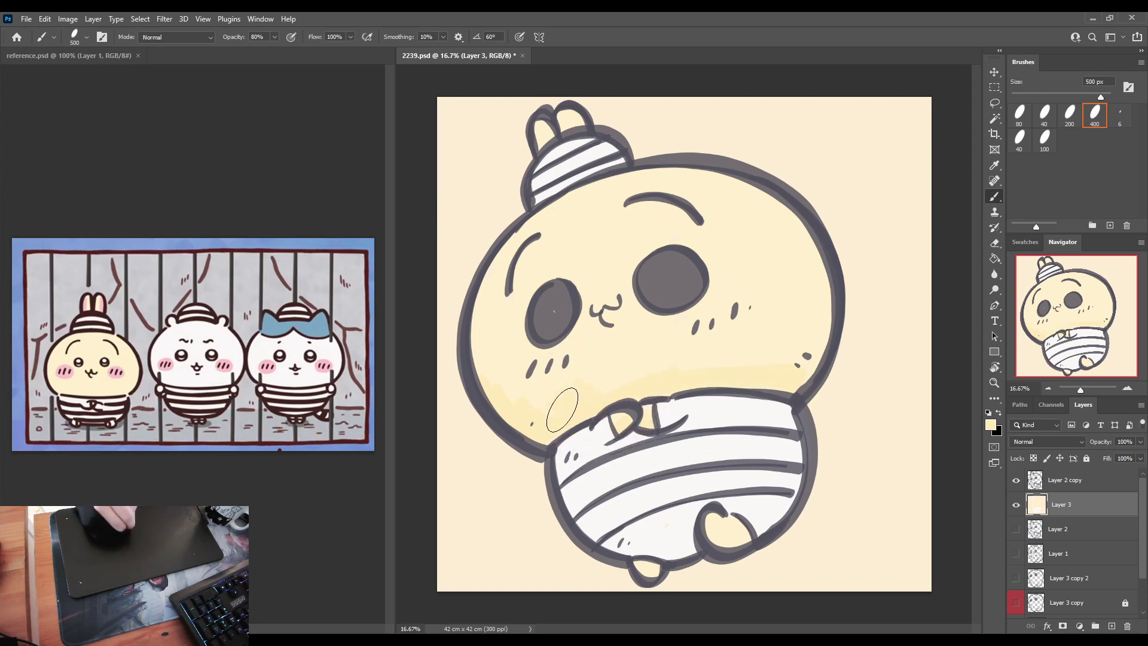
{"action": "mouse_move", "coordinate": [486, 367]}
{"action": "left_mouse_down"}
{"action": "mouse_move", "coordinate": [600, 383]}
{"action": "mouse_move", "coordinate": [648, 376]}
{"action": "mouse_move", "coordinate": [735, 339]}
{"action": "mouse_move", "coordinate": [810, 361]}
{"action": "left_mouse_up"}
{"action": "left_click", "coordinate": [634, 347], "text": "alt"}
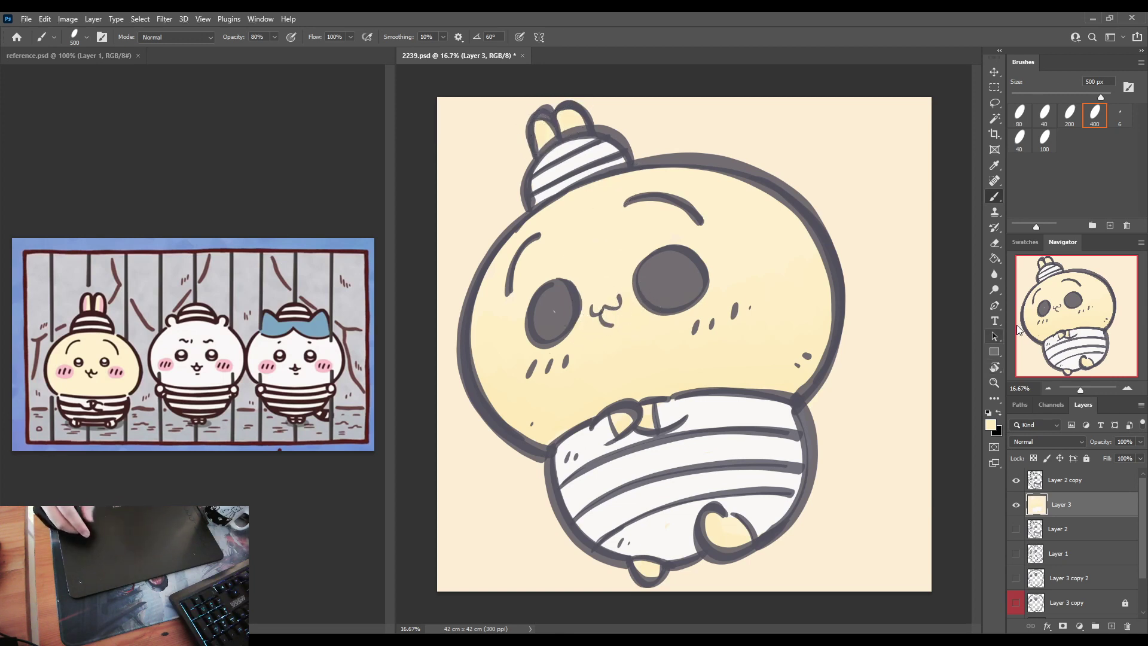
Step: Shade the lower edge of the head with a warmer yellow-orange and blend it upward using tones sampled from the painted face
{"action": "key", "text": "i"}
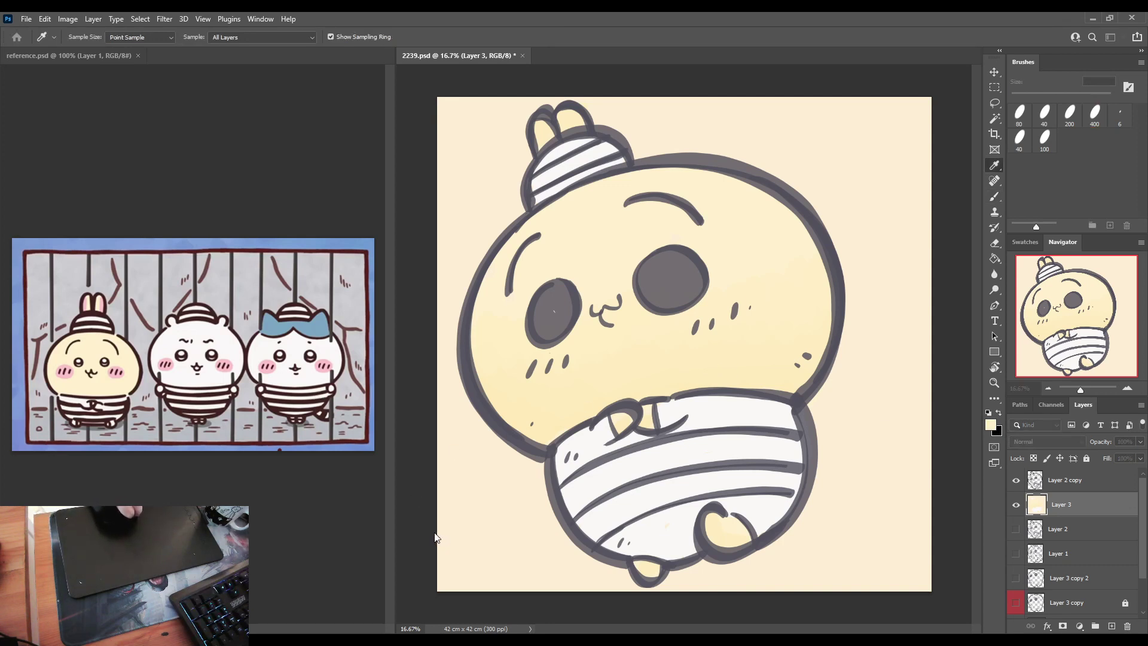
{"action": "key", "text": "b"}
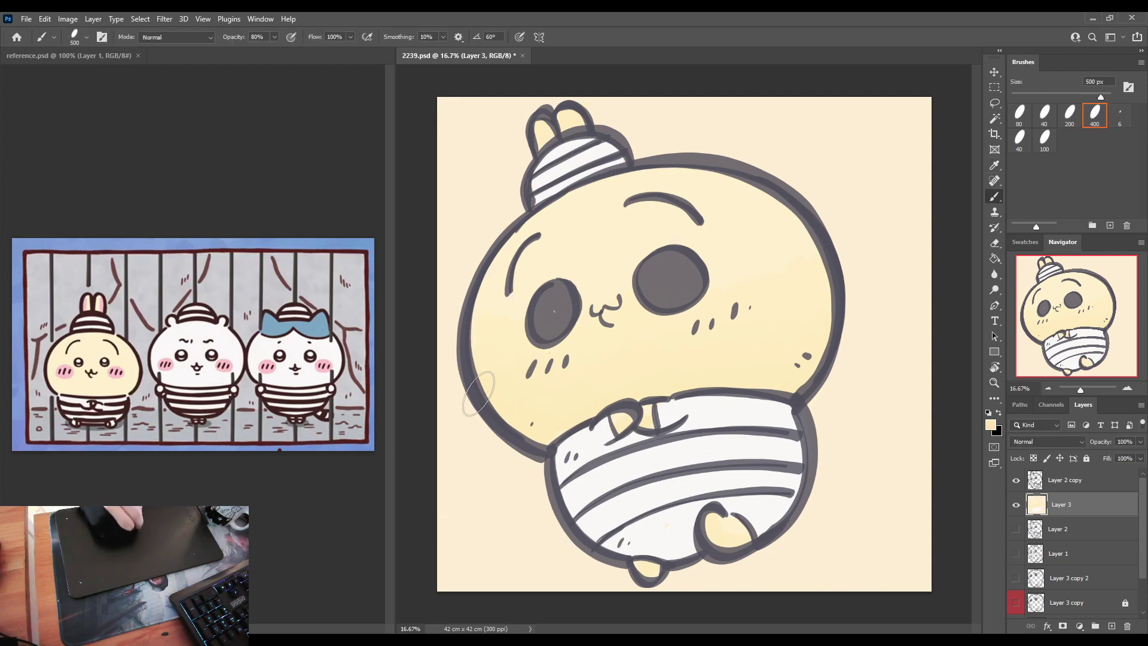
{"action": "mouse_move", "coordinate": [479, 394]}
{"action": "left_mouse_down"}
{"action": "mouse_move", "coordinate": [519, 390]}
{"action": "mouse_move", "coordinate": [504, 385]}
{"action": "mouse_move", "coordinate": [527, 433]}
{"action": "left_mouse_up"}
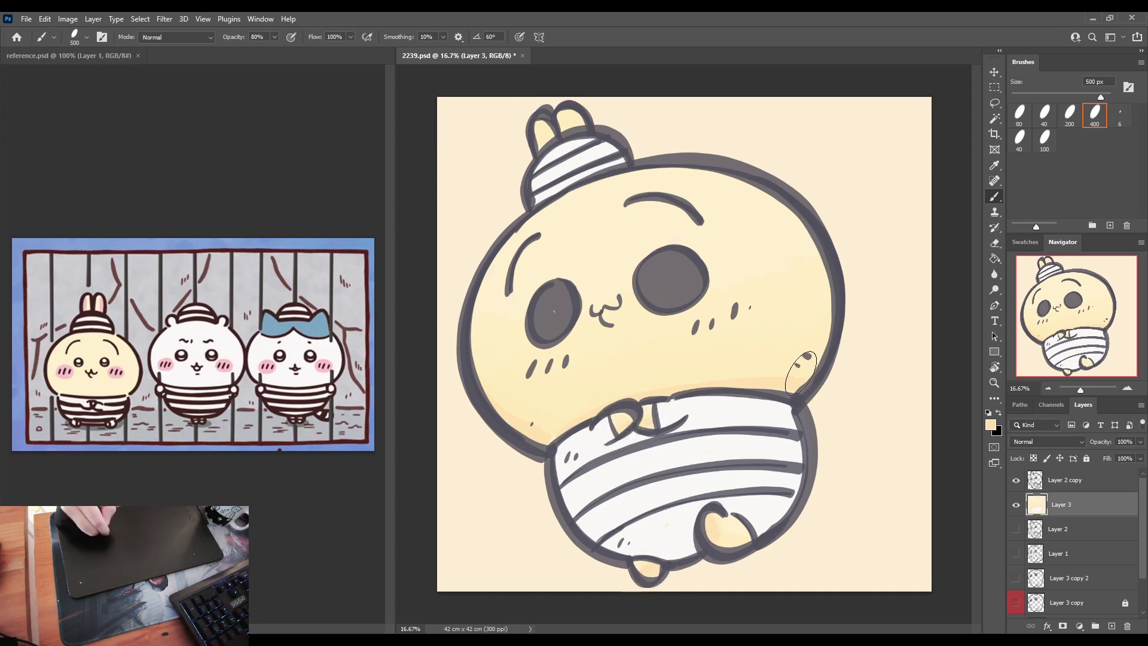
{"action": "left_click", "coordinate": [559, 421], "text": "alt"}
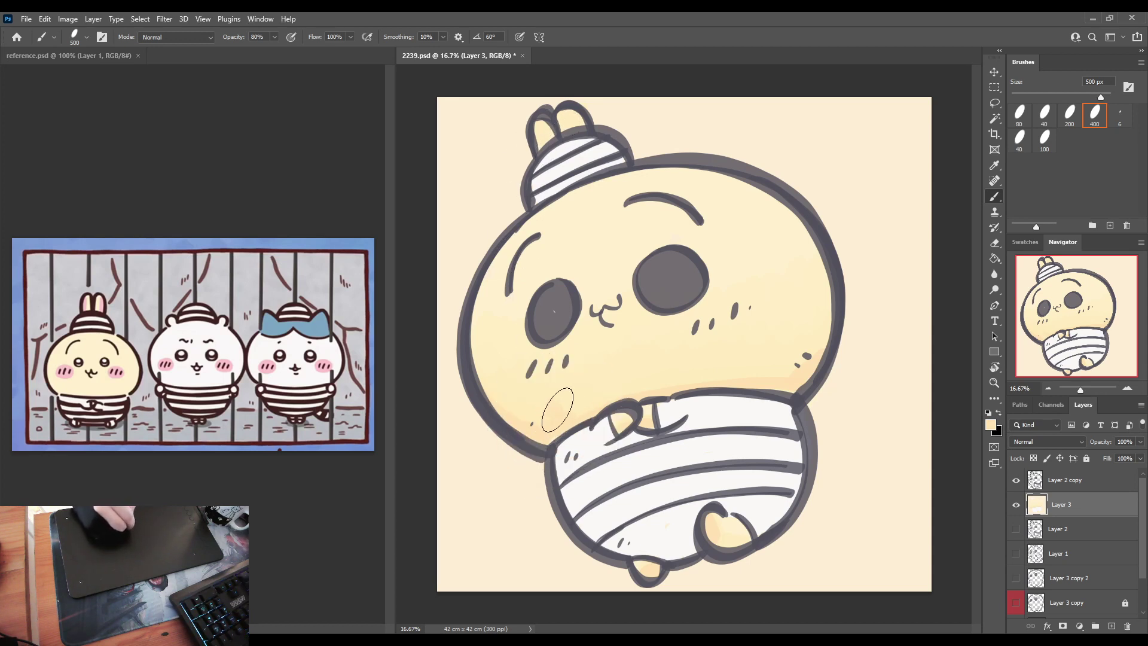
{"action": "left_click", "coordinate": [527, 413], "text": "alt"}
{"action": "left_click", "coordinate": [515, 411], "text": "alt"}
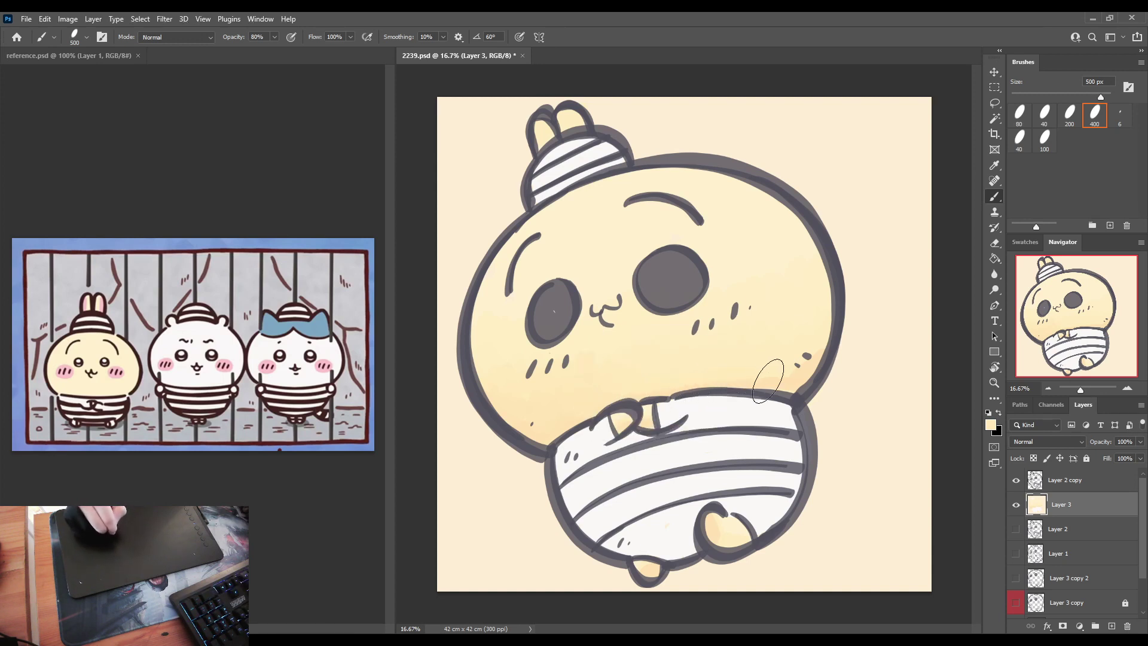
{"action": "left_click", "coordinate": [613, 369], "text": "alt"}
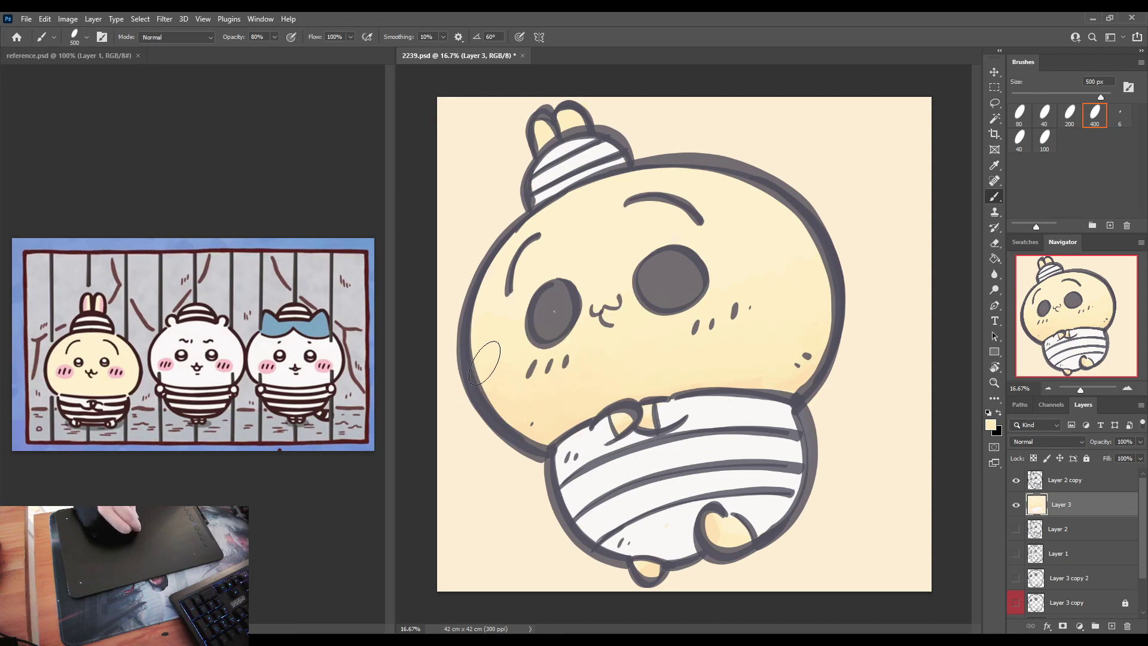
{"action": "left_click", "coordinate": [551, 431], "text": "alt"}
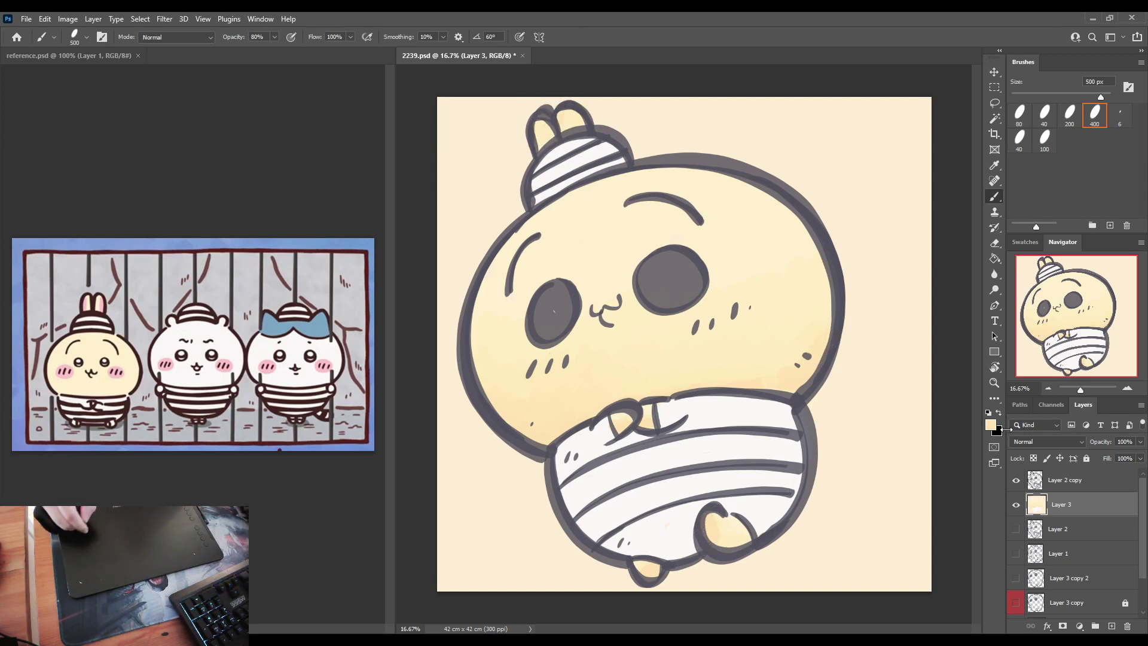
Step: Deepen the shadow along the head's lower edge with a peach tone and tint the ears and hands with it
{"action": "key", "text": "i"}
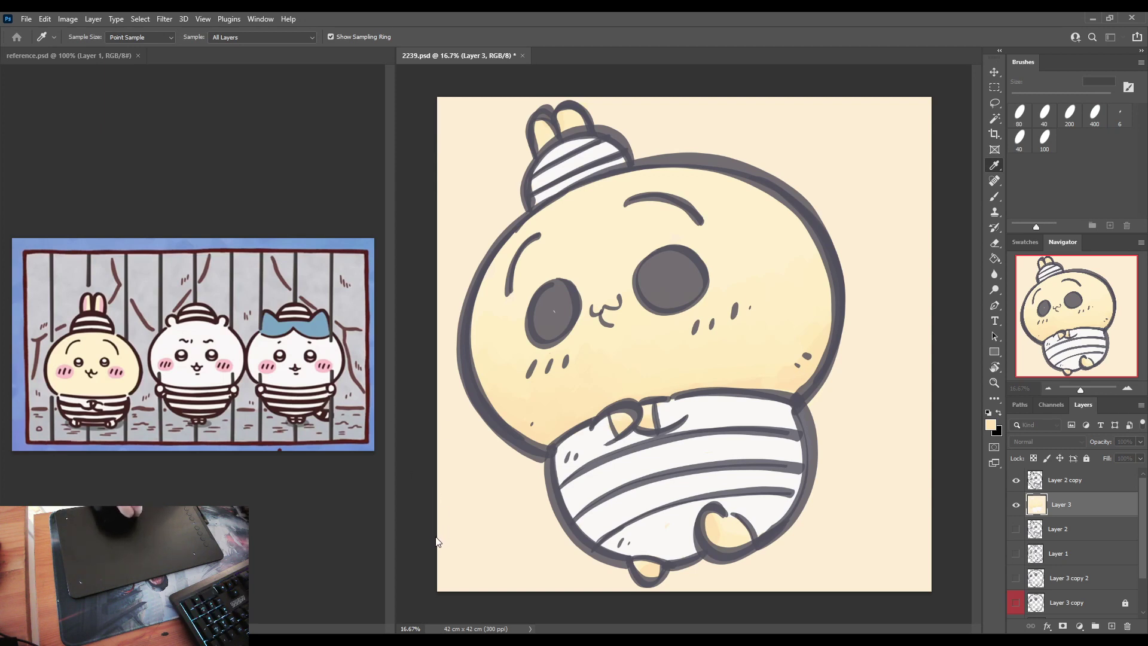
{"action": "key", "text": "b"}
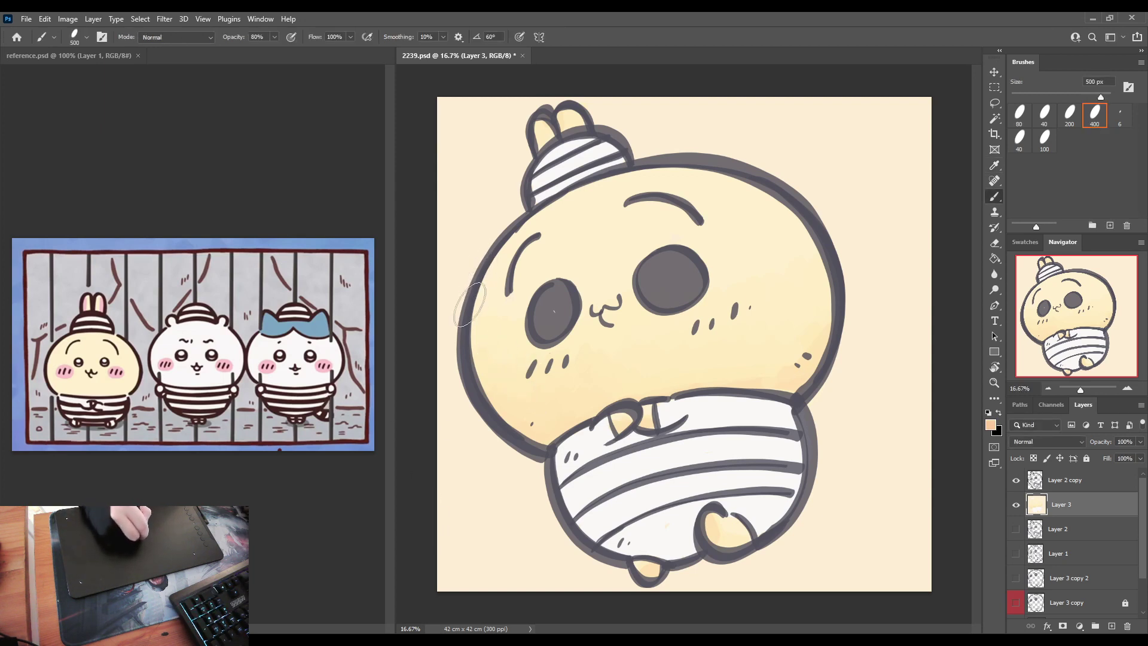
{"action": "mouse_move", "coordinate": [488, 407]}
{"action": "left_mouse_down"}
{"action": "mouse_move", "coordinate": [539, 439]}
{"action": "mouse_move", "coordinate": [478, 400]}
{"action": "mouse_move", "coordinate": [553, 443]}
{"action": "left_mouse_up"}
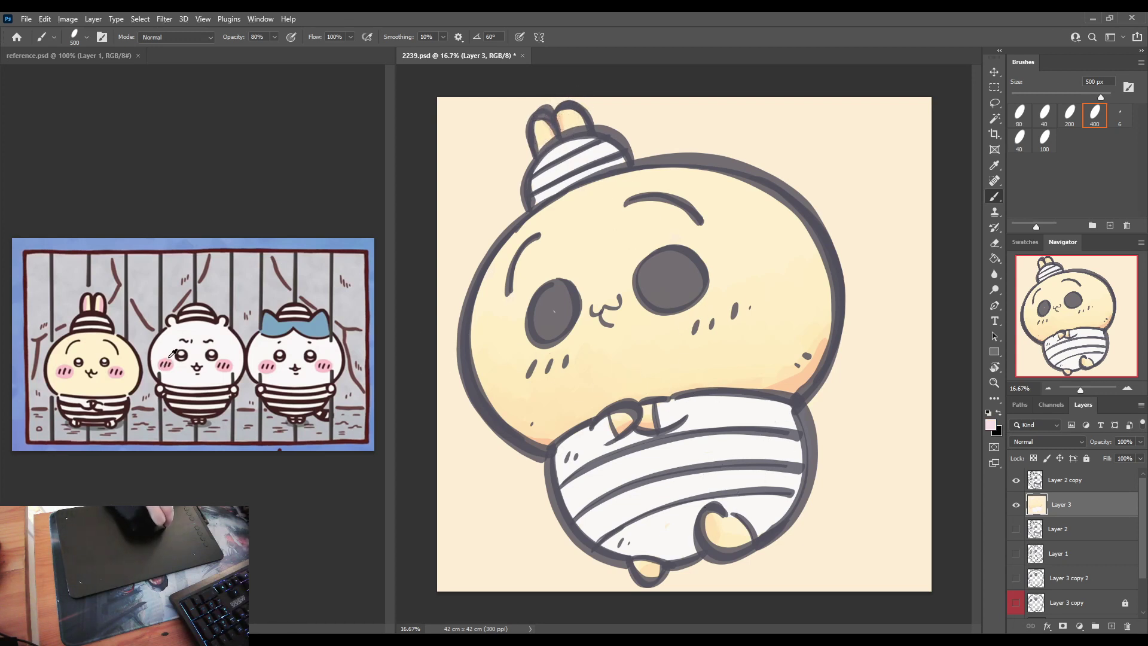
Step: Paint pink blush ovals under the hatch marks on both cheeks with pink sampled from the reference
{"action": "mouse_move", "coordinate": [698, 313]}
{"action": "left_mouse_down"}
{"action": "mouse_move", "coordinate": [726, 314]}
{"action": "mouse_move", "coordinate": [686, 324]}
{"action": "left_mouse_up"}
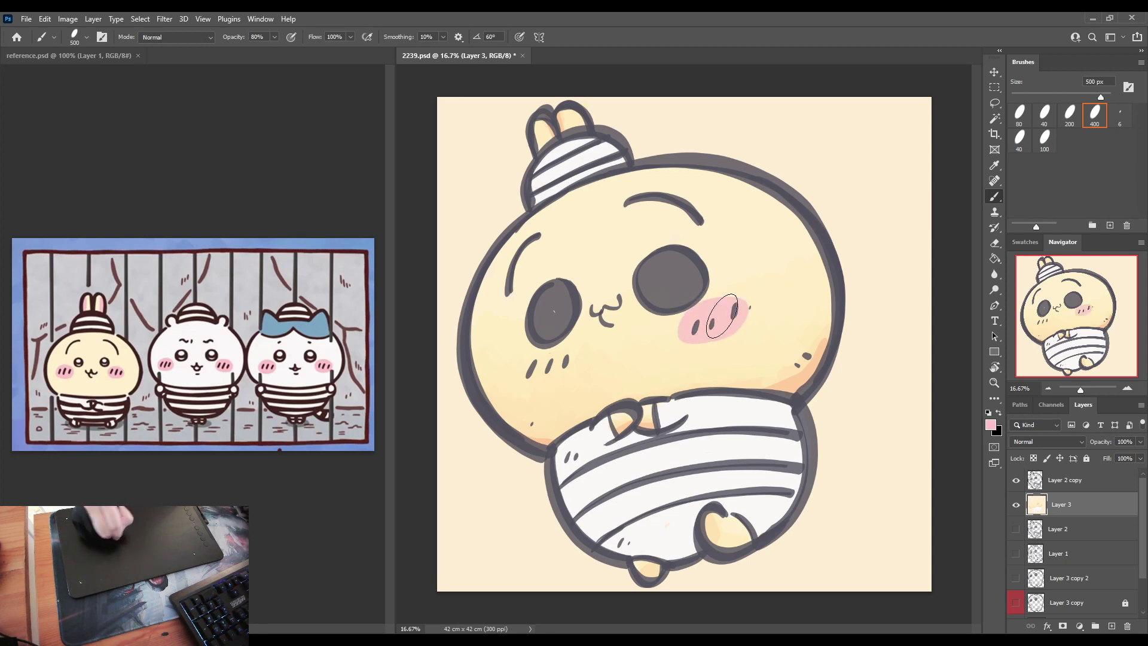
{"action": "left_click", "coordinate": [548, 366]}
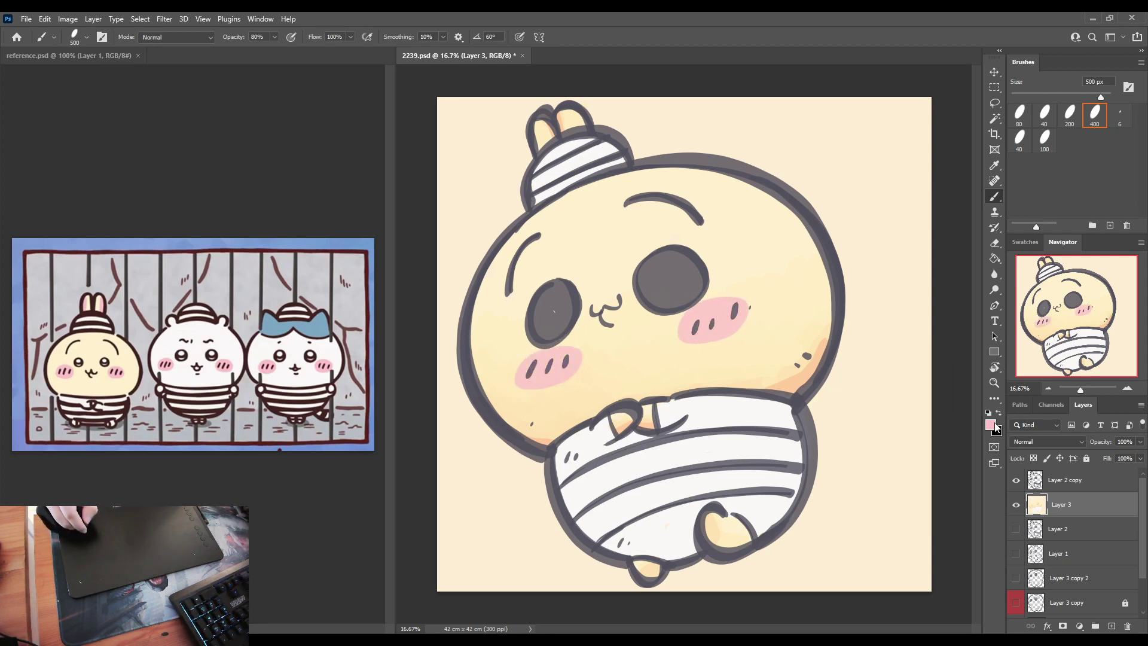
{"action": "key", "text": "ctrl+z"}
{"action": "left_click", "coordinate": [540, 378]}
{"action": "key", "text": "ctrl+z"}
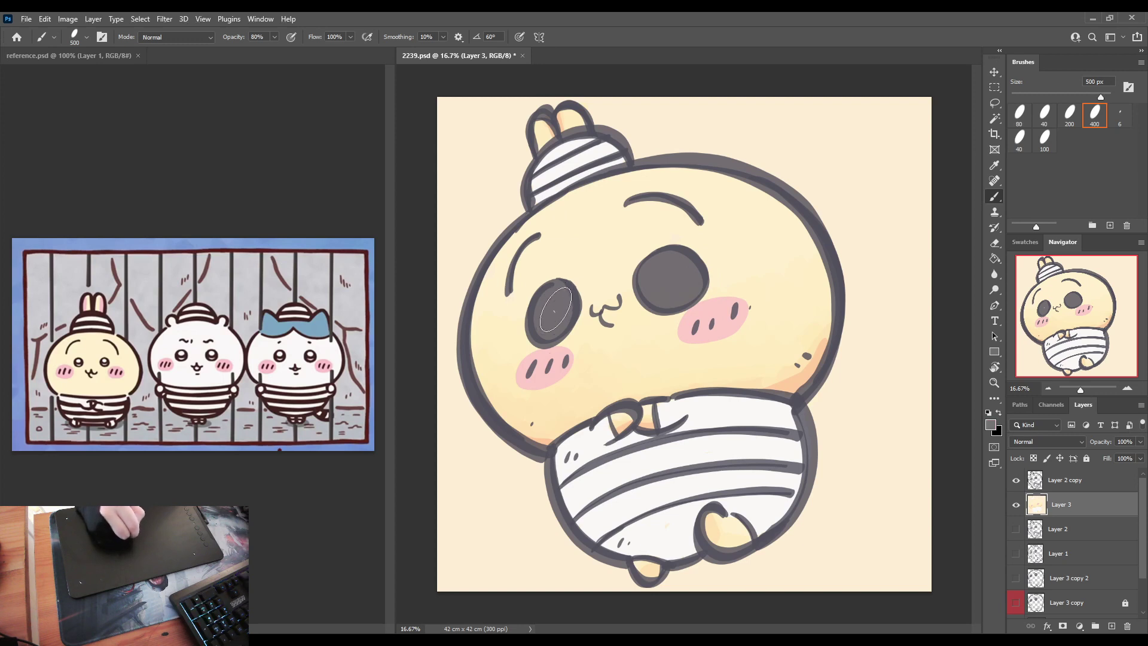
Step: Fill both eyes with dark grey on Layer 3 beneath the line sketch
{"action": "left_click_drag", "start_coordinate": [554, 308], "coordinate": [554, 311]}
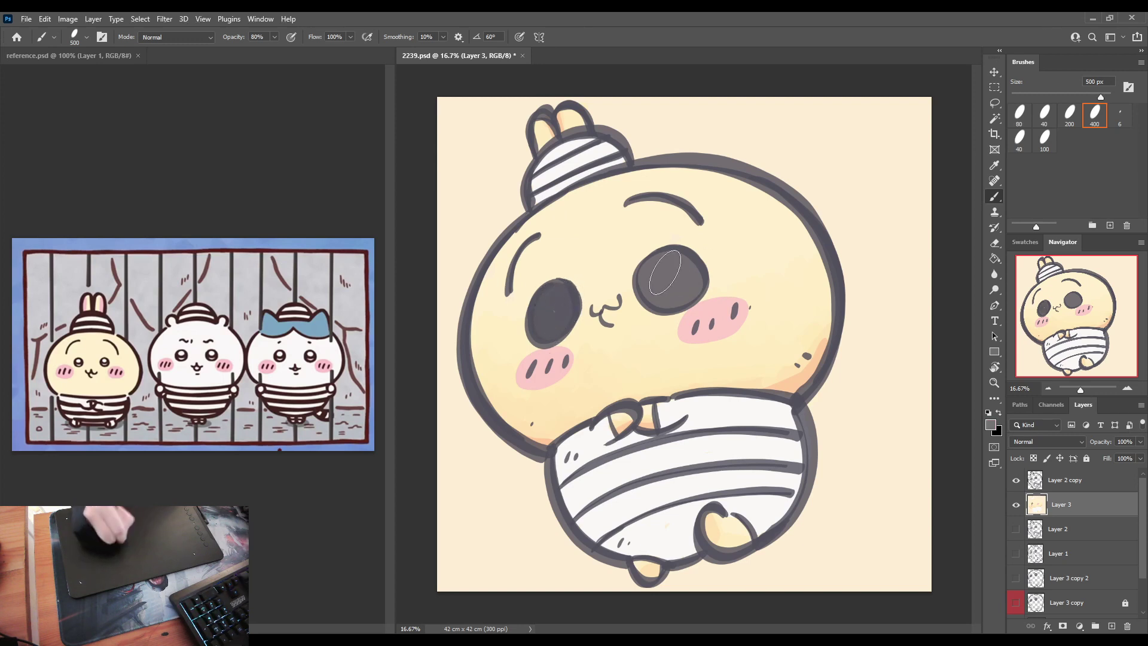
{"action": "left_click_drag", "start_coordinate": [665, 272], "coordinate": [677, 289]}
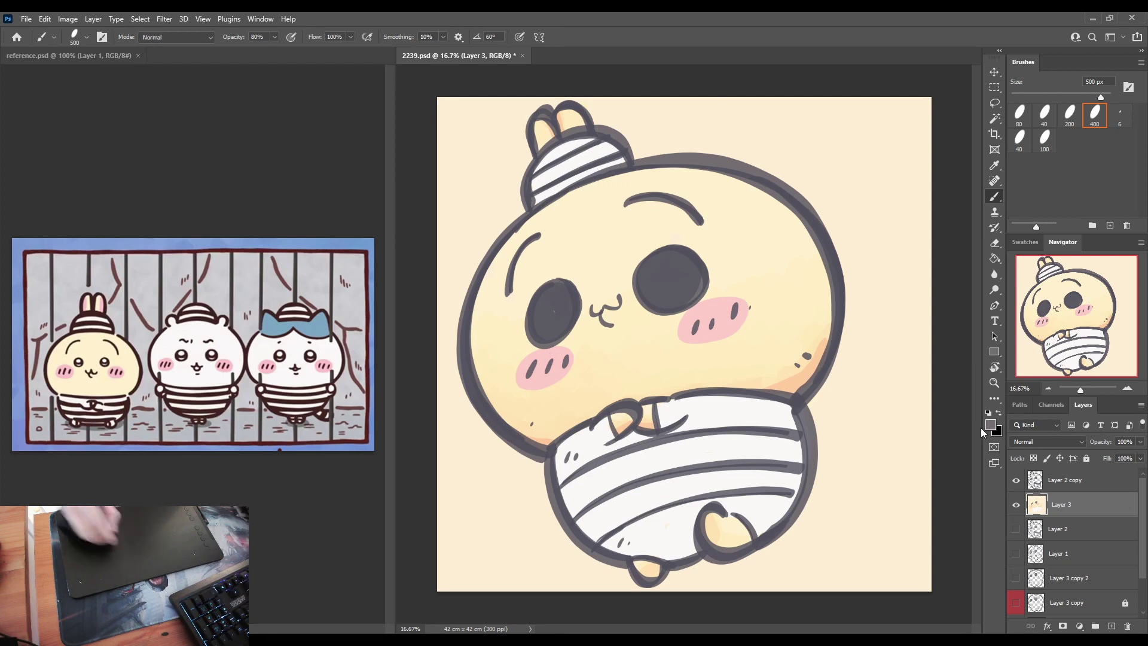
Step: On Layer 2 copy, lasso a selection around the narrower eye on the left side of the face
{"action": "key", "text": "alt+bracketright"}
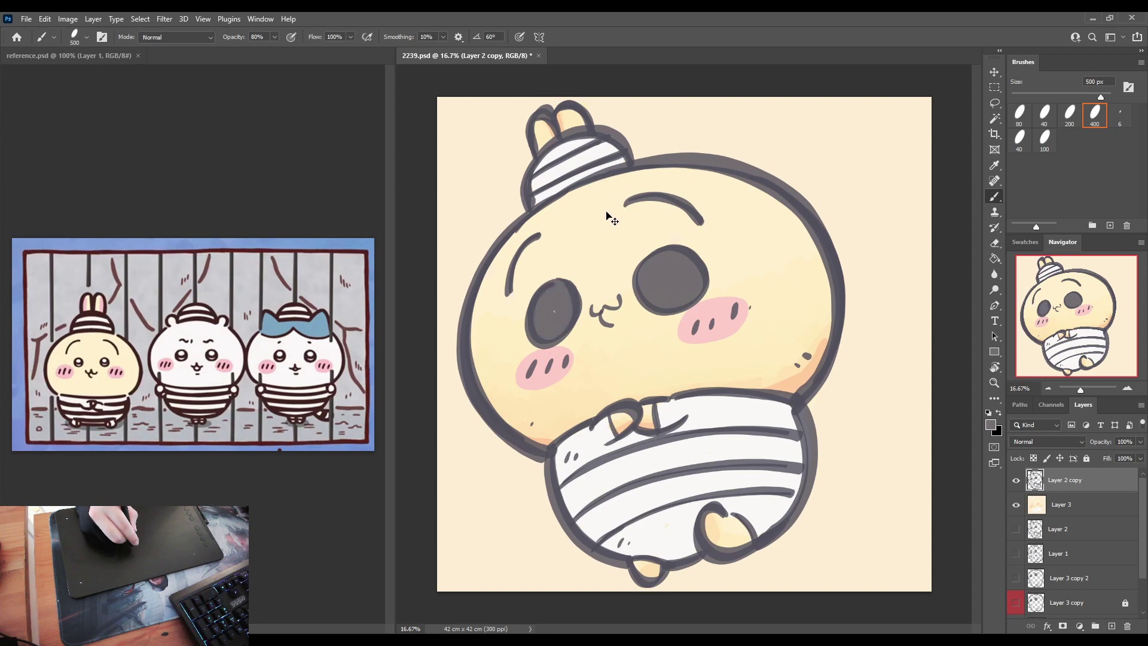
{"action": "key", "text": "v"}
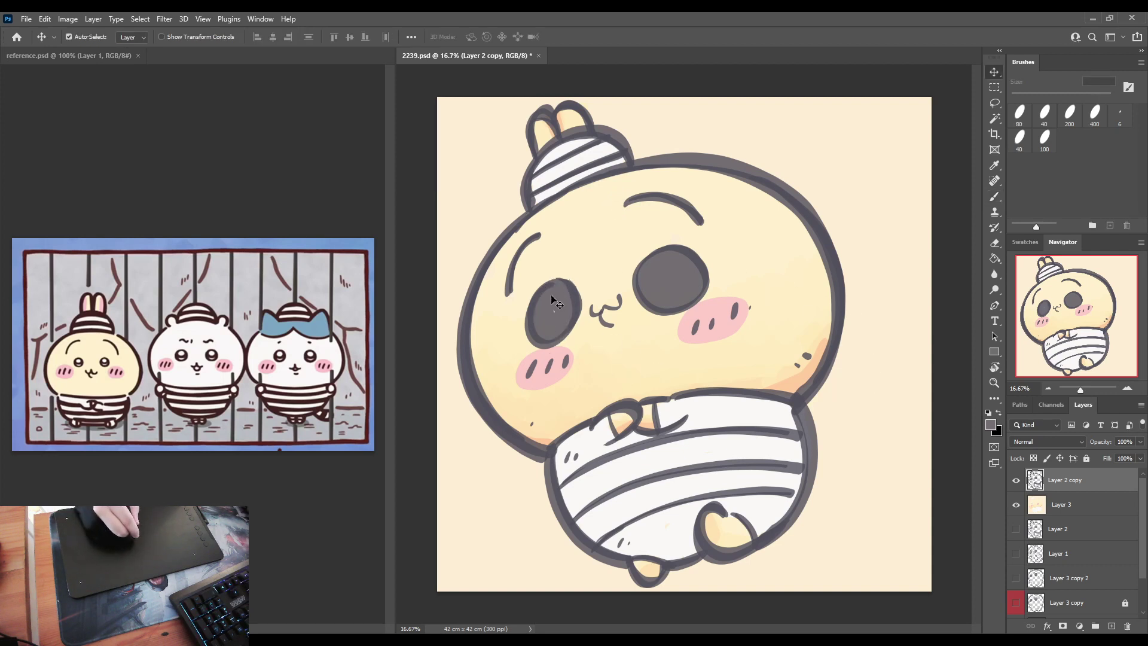
{"action": "key", "text": "l"}
{"action": "mouse_move", "coordinate": [554, 264]}
{"action": "left_mouse_down"}
{"action": "mouse_move", "coordinate": [585, 280]}
{"action": "mouse_move", "coordinate": [578, 346]}
{"action": "mouse_move", "coordinate": [501, 333]}
{"action": "left_mouse_up"}
Step: Try replacing the narrow eye with a duplicate of the rounder eye, and undo back to the original eye with its selection
{"action": "key", "text": "Delete"}
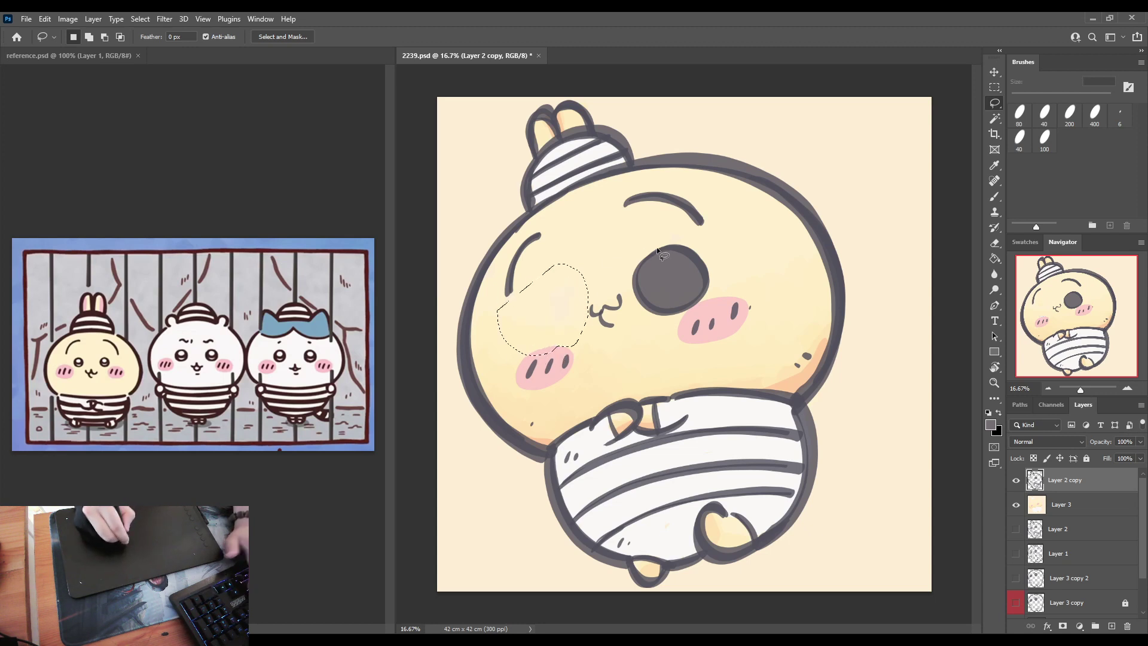
{"action": "left_click_drag", "start_coordinate": [623, 249], "coordinate": [670, 237]}
{"action": "mouse_move", "coordinate": [668, 324]}
{"action": "left_mouse_down"}
{"action": "mouse_move", "coordinate": [622, 286]}
{"action": "mouse_move", "coordinate": [555, 326]}
{"action": "mouse_move", "coordinate": [549, 314]}
{"action": "left_mouse_up"}
{"action": "key", "text": "ctrl+j"}
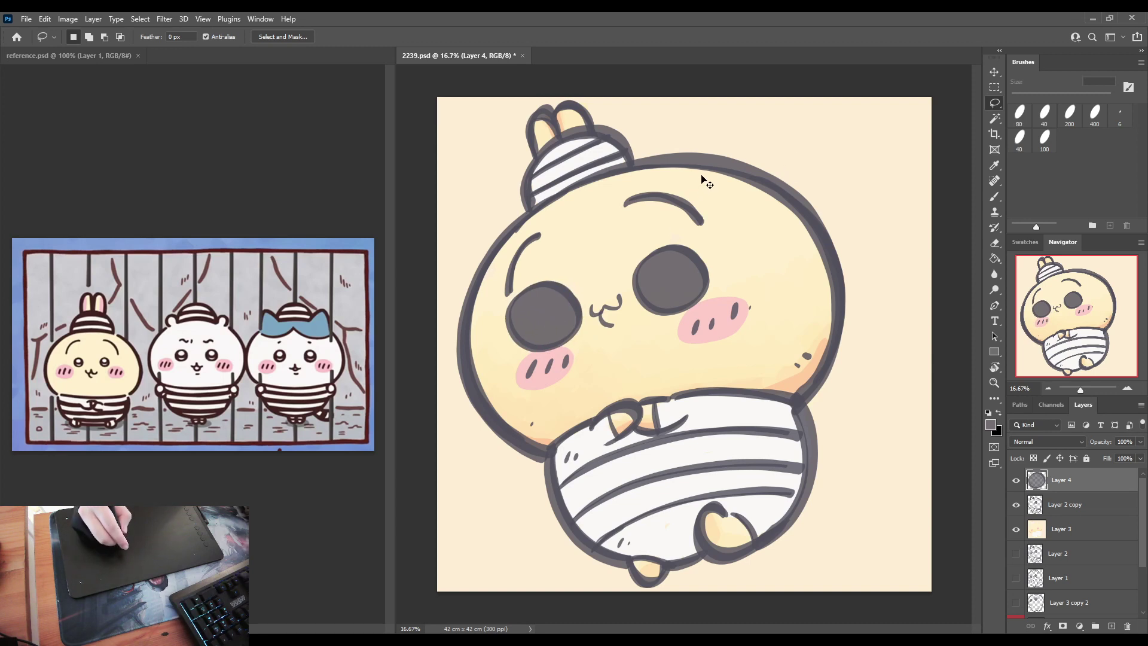
{"action": "key", "text": "ctrl+z"}
{"action": "key", "text": "ctrl+z"}
{"action": "key", "text": "ctrl+z"}
{"action": "key", "text": "ctrl+z"}
{"action": "key", "text": "ctrl+z"}
{"action": "key", "text": "ctrl+z"}
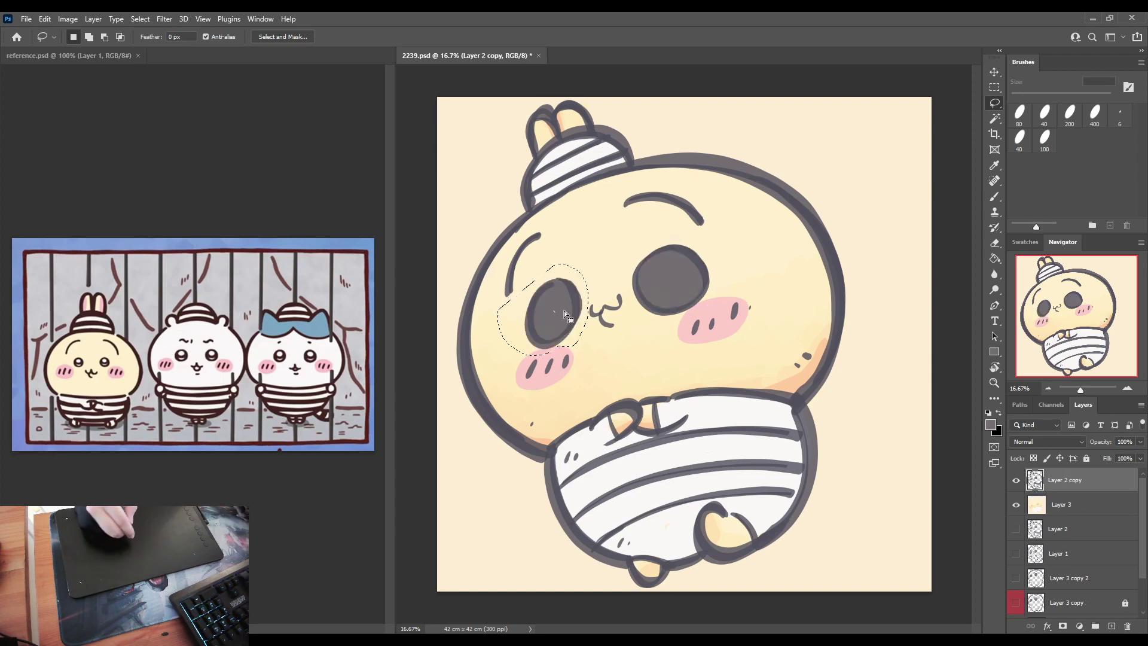
Step: Distort the selected eye to about 123% width by stretching its upper-left corner outward, shift it slightly left and down, and deselect
{"action": "key", "text": "ctrl+t"}
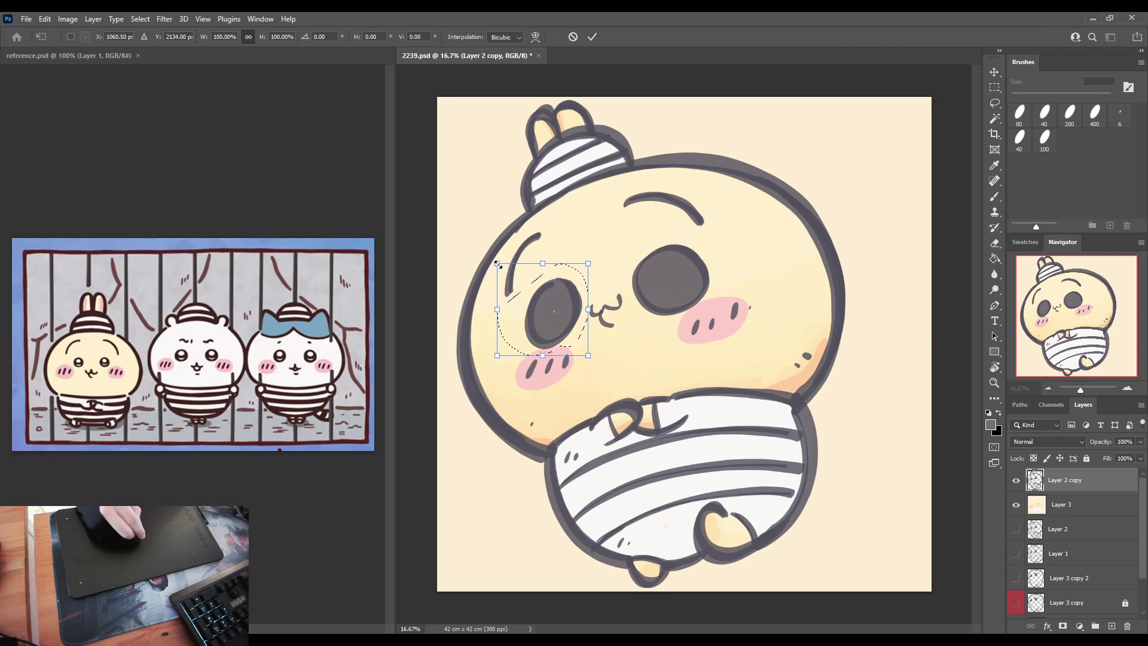
{"action": "mouse_move", "coordinate": [496, 263]}
{"action": "left_mouse_down"}
{"action": "mouse_move", "coordinate": [484, 250]}
{"action": "mouse_move", "coordinate": [497, 263]}
{"action": "mouse_move", "coordinate": [491, 253]}
{"action": "mouse_move", "coordinate": [479, 263]}
{"action": "left_mouse_up"}
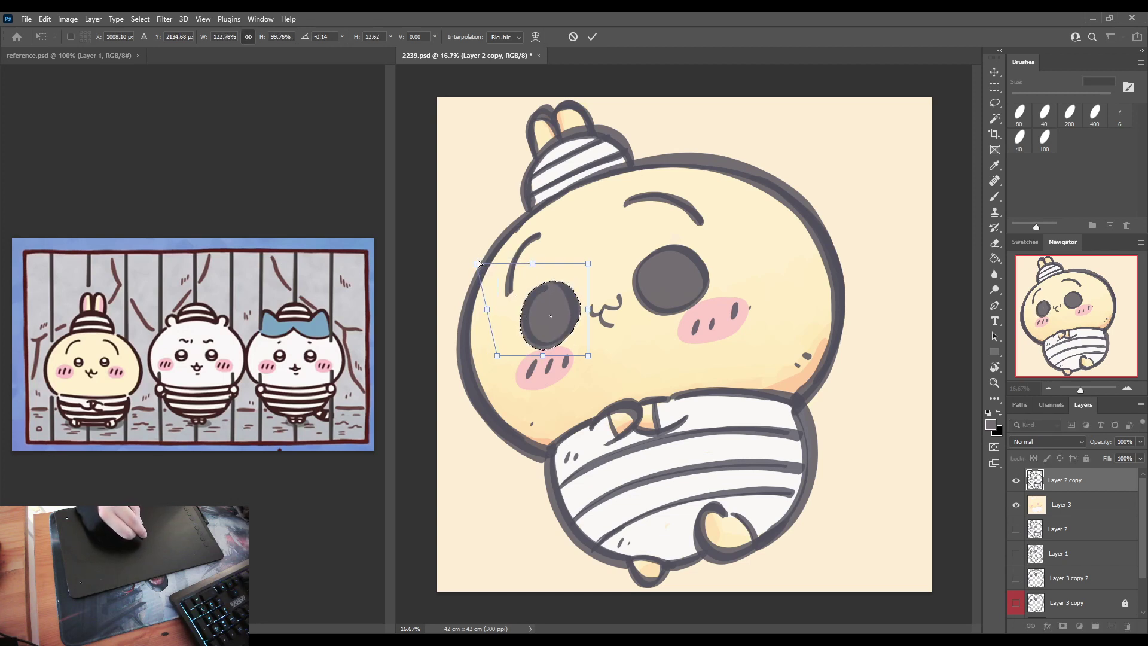
{"action": "left_click_drag", "start_coordinate": [558, 300], "coordinate": [560, 277]}
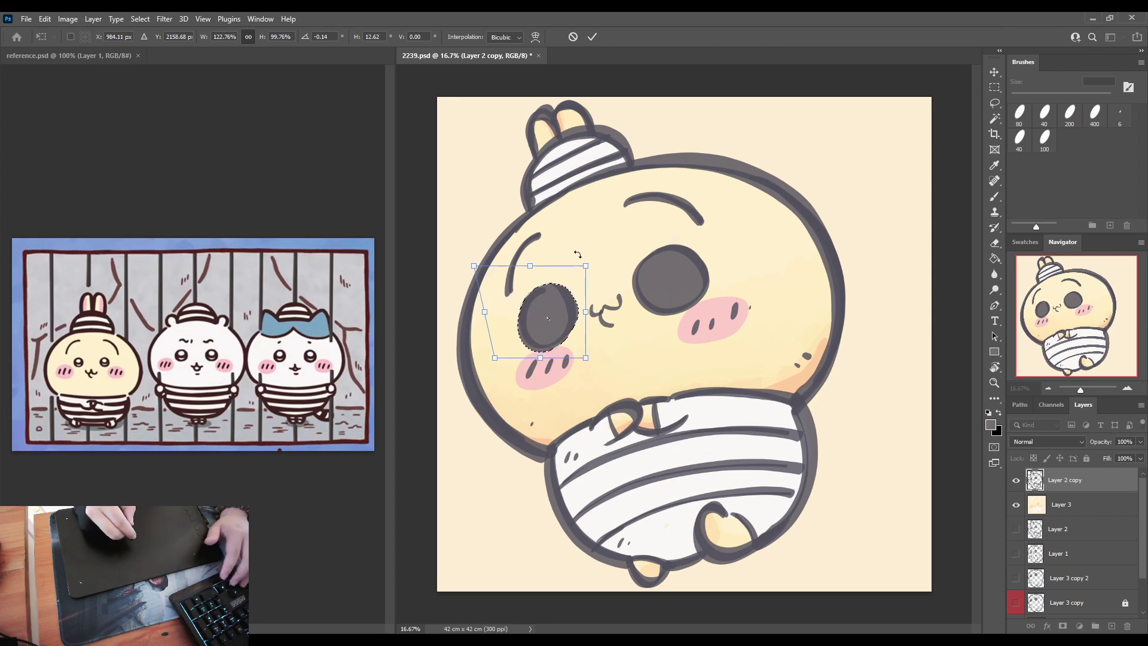
{"action": "key", "text": "Return"}
{"action": "key", "text": "ctrl+d"}
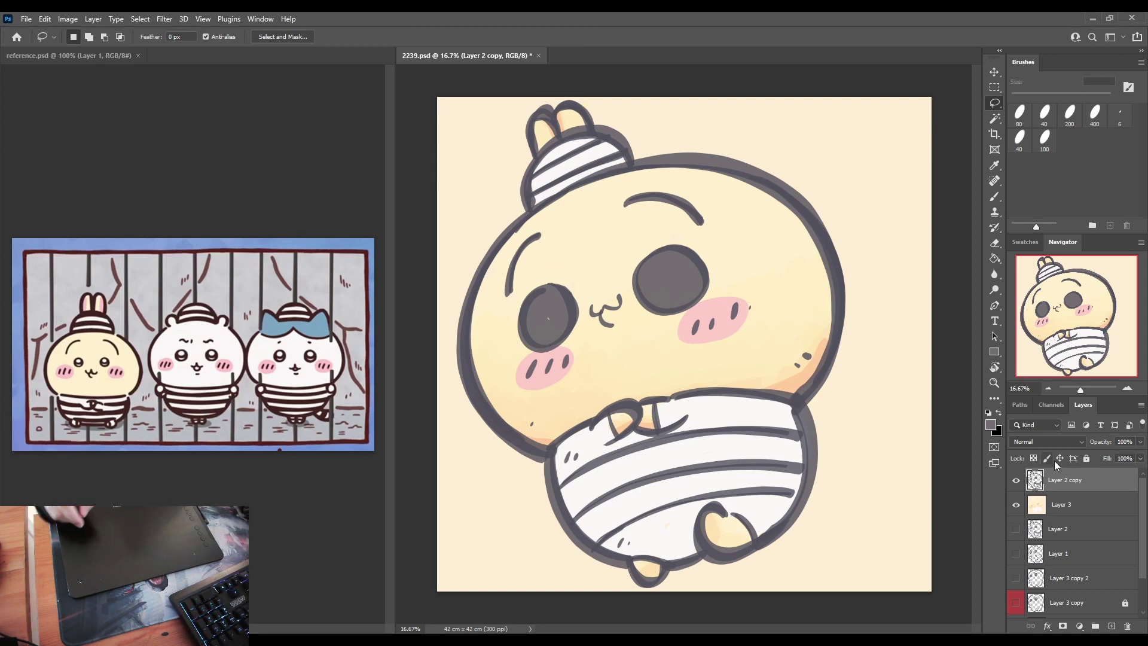
Step: On Layer 3, fill both eyes with dark grey and add a small peach shadow below the mouth
{"action": "left_click", "coordinate": [1052, 505]}
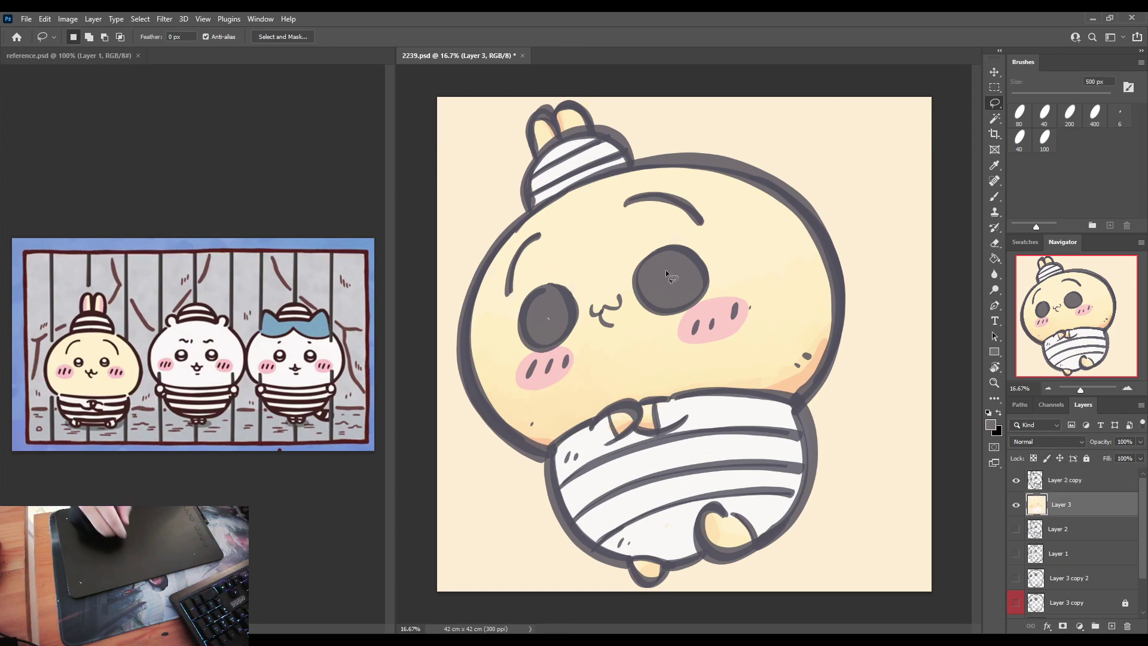
{"action": "key", "text": "b"}
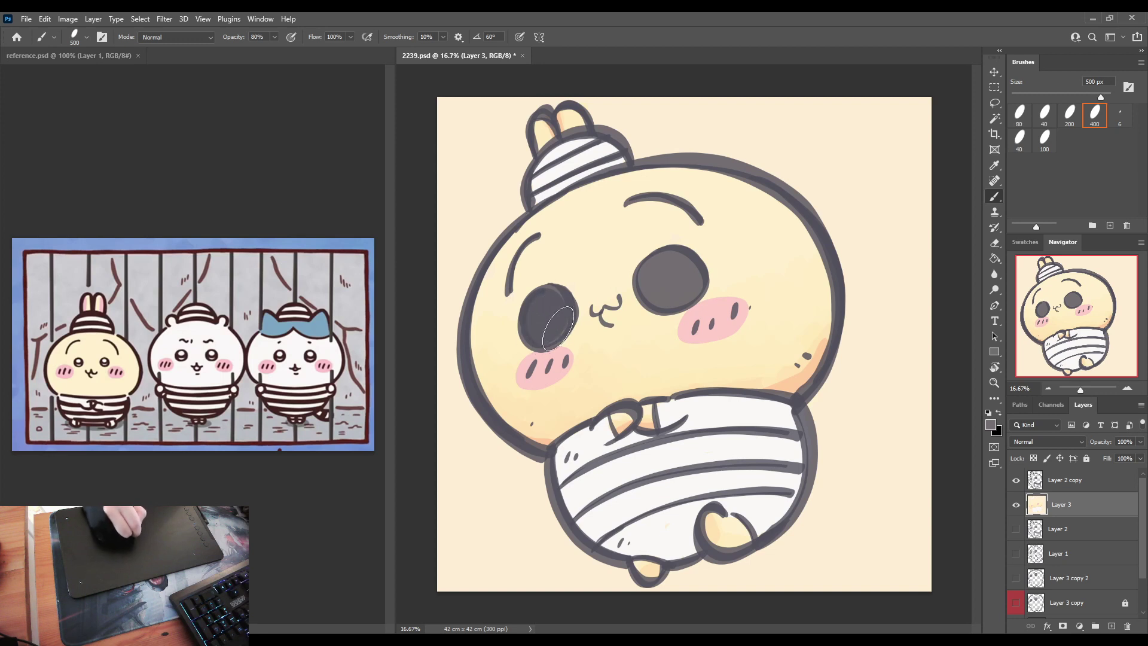
{"action": "left_click_drag", "start_coordinate": [682, 284], "coordinate": [666, 290]}
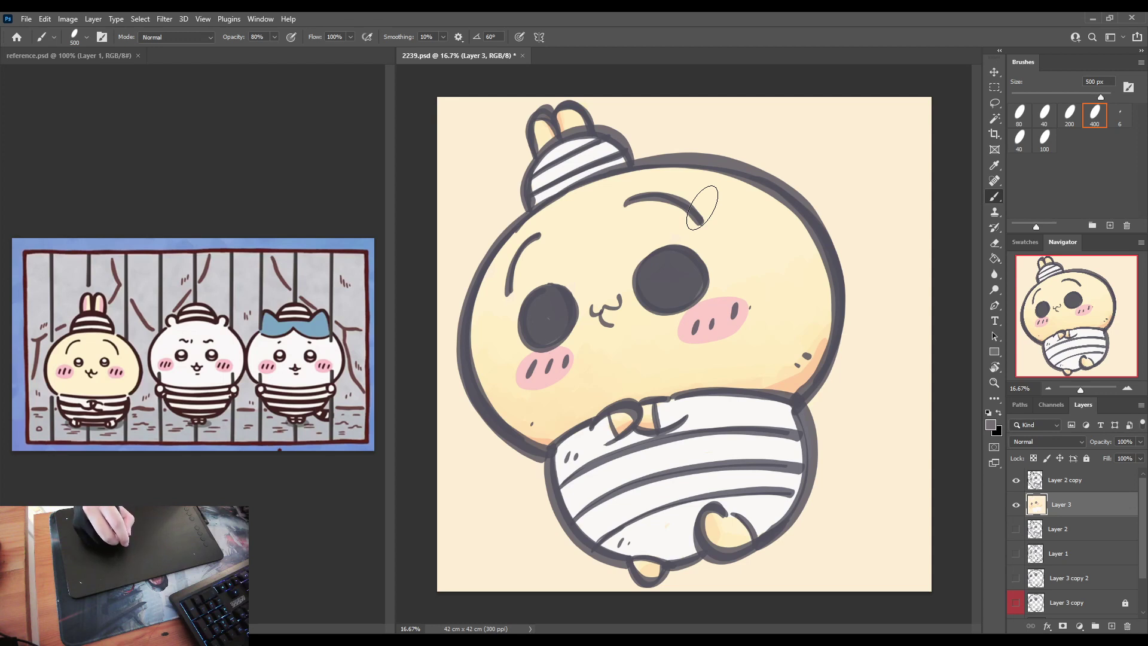
{"action": "left_click", "coordinate": [800, 384], "text": "alt"}
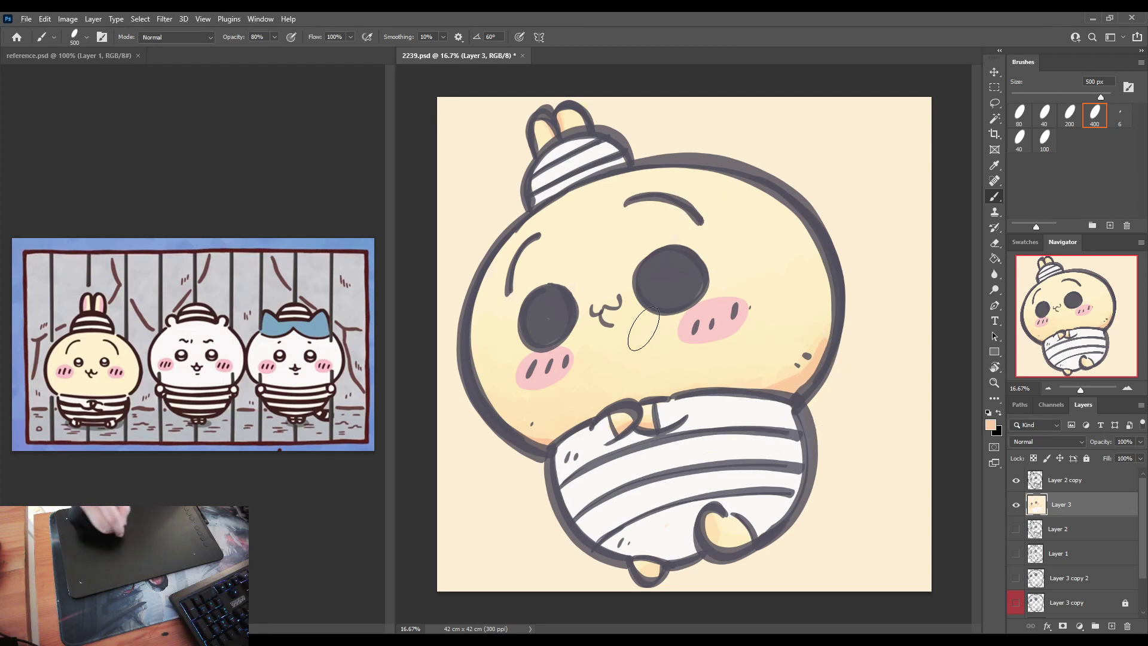
{"action": "left_click_drag", "start_coordinate": [610, 326], "coordinate": [613, 328]}
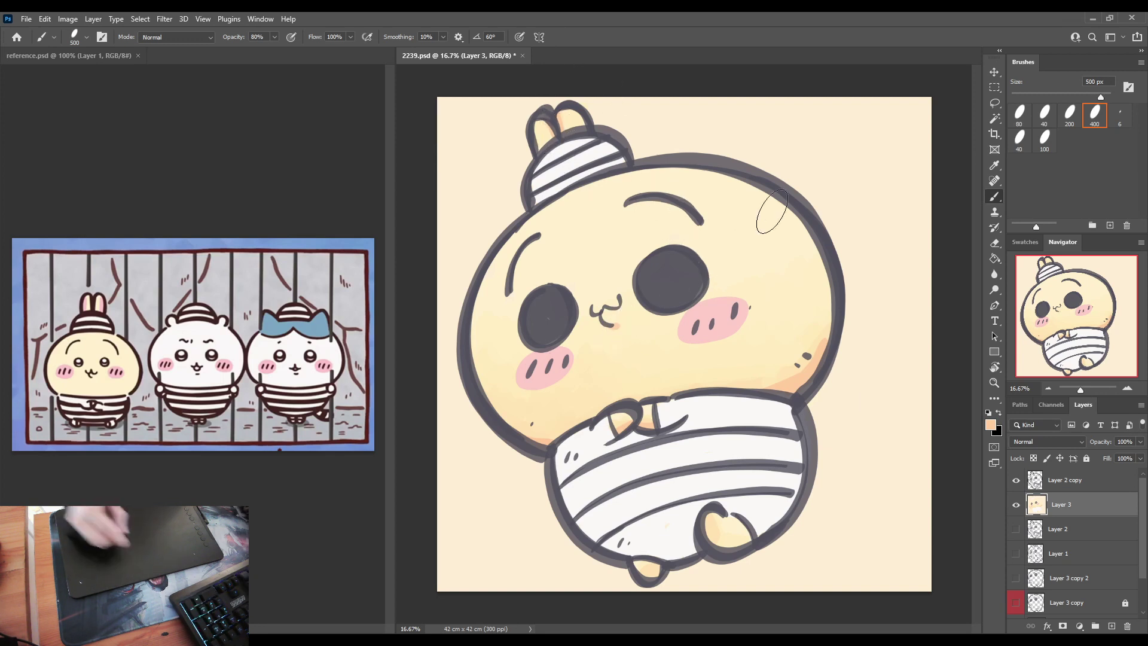
Step: On Layer 3, sample grey and paint a curved mid-grey shadow across the lower part of the striped shirt on both sides of the raised foot
{"action": "left_click", "coordinate": [811, 447], "text": "alt"}
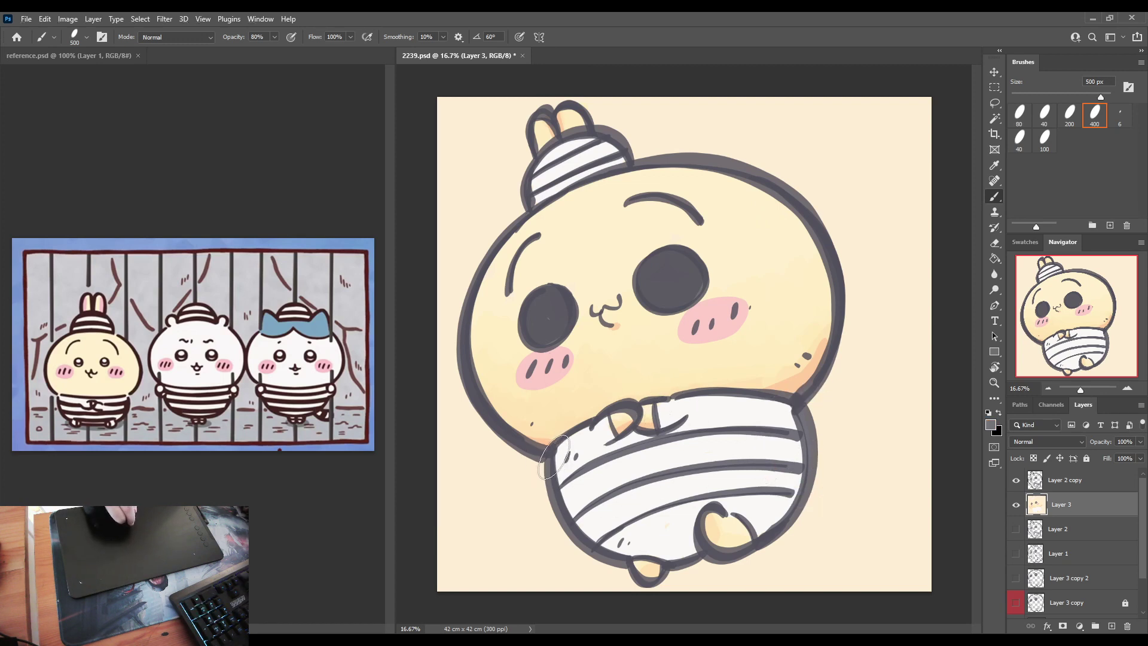
{"action": "mouse_move", "coordinate": [553, 457]}
{"action": "left_mouse_down"}
{"action": "mouse_move", "coordinate": [556, 484]}
{"action": "mouse_move", "coordinate": [607, 535]}
{"action": "mouse_move", "coordinate": [688, 547]}
{"action": "left_mouse_up"}
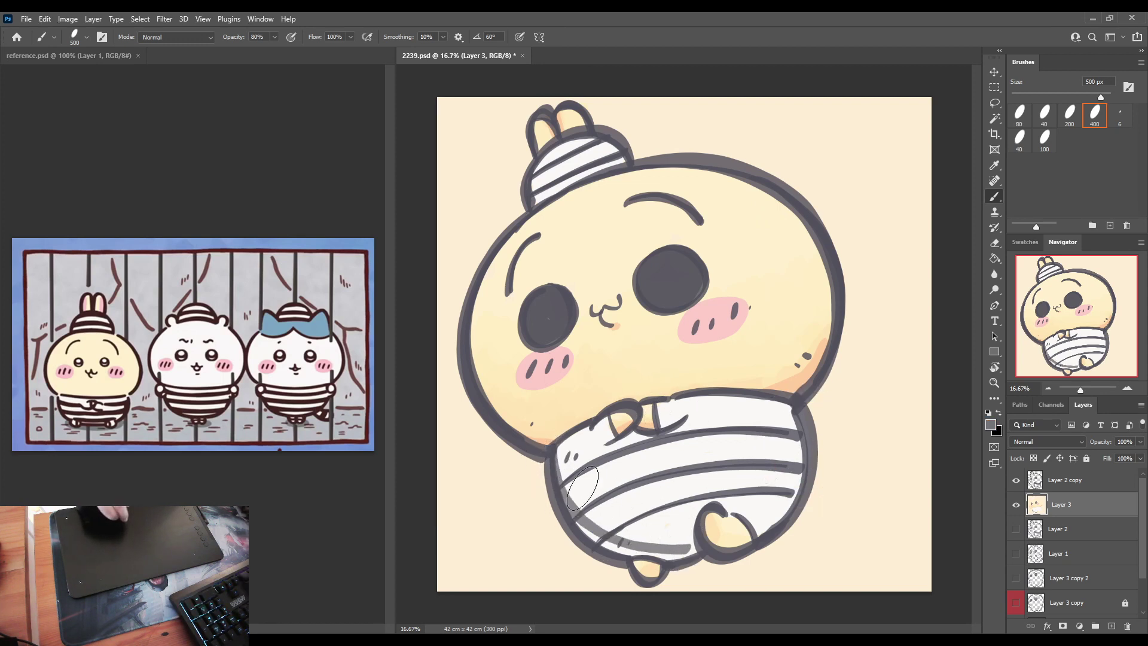
{"action": "mouse_move", "coordinate": [583, 488]}
{"action": "left_mouse_down"}
{"action": "mouse_move", "coordinate": [556, 505]}
{"action": "mouse_move", "coordinate": [688, 529]}
{"action": "mouse_move", "coordinate": [746, 508]}
{"action": "left_mouse_up"}
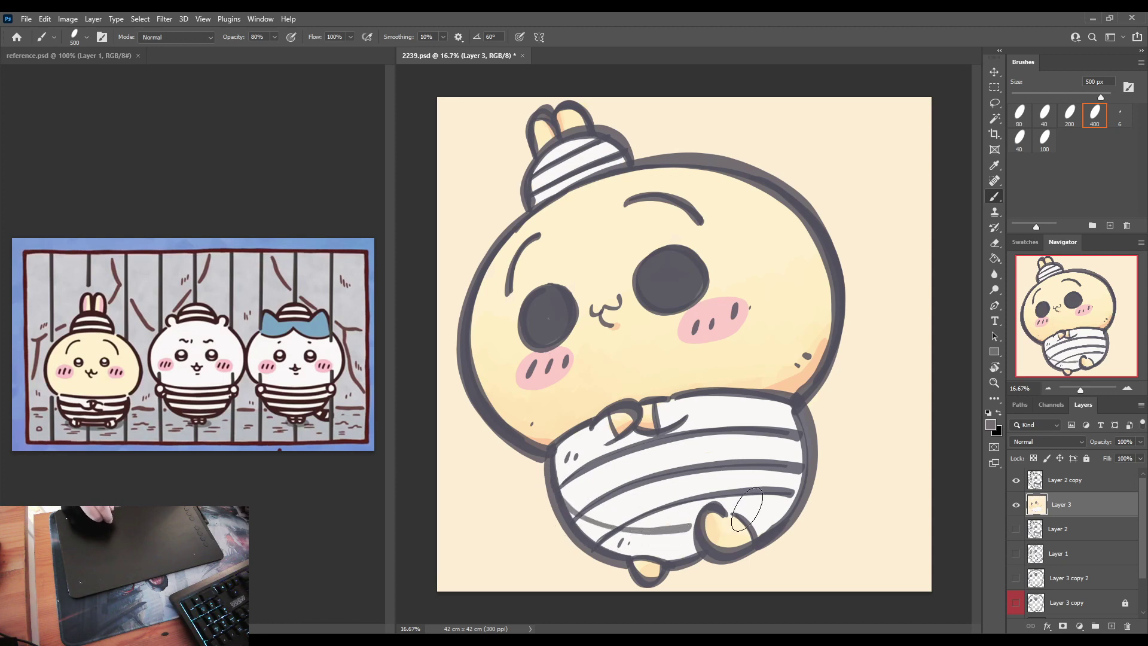
{"action": "left_click", "coordinate": [598, 516], "text": "alt"}
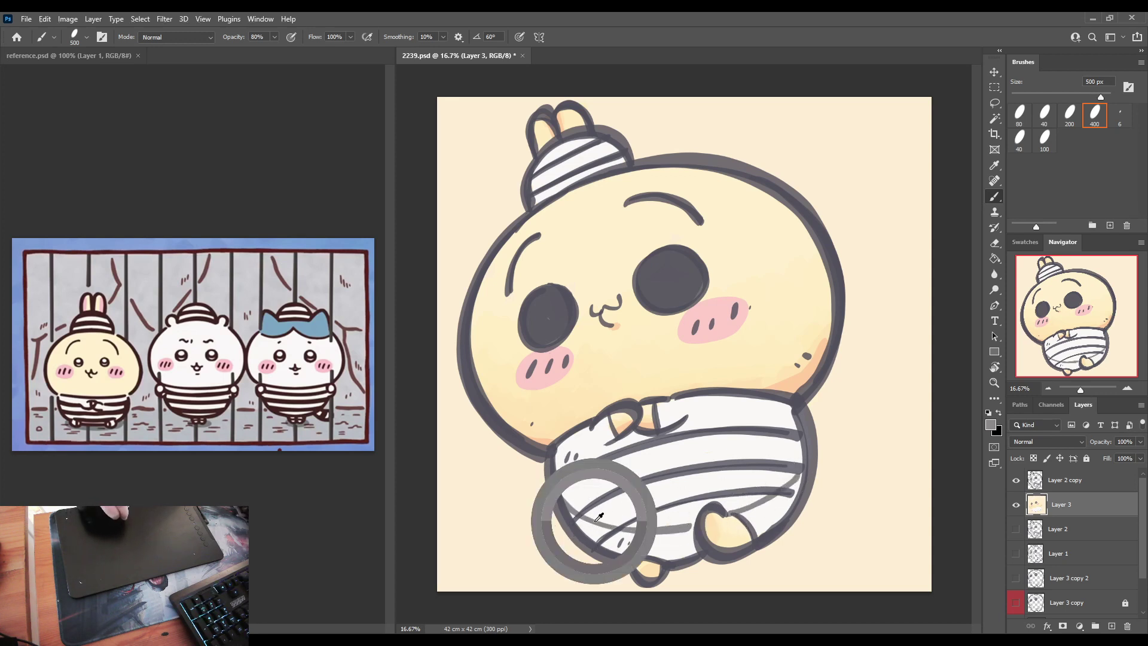
{"action": "mouse_move", "coordinate": [598, 517]}
{"action": "left_mouse_down"}
{"action": "mouse_move", "coordinate": [565, 535]}
{"action": "mouse_move", "coordinate": [574, 502]}
{"action": "mouse_move", "coordinate": [599, 533]}
{"action": "mouse_move", "coordinate": [649, 540]}
{"action": "mouse_move", "coordinate": [568, 524]}
{"action": "mouse_move", "coordinate": [684, 545]}
{"action": "mouse_move", "coordinate": [800, 488]}
{"action": "left_mouse_up"}
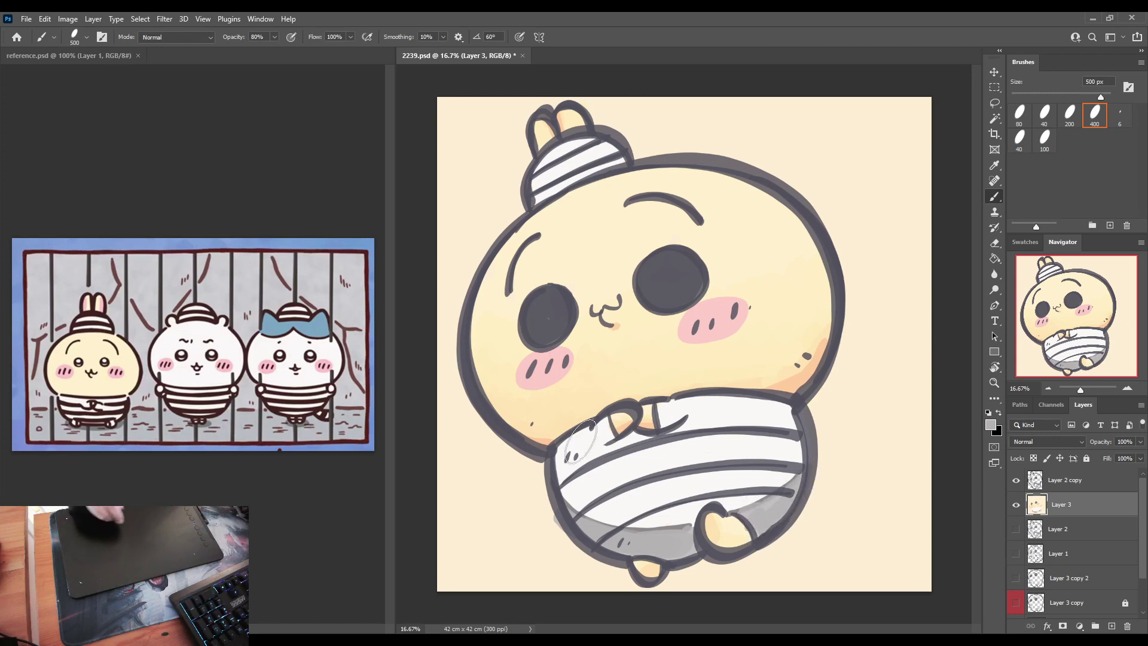
Step: Add small grey shadows on the shirt under the hands and below the chin at the right shoulder, with two short marks beside it
{"action": "mouse_move", "coordinate": [598, 447]}
{"action": "left_mouse_down"}
{"action": "mouse_move", "coordinate": [664, 446]}
{"action": "mouse_move", "coordinate": [604, 443]}
{"action": "left_mouse_up"}
{"action": "key", "text": "ctrl+z"}
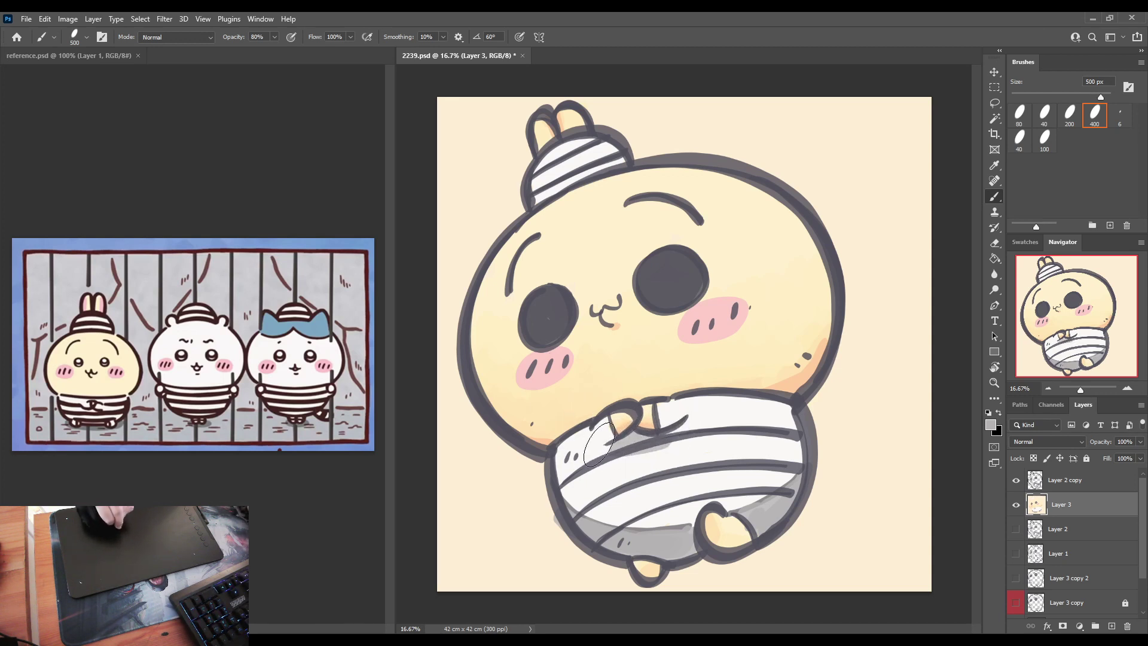
{"action": "mouse_move", "coordinate": [782, 385]}
{"action": "left_mouse_down"}
{"action": "mouse_move", "coordinate": [743, 397]}
{"action": "mouse_move", "coordinate": [789, 413]}
{"action": "left_mouse_up"}
{"action": "left_click", "coordinate": [747, 415]}
{"action": "left_click", "coordinate": [755, 413]}
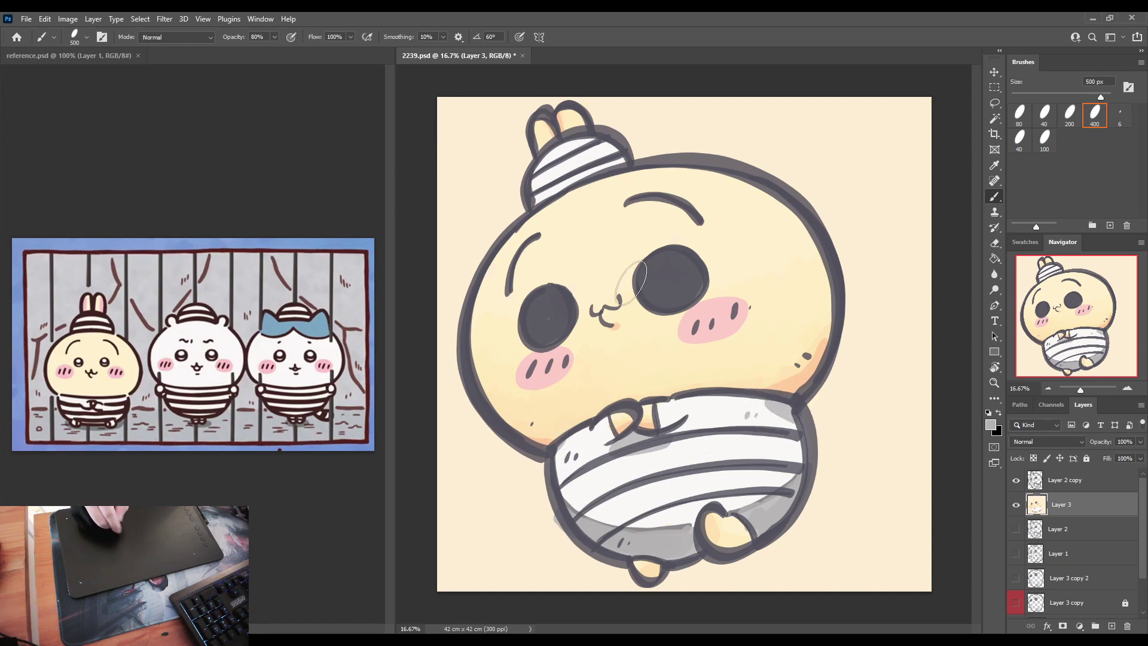
Step: Shade the left side of the striped hat with light grey, blending it into the white with sampled in-between tones
{"action": "mouse_move", "coordinate": [537, 159]}
{"action": "left_mouse_down"}
{"action": "mouse_move", "coordinate": [528, 201]}
{"action": "mouse_move", "coordinate": [544, 185]}
{"action": "left_mouse_up"}
{"action": "left_click", "coordinate": [546, 159], "text": "alt"}
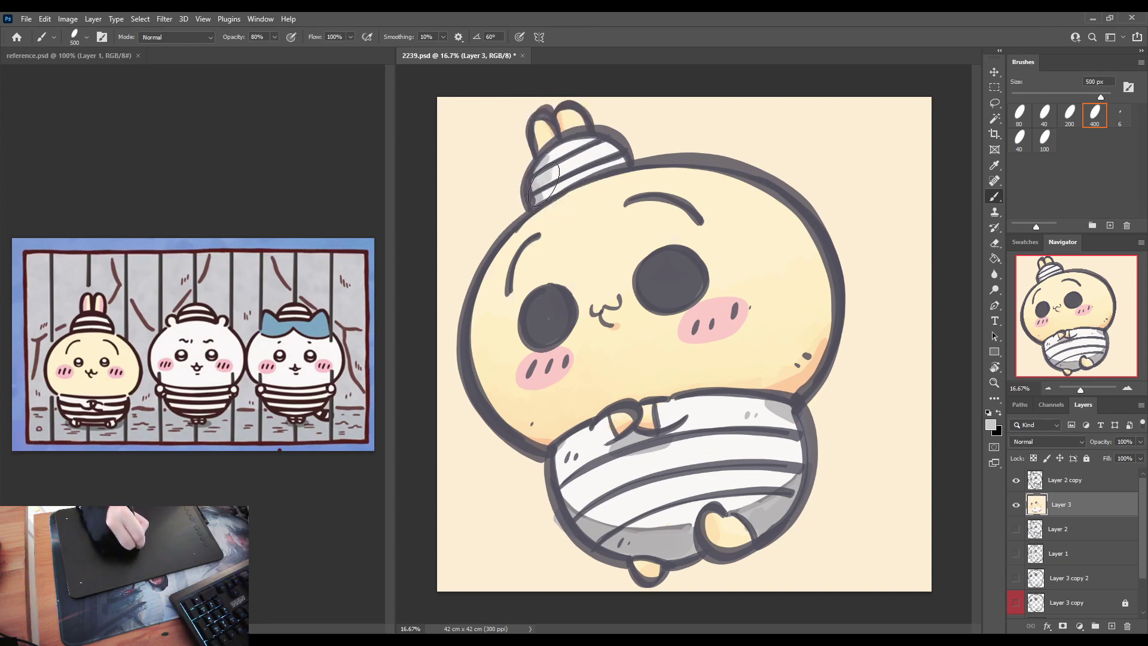
{"action": "left_click", "coordinate": [550, 173], "text": "alt"}
{"action": "left_click", "coordinate": [547, 172], "text": "alt"}
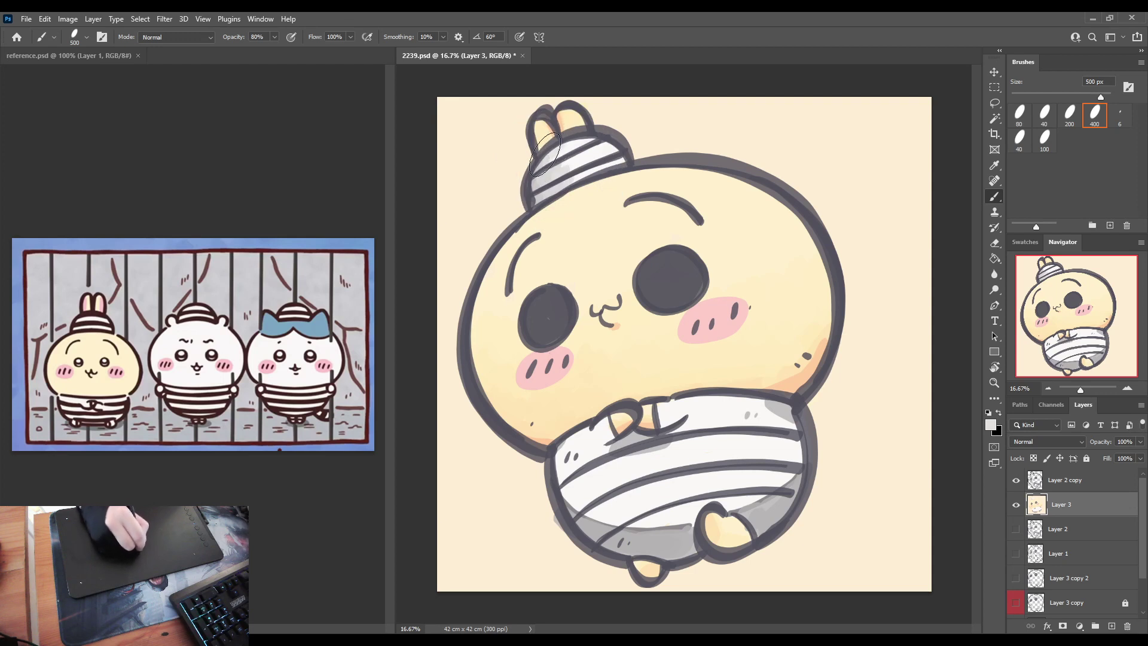
Step: Paint a darker grey shadow along the hat's lower edge and deepen the shadow along the bottom edge of the shirt
{"action": "key", "text": "i"}
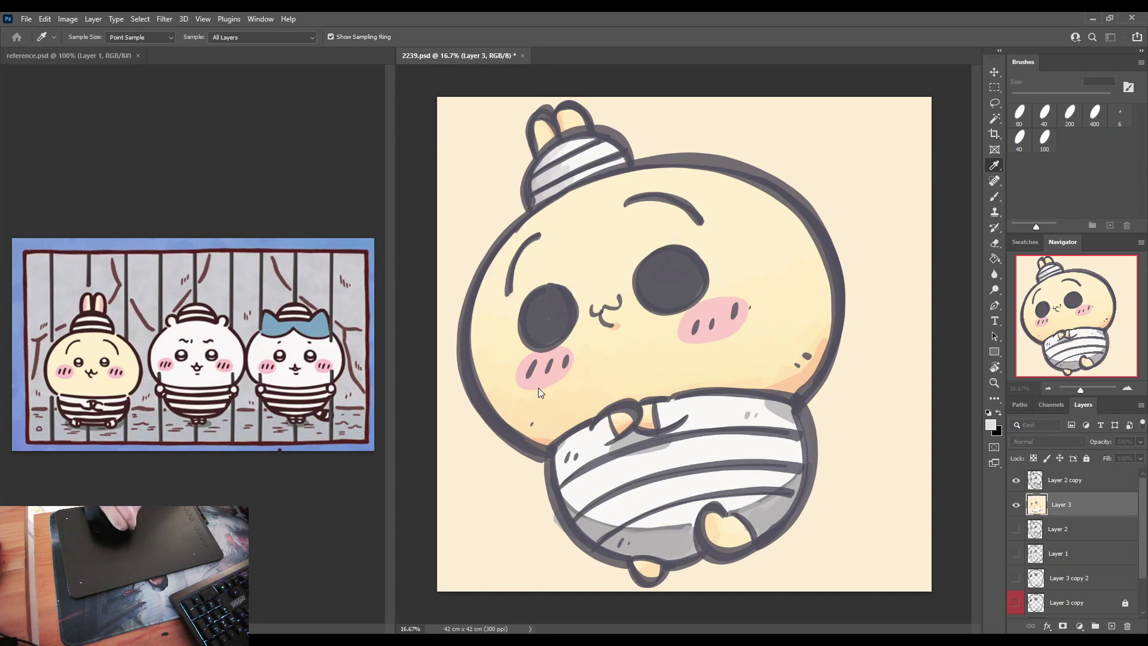
{"action": "key", "text": "b"}
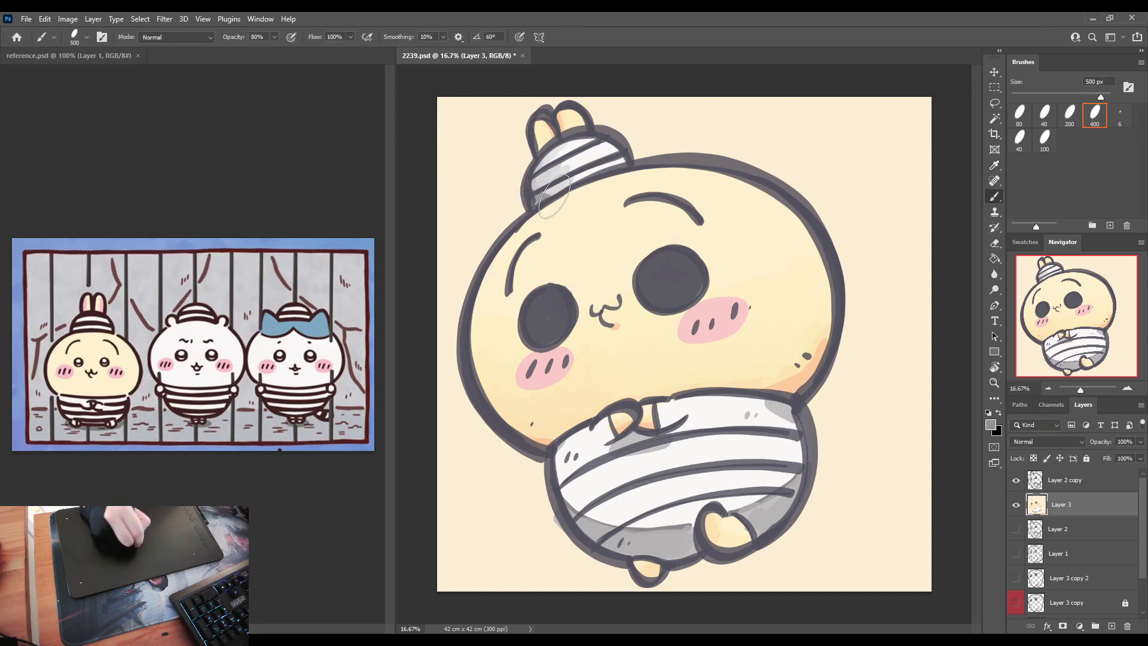
{"action": "left_click_drag", "start_coordinate": [535, 190], "coordinate": [628, 161]}
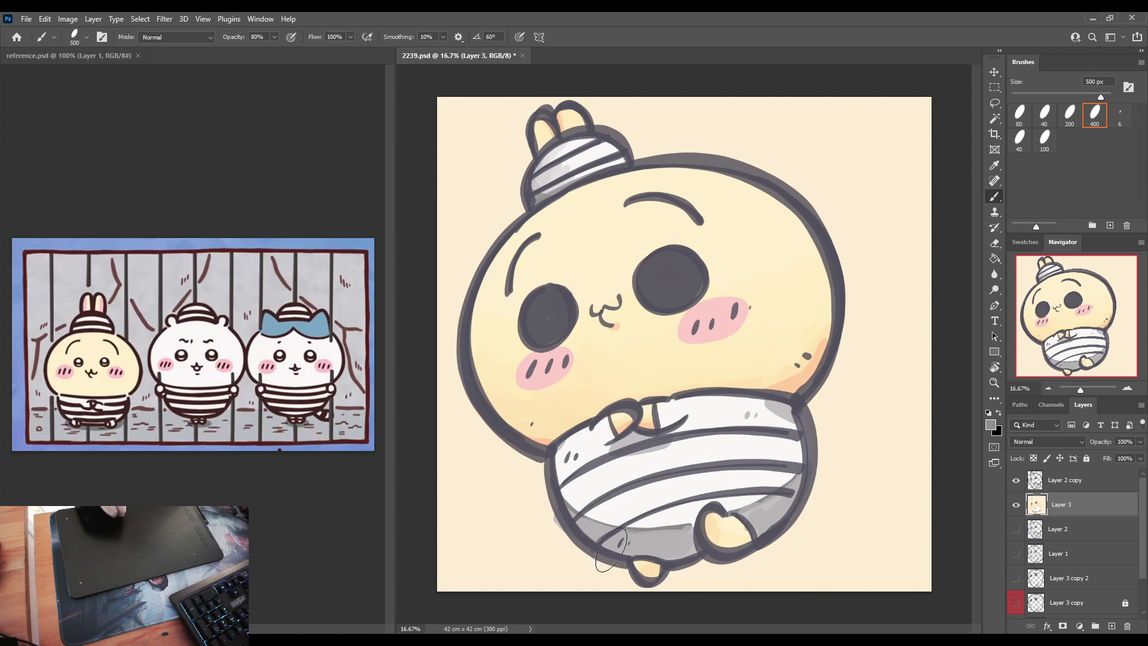
{"action": "mouse_move", "coordinate": [633, 559]}
{"action": "left_mouse_down"}
{"action": "mouse_move", "coordinate": [688, 556]}
{"action": "mouse_move", "coordinate": [616, 565]}
{"action": "mouse_move", "coordinate": [774, 523]}
{"action": "mouse_move", "coordinate": [752, 535]}
{"action": "left_mouse_up"}
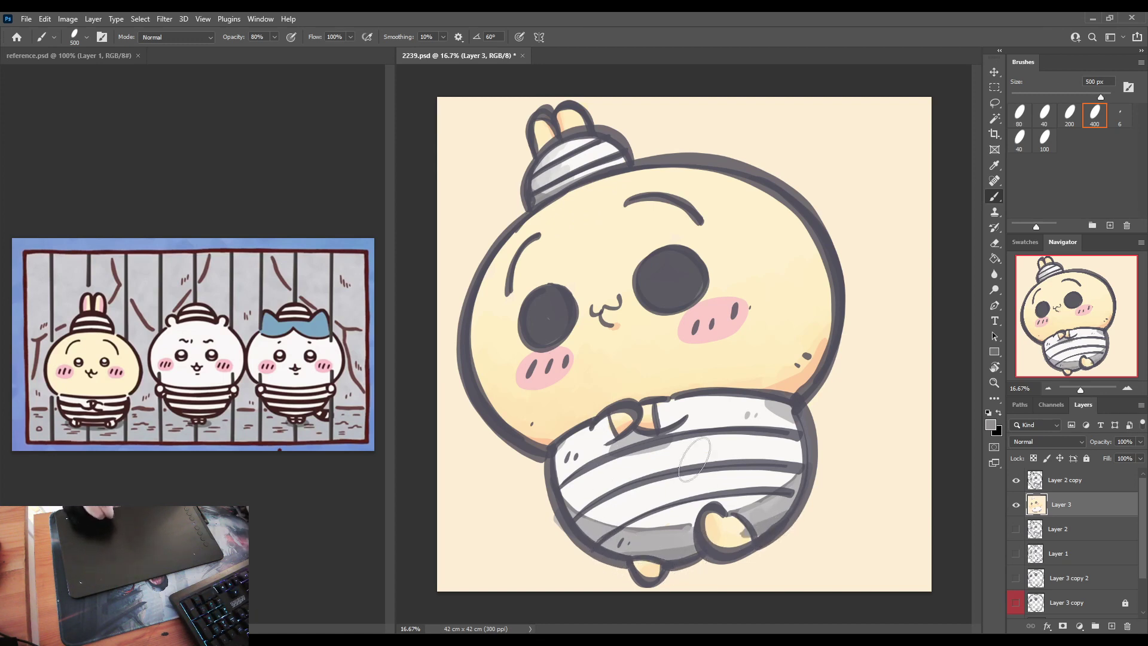
Step: Sample peach tones and blend soft peach shading along the lower cheeks and the top of the forehead below the hat
{"action": "left_click", "coordinate": [797, 361], "text": "alt"}
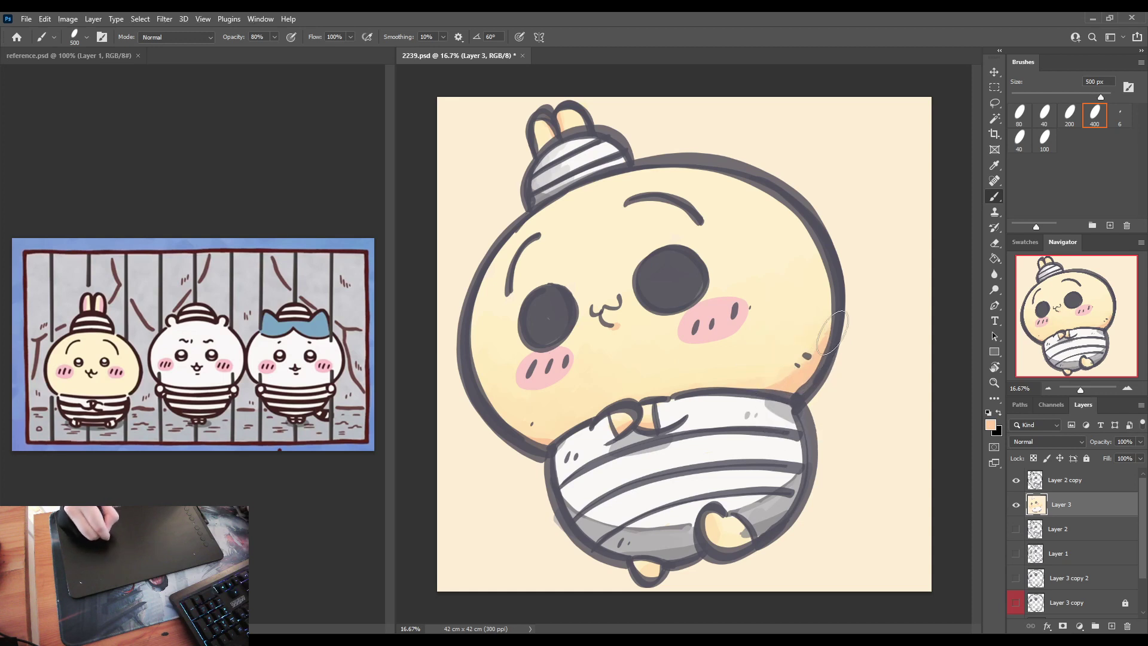
{"action": "mouse_move", "coordinate": [524, 436]}
{"action": "left_mouse_down"}
{"action": "mouse_move", "coordinate": [491, 407]}
{"action": "mouse_move", "coordinate": [544, 434]}
{"action": "mouse_move", "coordinate": [495, 414]}
{"action": "left_mouse_up"}
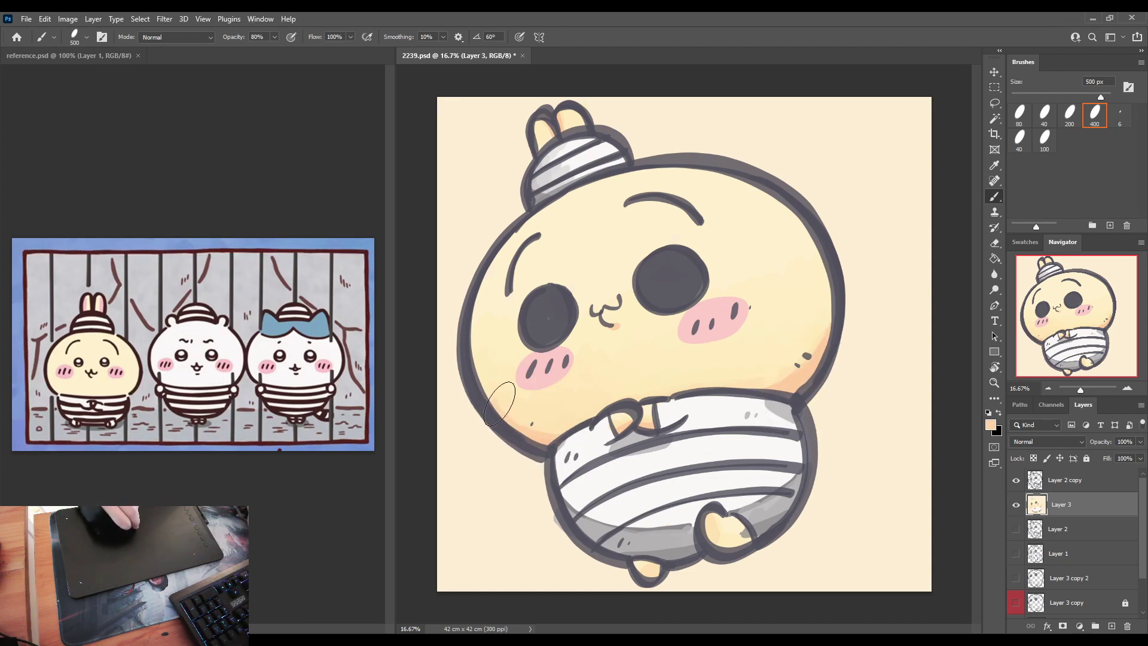
{"action": "left_click", "coordinate": [529, 420], "text": "alt"}
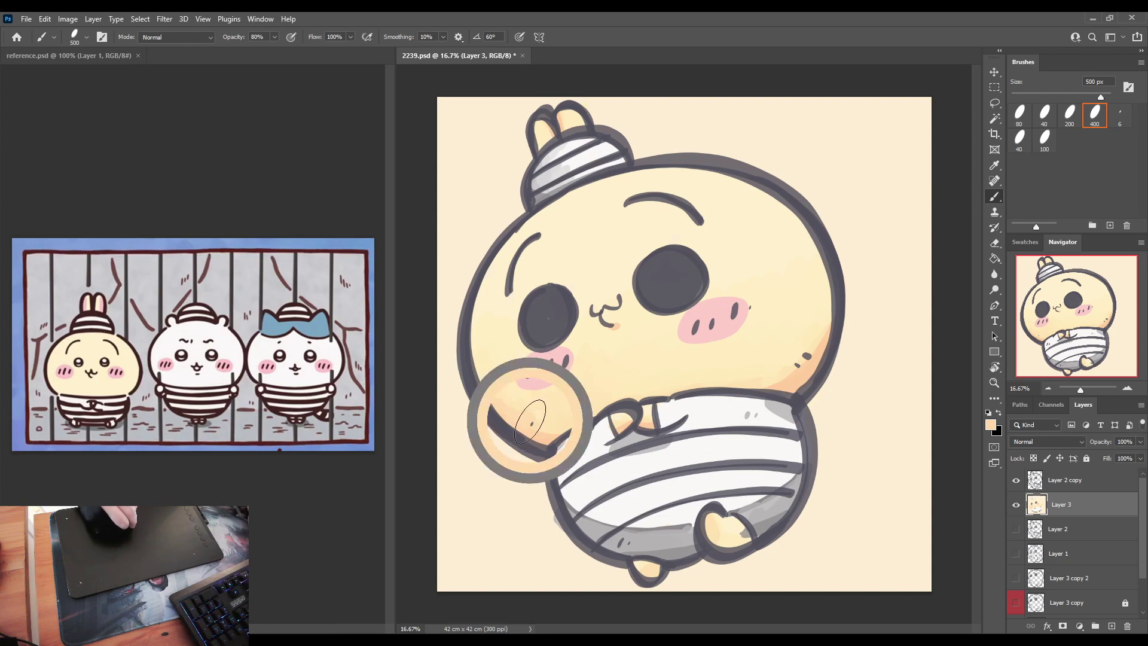
{"action": "left_click", "coordinate": [571, 417], "text": "alt"}
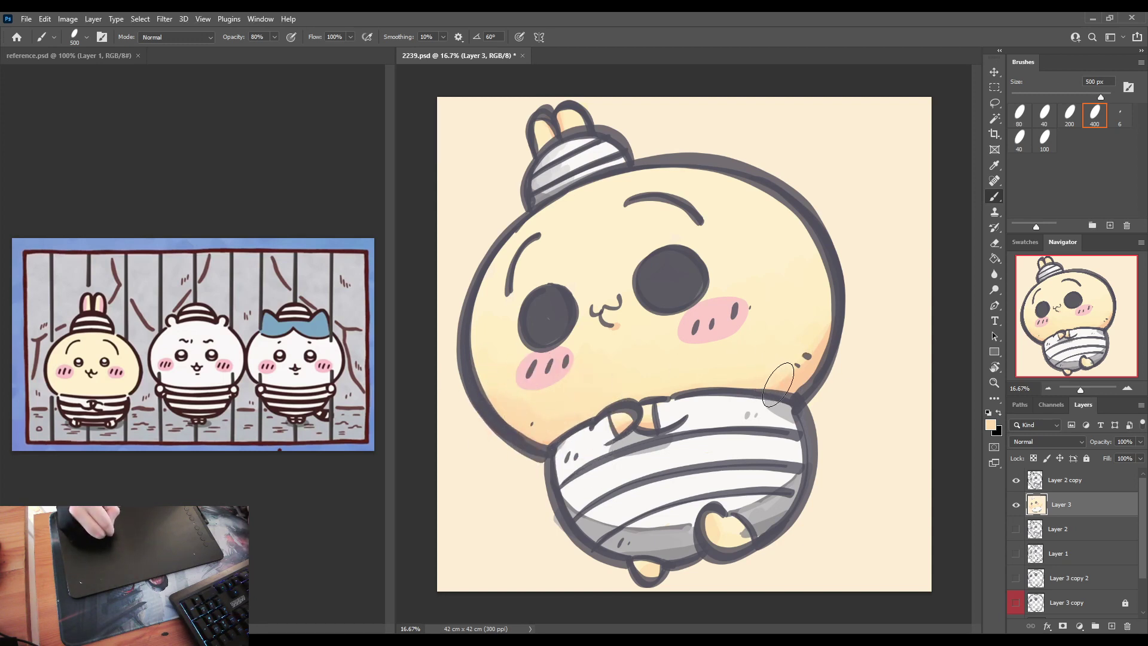
{"action": "left_click", "coordinate": [780, 383], "text": "alt"}
{"action": "left_click", "coordinate": [798, 359], "text": "alt"}
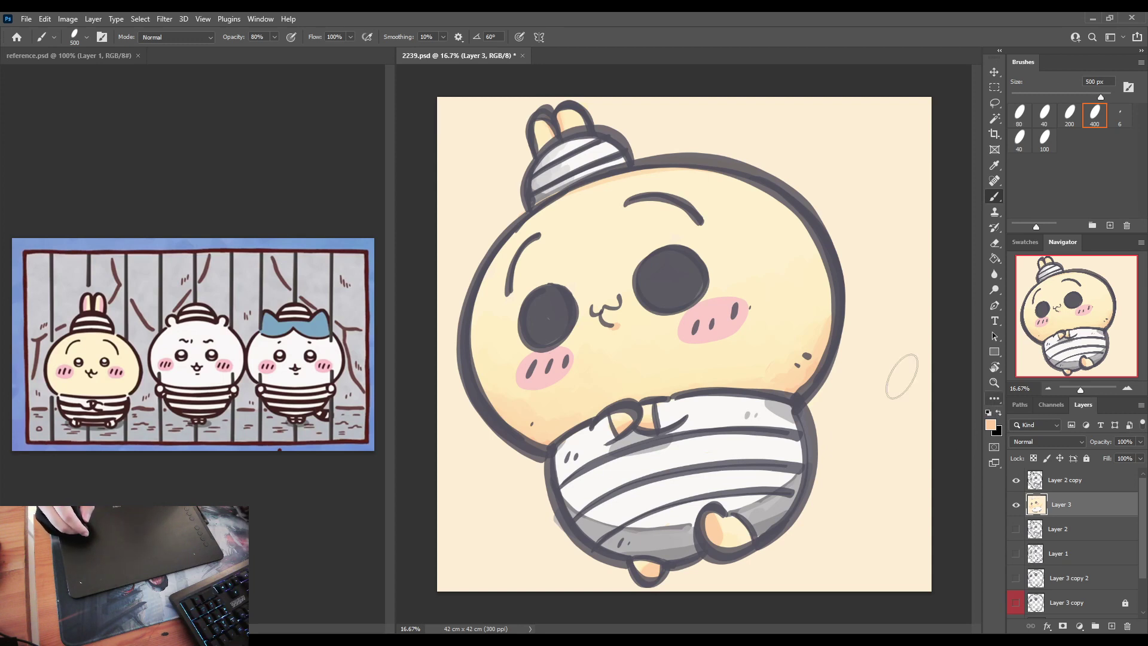
Step: Reinforce the grey shadow along the hat's lower edge, and toggle the Layer 2 copy line art off and on to check the colouring
{"action": "left_click", "coordinate": [542, 195], "text": "alt"}
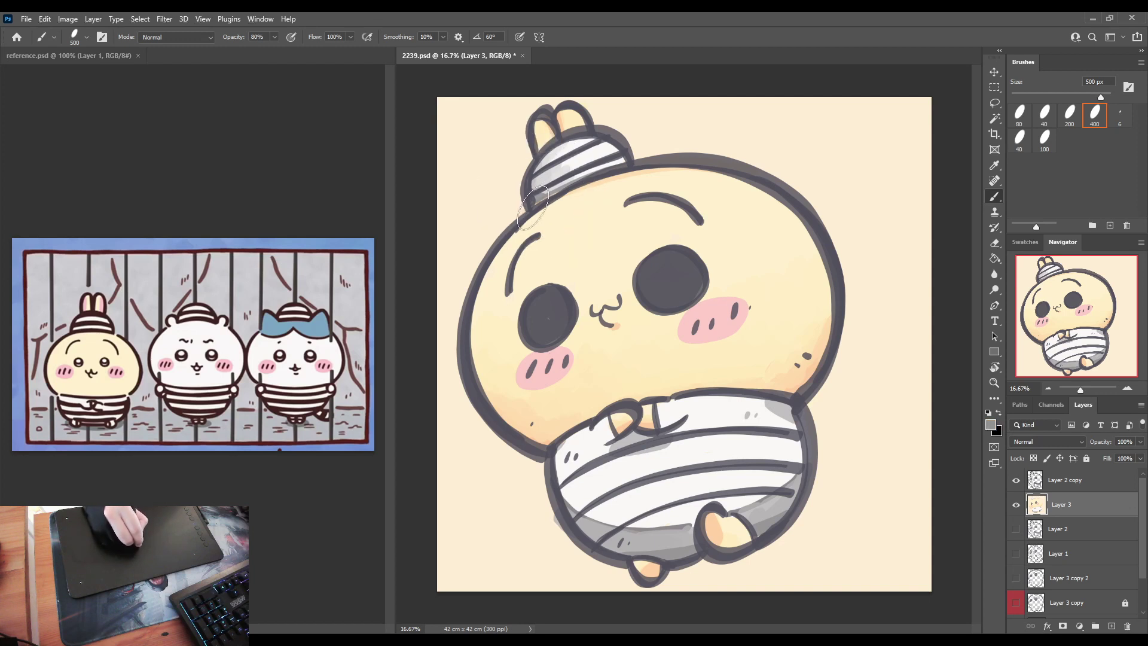
{"action": "mouse_move", "coordinate": [534, 206]}
{"action": "left_mouse_down"}
{"action": "mouse_move", "coordinate": [620, 160]}
{"action": "mouse_move", "coordinate": [604, 159]}
{"action": "left_mouse_up"}
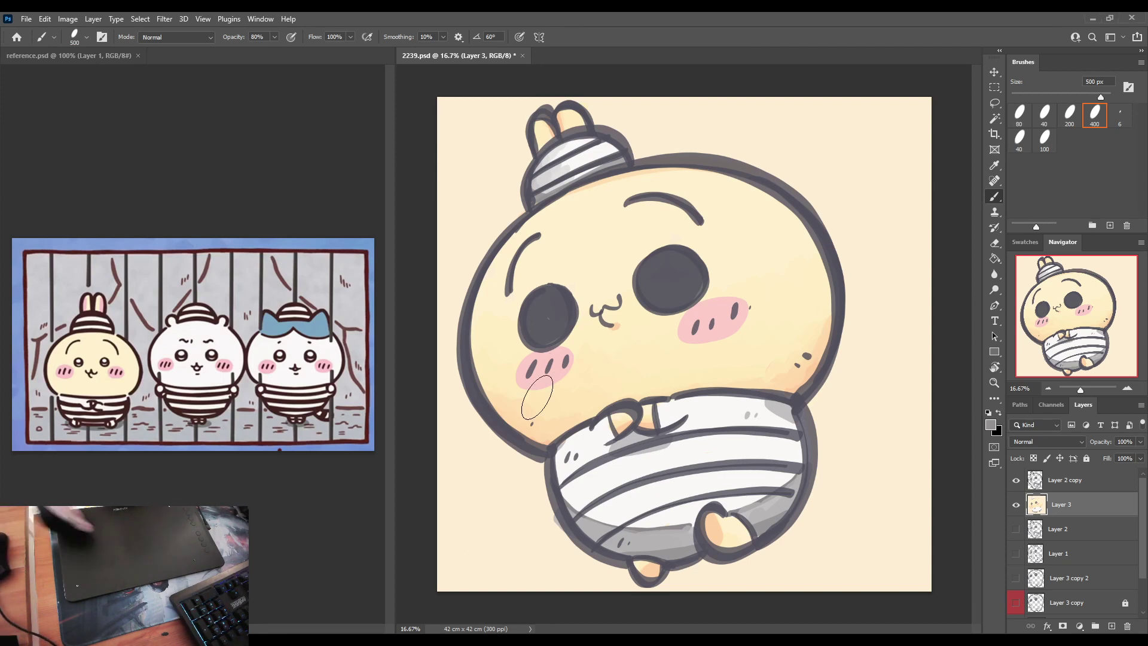
{"action": "left_click", "coordinate": [1017, 481]}
{"action": "left_click", "coordinate": [1016, 482]}
{"action": "left_click", "coordinate": [1017, 481]}
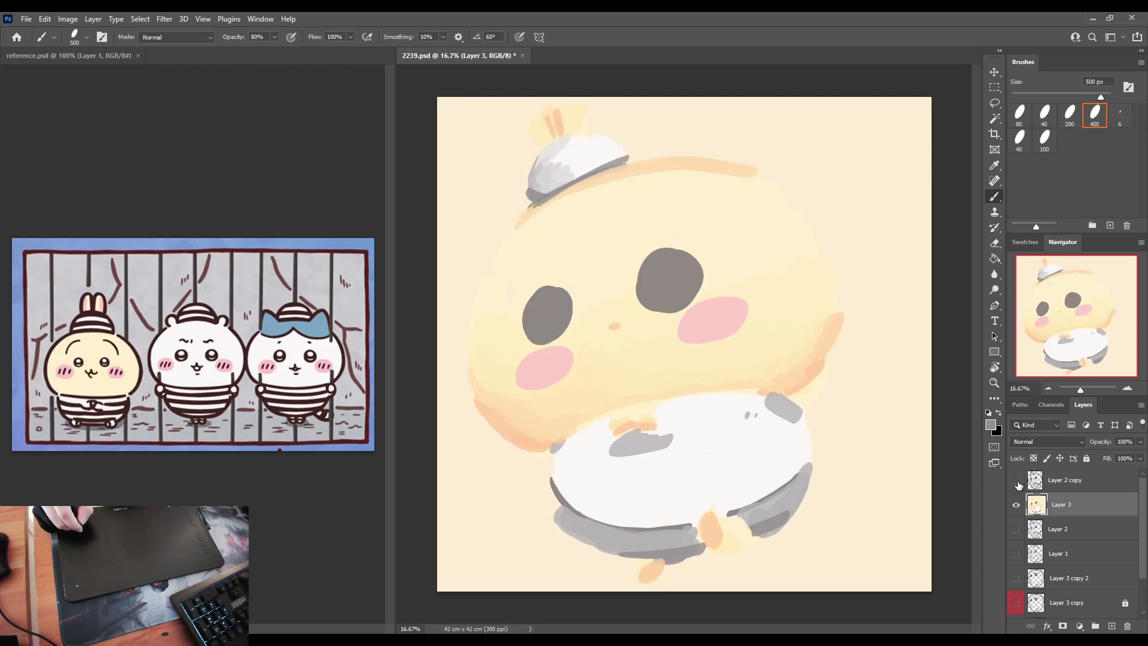
{"action": "left_click", "coordinate": [1016, 481]}
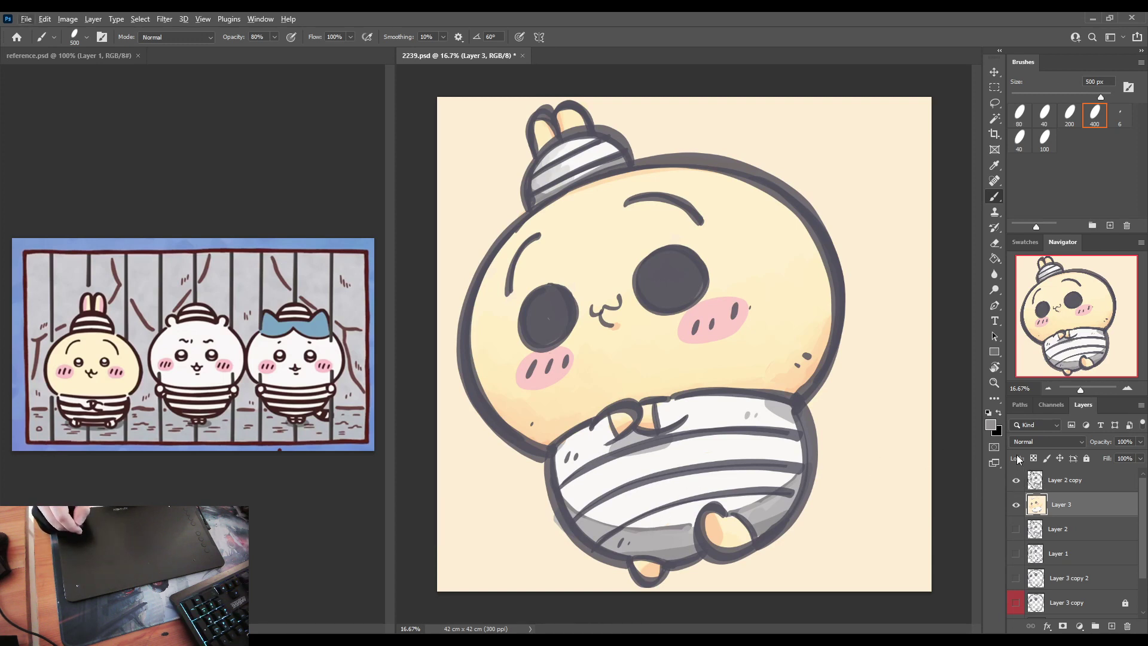
Step: Blend light grey shading into the white shirt along its left and right sides with sampled light tones
{"action": "left_click", "coordinate": [785, 411], "text": "alt"}
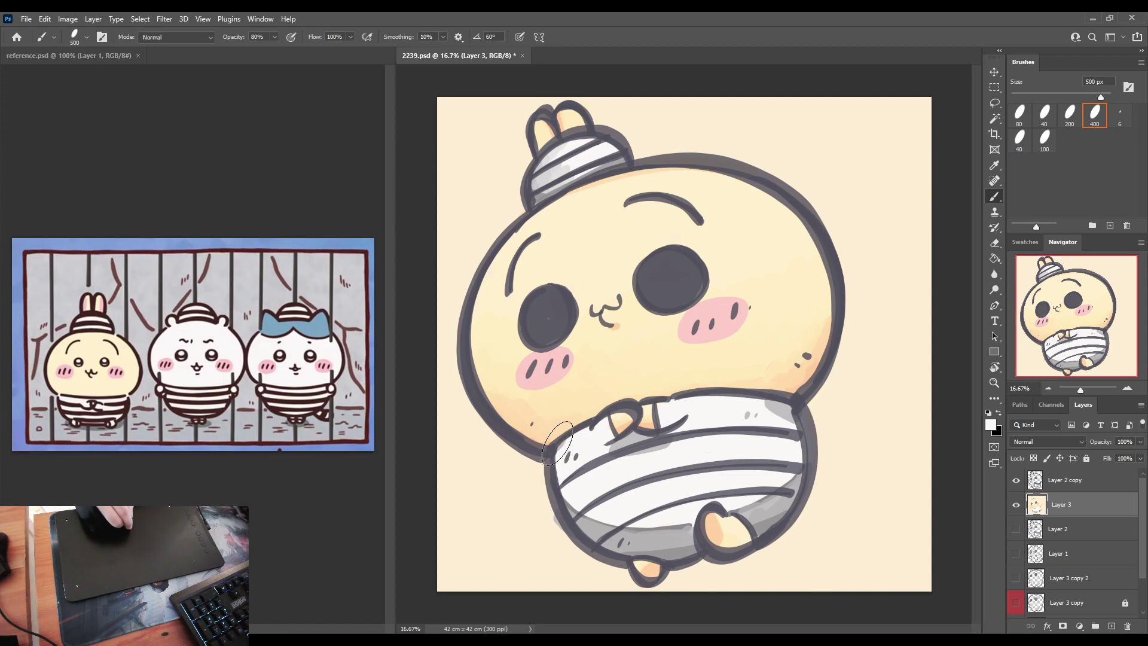
{"action": "left_click", "coordinate": [777, 416], "text": "alt"}
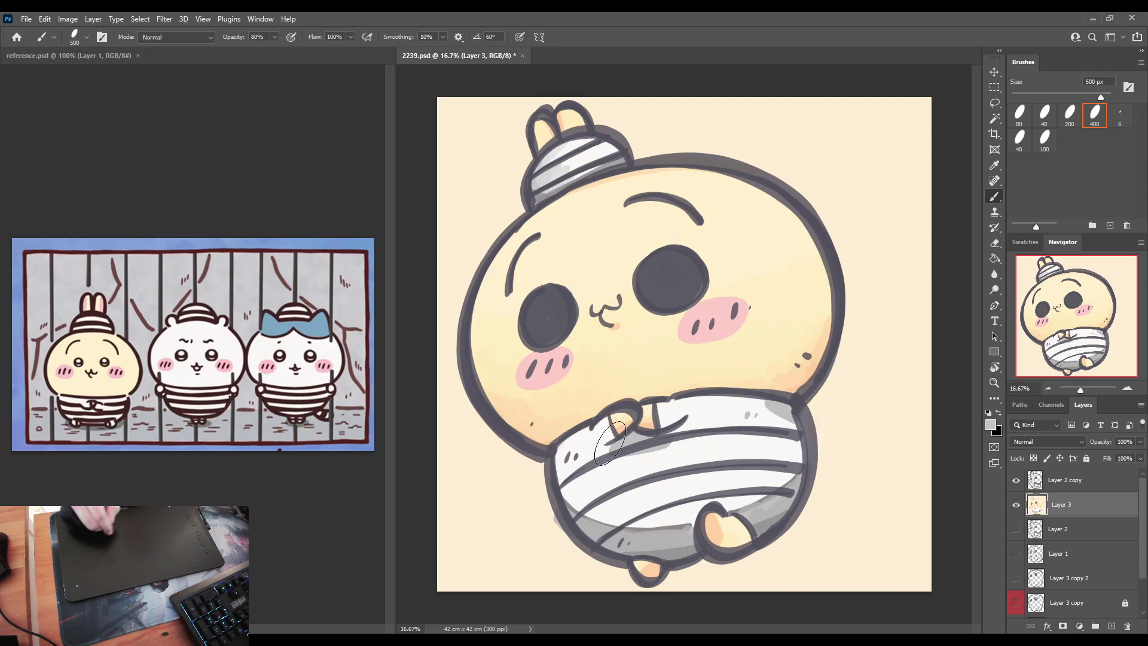
{"action": "left_click_drag", "start_coordinate": [563, 456], "coordinate": [581, 490]}
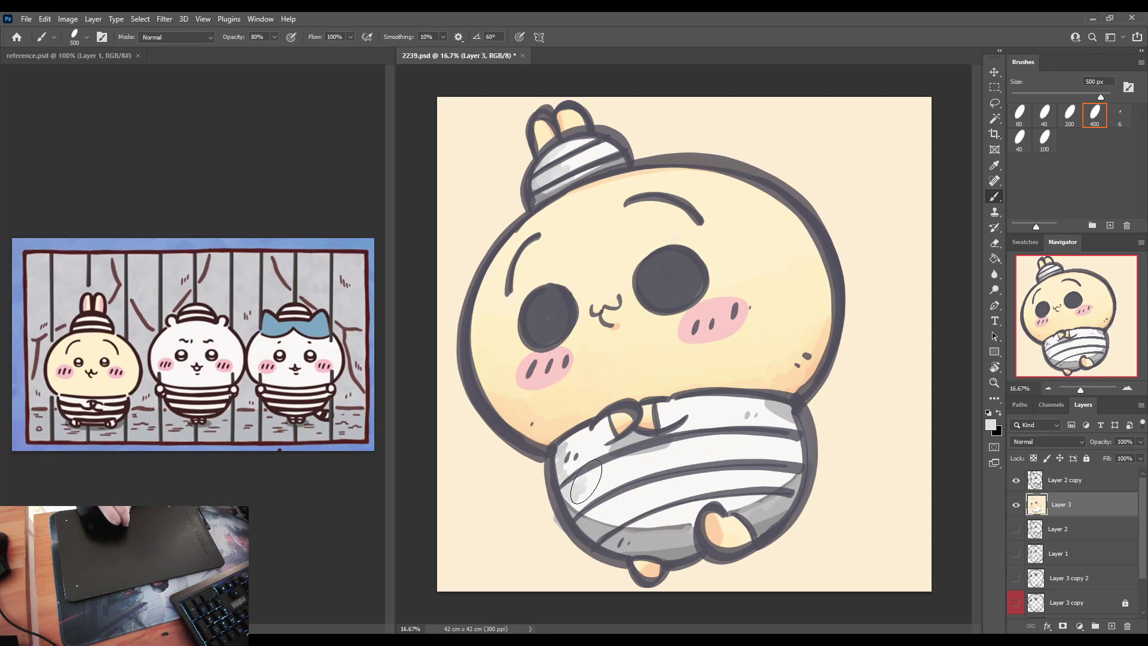
{"action": "left_click_drag", "start_coordinate": [574, 440], "coordinate": [585, 447]}
{"action": "left_click_drag", "start_coordinate": [579, 493], "coordinate": [583, 491]}
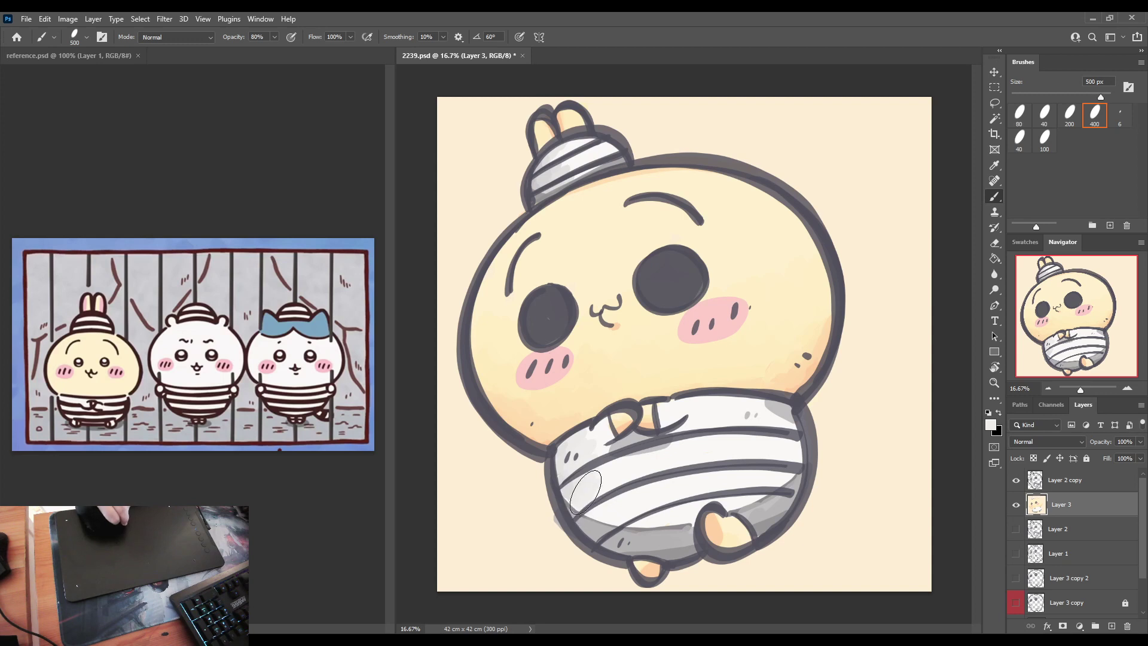
{"action": "mouse_move", "coordinate": [791, 442]}
{"action": "left_mouse_down"}
{"action": "mouse_move", "coordinate": [781, 475]}
{"action": "mouse_move", "coordinate": [765, 419]}
{"action": "mouse_move", "coordinate": [756, 478]}
{"action": "mouse_move", "coordinate": [741, 490]}
{"action": "mouse_move", "coordinate": [741, 449]}
{"action": "mouse_move", "coordinate": [761, 462]}
{"action": "left_mouse_up"}
{"action": "left_click", "coordinate": [773, 410], "text": "alt"}
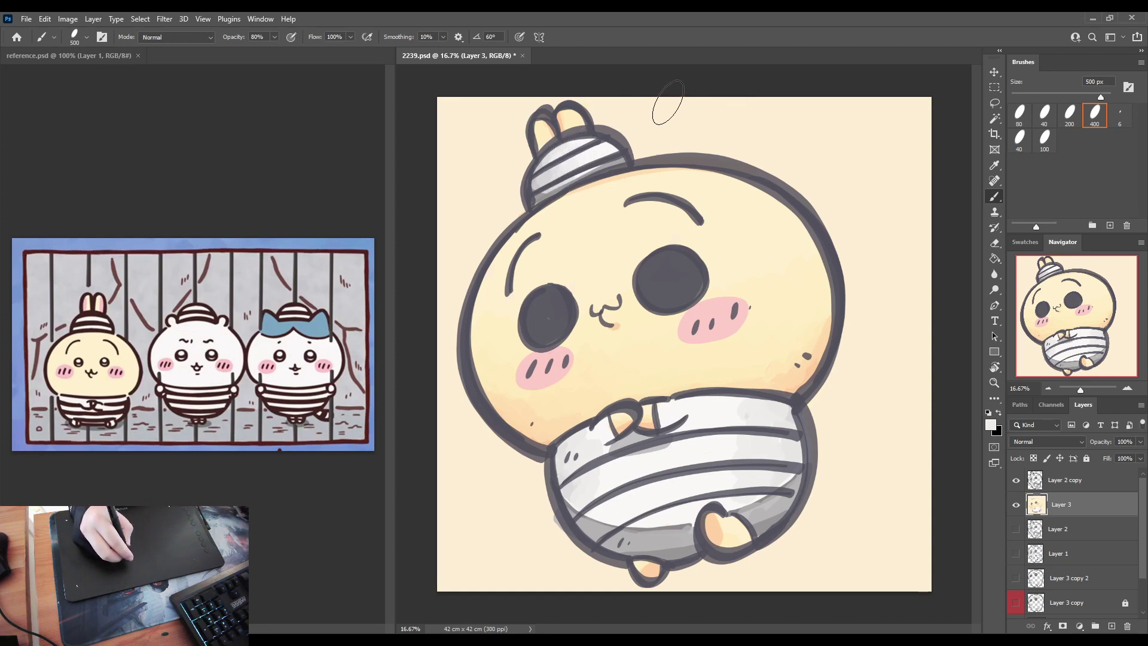
Step: Sample yellow tones from the face and paint soft, warmer yellow shading over the forehead and upper head
{"action": "left_click", "coordinate": [620, 250], "text": "alt"}
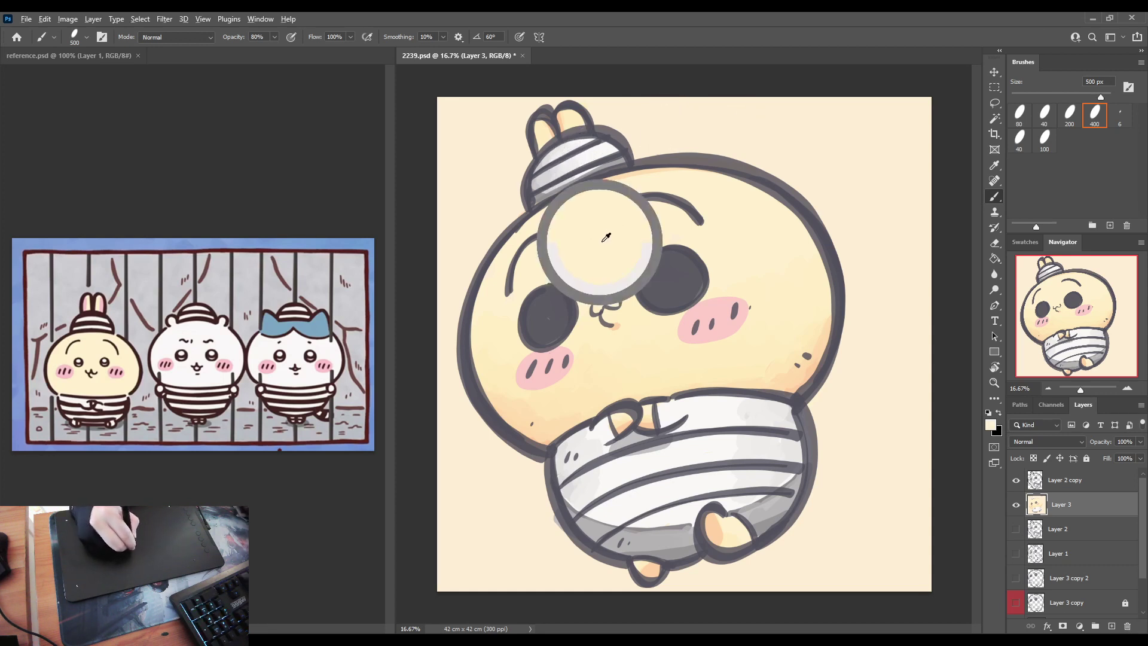
{"action": "key", "text": "i"}
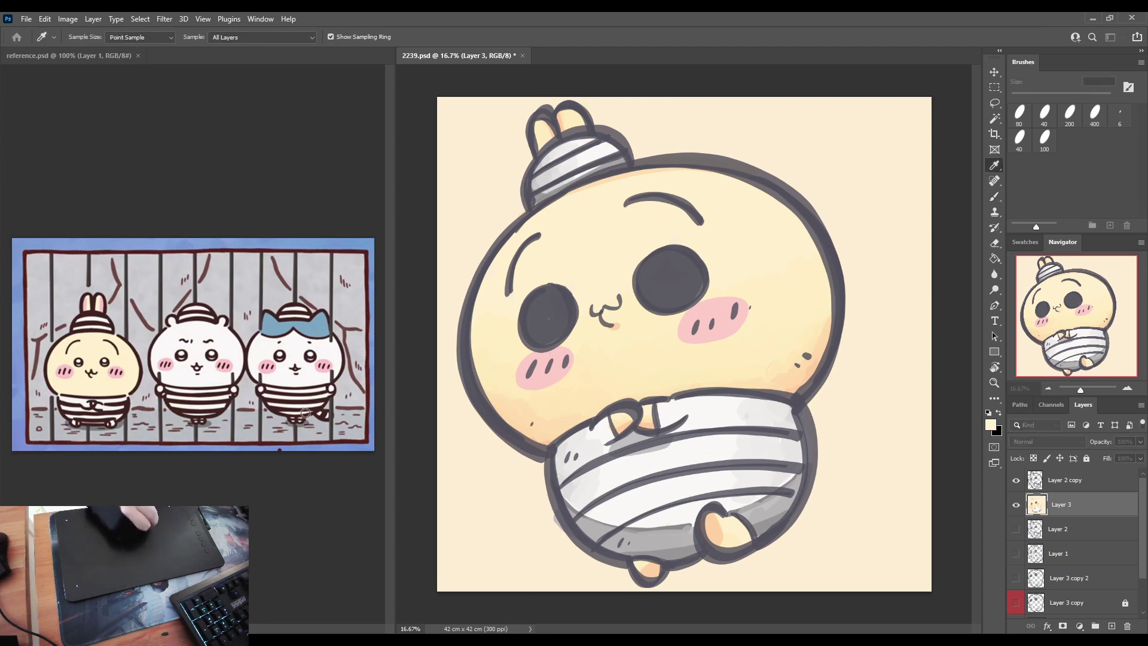
{"action": "key", "text": "b"}
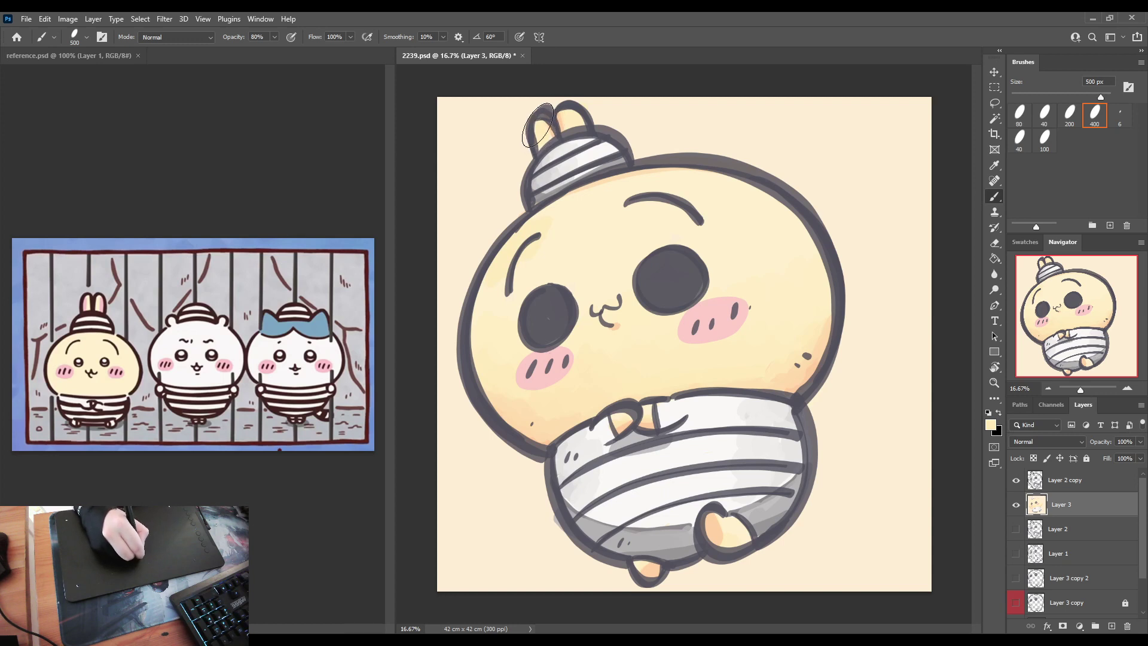
{"action": "left_click", "coordinate": [562, 261], "text": "alt"}
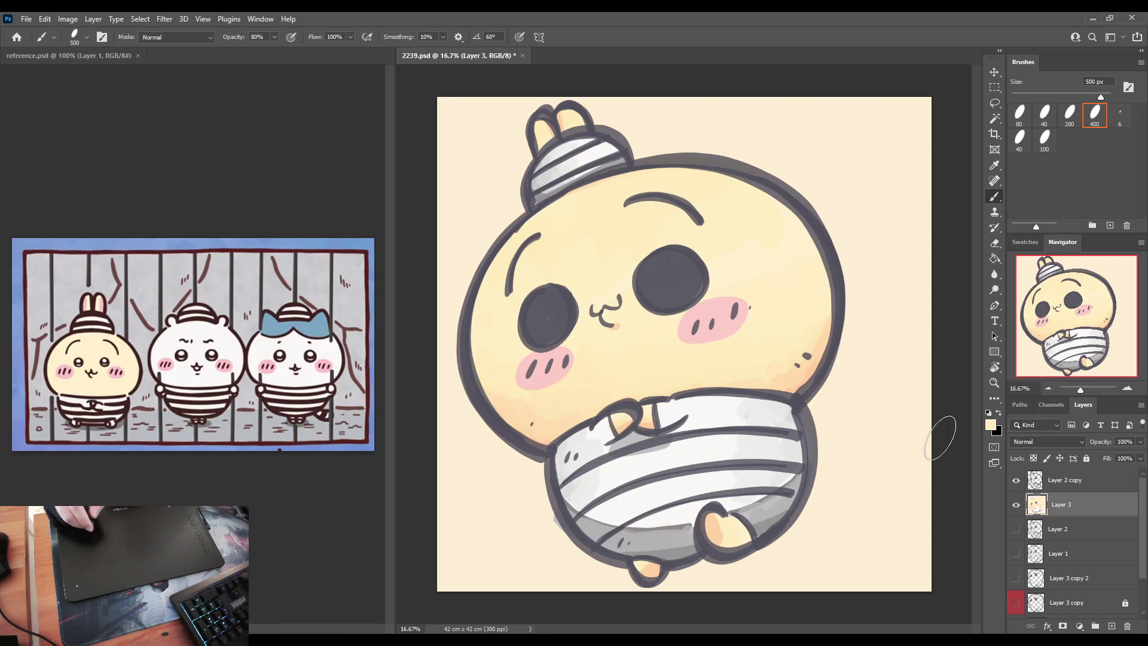
Step: Pick a muted pinkish grey and tint the shadows on the lower shirt, the hat and the lower left chin
{"action": "key", "text": "i"}
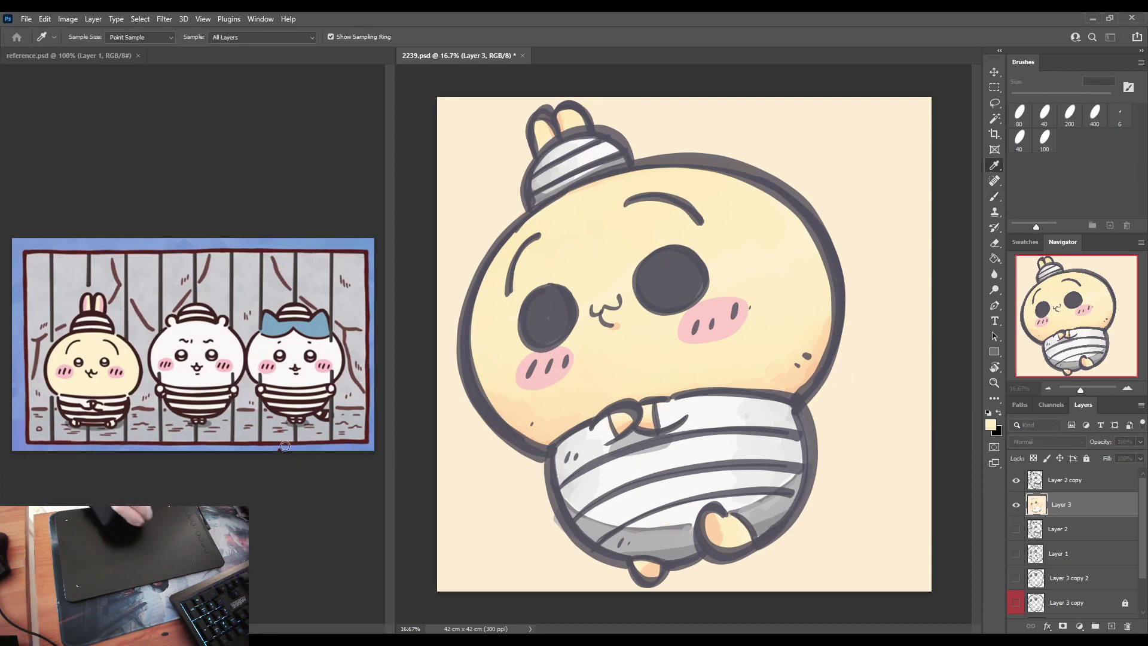
{"action": "left_click", "coordinate": [529, 389]}
{"action": "key", "text": "b"}
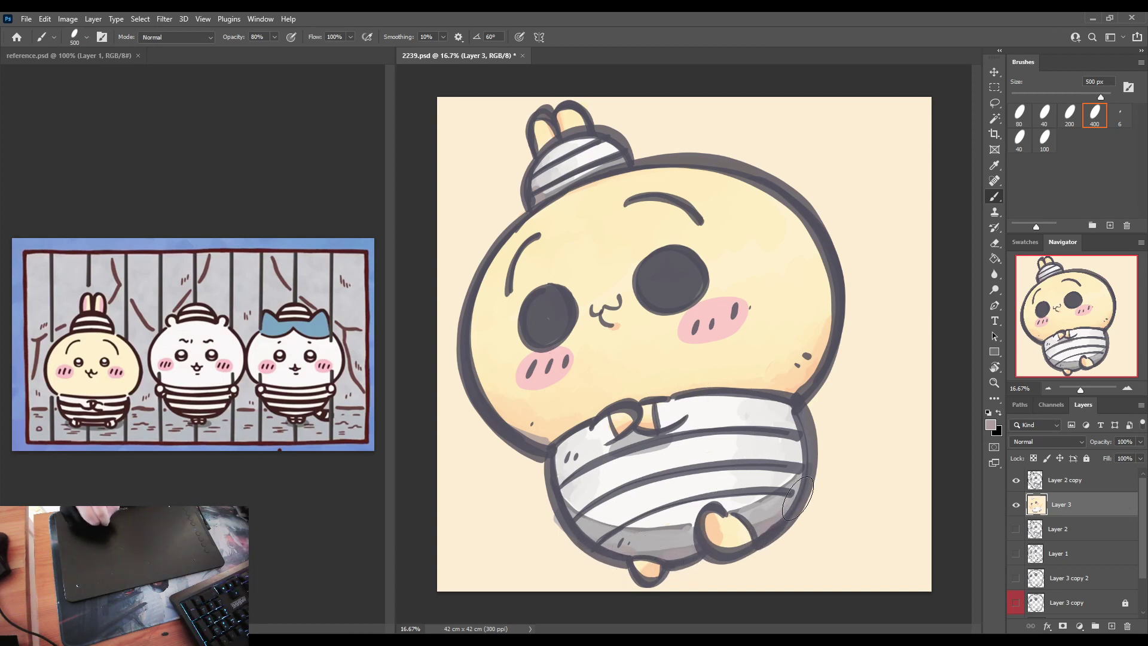
Step: Duplicate the Layer 2 copy line art for more solid, darker outlines and hide the original Layer 2 copy
{"action": "left_click", "coordinate": [1067, 482]}
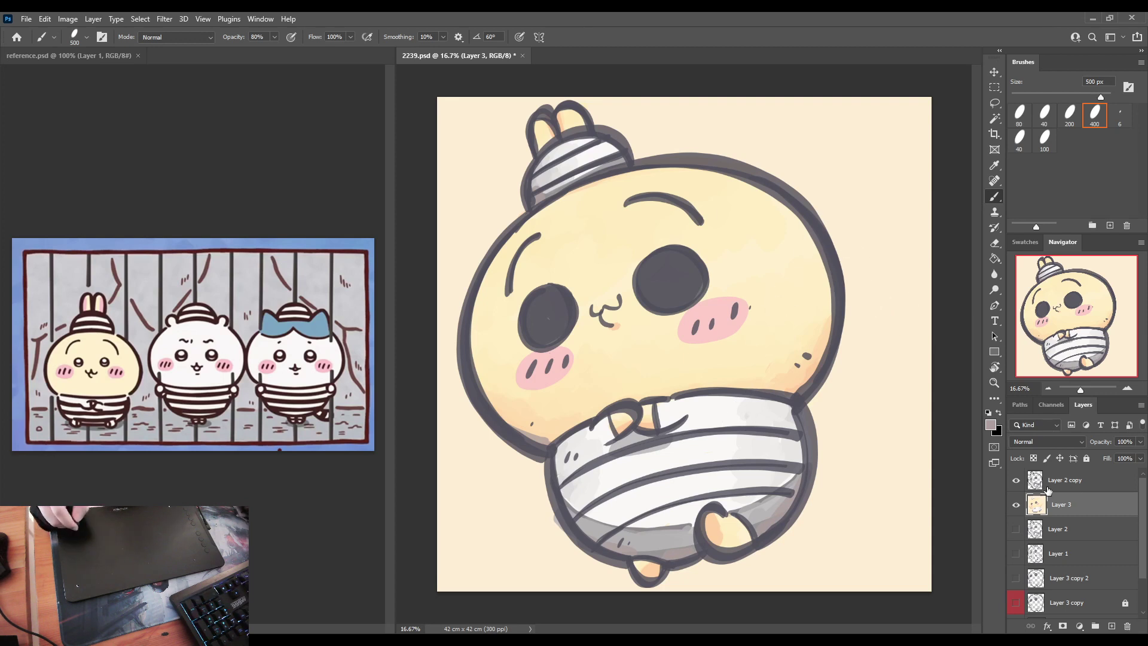
{"action": "key", "text": "ctrl+j"}
{"action": "left_click", "coordinate": [1016, 504]}
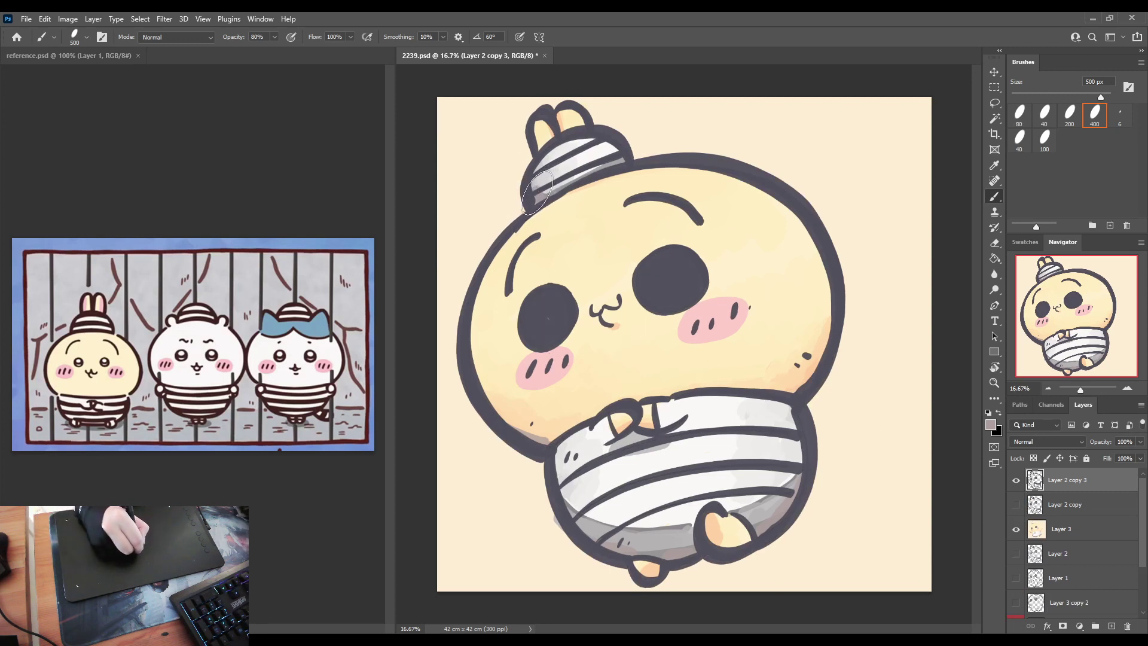
{"action": "left_click", "coordinate": [581, 186], "text": "alt"}
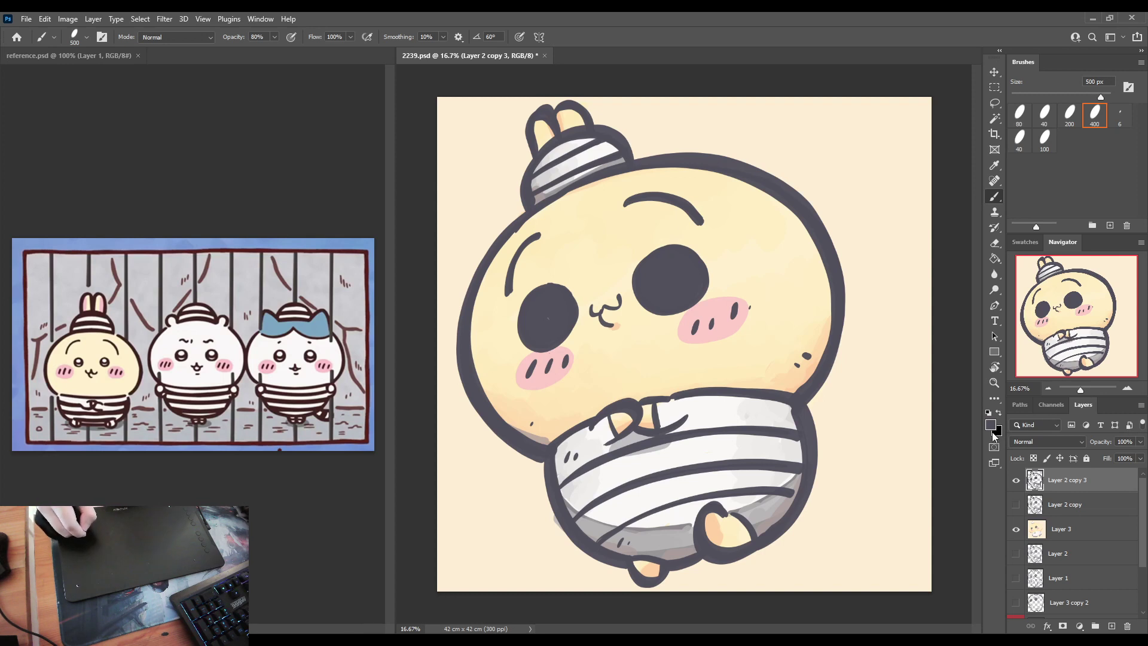
{"action": "key", "text": "i"}
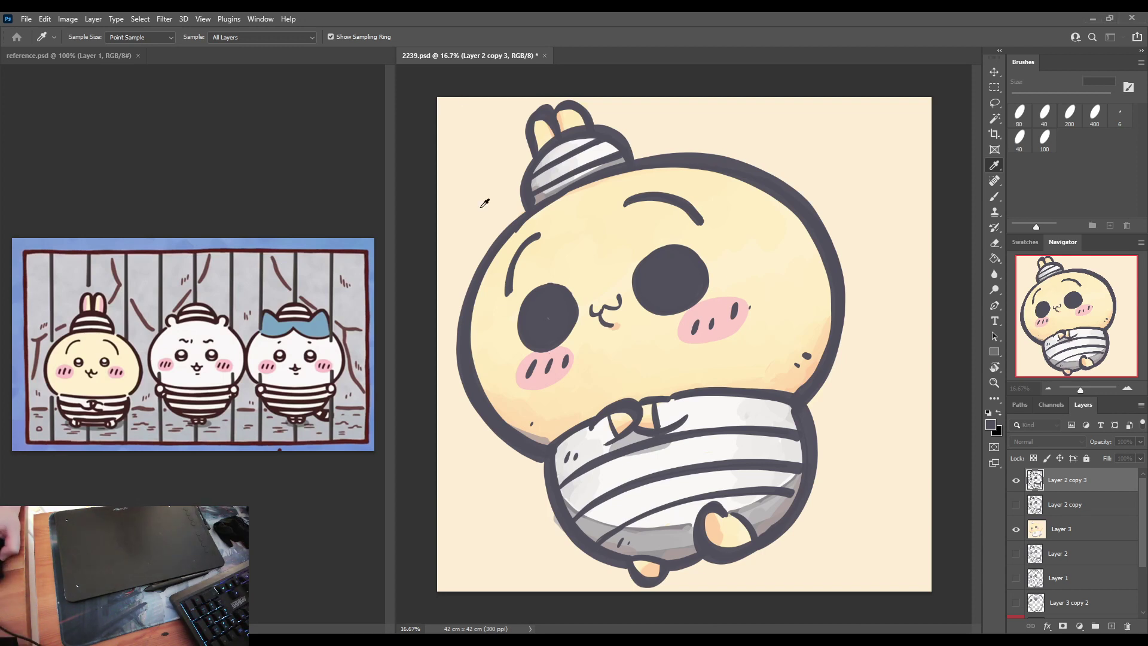
{"action": "key", "text": "b"}
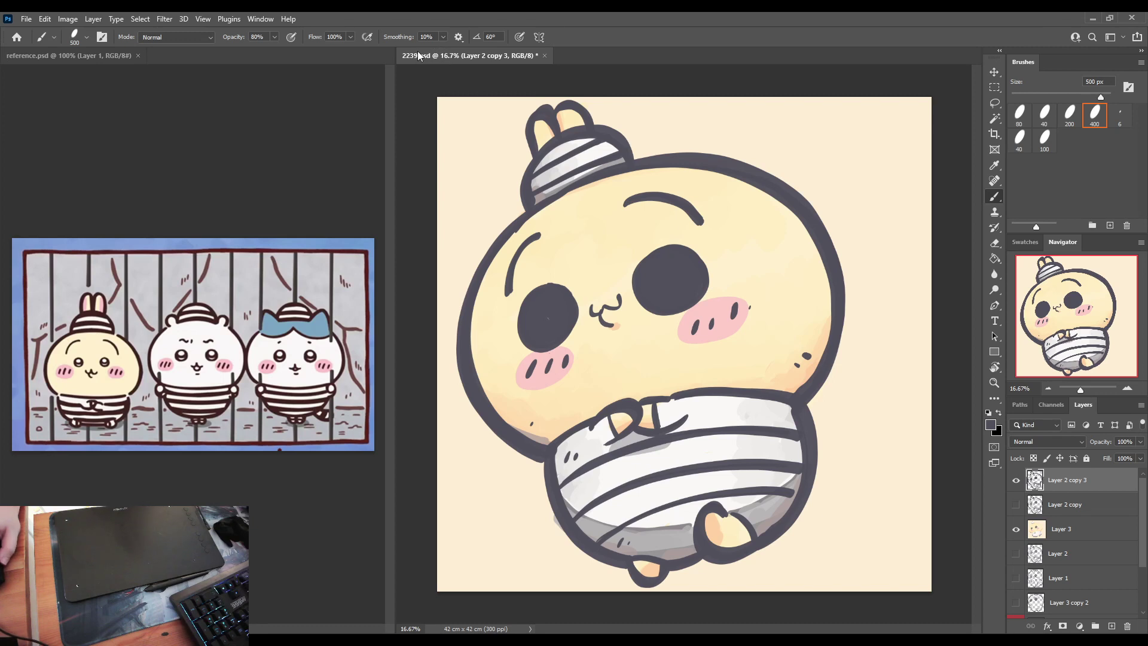
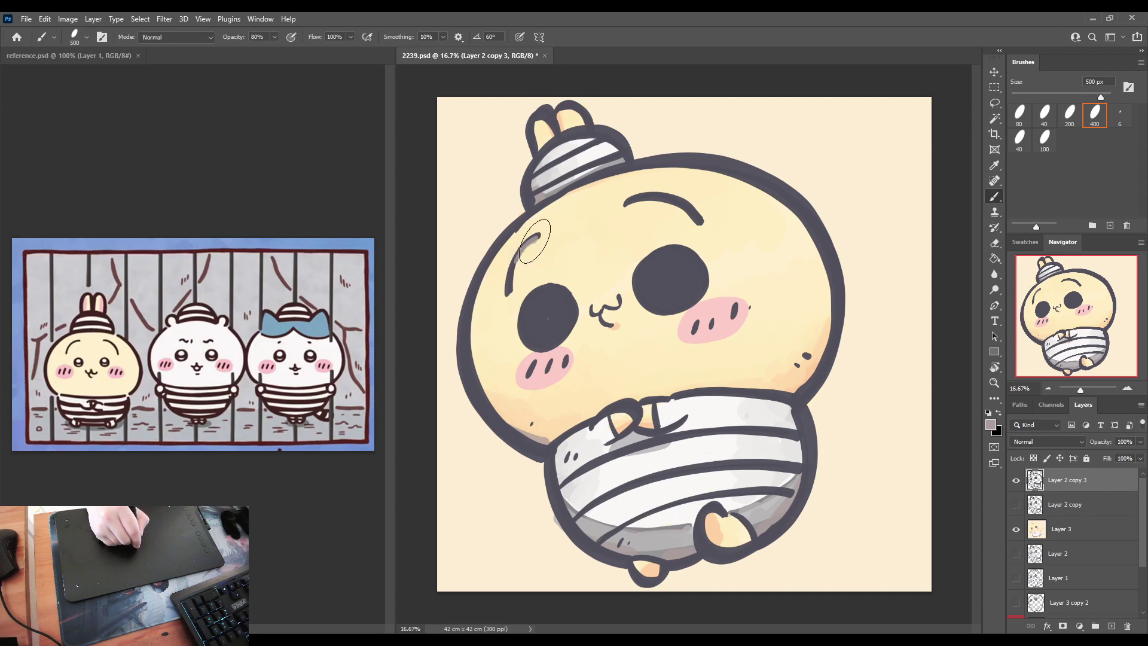
{"action": "key", "text": "i"}
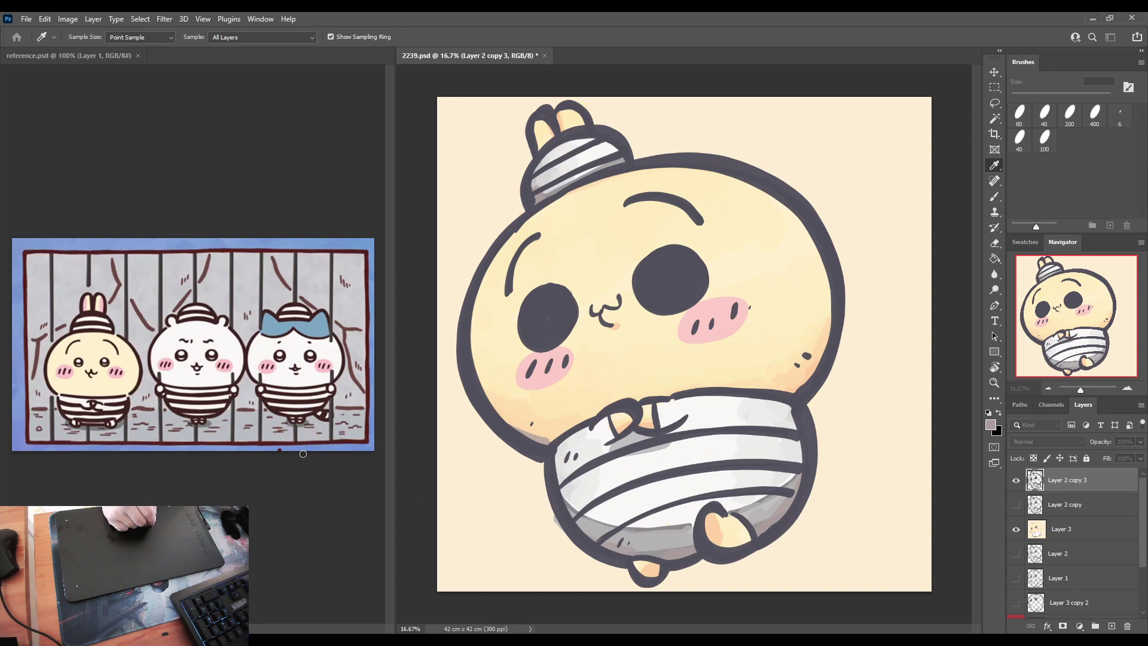
{"action": "key", "text": "b"}
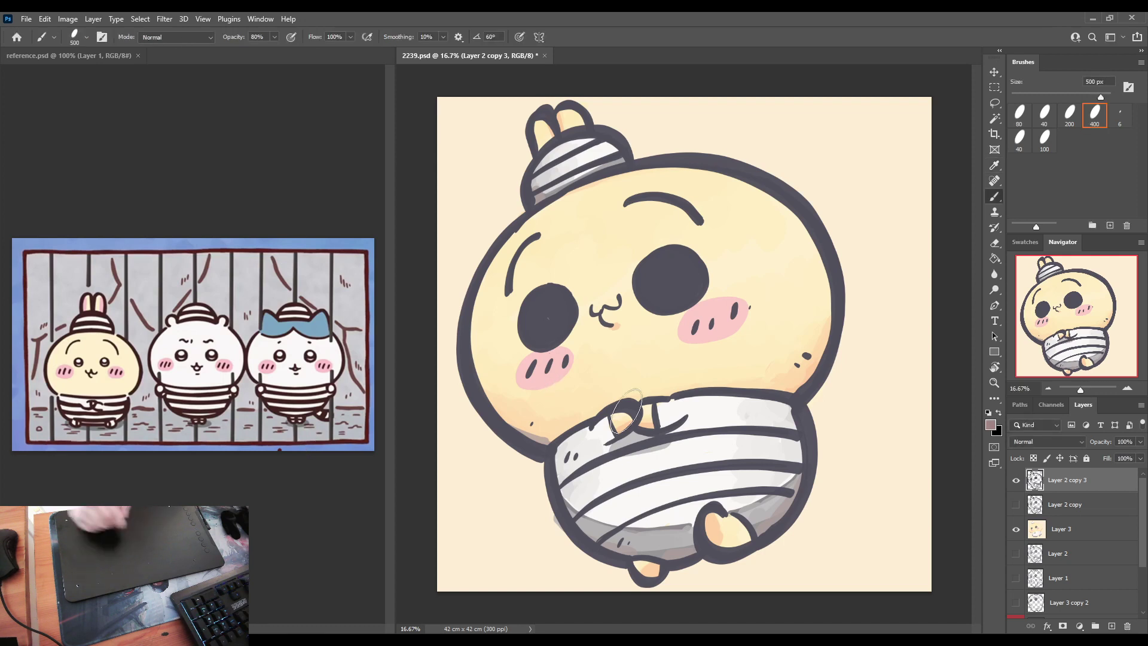
Step: Sample the cheek pink and paint it inside both rabbit ears on Layer 3
{"action": "left_click", "coordinate": [1034, 533]}
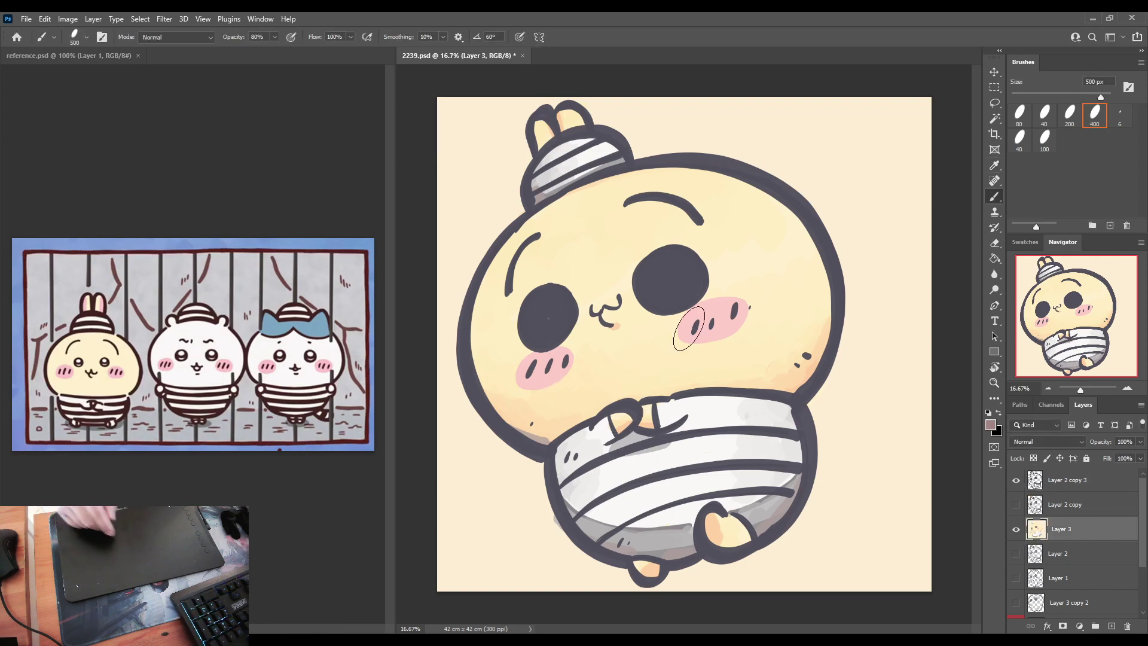
{"action": "left_click", "coordinate": [709, 314], "text": "alt"}
{"action": "mouse_move", "coordinate": [562, 143]}
{"action": "left_mouse_down"}
{"action": "mouse_move", "coordinate": [540, 135]}
{"action": "mouse_move", "coordinate": [541, 154]}
{"action": "mouse_move", "coordinate": [578, 120]}
{"action": "left_mouse_up"}
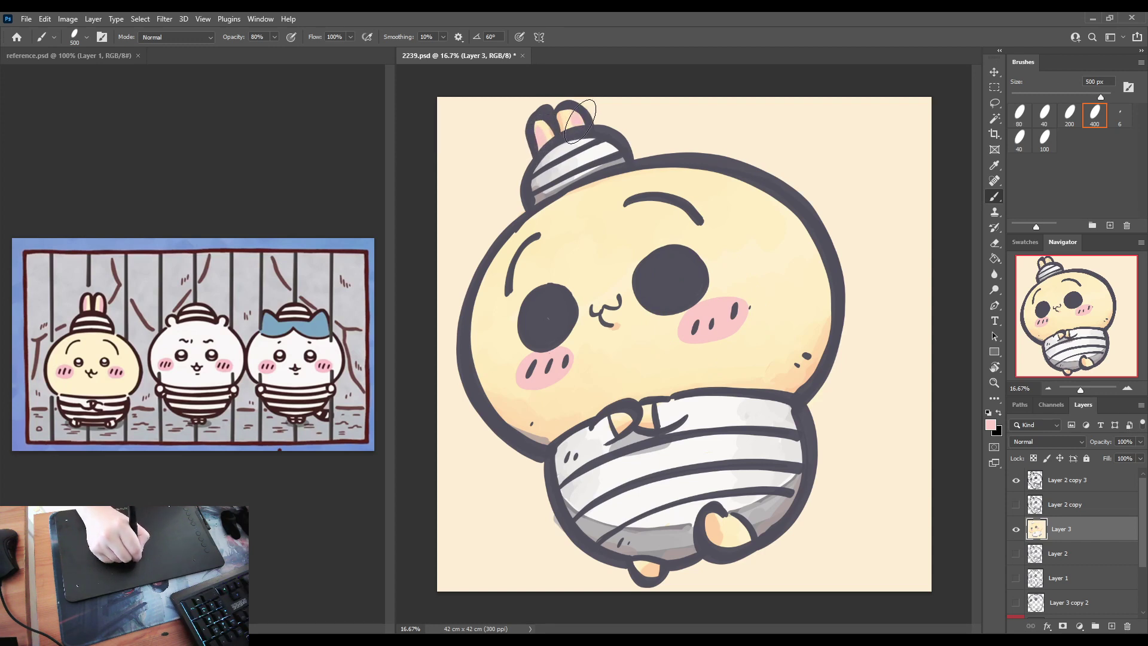
Step: On Layer 2 copy 3, recolour the hand outlines with dusty reddish pink sampled from the reference, using a 250 px brush at 100% opacity
{"action": "left_click", "coordinate": [1030, 484]}
{"action": "key", "text": "0"}
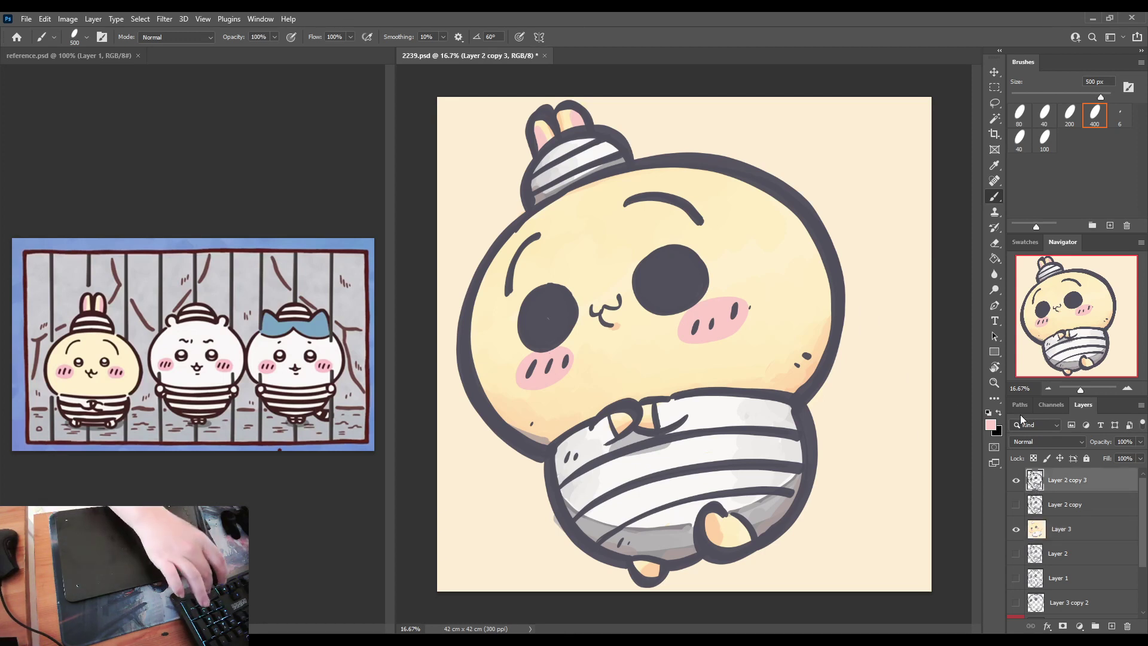
{"action": "key", "text": "i"}
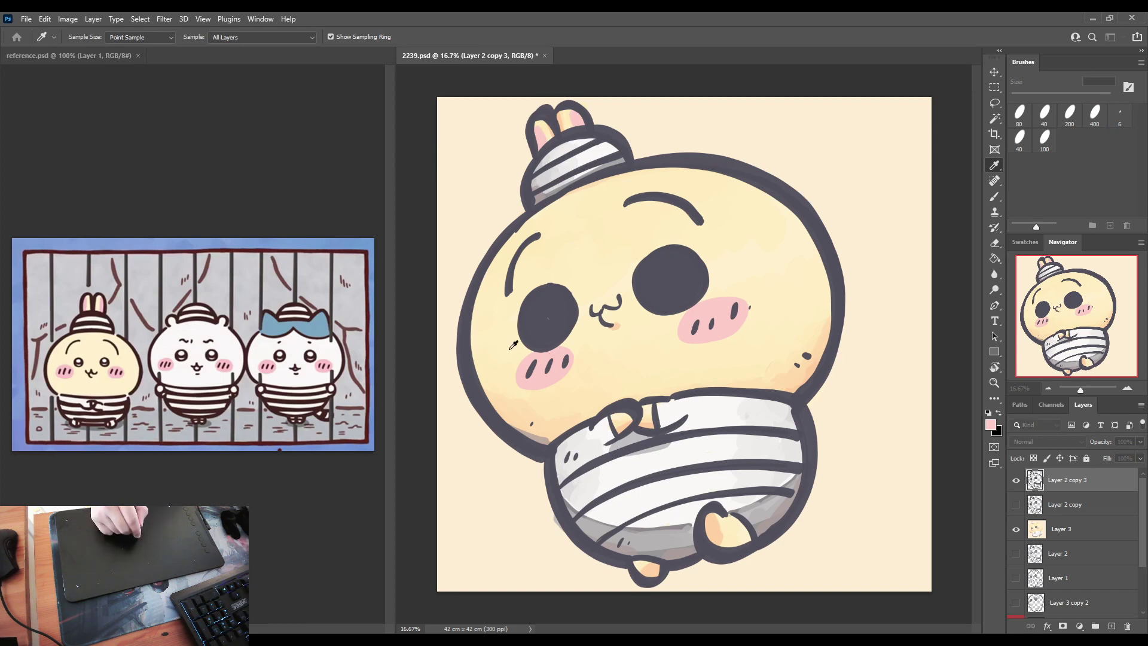
{"action": "left_click", "coordinate": [310, 427]}
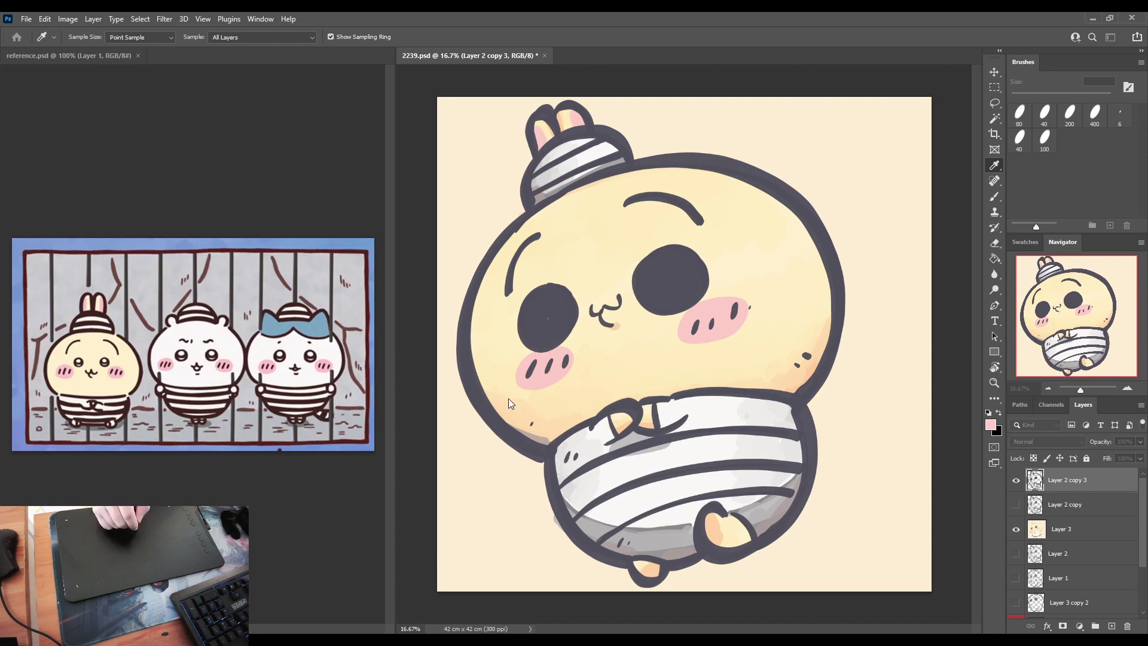
{"action": "key", "text": "b"}
{"action": "key", "text": "bracketleft"}
{"action": "key", "text": "bracketleft"}
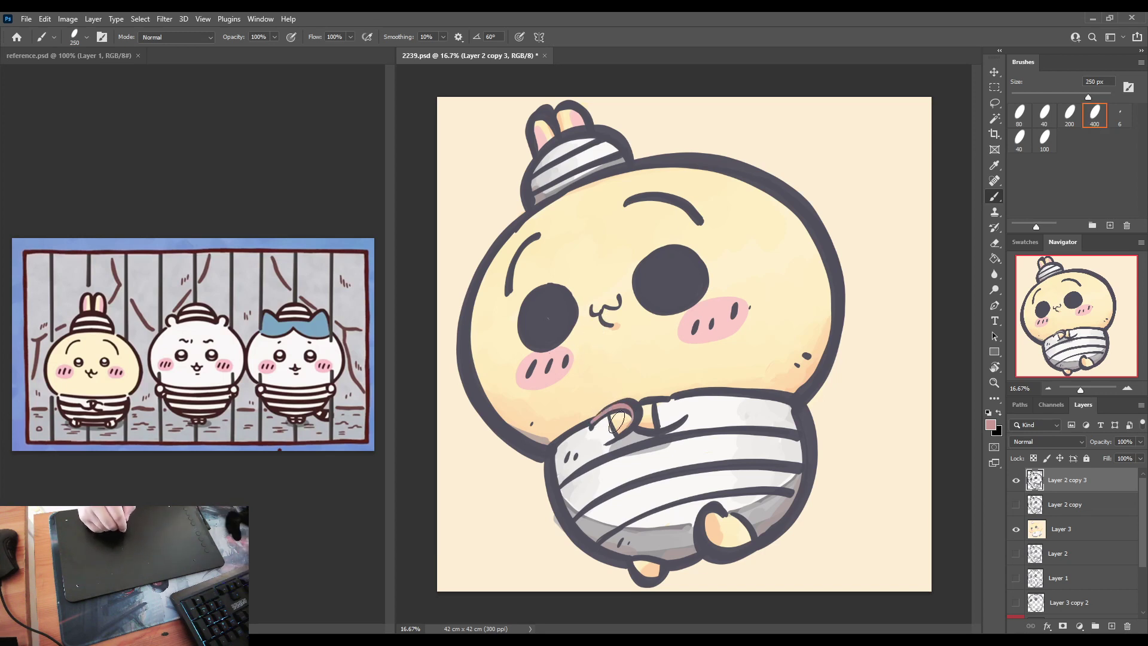
{"action": "mouse_move", "coordinate": [597, 420]}
{"action": "left_mouse_down"}
{"action": "mouse_move", "coordinate": [628, 409]}
{"action": "mouse_move", "coordinate": [616, 425]}
{"action": "mouse_move", "coordinate": [657, 398]}
{"action": "mouse_move", "coordinate": [666, 432]}
{"action": "mouse_move", "coordinate": [688, 416]}
{"action": "left_mouse_up"}
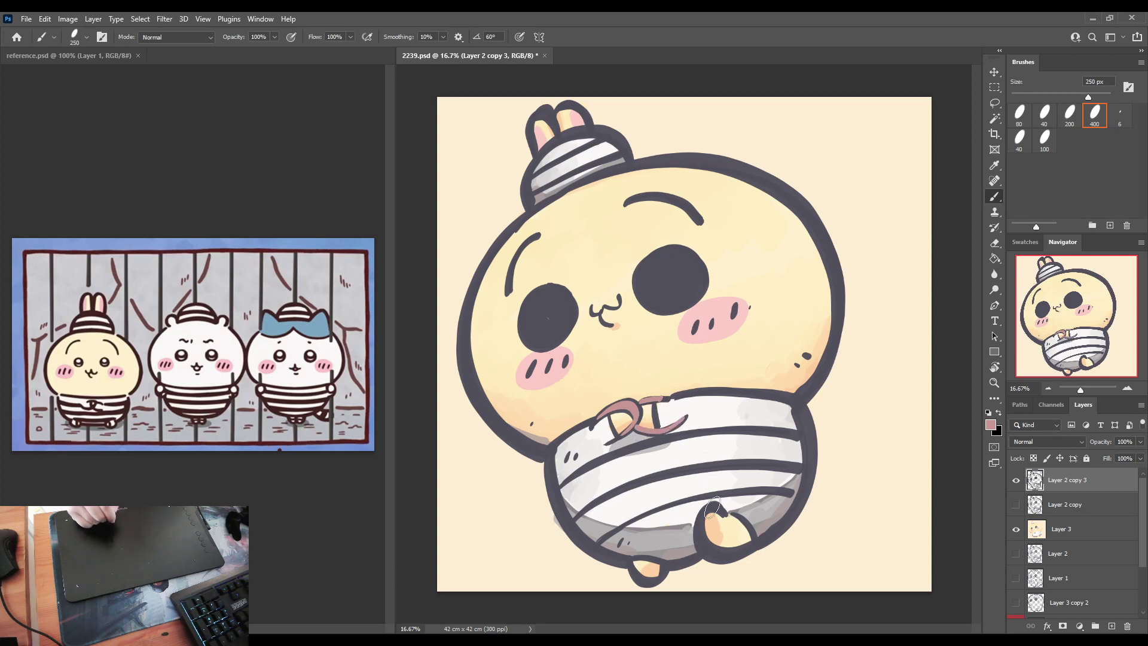
Step: Recolour the outlines of both feet and the short line between them in the same dusty pink
{"action": "mouse_move", "coordinate": [727, 513]}
{"action": "left_mouse_down"}
{"action": "mouse_move", "coordinate": [718, 502]}
{"action": "mouse_move", "coordinate": [698, 521]}
{"action": "mouse_move", "coordinate": [710, 553]}
{"action": "mouse_move", "coordinate": [751, 538]}
{"action": "left_mouse_up"}
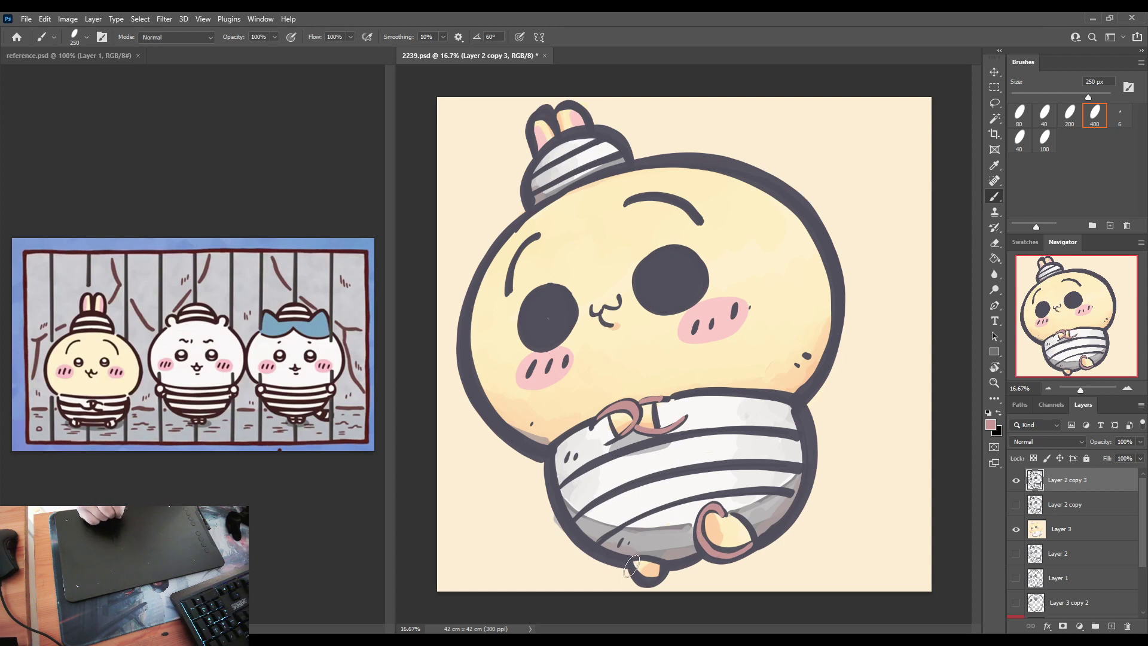
{"action": "mouse_move", "coordinate": [632, 565]}
{"action": "left_mouse_down"}
{"action": "mouse_move", "coordinate": [651, 579]}
{"action": "mouse_move", "coordinate": [701, 555]}
{"action": "left_mouse_up"}
{"action": "key", "text": "ctrl+z"}
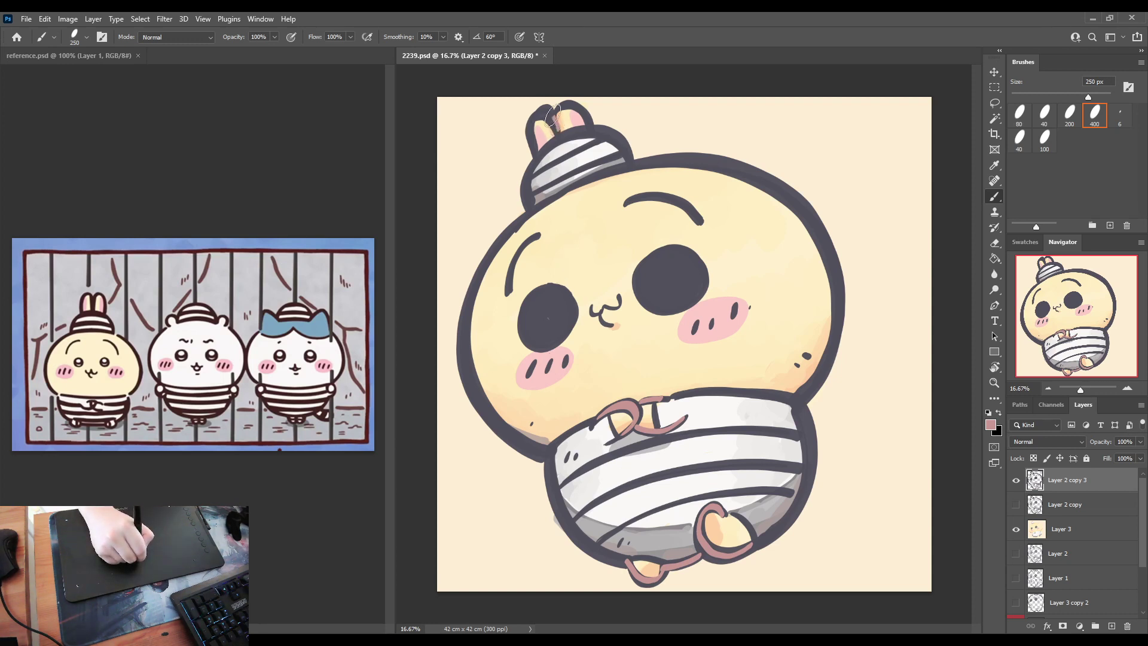
Step: Recolour the outlines of both rabbit ears and the left side of the head down to the shirt in dusty pink
{"action": "mouse_move", "coordinate": [545, 106]}
{"action": "left_mouse_down"}
{"action": "mouse_move", "coordinate": [528, 129]}
{"action": "mouse_move", "coordinate": [531, 158]}
{"action": "left_mouse_up"}
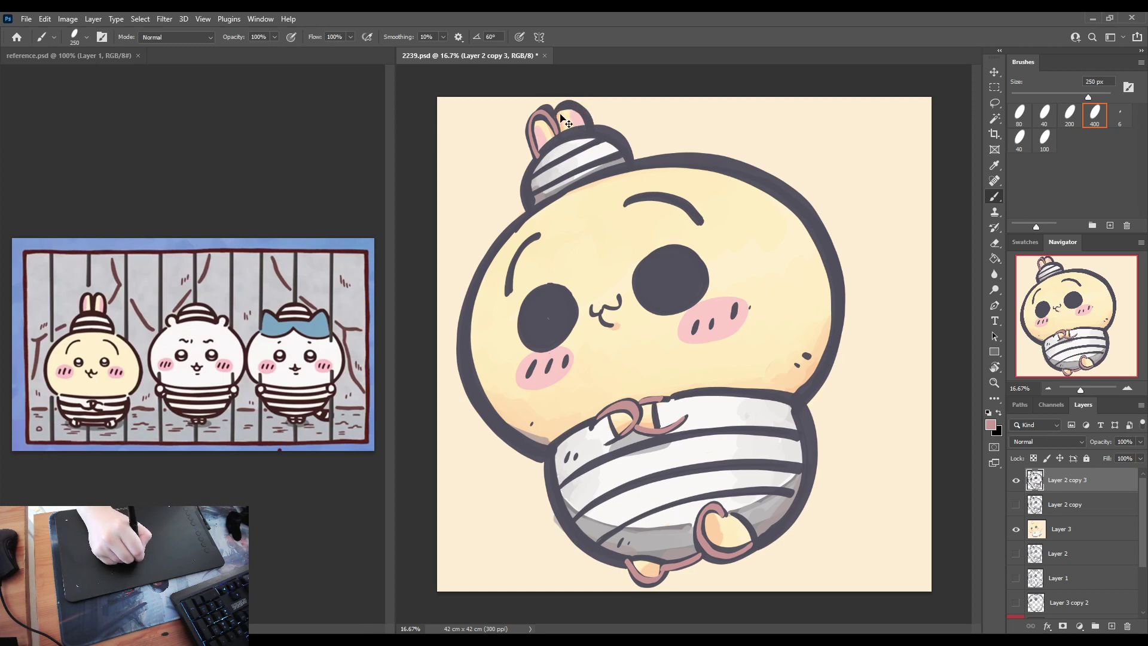
{"action": "mouse_move", "coordinate": [559, 110]}
{"action": "left_mouse_down"}
{"action": "mouse_move", "coordinate": [589, 117]}
{"action": "mouse_move", "coordinate": [598, 133]}
{"action": "left_mouse_up"}
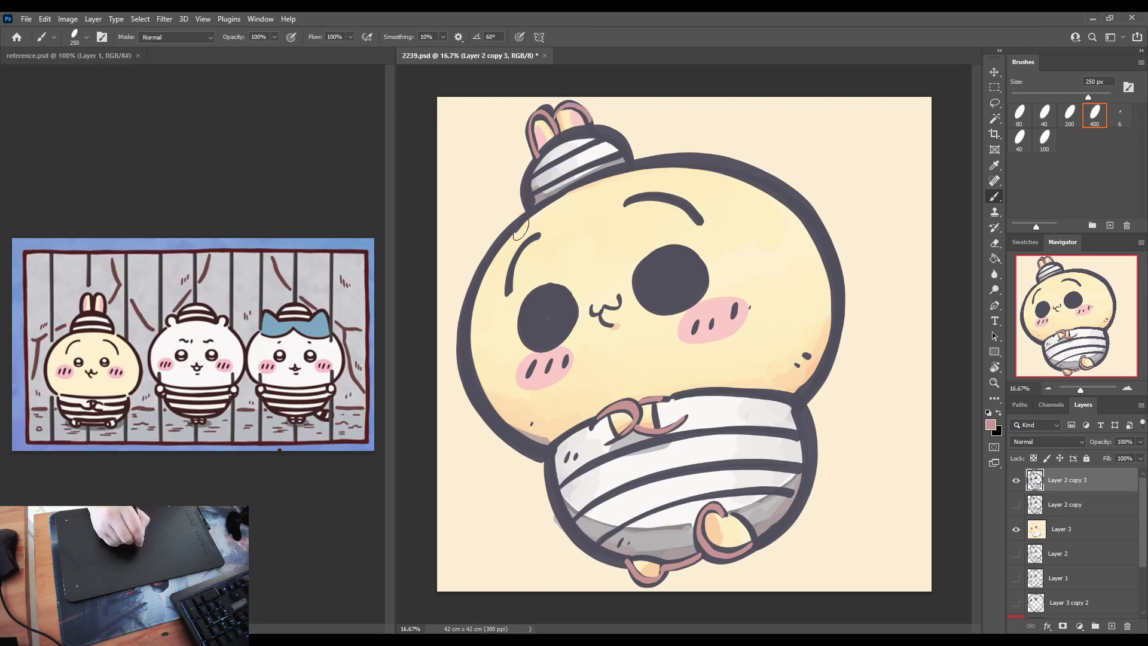
{"action": "mouse_move", "coordinate": [532, 211]}
{"action": "left_mouse_down"}
{"action": "mouse_move", "coordinate": [471, 293]}
{"action": "mouse_move", "coordinate": [461, 383]}
{"action": "mouse_move", "coordinate": [509, 439]}
{"action": "mouse_move", "coordinate": [545, 459]}
{"action": "left_mouse_up"}
{"action": "key", "text": "ctrl+z"}
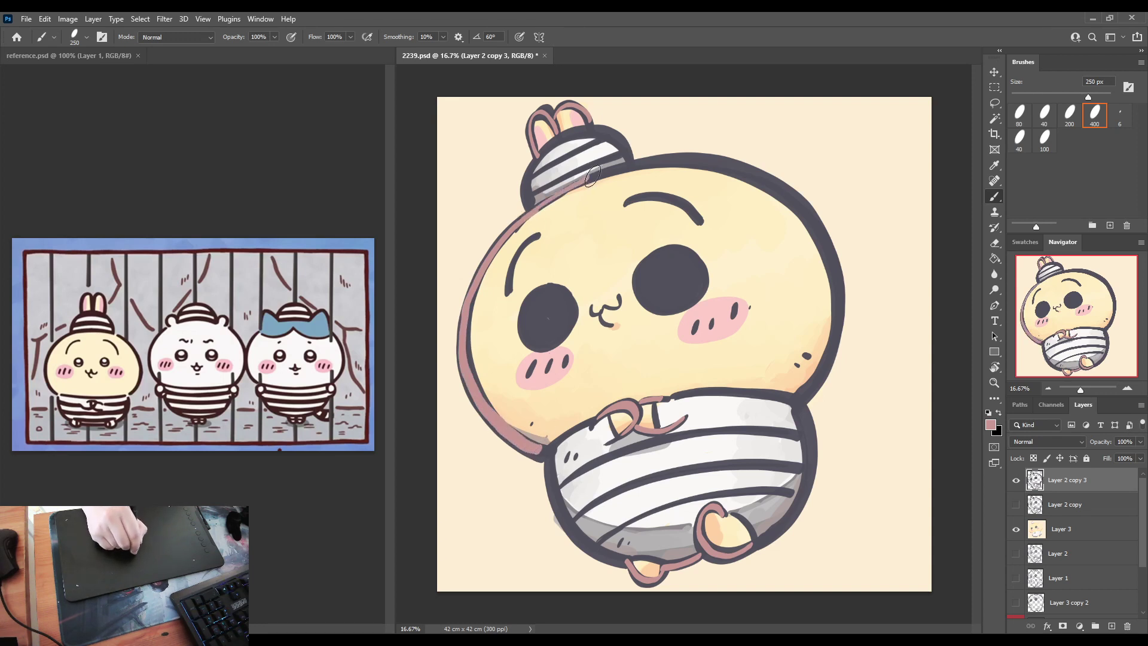
Step: Try to recolour the outline along the top of the head in one smooth dusty pink stroke, undoing each attempt
{"action": "mouse_move", "coordinate": [527, 215]}
{"action": "left_mouse_down"}
{"action": "mouse_move", "coordinate": [657, 157]}
{"action": "mouse_move", "coordinate": [757, 175]}
{"action": "left_mouse_up"}
{"action": "key", "text": "ctrl+z"}
{"action": "left_click_drag", "start_coordinate": [516, 227], "coordinate": [684, 158]}
{"action": "key", "text": "ctrl+z"}
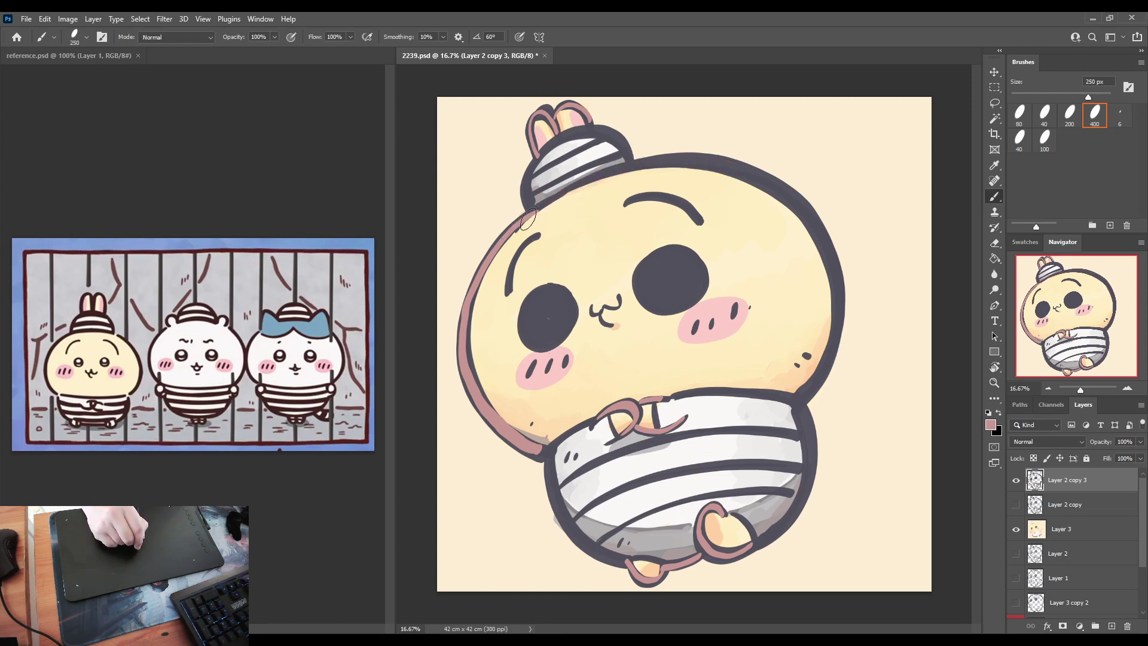
{"action": "left_click_drag", "start_coordinate": [519, 220], "coordinate": [682, 158]}
{"action": "key", "text": "ctrl+z"}
{"action": "left_click_drag", "start_coordinate": [547, 200], "coordinate": [660, 157]}
{"action": "key", "text": "ctrl+z"}
{"action": "left_click_drag", "start_coordinate": [580, 188], "coordinate": [712, 151]}
{"action": "key", "text": "ctrl+z"}
{"action": "left_click_drag", "start_coordinate": [559, 203], "coordinate": [687, 159]}
{"action": "key", "text": "ctrl+z"}
{"action": "mouse_move", "coordinate": [515, 225]}
{"action": "left_mouse_down"}
{"action": "mouse_move", "coordinate": [682, 155]}
{"action": "mouse_move", "coordinate": [754, 171]}
{"action": "left_mouse_up"}
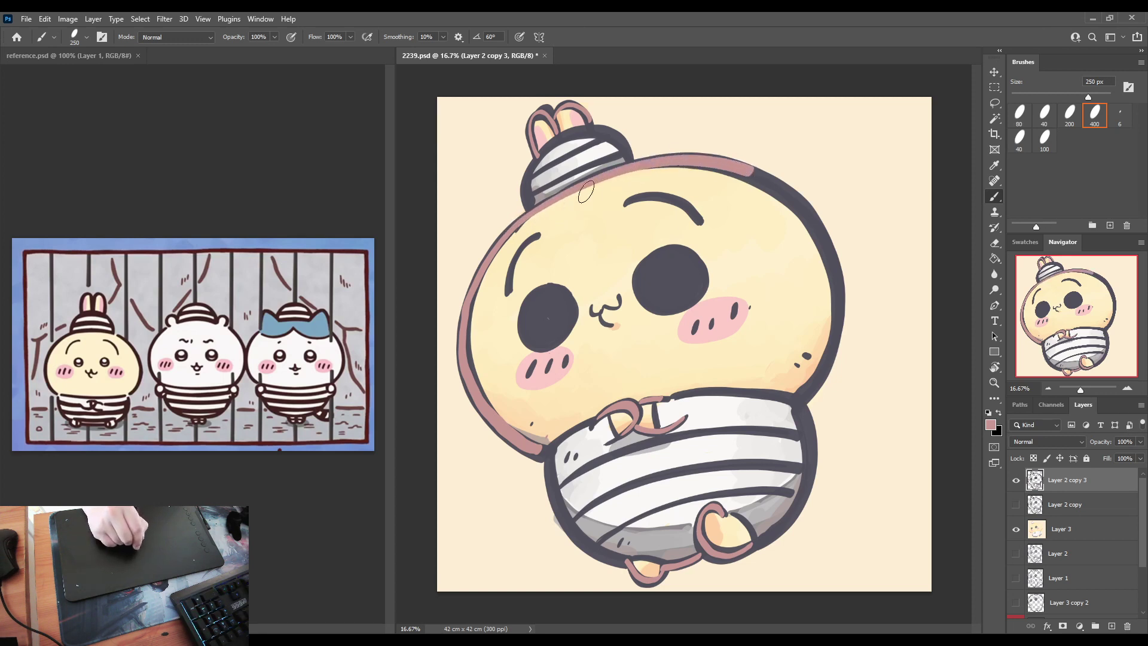
{"action": "key", "text": "ctrl+z"}
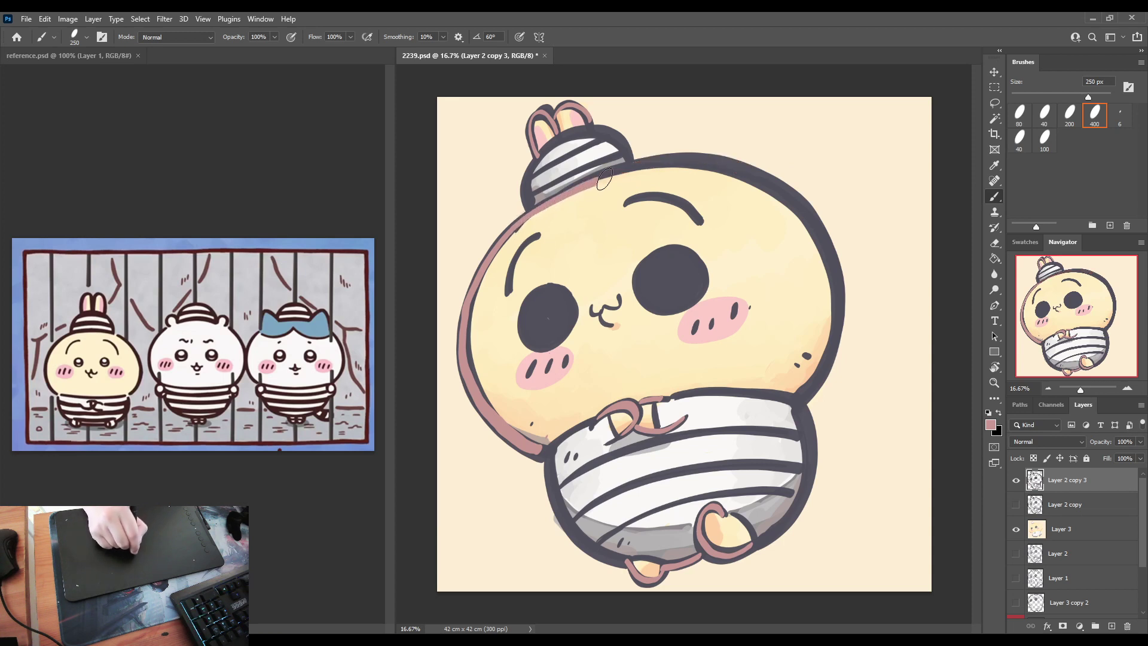
{"action": "mouse_move", "coordinate": [513, 224]}
{"action": "left_mouse_down"}
{"action": "mouse_move", "coordinate": [682, 155]}
{"action": "mouse_move", "coordinate": [726, 160]}
{"action": "left_mouse_up"}
{"action": "key", "text": "ctrl+z"}
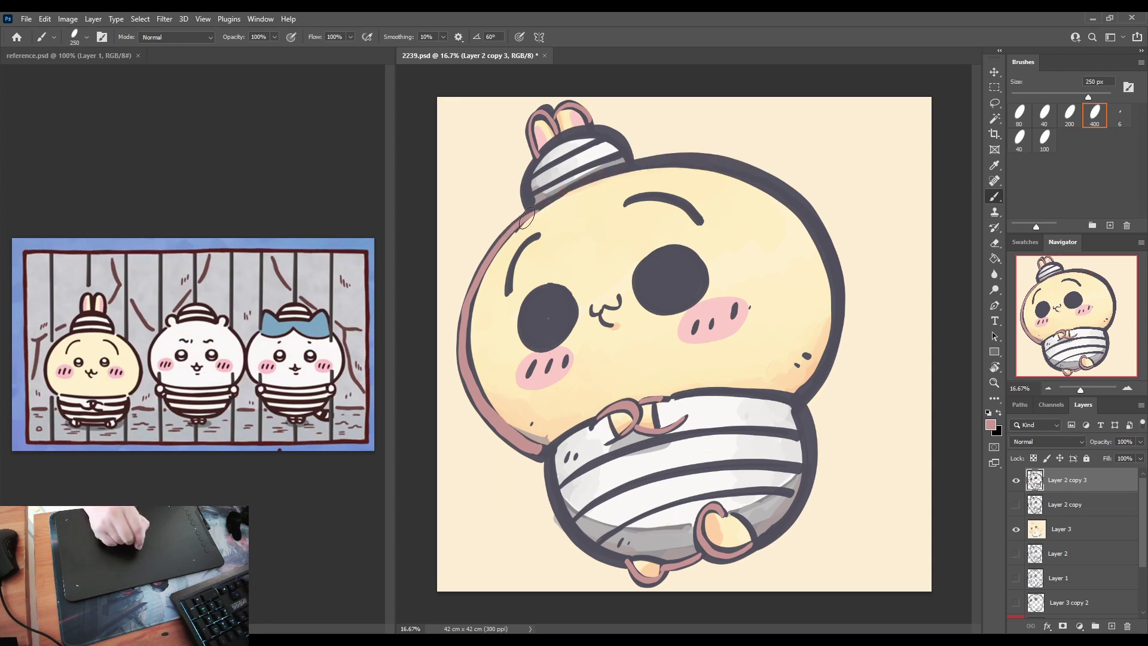
{"action": "mouse_move", "coordinate": [521, 220]}
{"action": "left_mouse_down"}
{"action": "mouse_move", "coordinate": [688, 153]}
{"action": "mouse_move", "coordinate": [786, 187]}
{"action": "left_mouse_up"}
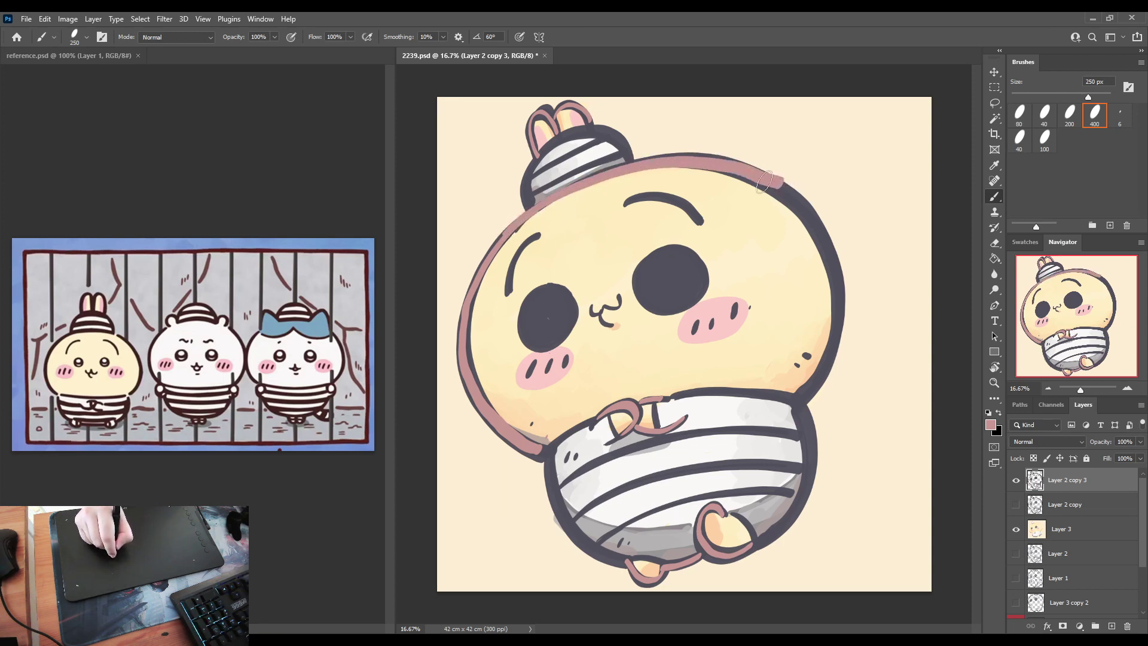
{"action": "key", "text": "ctrl+z"}
{"action": "mouse_move", "coordinate": [521, 223]}
{"action": "left_mouse_down"}
{"action": "mouse_move", "coordinate": [583, 185]}
{"action": "mouse_move", "coordinate": [742, 163]}
{"action": "left_mouse_up"}
{"action": "key", "text": "ctrl+z"}
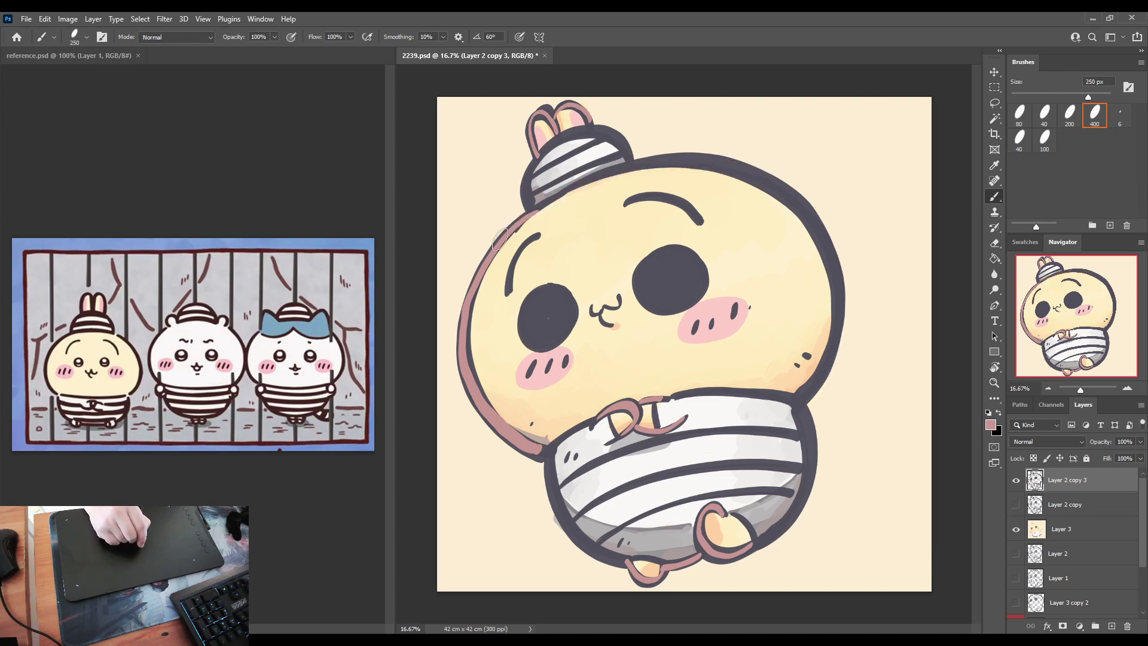
{"action": "mouse_move", "coordinate": [505, 233]}
{"action": "left_mouse_down"}
{"action": "mouse_move", "coordinate": [658, 167]}
{"action": "mouse_move", "coordinate": [735, 163]}
{"action": "left_mouse_up"}
{"action": "key", "text": "ctrl+z"}
{"action": "mouse_move", "coordinate": [499, 240]}
{"action": "left_mouse_down"}
{"action": "mouse_move", "coordinate": [663, 170]}
{"action": "mouse_move", "coordinate": [747, 162]}
{"action": "left_mouse_up"}
{"action": "key", "text": "ctrl+z"}
{"action": "mouse_move", "coordinate": [505, 236]}
{"action": "left_mouse_down"}
{"action": "mouse_move", "coordinate": [588, 179]}
{"action": "mouse_move", "coordinate": [738, 157]}
{"action": "mouse_move", "coordinate": [803, 227]}
{"action": "left_mouse_up"}
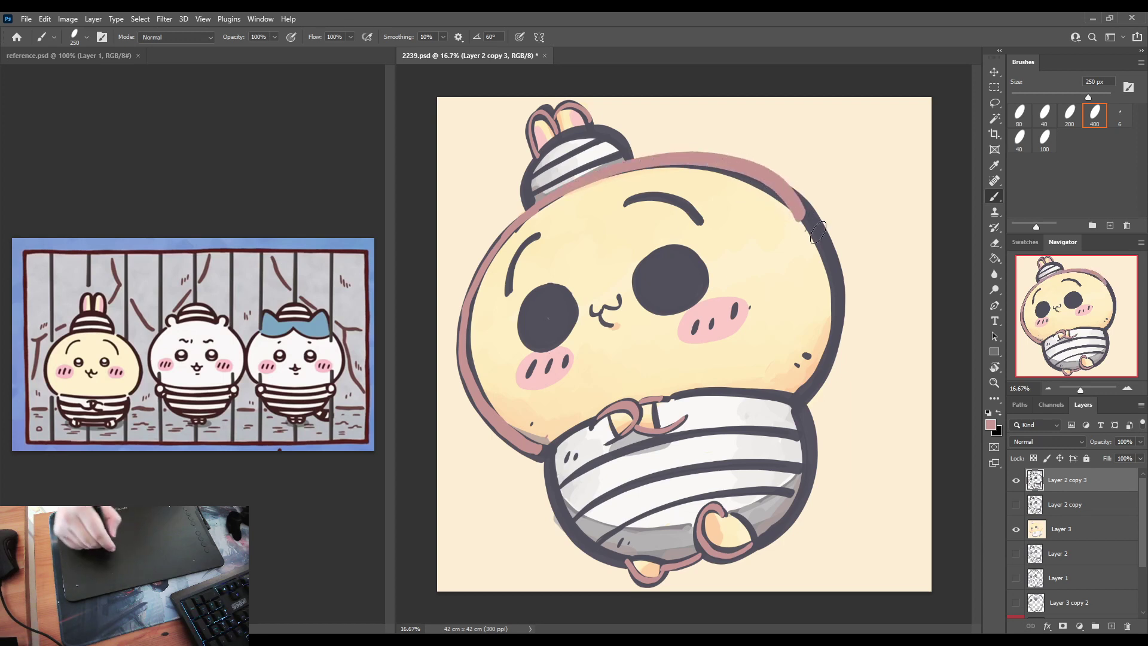
{"action": "key", "text": "ctrl+z"}
{"action": "mouse_move", "coordinate": [505, 237]}
{"action": "left_mouse_down"}
{"action": "mouse_move", "coordinate": [577, 179]}
{"action": "mouse_move", "coordinate": [723, 150]}
{"action": "mouse_move", "coordinate": [597, 184]}
{"action": "mouse_move", "coordinate": [753, 189]}
{"action": "mouse_move", "coordinate": [796, 212]}
{"action": "left_mouse_up"}
{"action": "key", "text": "ctrl+z"}
{"action": "key", "text": "ctrl+z"}
{"action": "mouse_move", "coordinate": [505, 238]}
{"action": "left_mouse_down"}
{"action": "mouse_move", "coordinate": [547, 201]}
{"action": "mouse_move", "coordinate": [735, 156]}
{"action": "mouse_move", "coordinate": [799, 212]}
{"action": "left_mouse_up"}
{"action": "key", "text": "ctrl+z"}
{"action": "mouse_move", "coordinate": [505, 237]}
{"action": "left_mouse_down"}
{"action": "mouse_move", "coordinate": [579, 190]}
{"action": "mouse_move", "coordinate": [765, 192]}
{"action": "mouse_move", "coordinate": [800, 215]}
{"action": "left_mouse_up"}
{"action": "key", "text": "ctrl+z"}
Step: Recolour the outline across the top of the head and down its right side to the shirt in dusty pink
{"action": "mouse_move", "coordinate": [509, 237]}
{"action": "left_mouse_down"}
{"action": "mouse_move", "coordinate": [598, 182]}
{"action": "mouse_move", "coordinate": [664, 161]}
{"action": "mouse_move", "coordinate": [538, 212]}
{"action": "mouse_move", "coordinate": [663, 164]}
{"action": "mouse_move", "coordinate": [790, 197]}
{"action": "mouse_move", "coordinate": [814, 223]}
{"action": "left_mouse_up"}
{"action": "key", "text": "ctrl+z"}
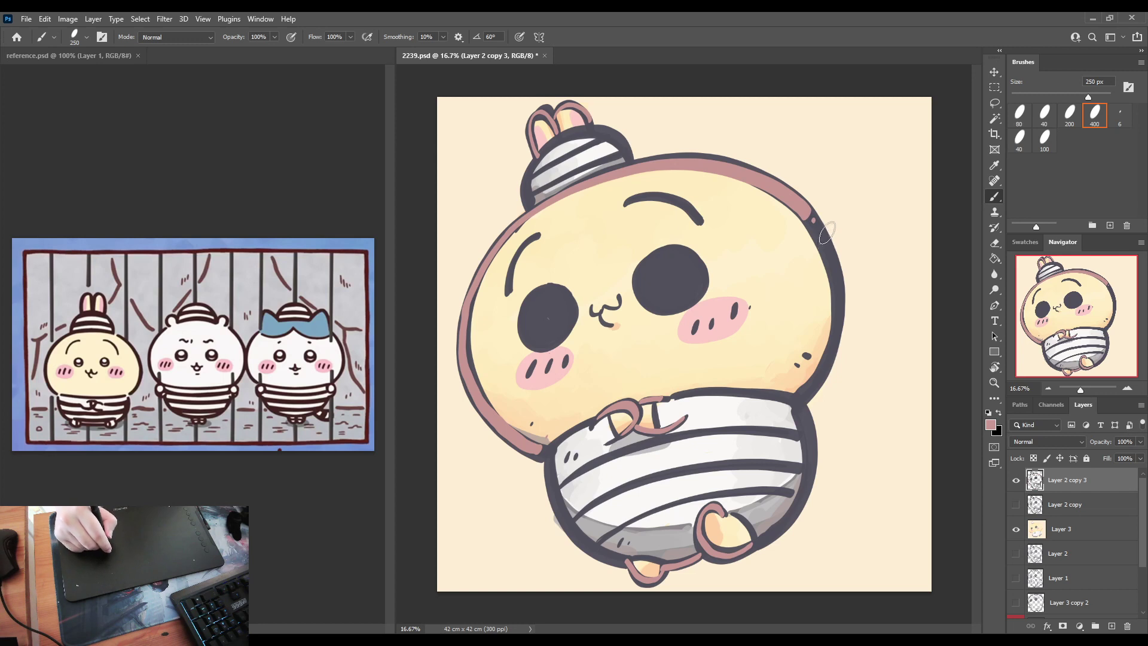
{"action": "mouse_move", "coordinate": [819, 228]}
{"action": "left_mouse_down"}
{"action": "mouse_move", "coordinate": [838, 287]}
{"action": "mouse_move", "coordinate": [817, 389]}
{"action": "left_mouse_up"}
{"action": "key", "text": "ctrl+z"}
{"action": "mouse_move", "coordinate": [816, 228]}
{"action": "left_mouse_down"}
{"action": "mouse_move", "coordinate": [836, 350]}
{"action": "mouse_move", "coordinate": [805, 394]}
{"action": "left_mouse_up"}
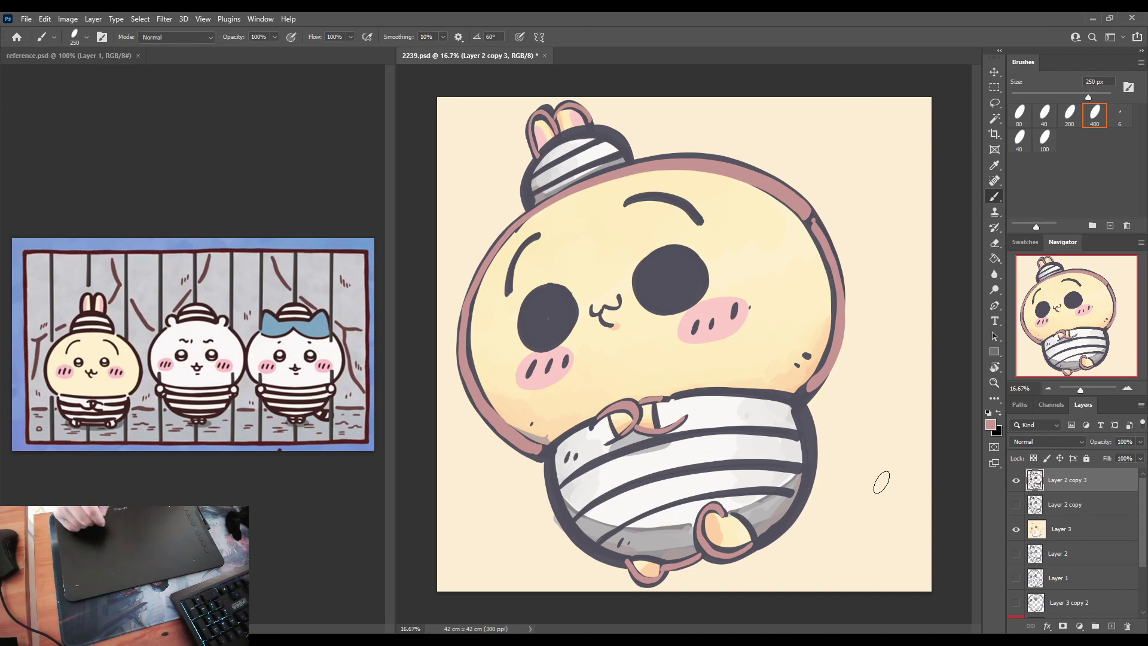
Step: Resample the line colour from the reference and recolour the shirt's collar edge and its left, lower and right outlines
{"action": "key", "text": "i"}
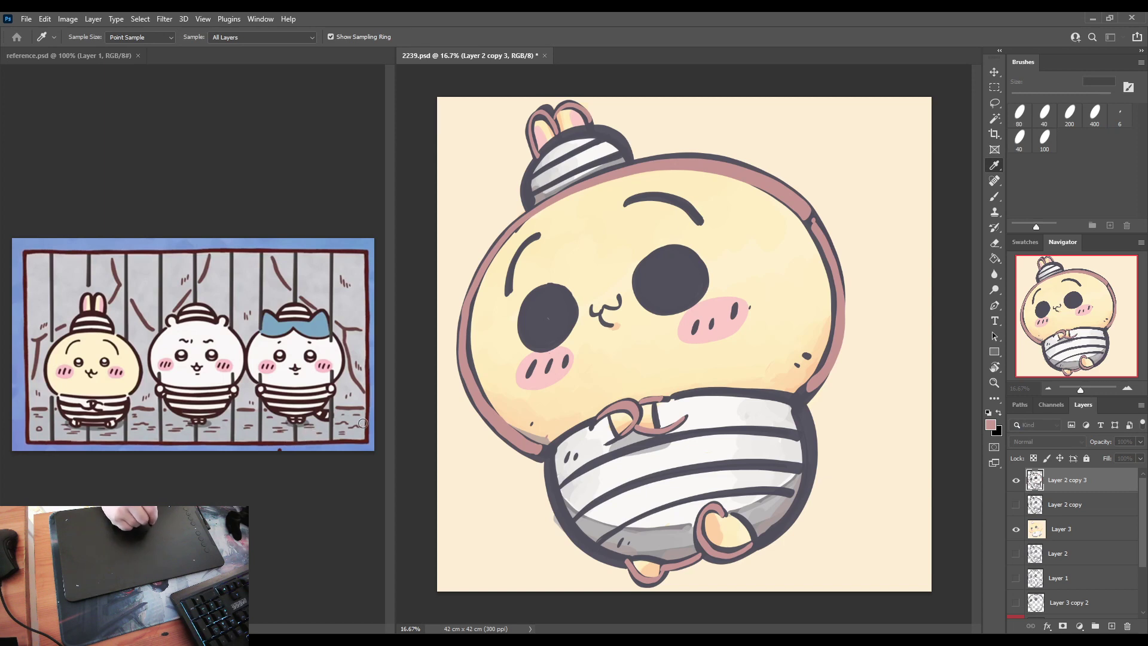
{"action": "key", "text": "b"}
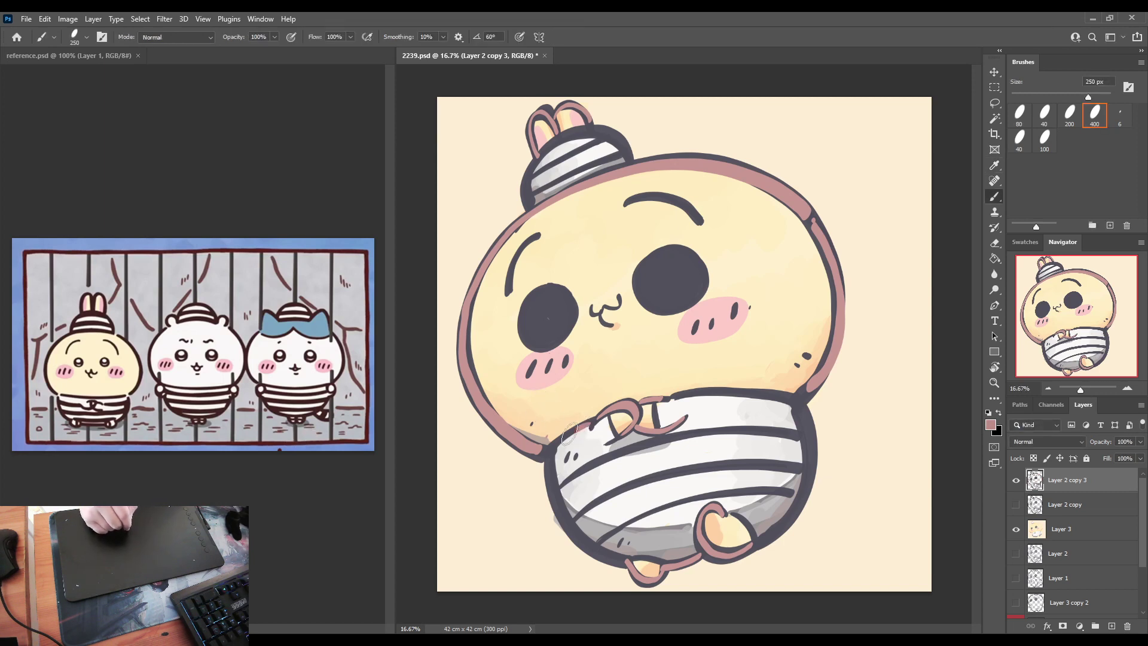
{"action": "mouse_move", "coordinate": [550, 448]}
{"action": "left_mouse_down"}
{"action": "mouse_move", "coordinate": [565, 529]}
{"action": "mouse_move", "coordinate": [617, 558]}
{"action": "left_mouse_up"}
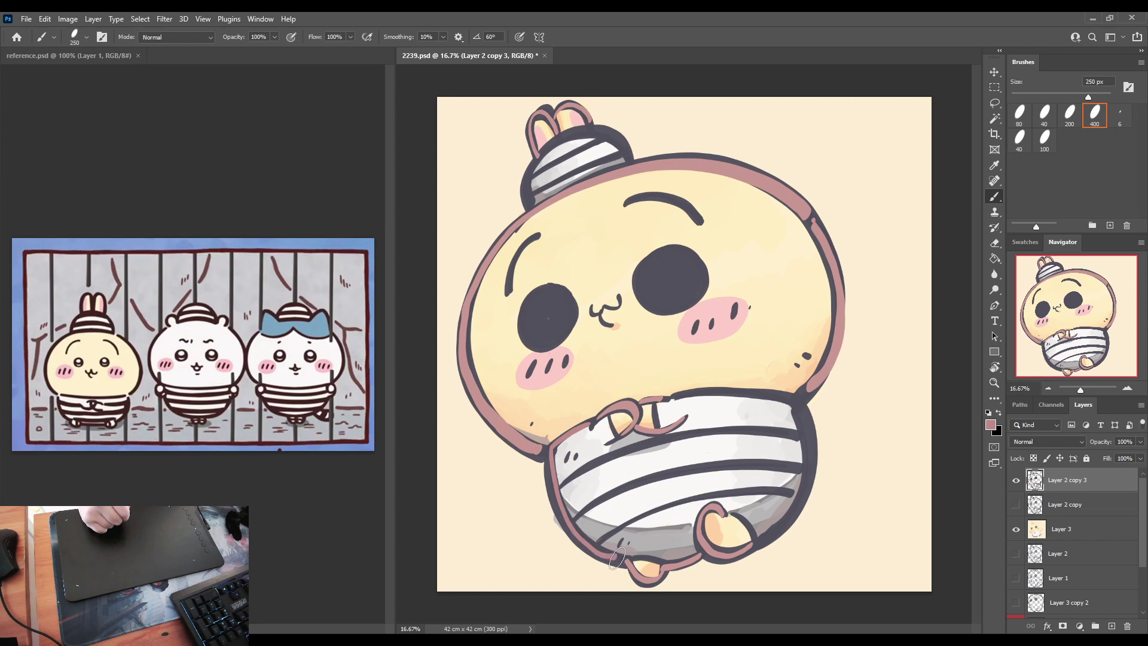
{"action": "mouse_move", "coordinate": [676, 397]}
{"action": "left_mouse_down"}
{"action": "mouse_move", "coordinate": [800, 405]}
{"action": "mouse_move", "coordinate": [807, 442]}
{"action": "mouse_move", "coordinate": [790, 529]}
{"action": "mouse_move", "coordinate": [768, 544]}
{"action": "left_mouse_up"}
{"action": "key", "text": "ctrl+z"}
{"action": "mouse_move", "coordinate": [800, 412]}
{"action": "left_mouse_down"}
{"action": "mouse_move", "coordinate": [803, 487]}
{"action": "mouse_move", "coordinate": [764, 538]}
{"action": "left_mouse_up"}
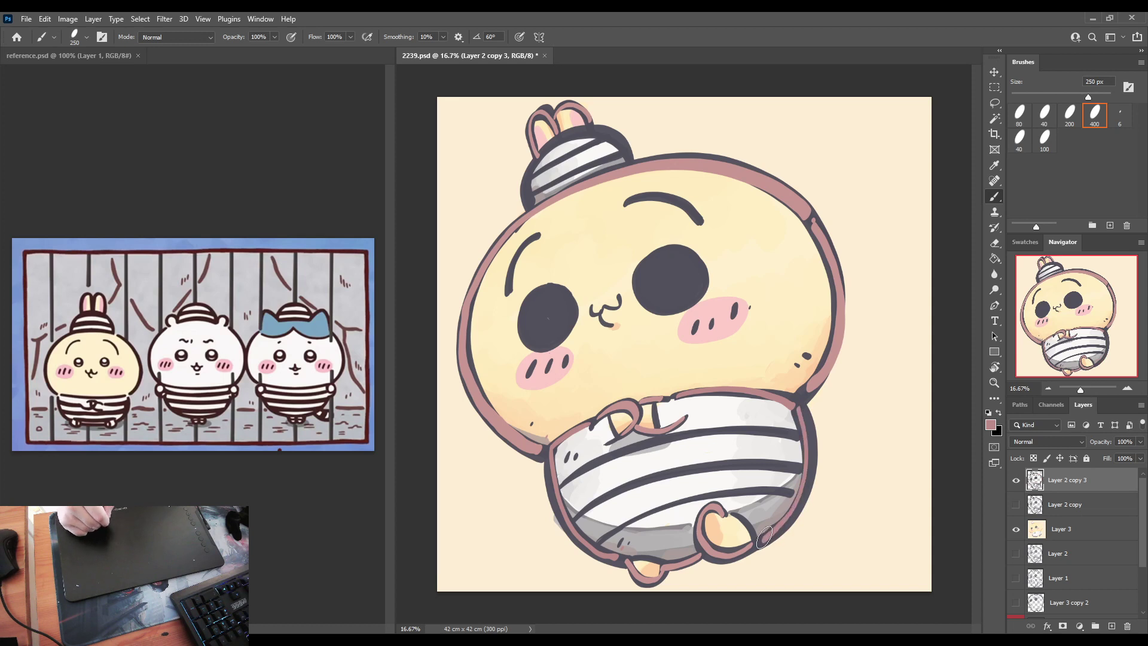
Step: Try to recolour the lowest dark stripe of the shirt in dusty pink, undoing each stroke
{"action": "mouse_move", "coordinate": [596, 547]}
{"action": "left_mouse_down"}
{"action": "mouse_move", "coordinate": [670, 494]}
{"action": "mouse_move", "coordinate": [711, 487]}
{"action": "mouse_move", "coordinate": [624, 521]}
{"action": "mouse_move", "coordinate": [788, 496]}
{"action": "left_mouse_up"}
{"action": "key", "text": "ctrl+z"}
{"action": "key", "text": "ctrl+z"}
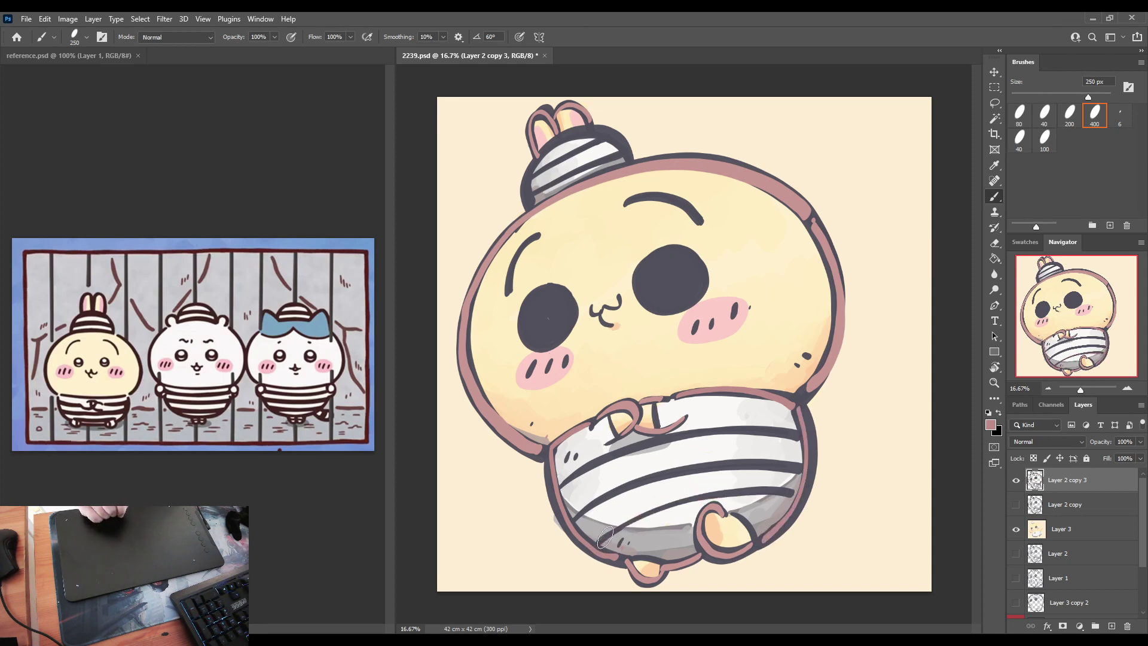
{"action": "mouse_move", "coordinate": [596, 549]}
{"action": "left_mouse_down"}
{"action": "mouse_move", "coordinate": [663, 502]}
{"action": "mouse_move", "coordinate": [787, 499]}
{"action": "left_mouse_up"}
{"action": "key", "text": "ctrl+z"}
{"action": "mouse_move", "coordinate": [600, 545]}
{"action": "left_mouse_down"}
{"action": "mouse_move", "coordinate": [747, 494]}
{"action": "mouse_move", "coordinate": [789, 494]}
{"action": "left_mouse_up"}
{"action": "key", "text": "ctrl+z"}
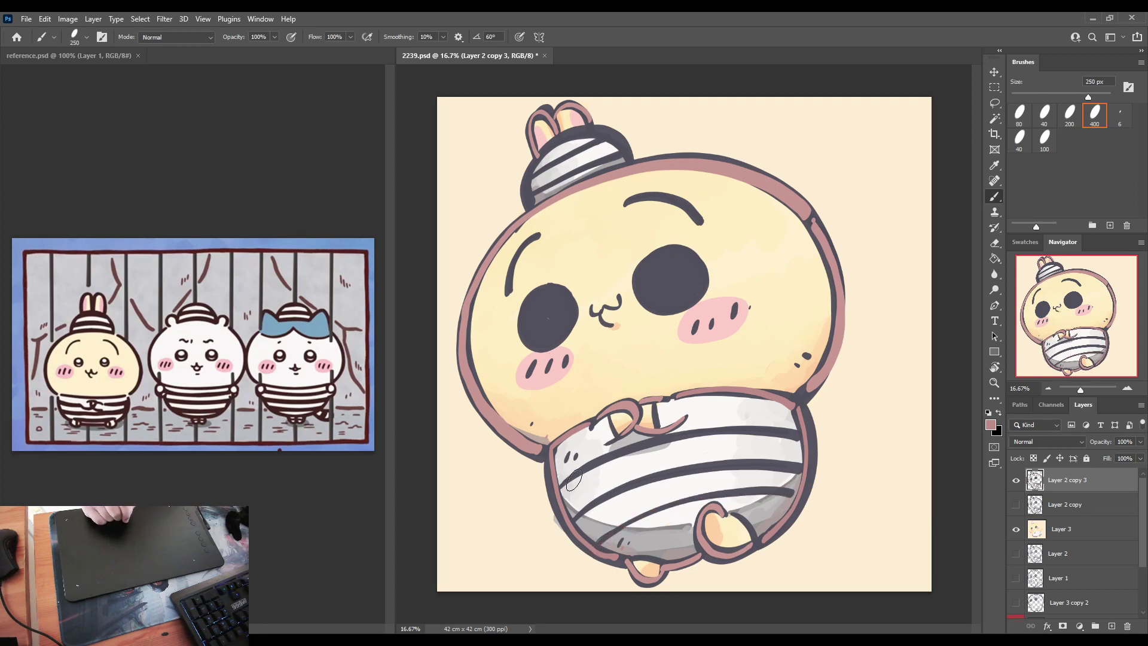
Step: Recolour the uppermost shirt stripe with one dusty pink stroke across the full width, undoing the uneven attempts
{"action": "mouse_move", "coordinate": [567, 477]}
{"action": "left_mouse_down"}
{"action": "mouse_move", "coordinate": [735, 428]}
{"action": "mouse_move", "coordinate": [789, 433]}
{"action": "left_mouse_up"}
{"action": "key", "text": "ctrl+z"}
{"action": "mouse_move", "coordinate": [565, 487]}
{"action": "left_mouse_down"}
{"action": "mouse_move", "coordinate": [621, 455]}
{"action": "mouse_move", "coordinate": [799, 433]}
{"action": "left_mouse_up"}
{"action": "key", "text": "ctrl+z"}
{"action": "mouse_move", "coordinate": [583, 473]}
{"action": "left_mouse_down"}
{"action": "mouse_move", "coordinate": [760, 429]}
{"action": "mouse_move", "coordinate": [800, 433]}
{"action": "left_mouse_up"}
{"action": "key", "text": "ctrl+z"}
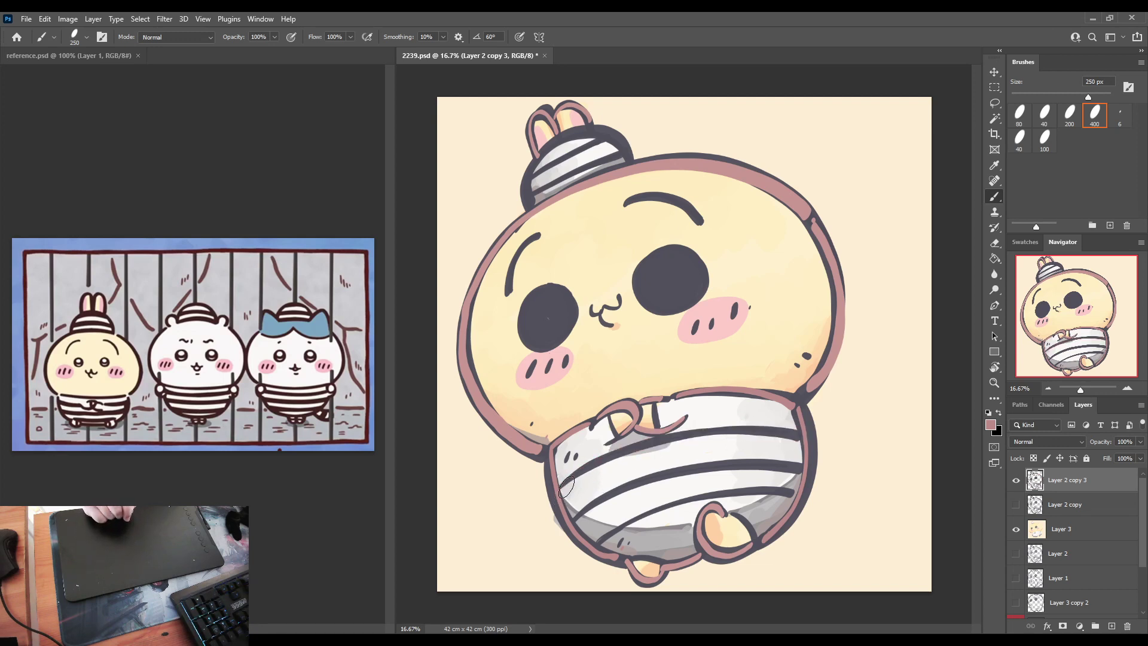
{"action": "mouse_move", "coordinate": [572, 477]}
{"action": "left_mouse_down"}
{"action": "mouse_move", "coordinate": [735, 430]}
{"action": "mouse_move", "coordinate": [798, 433]}
{"action": "left_mouse_up"}
{"action": "key", "text": "ctrl+z"}
{"action": "mouse_move", "coordinate": [562, 490]}
{"action": "left_mouse_down"}
{"action": "mouse_move", "coordinate": [625, 454]}
{"action": "mouse_move", "coordinate": [806, 433]}
{"action": "left_mouse_up"}
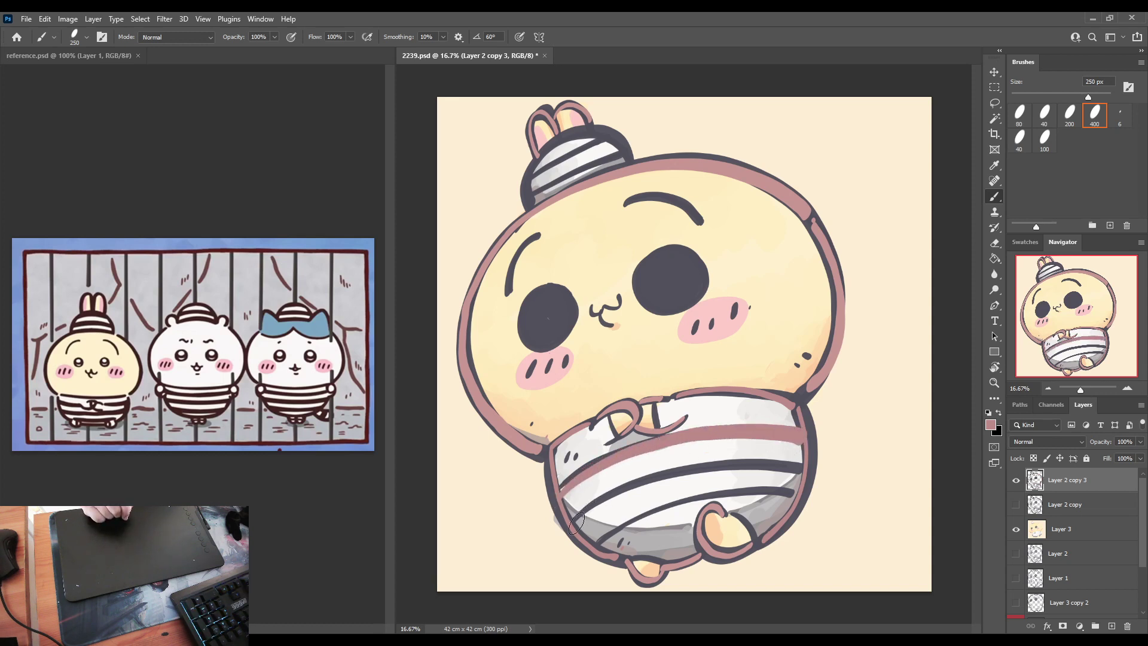
Step: Recolour the two lower shirt stripes and the hat's outline and stripes in dusty pink, undoing the uneven attempt
{"action": "mouse_move", "coordinate": [576, 524]}
{"action": "left_mouse_down"}
{"action": "mouse_move", "coordinate": [699, 473]}
{"action": "mouse_move", "coordinate": [795, 466]}
{"action": "left_mouse_up"}
{"action": "key", "text": "ctrl+z"}
{"action": "mouse_move", "coordinate": [575, 524]}
{"action": "left_mouse_down"}
{"action": "mouse_move", "coordinate": [667, 473]}
{"action": "mouse_move", "coordinate": [799, 465]}
{"action": "left_mouse_up"}
{"action": "mouse_move", "coordinate": [599, 545]}
{"action": "left_mouse_down"}
{"action": "mouse_move", "coordinate": [632, 523]}
{"action": "mouse_move", "coordinate": [802, 487]}
{"action": "left_mouse_up"}
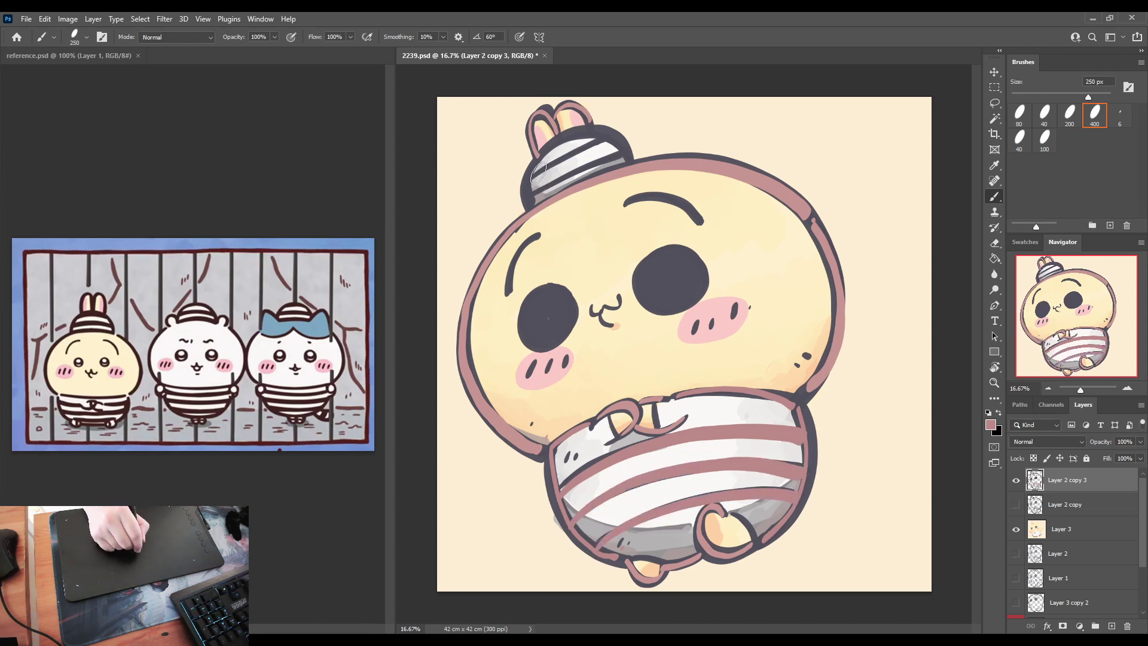
{"action": "left_click_drag", "start_coordinate": [534, 206], "coordinate": [541, 146]}
{"action": "mouse_move", "coordinate": [616, 140]}
{"action": "left_mouse_down"}
{"action": "mouse_move", "coordinate": [628, 161]}
{"action": "mouse_move", "coordinate": [535, 173]}
{"action": "mouse_move", "coordinate": [607, 141]}
{"action": "mouse_move", "coordinate": [529, 196]}
{"action": "mouse_move", "coordinate": [622, 146]}
{"action": "left_mouse_up"}
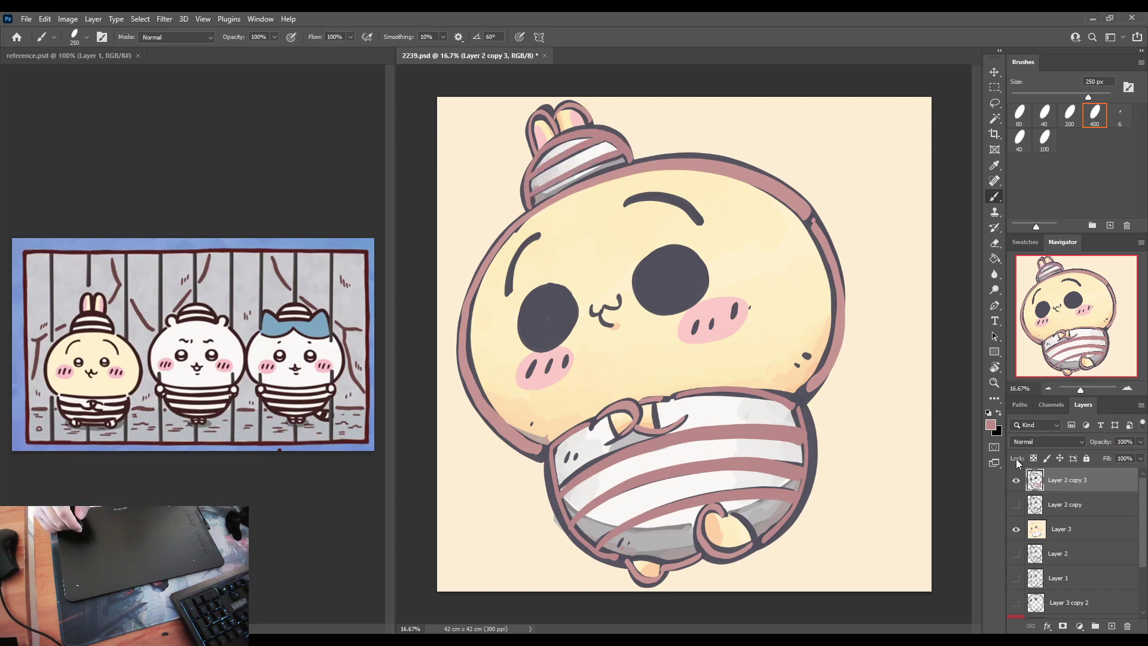
Step: Sample a dark warm grey from the hat and repaint the hat's lines and the shirt's left outline with it
{"action": "key", "text": "i"}
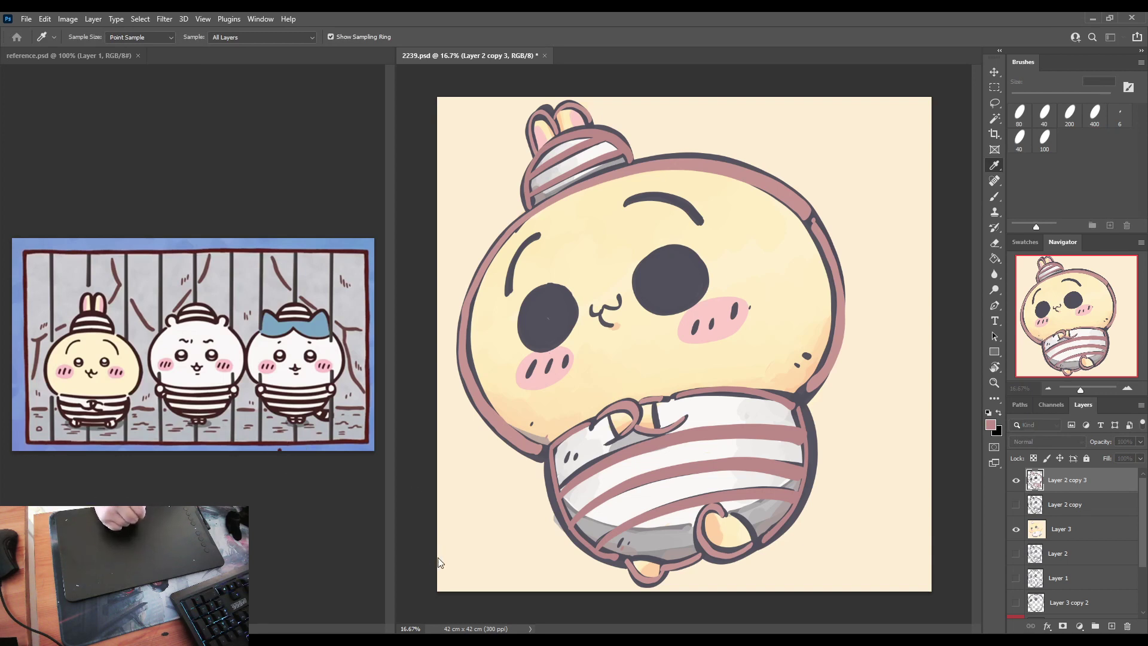
{"action": "key", "text": "b"}
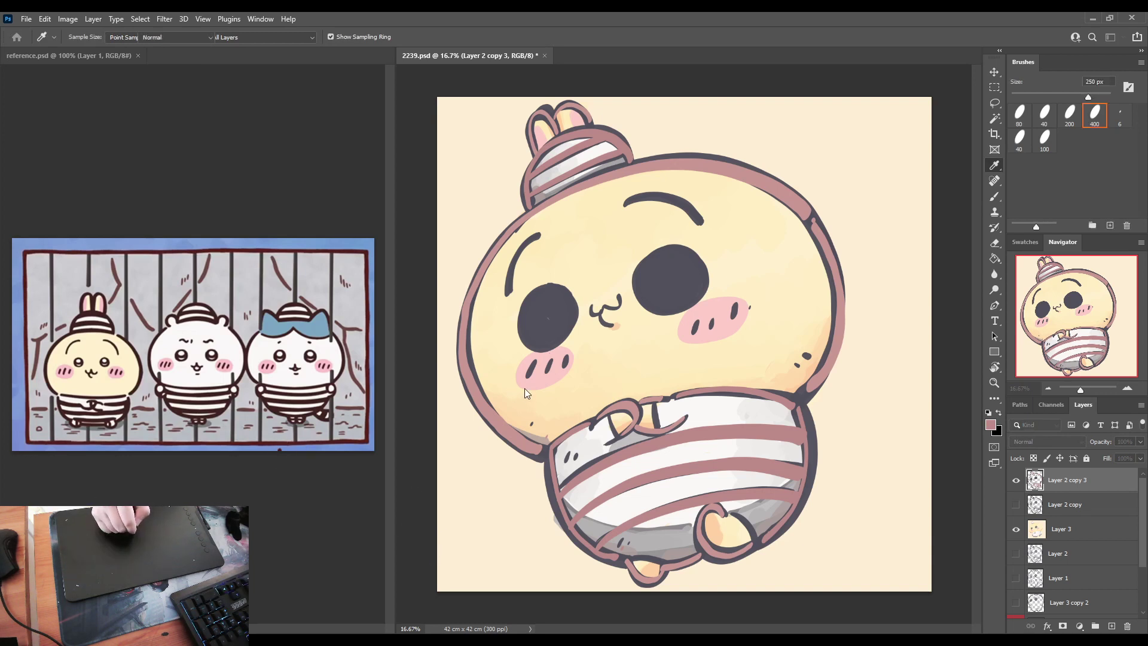
{"action": "left_click", "coordinate": [547, 158], "text": "alt"}
{"action": "mouse_move", "coordinate": [562, 157]}
{"action": "left_mouse_down"}
{"action": "mouse_move", "coordinate": [541, 165]}
{"action": "mouse_move", "coordinate": [535, 174]}
{"action": "mouse_move", "coordinate": [553, 171]}
{"action": "mouse_move", "coordinate": [534, 191]}
{"action": "mouse_move", "coordinate": [584, 148]}
{"action": "mouse_move", "coordinate": [622, 147]}
{"action": "mouse_move", "coordinate": [565, 128]}
{"action": "mouse_move", "coordinate": [526, 210]}
{"action": "left_mouse_up"}
{"action": "mouse_move", "coordinate": [559, 453]}
{"action": "left_mouse_down"}
{"action": "mouse_move", "coordinate": [579, 435]}
{"action": "mouse_move", "coordinate": [553, 471]}
{"action": "mouse_move", "coordinate": [601, 553]}
{"action": "left_mouse_up"}
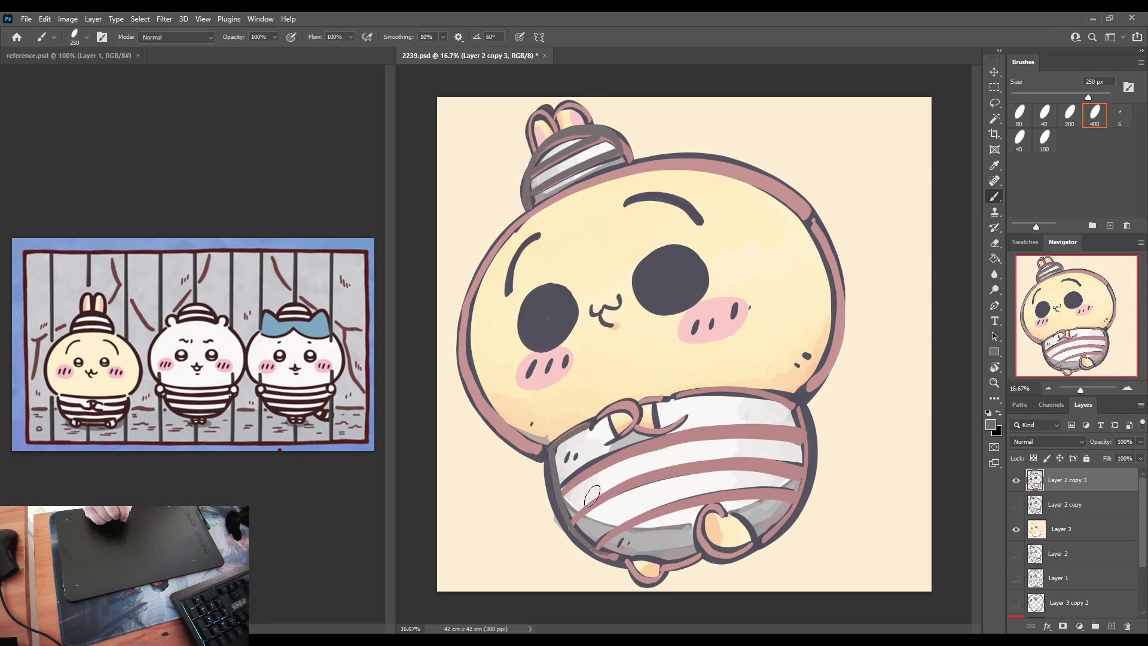
Step: Repaint the three shirt stripes, the collar edge and the right outline in dark grey, leaving thin dusty pink edges
{"action": "mouse_move", "coordinate": [563, 494]}
{"action": "left_mouse_down"}
{"action": "mouse_move", "coordinate": [651, 439]}
{"action": "mouse_move", "coordinate": [781, 425]}
{"action": "left_mouse_up"}
{"action": "key", "text": "ctrl+z"}
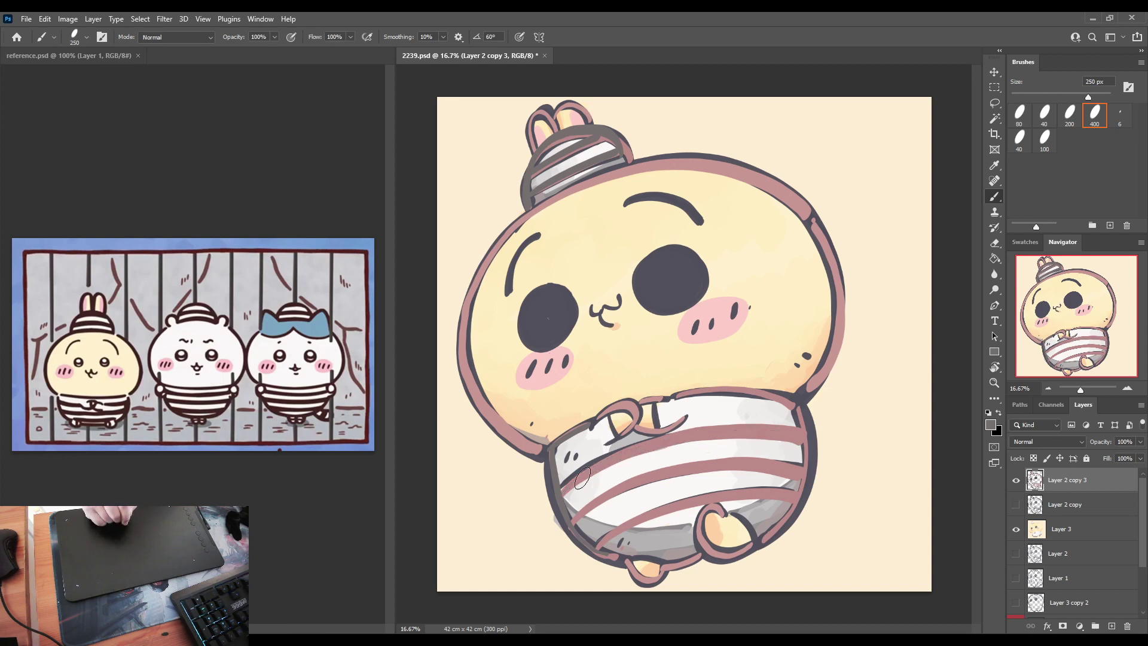
{"action": "mouse_move", "coordinate": [565, 489]}
{"action": "left_mouse_down"}
{"action": "mouse_move", "coordinate": [618, 458]}
{"action": "mouse_move", "coordinate": [794, 431]}
{"action": "left_mouse_up"}
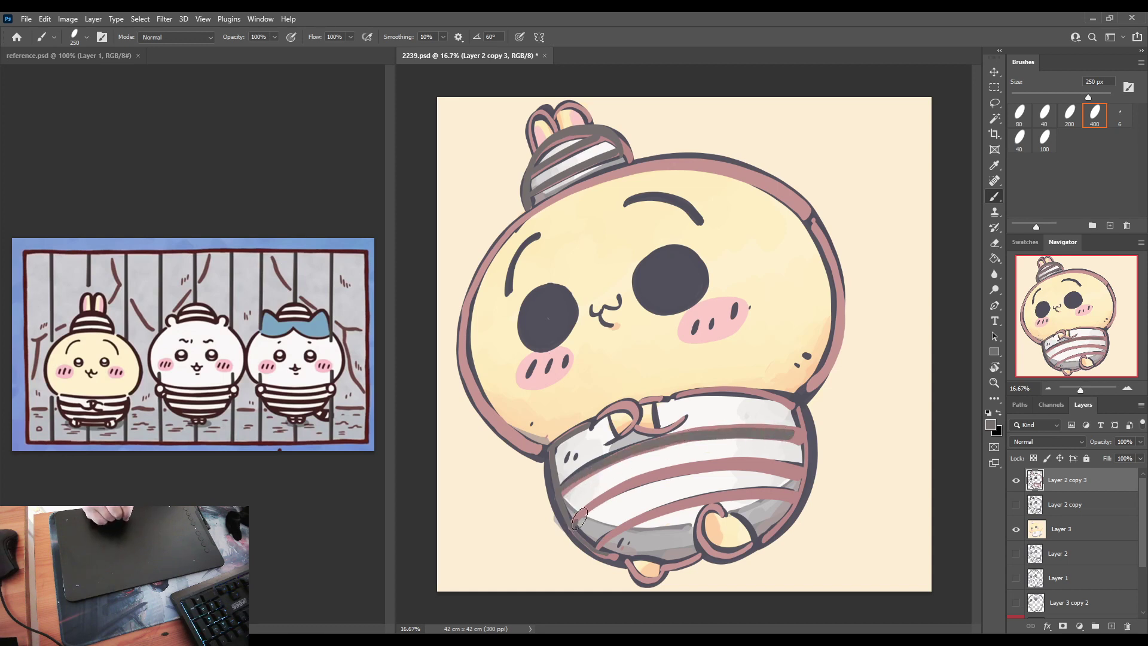
{"action": "mouse_move", "coordinate": [576, 514]}
{"action": "left_mouse_down"}
{"action": "mouse_move", "coordinate": [757, 465]}
{"action": "mouse_move", "coordinate": [798, 476]}
{"action": "left_mouse_up"}
{"action": "left_click_drag", "start_coordinate": [604, 541], "coordinate": [786, 486]}
{"action": "key", "text": "ctrl+z"}
{"action": "mouse_move", "coordinate": [597, 550]}
{"action": "left_mouse_down"}
{"action": "mouse_move", "coordinate": [747, 487]}
{"action": "mouse_move", "coordinate": [788, 484]}
{"action": "left_mouse_up"}
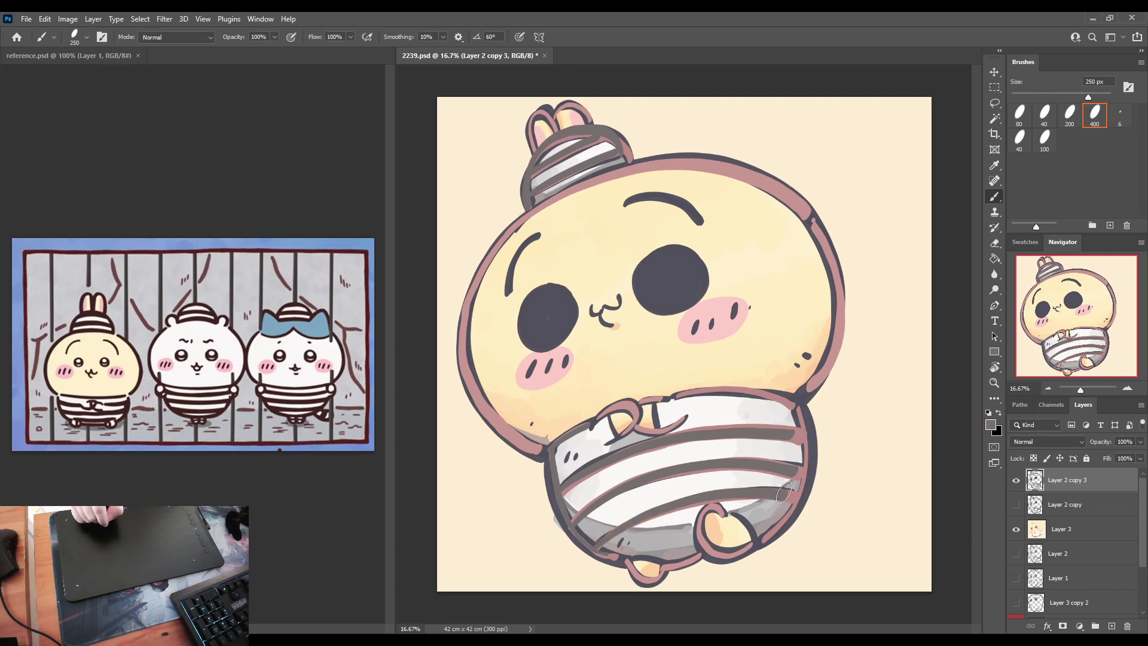
{"action": "mouse_move", "coordinate": [682, 397]}
{"action": "left_mouse_down"}
{"action": "mouse_move", "coordinate": [804, 403]}
{"action": "mouse_move", "coordinate": [808, 454]}
{"action": "left_mouse_up"}
{"action": "mouse_move", "coordinate": [705, 555]}
{"action": "left_mouse_down"}
{"action": "mouse_move", "coordinate": [676, 559]}
{"action": "mouse_move", "coordinate": [698, 555]}
{"action": "left_mouse_up"}
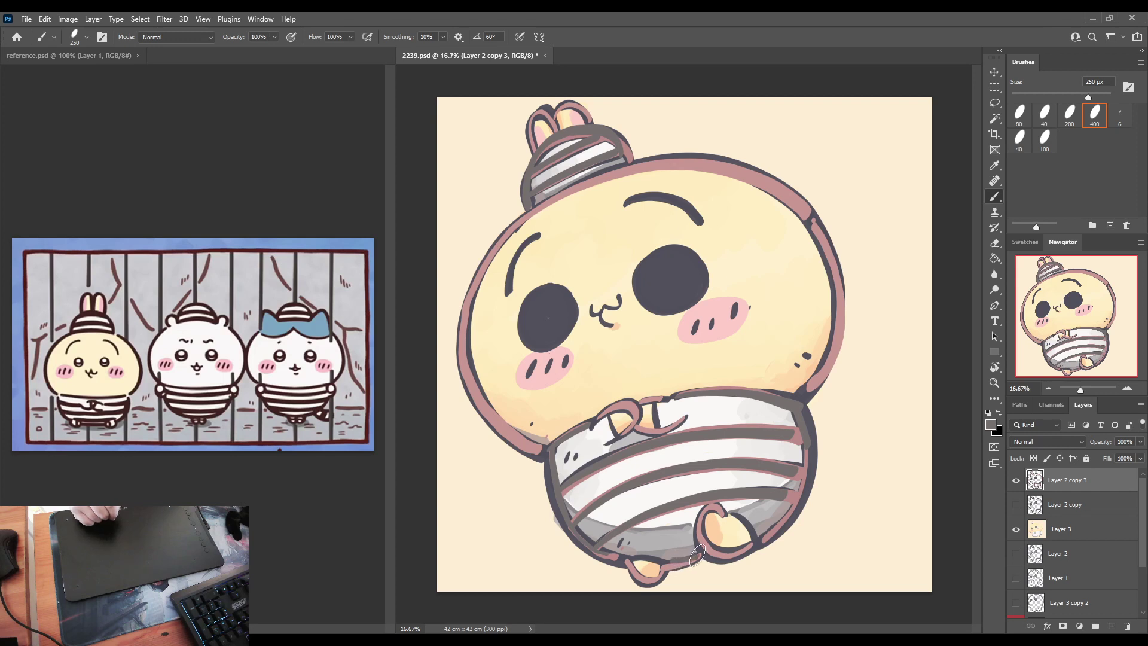
Step: Touch up the cheek marks in pale yellow and recolour the brows, eyes, mouth and freckles in dark warm grey
{"action": "left_click", "coordinate": [679, 326], "text": "alt"}
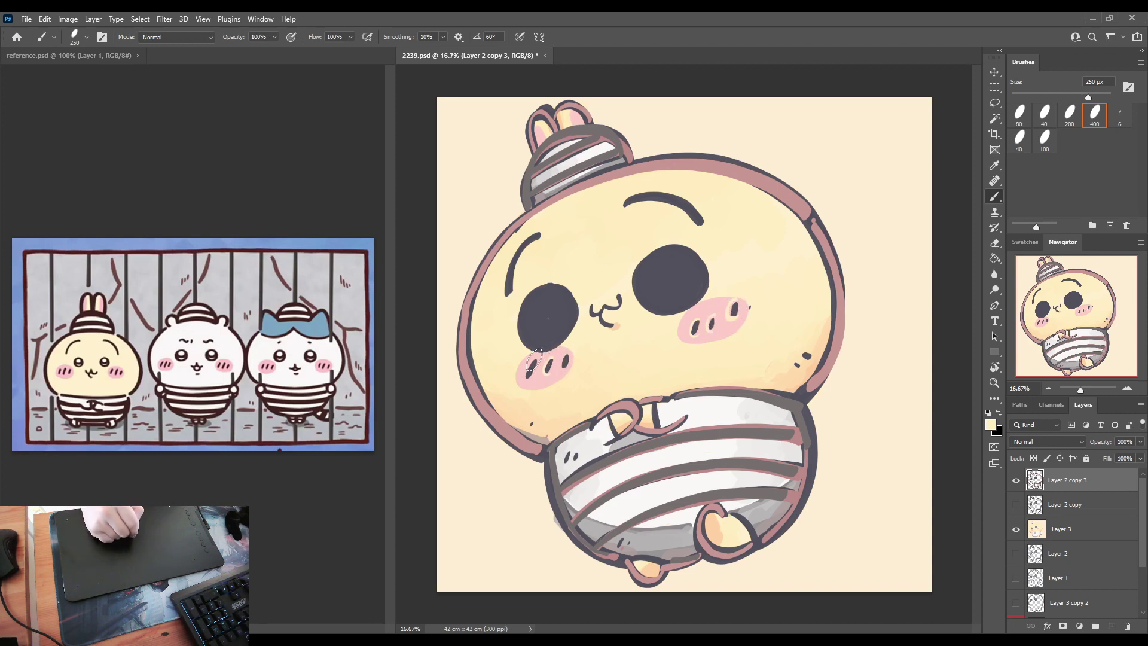
{"action": "left_click", "coordinate": [611, 129], "text": "alt"}
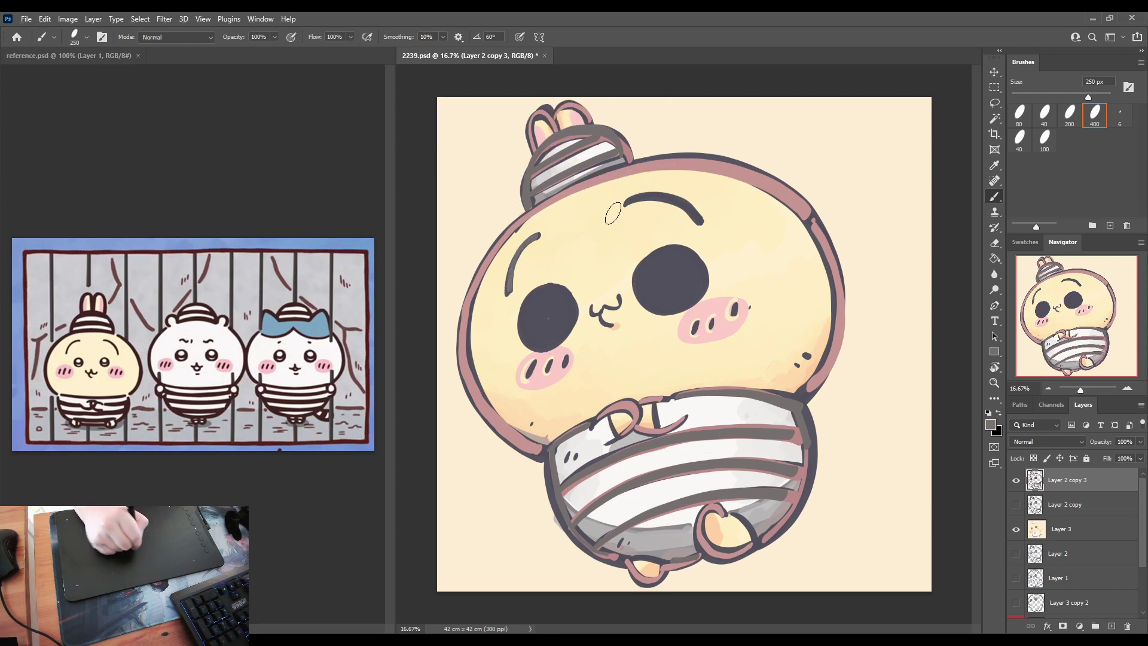
{"action": "left_click_drag", "start_coordinate": [629, 201], "coordinate": [702, 219]}
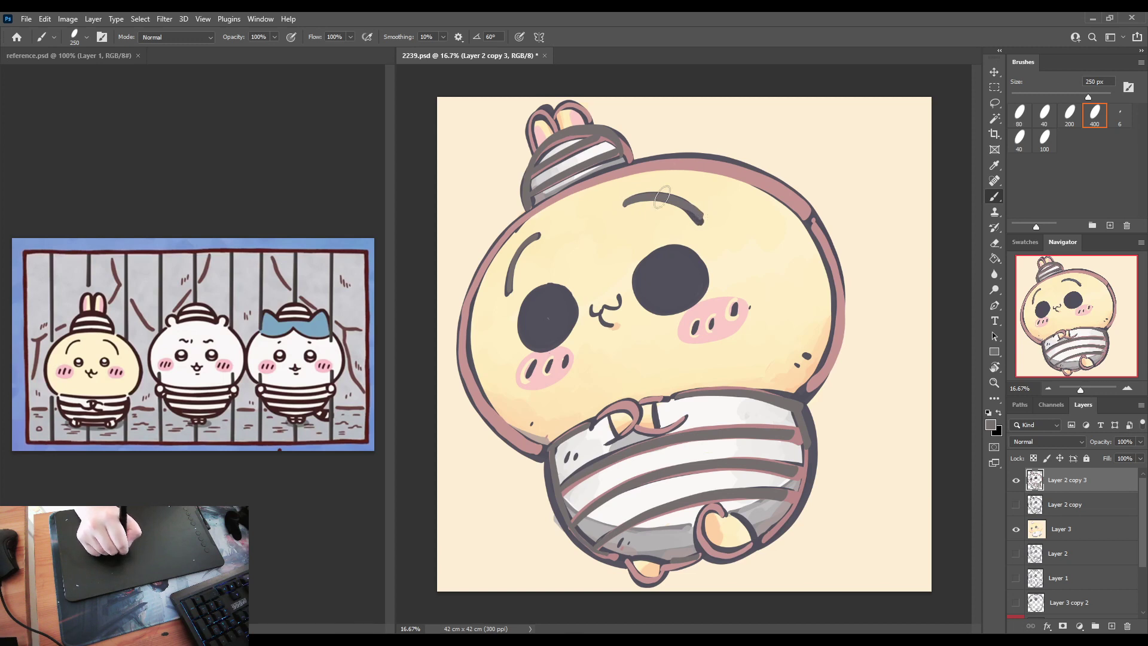
{"action": "mouse_move", "coordinate": [666, 270]}
{"action": "left_mouse_down"}
{"action": "mouse_move", "coordinate": [681, 293]}
{"action": "mouse_move", "coordinate": [658, 281]}
{"action": "mouse_move", "coordinate": [676, 263]}
{"action": "mouse_move", "coordinate": [650, 287]}
{"action": "mouse_move", "coordinate": [658, 261]}
{"action": "mouse_move", "coordinate": [689, 276]}
{"action": "mouse_move", "coordinate": [683, 268]}
{"action": "left_mouse_up"}
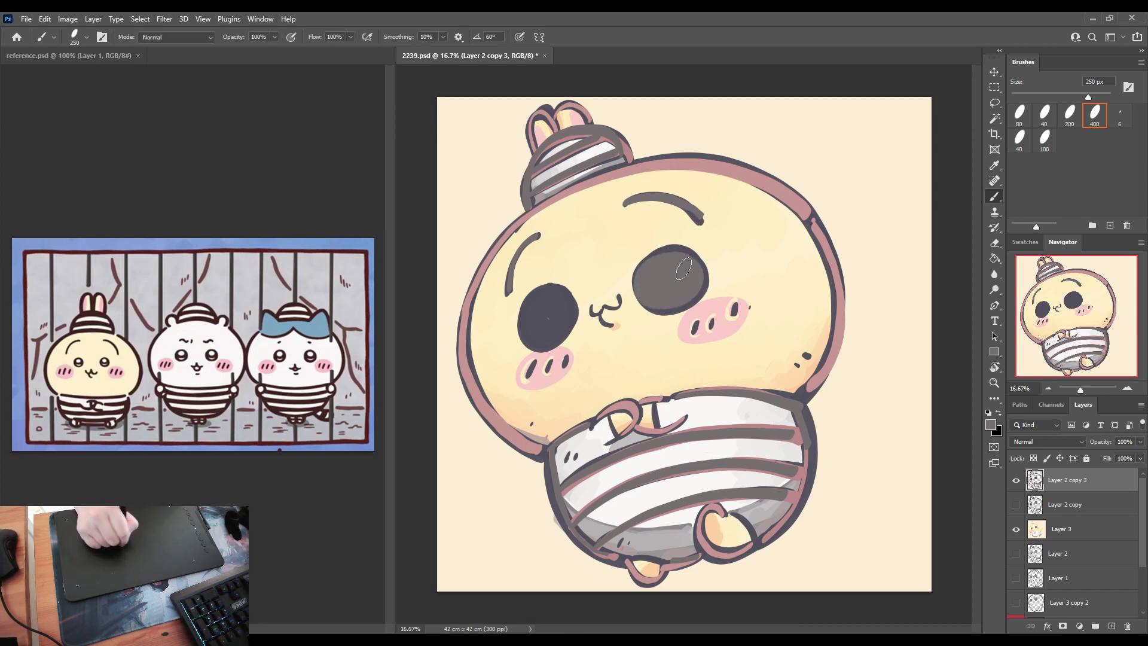
{"action": "mouse_move", "coordinate": [547, 314]}
{"action": "left_mouse_down"}
{"action": "mouse_move", "coordinate": [556, 299]}
{"action": "mouse_move", "coordinate": [563, 334]}
{"action": "mouse_move", "coordinate": [563, 303]}
{"action": "mouse_move", "coordinate": [527, 308]}
{"action": "left_mouse_up"}
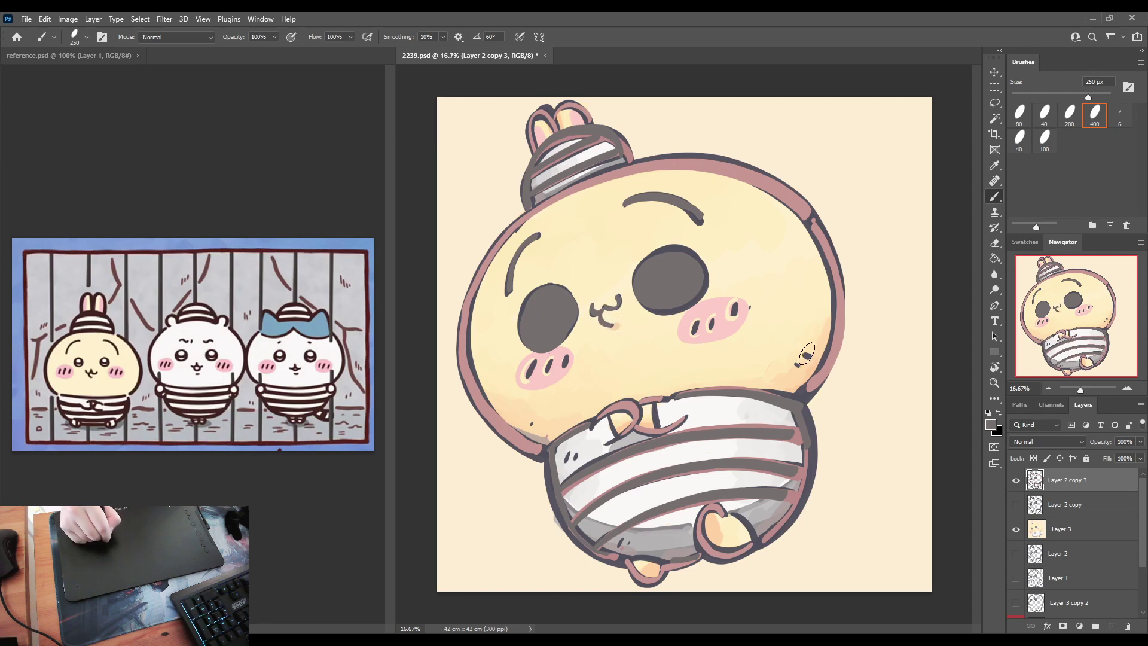
{"action": "left_click", "coordinate": [815, 341]}
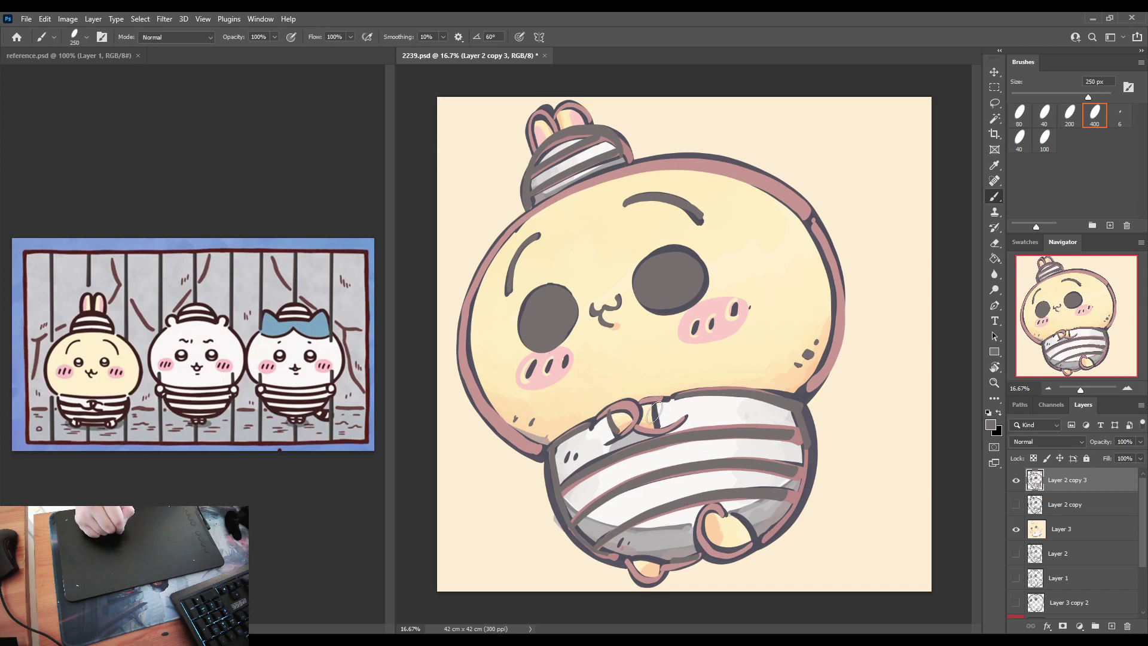
Step: Recolour the remaining dark lines of the raised paws in sampled dusty pink and add two pink dots on the upper shirt
{"action": "left_click", "coordinate": [620, 406], "text": "alt"}
{"action": "left_click_drag", "start_coordinate": [621, 411], "coordinate": [617, 441]}
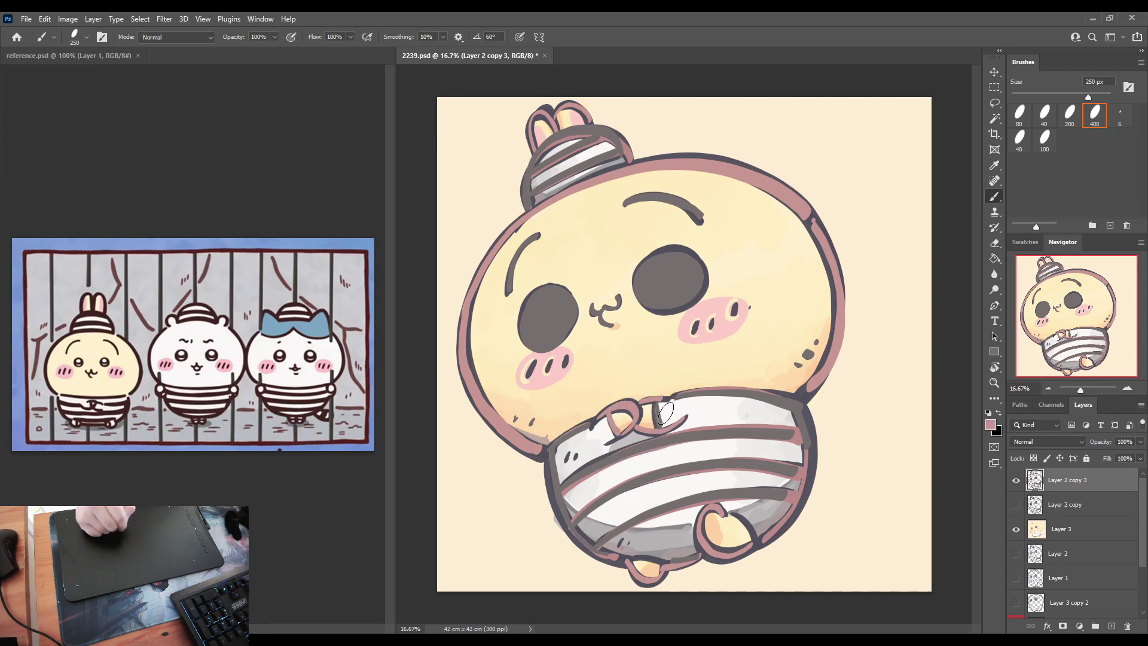
{"action": "left_click", "coordinate": [761, 416]}
{"action": "left_click", "coordinate": [770, 415]}
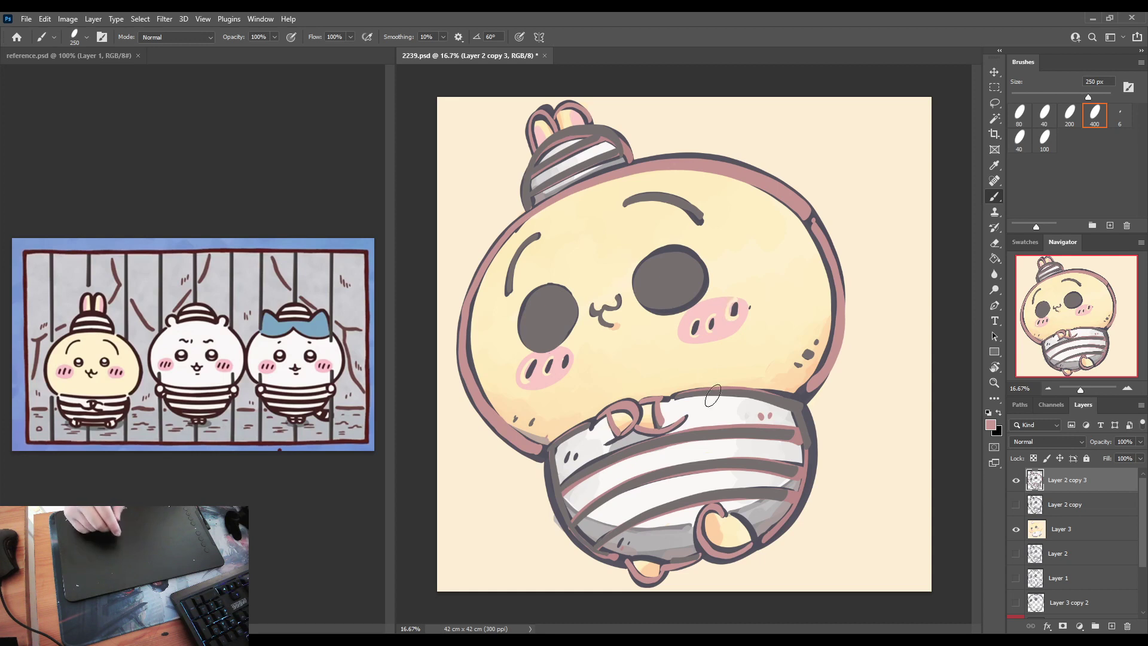
Step: Sample the shirt's white and try large highlights near the top of both eyes with a lower glint, undoing the strokes
{"action": "left_click", "coordinate": [705, 430], "text": "alt"}
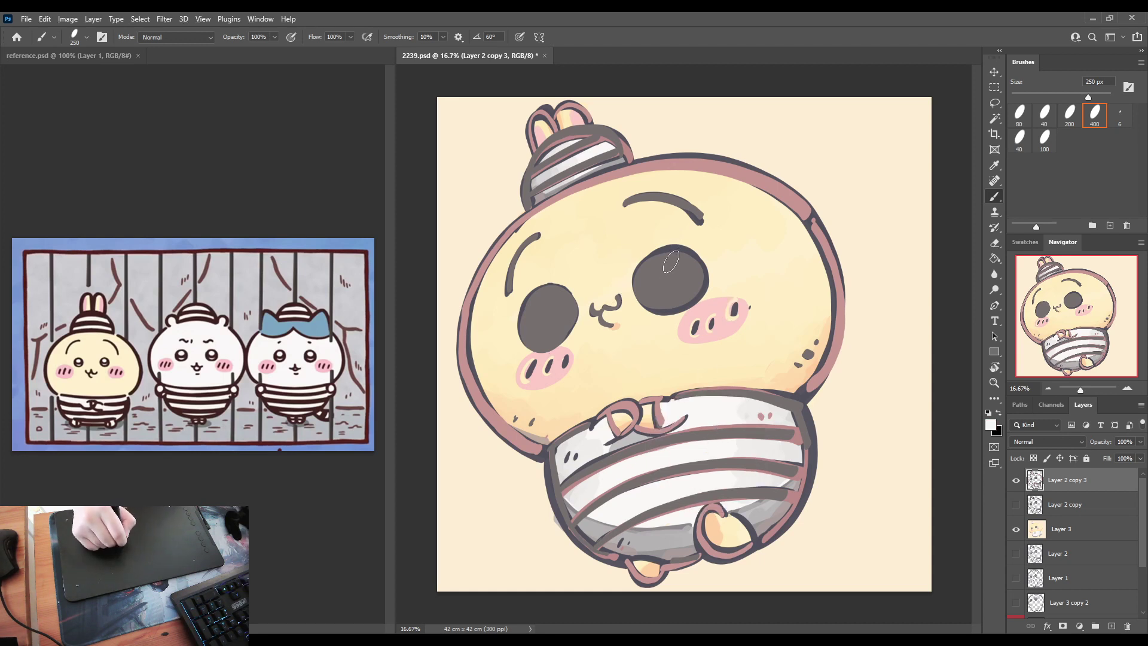
{"action": "mouse_move", "coordinate": [670, 261]}
{"action": "left_mouse_down"}
{"action": "mouse_move", "coordinate": [683, 261]}
{"action": "mouse_move", "coordinate": [669, 266]}
{"action": "left_mouse_up"}
{"action": "key", "text": "ctrl+z"}
{"action": "key", "text": "ctrl+z"}
{"action": "left_click_drag", "start_coordinate": [559, 294], "coordinate": [542, 296]}
{"action": "key", "text": "ctrl+z"}
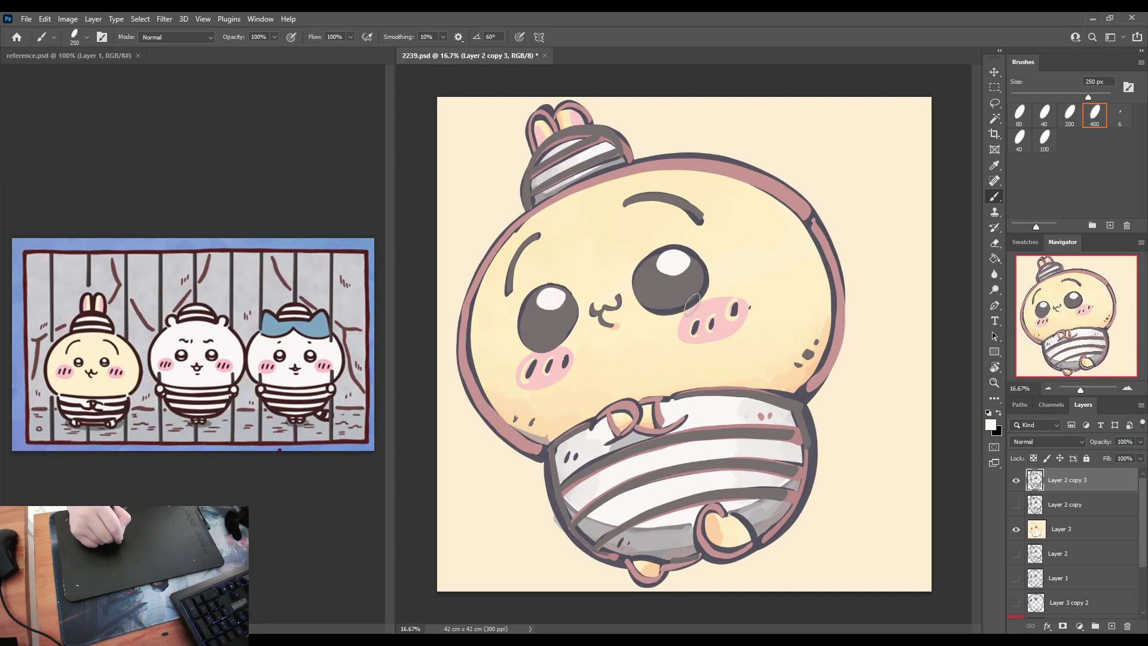
{"action": "left_click_drag", "start_coordinate": [664, 306], "coordinate": [685, 303]}
{"action": "key", "text": "ctrl+z"}
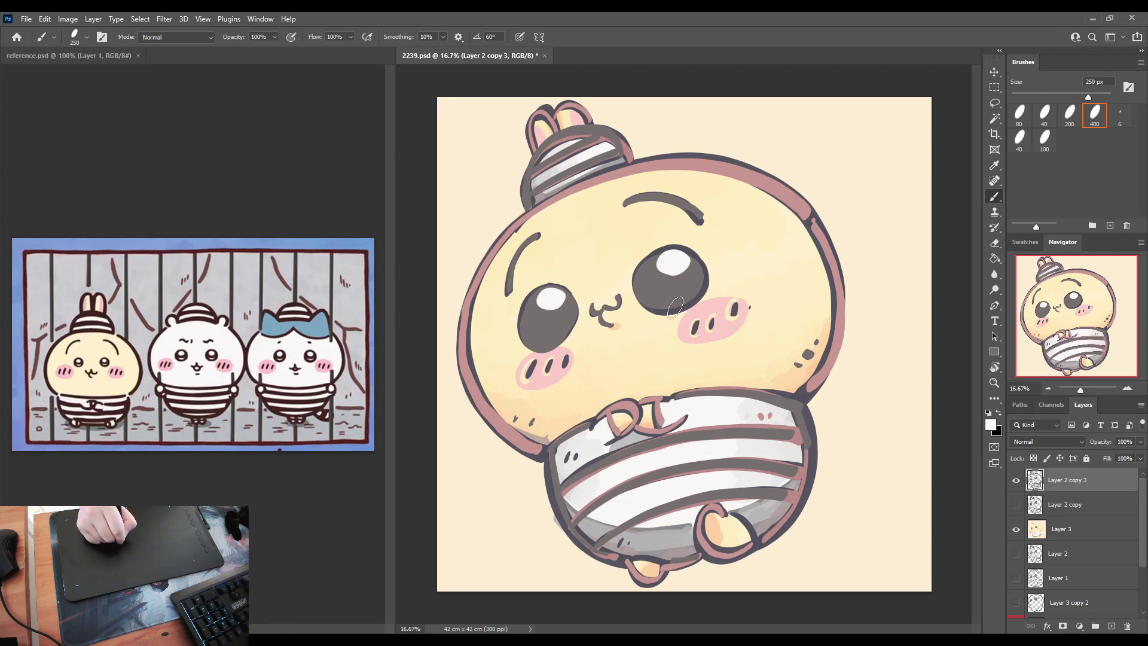
{"action": "key", "text": "ctrl+z"}
{"action": "key", "text": "ctrl+z"}
{"action": "key", "text": "ctrl+z"}
{"action": "key", "text": "ctrl+z"}
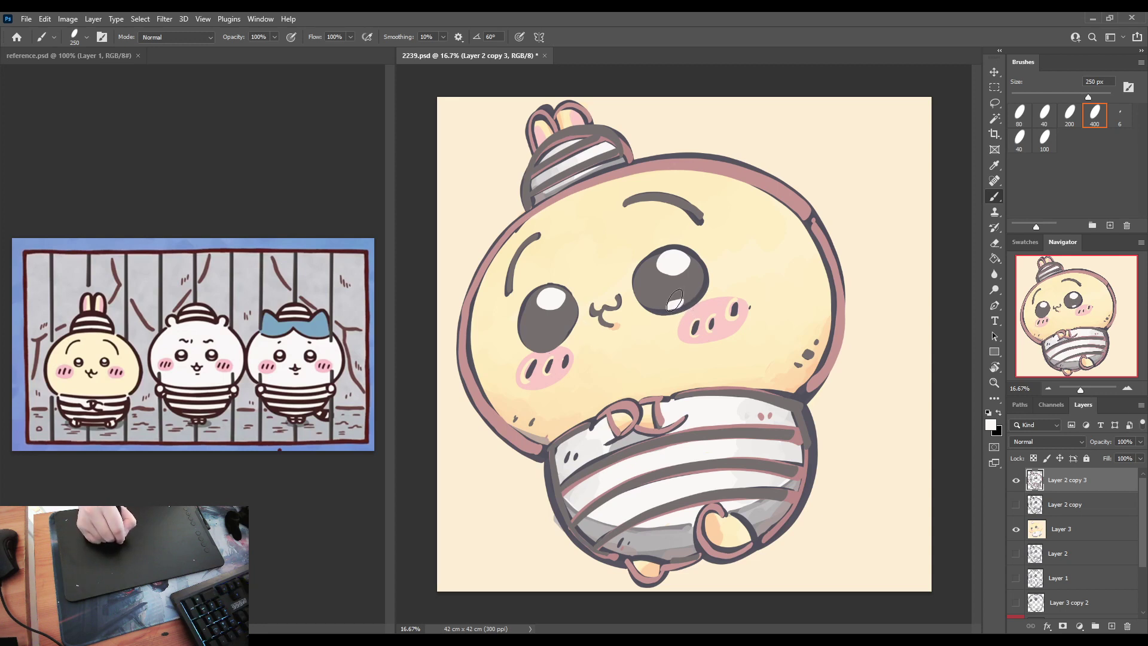
Step: Try smaller white highlights at the upper left of both eyes plus thin lower glints, and undo them
{"action": "left_click_drag", "start_coordinate": [671, 261], "coordinate": [667, 264]}
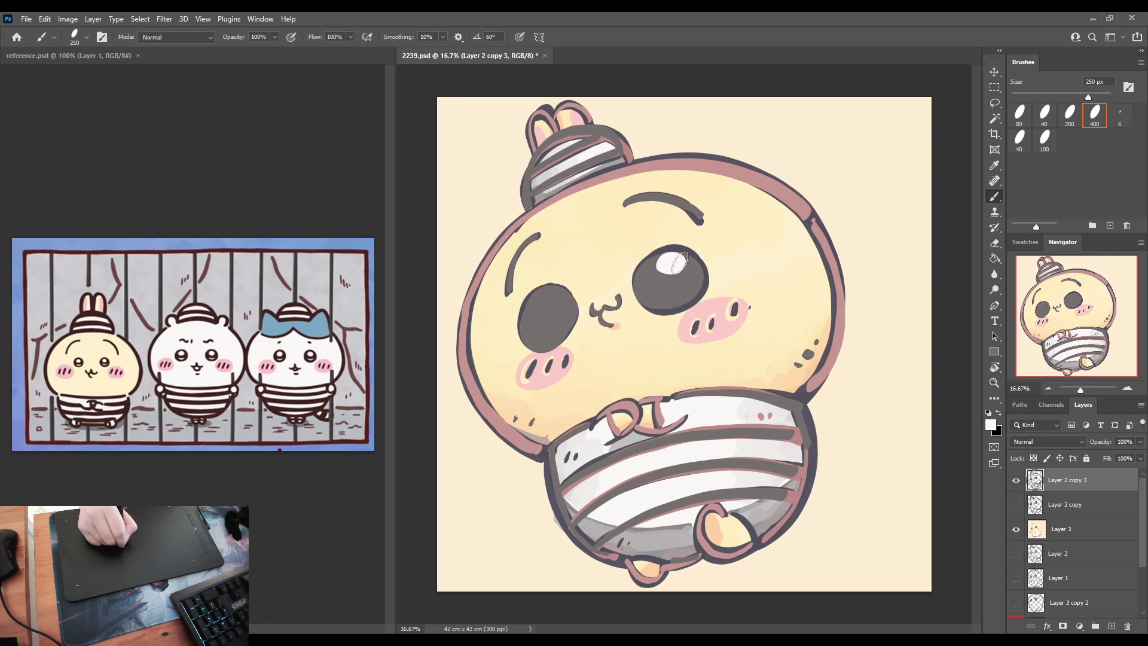
{"action": "key", "text": "ctrl+z"}
{"action": "left_click_drag", "start_coordinate": [540, 296], "coordinate": [543, 299]}
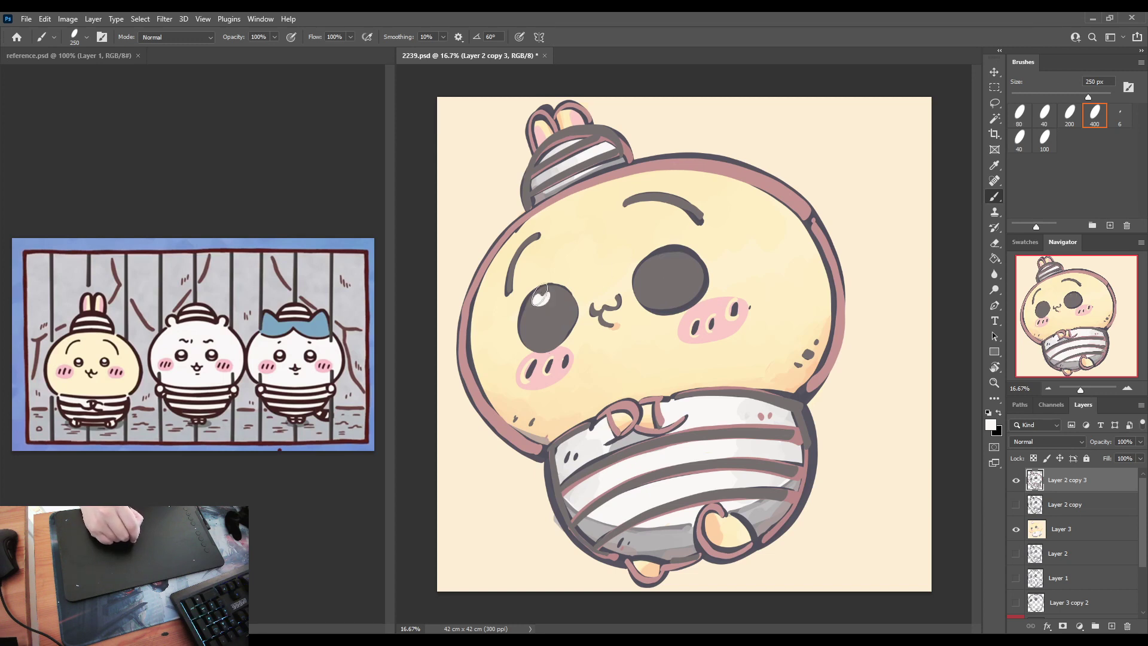
{"action": "left_click_drag", "start_coordinate": [654, 260], "coordinate": [658, 264]}
{"action": "left_click_drag", "start_coordinate": [674, 306], "coordinate": [685, 301]}
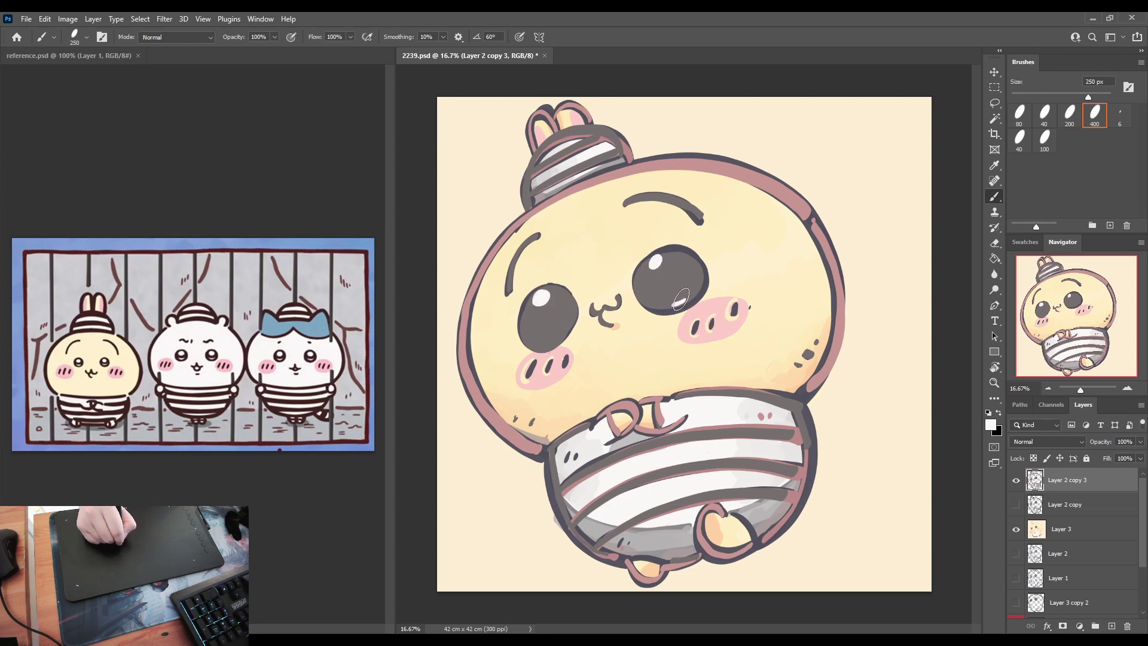
{"action": "left_click_drag", "start_coordinate": [550, 336], "coordinate": [561, 333]}
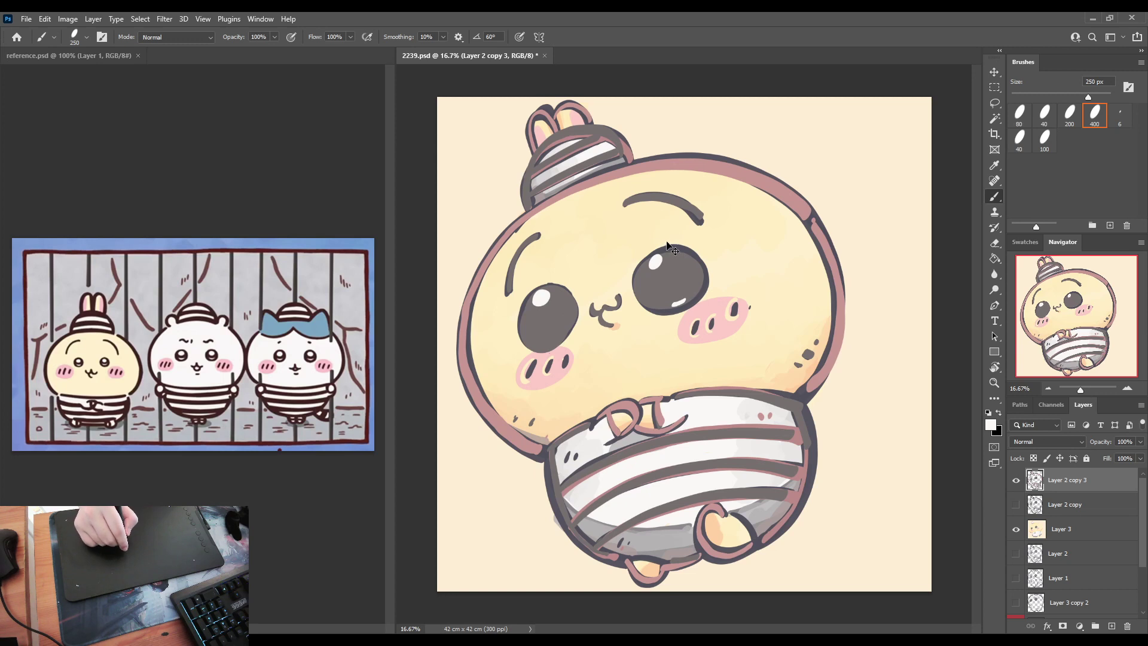
{"action": "key", "text": "ctrl+z"}
{"action": "key", "text": "ctrl+z"}
{"action": "key", "text": "ctrl+z"}
{"action": "key", "text": "ctrl+z"}
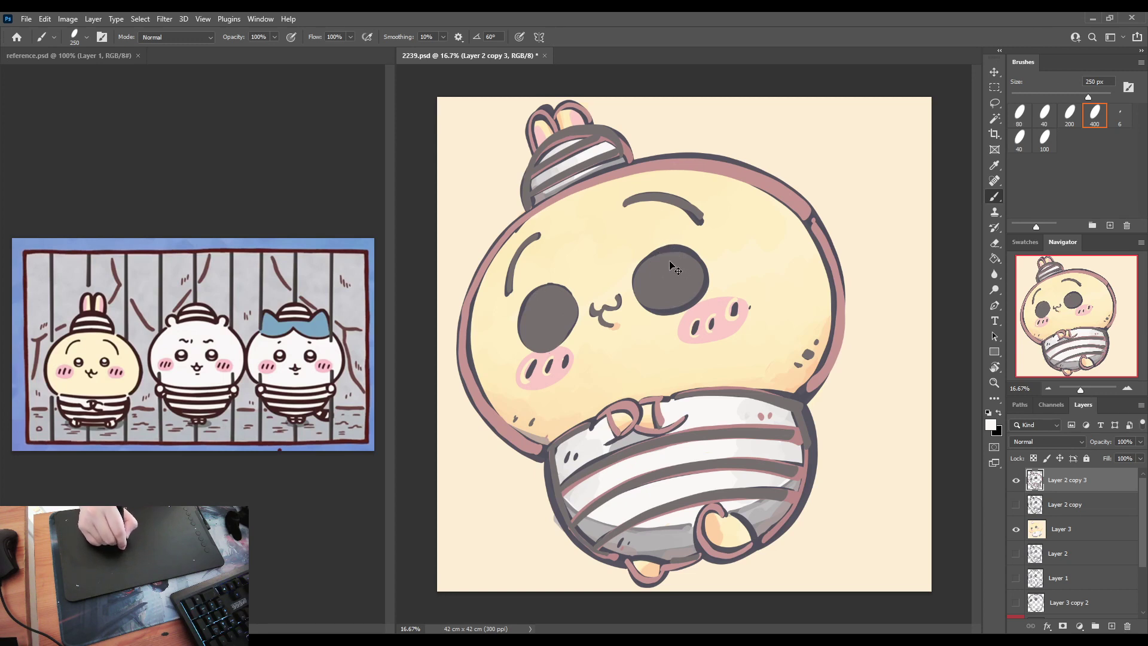
Step: Paint a round white highlight near the top and a small glint at the bottom of each eye, and save the document
{"action": "left_click_drag", "start_coordinate": [665, 258], "coordinate": [669, 262]}
{"action": "left_click_drag", "start_coordinate": [674, 306], "coordinate": [686, 303]}
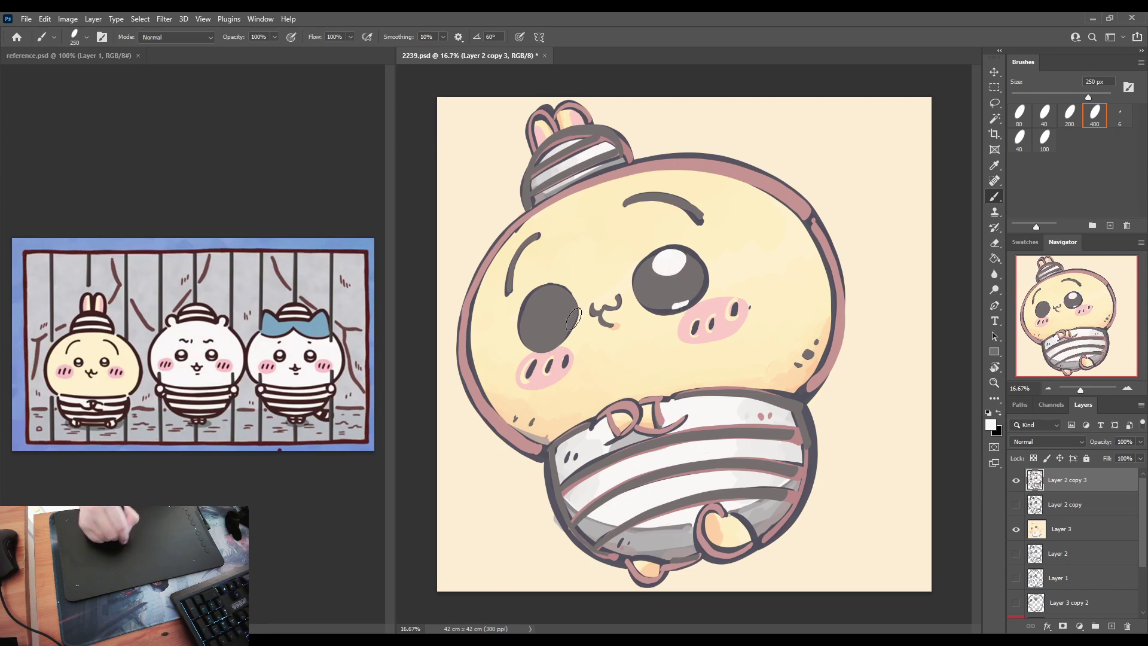
{"action": "left_click_drag", "start_coordinate": [543, 299], "coordinate": [548, 297]}
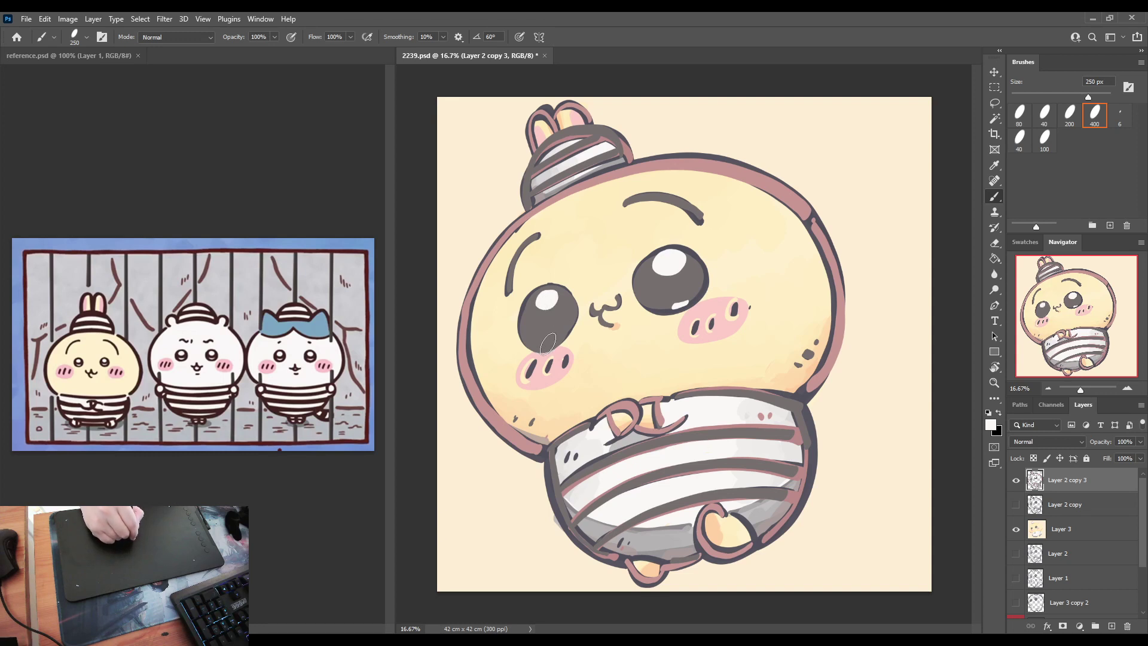
{"action": "left_click_drag", "start_coordinate": [546, 343], "coordinate": [557, 340]}
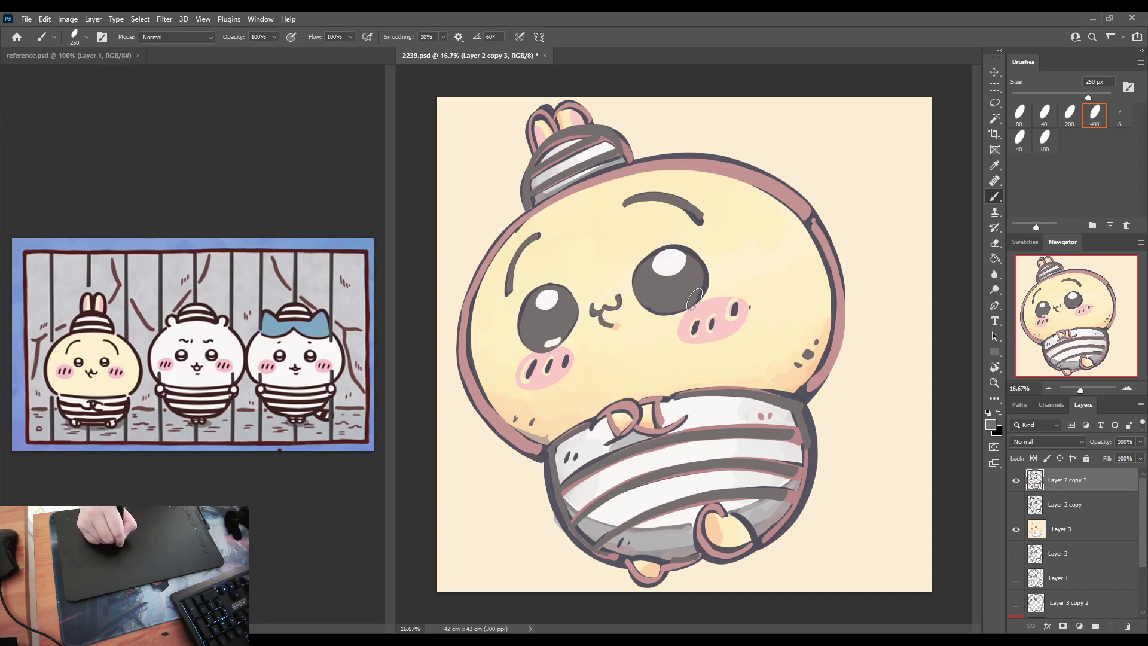
{"action": "left_click", "coordinate": [673, 262], "text": "alt"}
{"action": "left_click", "coordinate": [681, 303]}
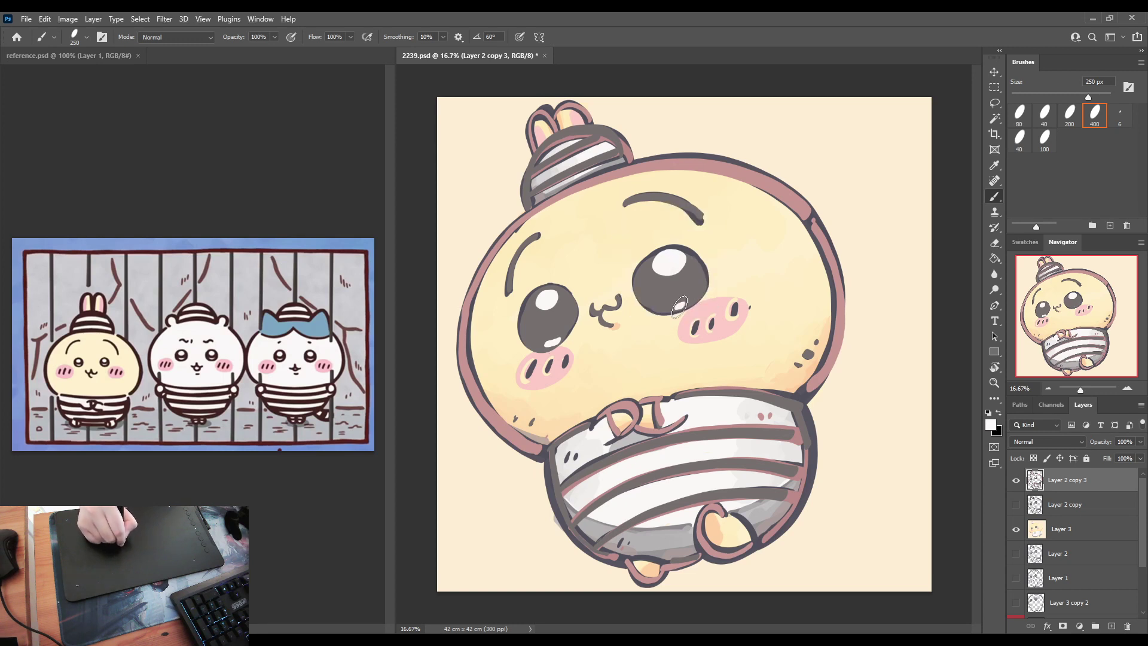
{"action": "key", "text": "ctrl+s"}
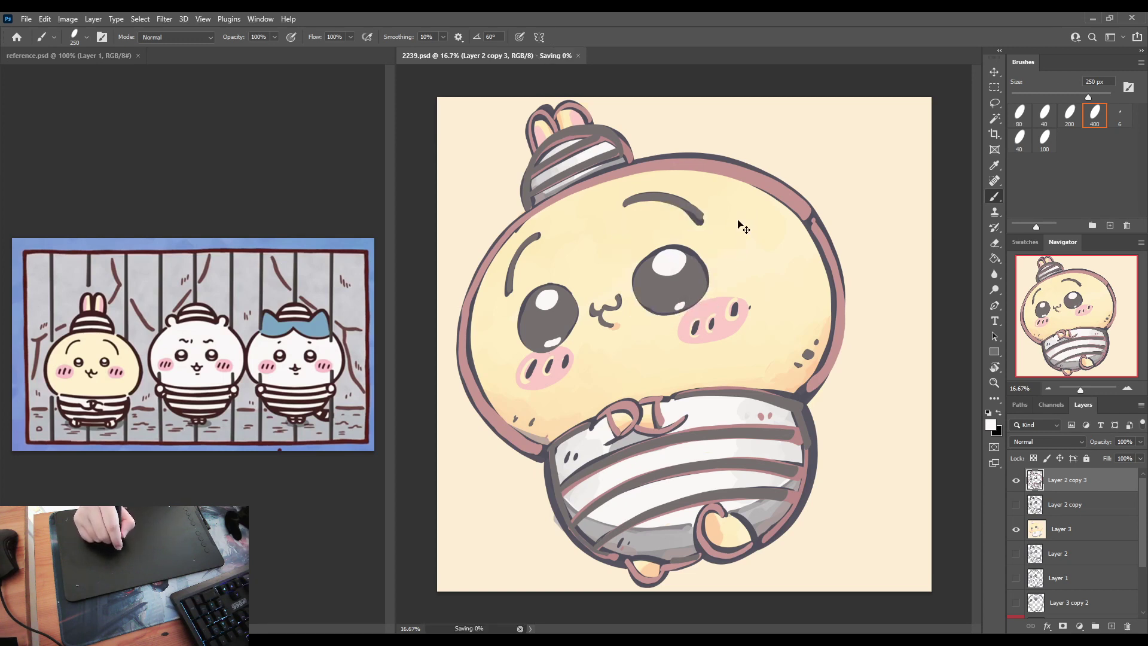
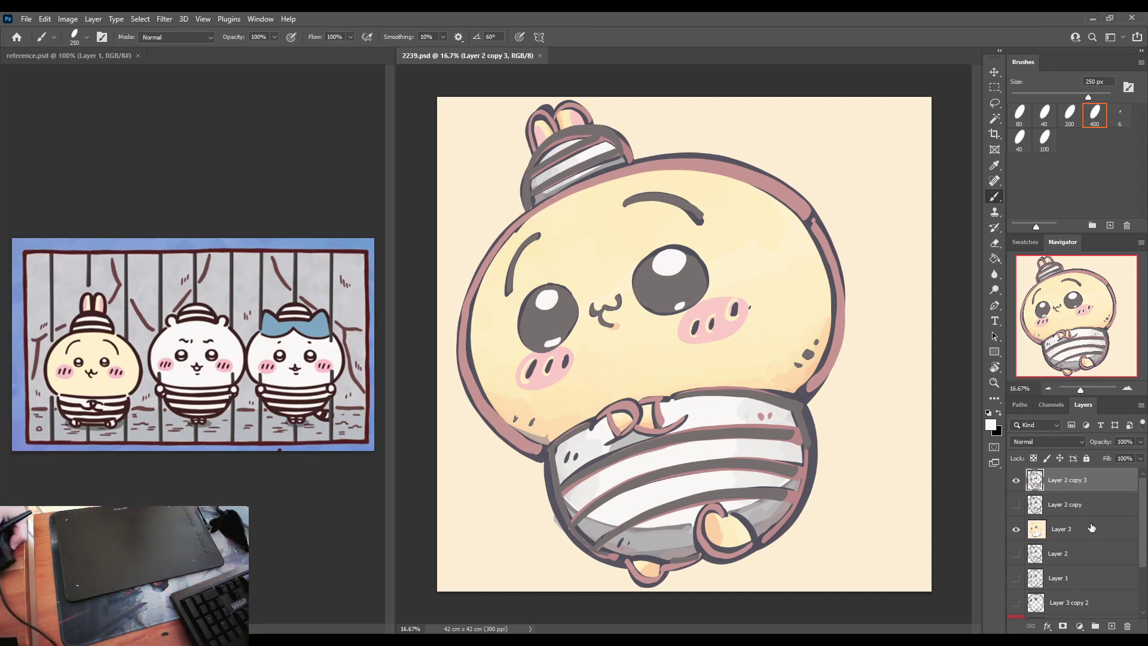
Step: Select the empty area around the character with the Magic Wand and invert the selection to cover the character
{"action": "key", "text": "w"}
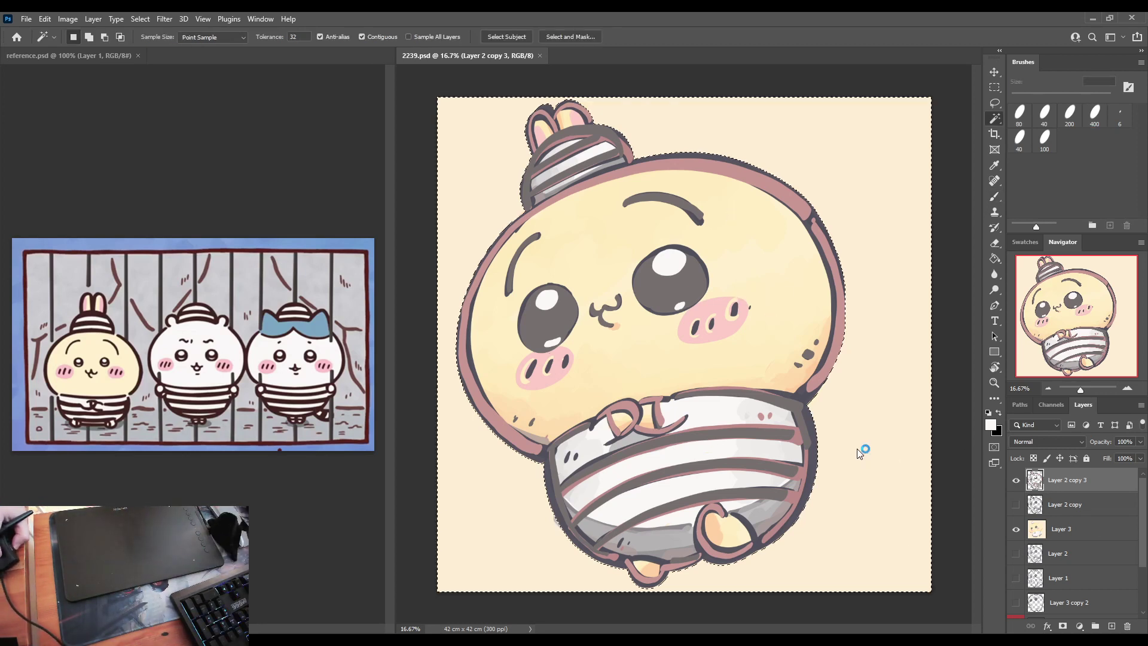
{"action": "left_click", "coordinate": [860, 449]}
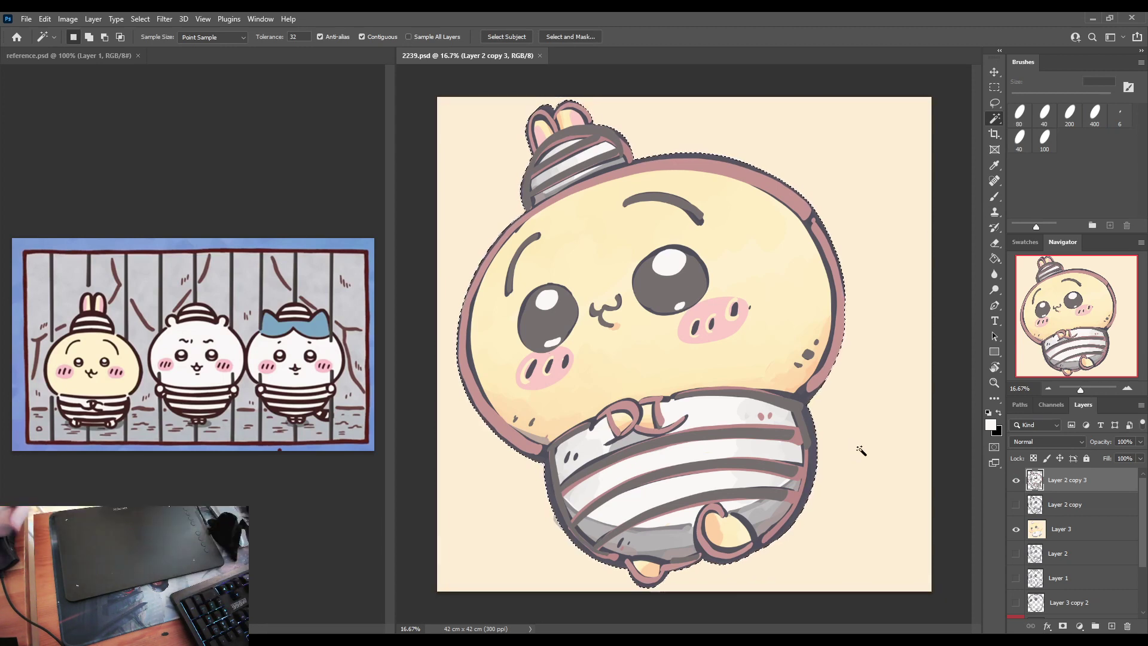
{"action": "key", "text": "ctrl+shift+i"}
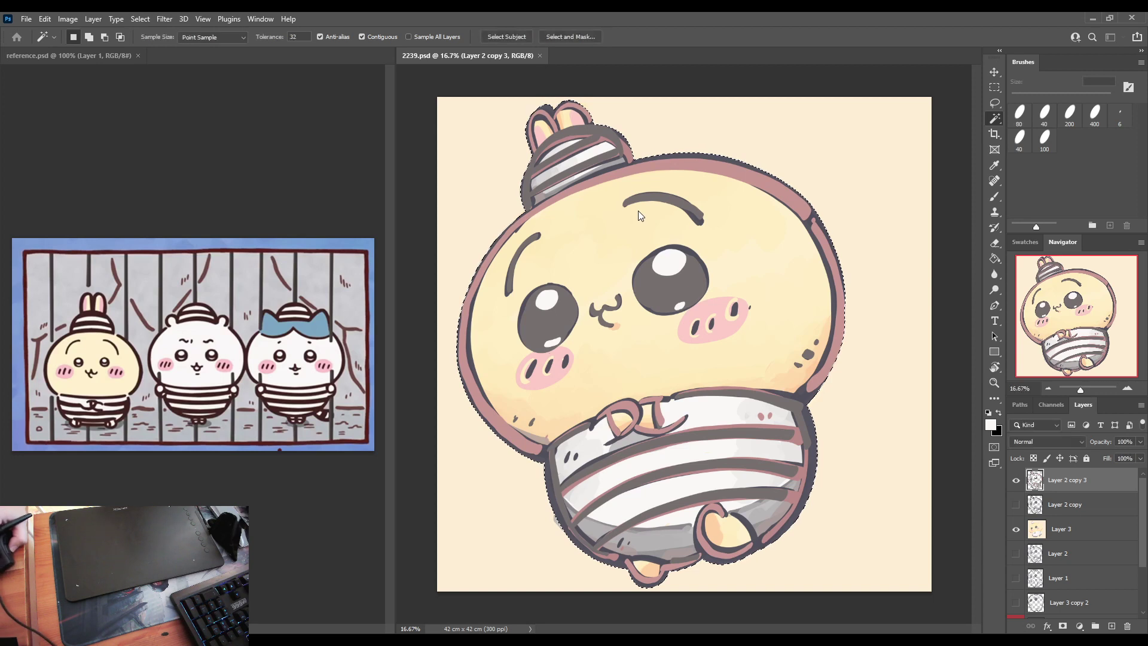
Step: Copy the selected character's colours and line art onto new layers, merge the copies into one cut-out layer, and hide the original layers
{"action": "left_click", "coordinate": [1055, 529]}
{"action": "key", "text": "ctrl+j"}
{"action": "left_click", "coordinate": [1016, 553]}
{"action": "left_click", "coordinate": [1056, 482]}
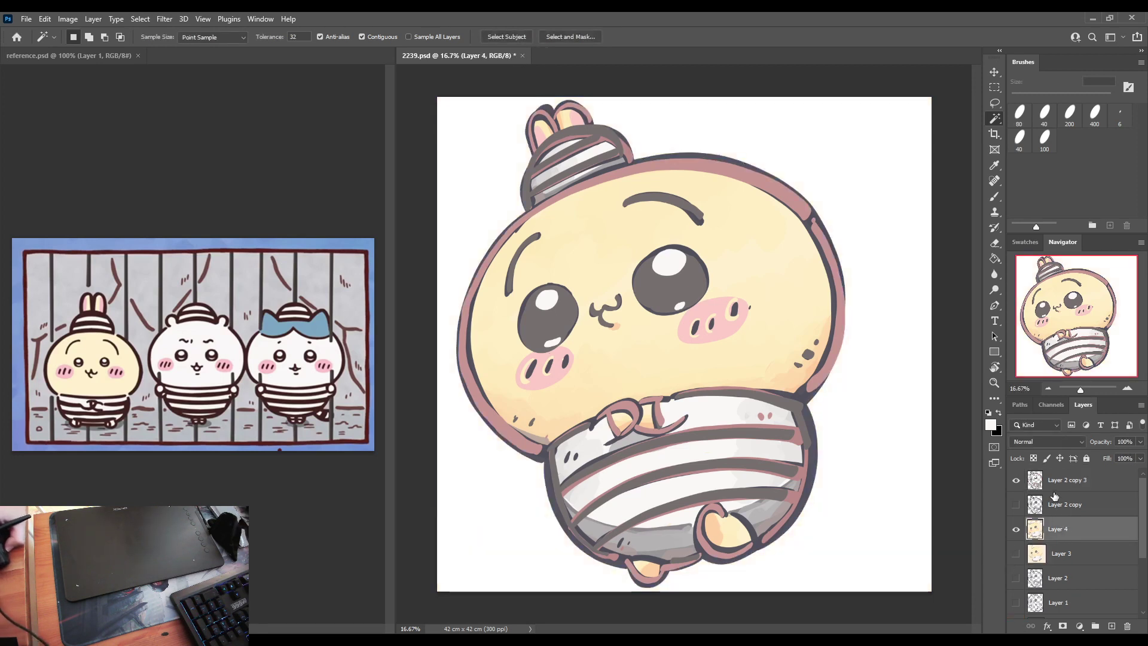
{"action": "key", "text": "ctrl+j"}
{"action": "left_click", "coordinate": [1016, 504]}
{"action": "left_click", "coordinate": [1016, 553]}
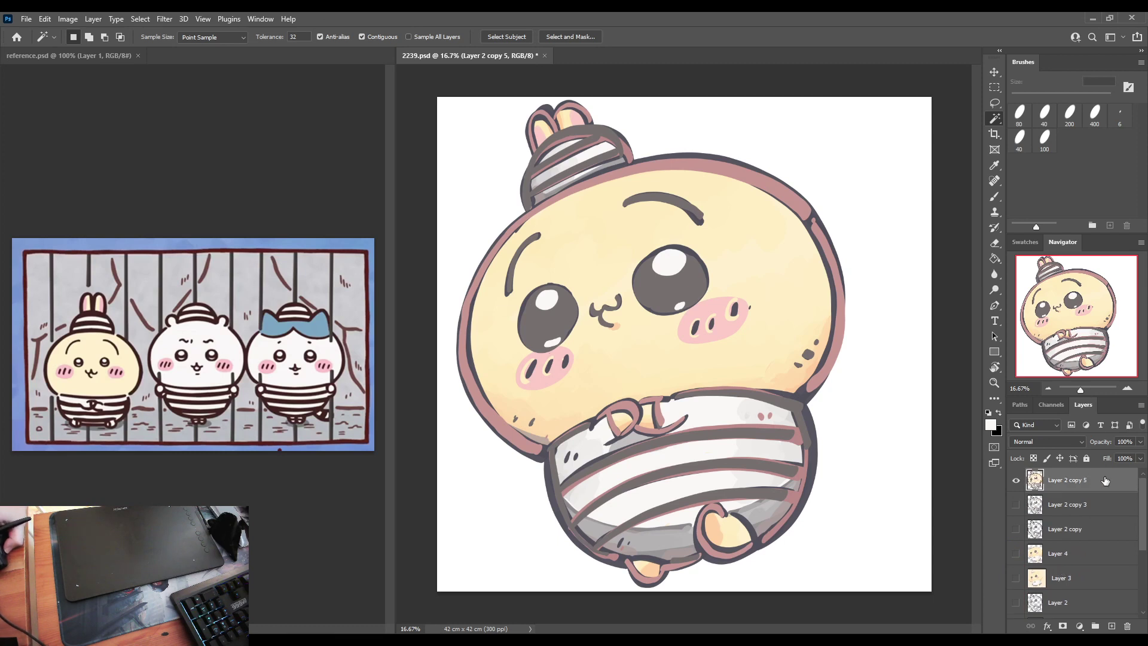
{"action": "key", "text": "space"}
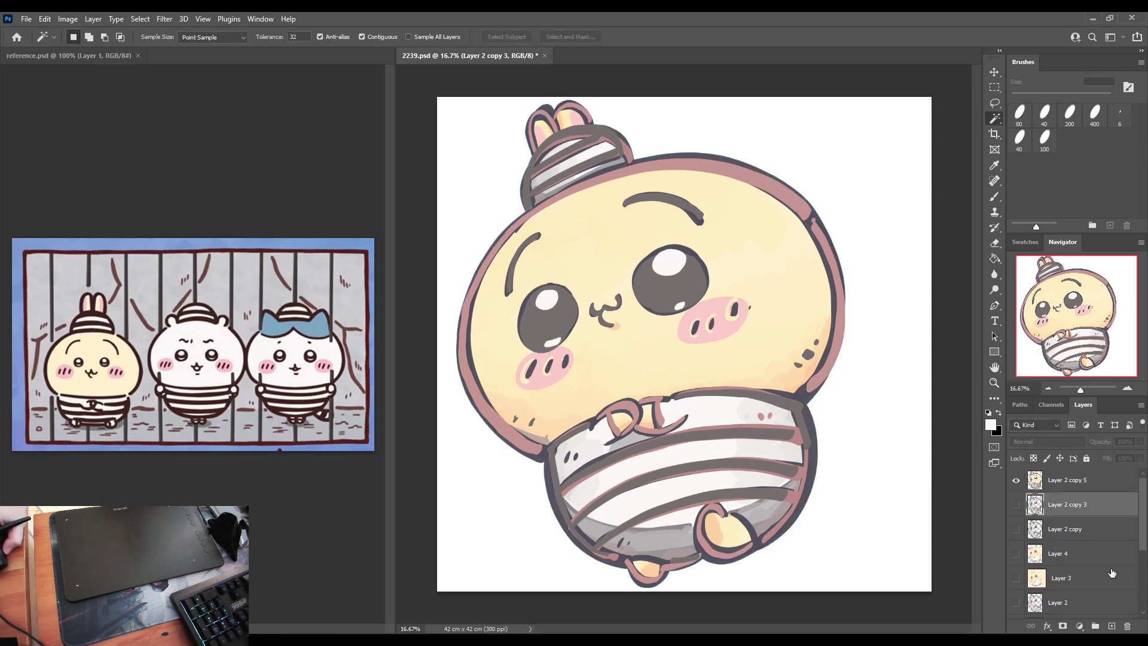
Step: Add an empty layer beneath the merged character and prepare a 500 px brush with light orange sampled from the face
{"action": "left_click", "coordinate": [1111, 626], "text": "ctrl"}
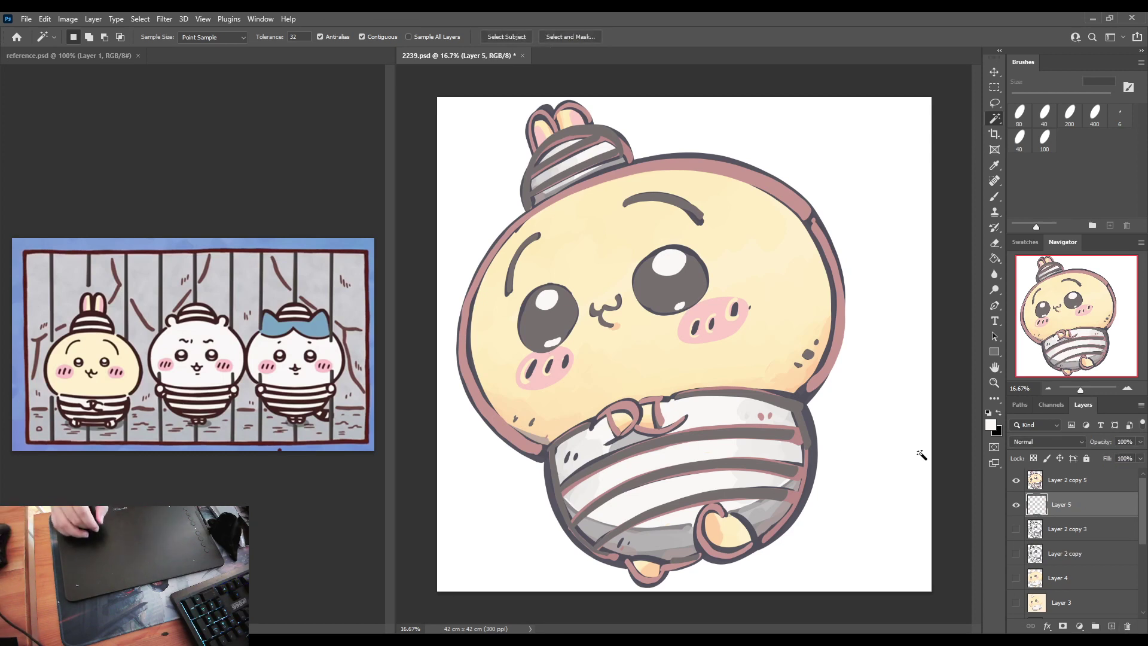
{"action": "key", "text": "b"}
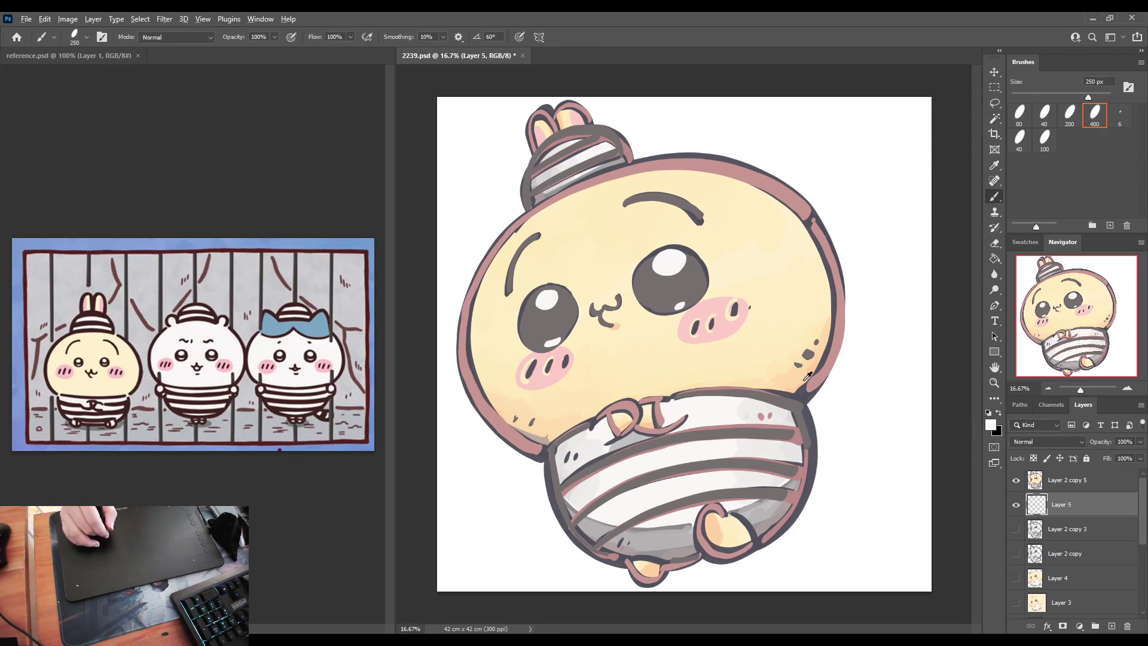
{"action": "left_click", "coordinate": [797, 383], "text": "alt"}
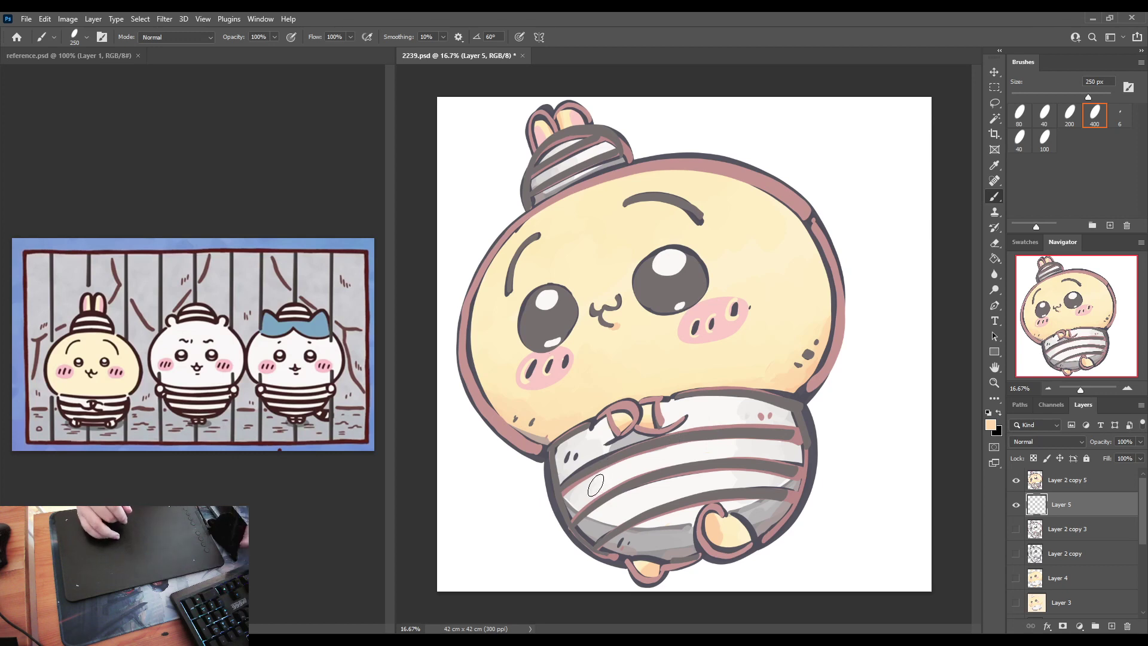
{"action": "key", "text": "bracketright"}
{"action": "key", "text": "bracketright"}
{"action": "key", "text": "bracketright"}
Step: Try broad light-orange strokes and dabs in the background beside the character's body, and undo them
{"action": "mouse_move", "coordinate": [468, 460]}
{"action": "left_mouse_down"}
{"action": "mouse_move", "coordinate": [497, 556]}
{"action": "mouse_move", "coordinate": [519, 478]}
{"action": "left_mouse_up"}
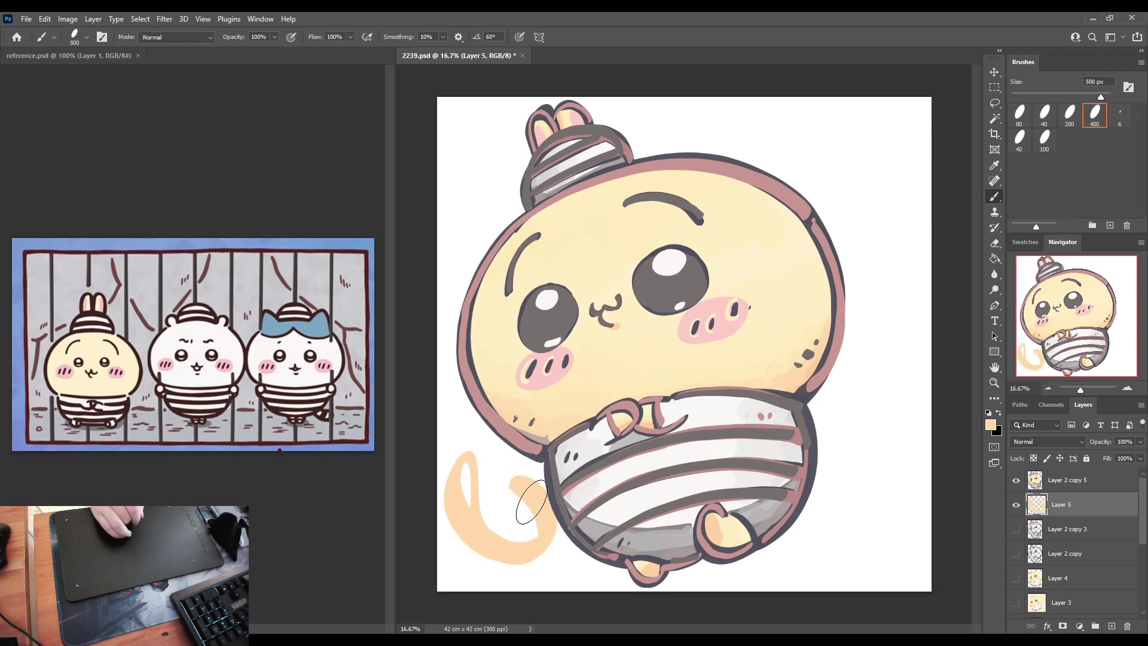
{"action": "left_click", "coordinate": [497, 464]}
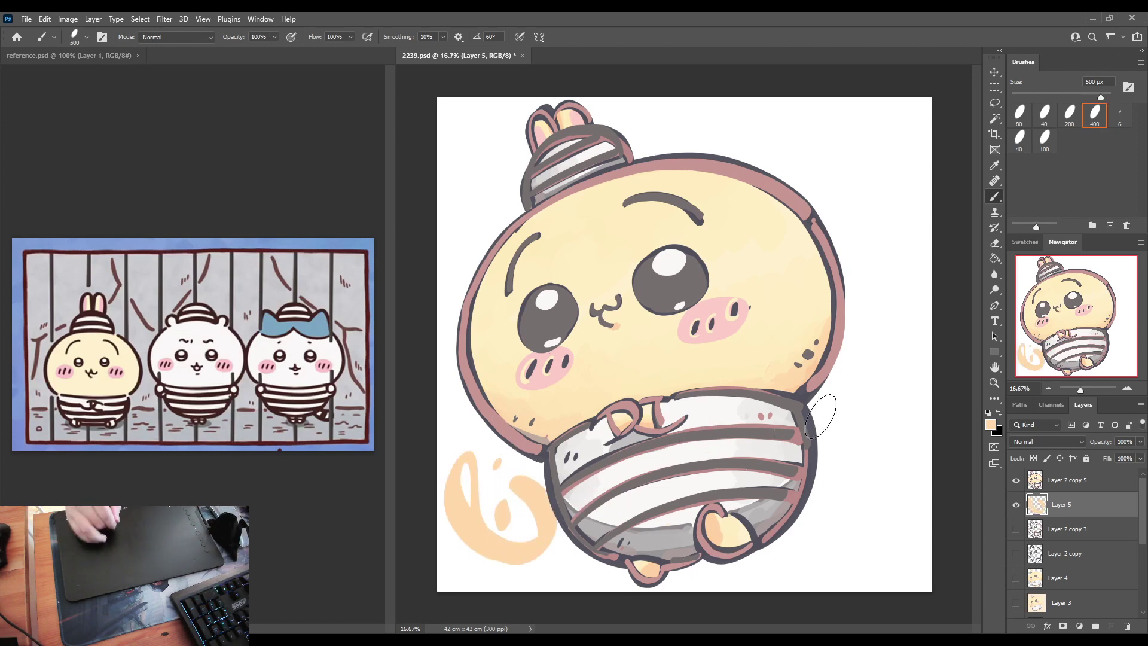
{"action": "mouse_move", "coordinate": [814, 412]}
{"action": "left_mouse_down"}
{"action": "mouse_move", "coordinate": [793, 529]}
{"action": "mouse_move", "coordinate": [828, 511]}
{"action": "left_mouse_up"}
{"action": "key", "text": "ctrl+z"}
{"action": "key", "text": "ctrl+z"}
{"action": "key", "text": "ctrl+z"}
{"action": "key", "text": "ctrl+z"}
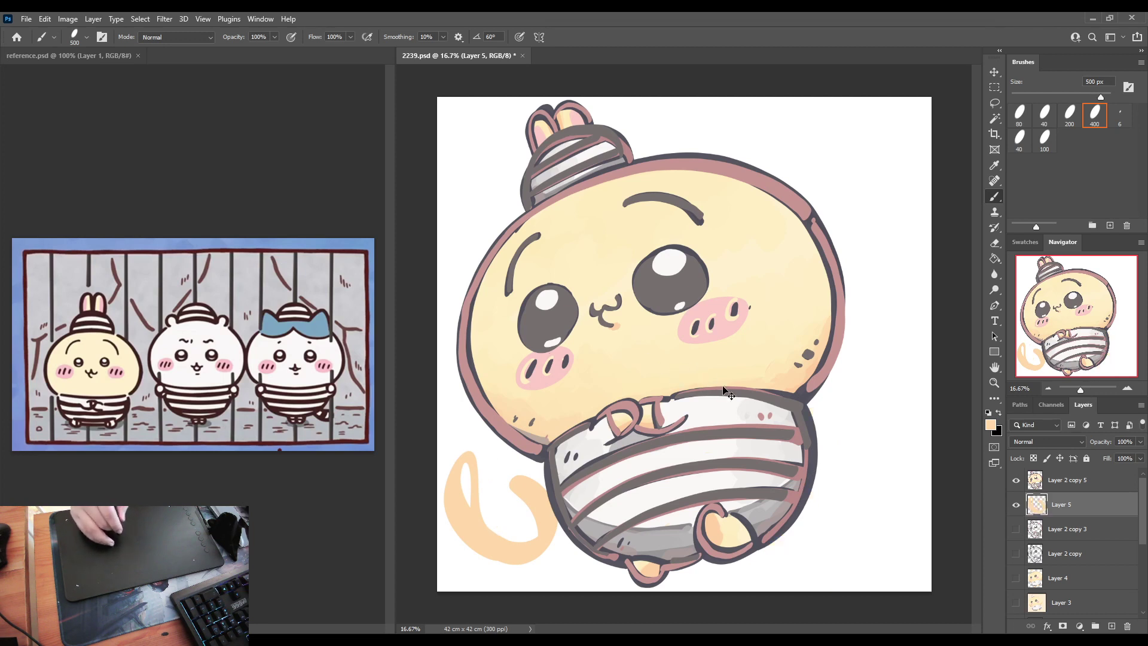
Step: Sample the dark outline colour and paint uneven vertical prison bars behind the character across the canvas
{"action": "left_click", "coordinate": [800, 396], "text": "alt"}
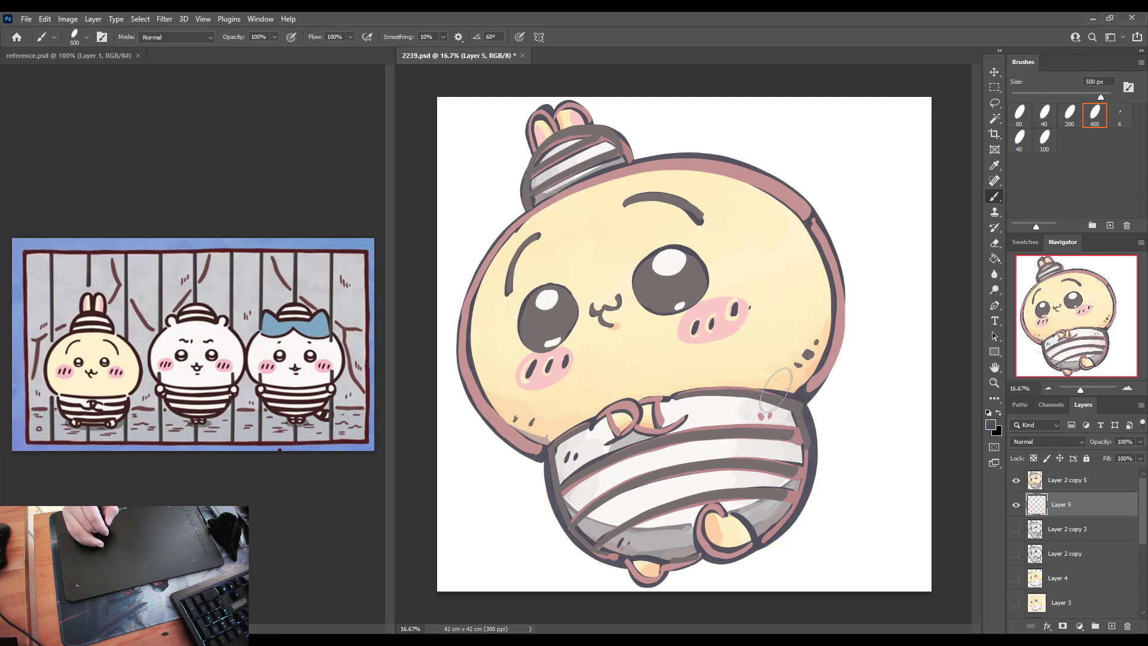
{"action": "left_click_drag", "start_coordinate": [469, 146], "coordinate": [470, 532]}
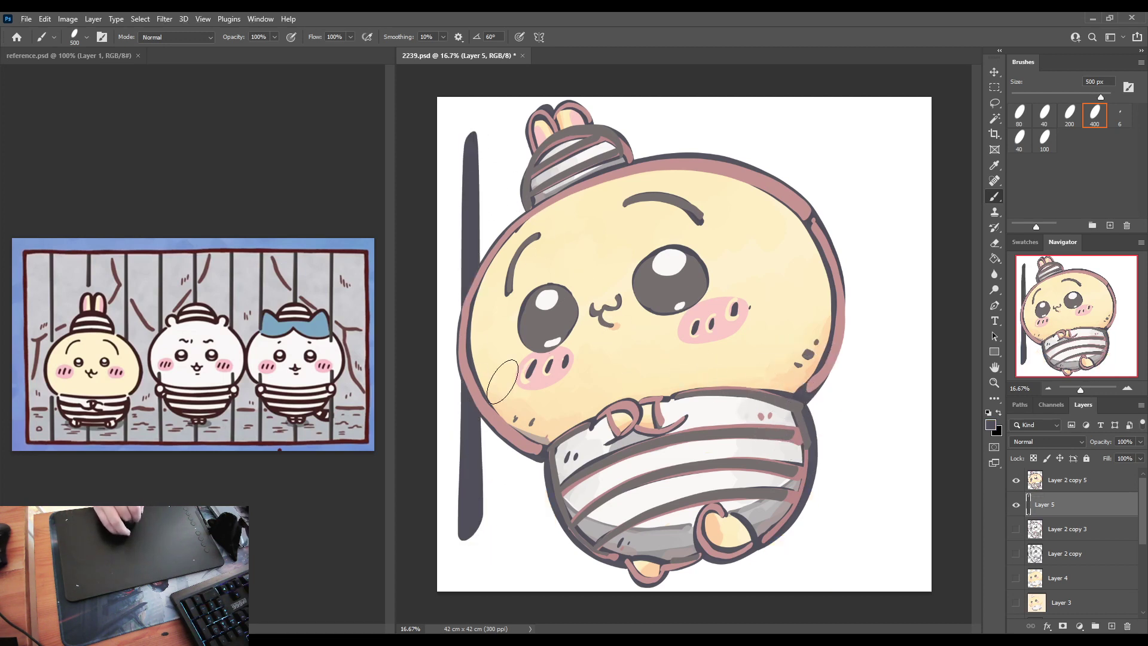
{"action": "left_click_drag", "start_coordinate": [535, 460], "coordinate": [532, 538]}
{"action": "key", "text": "ctrl+z"}
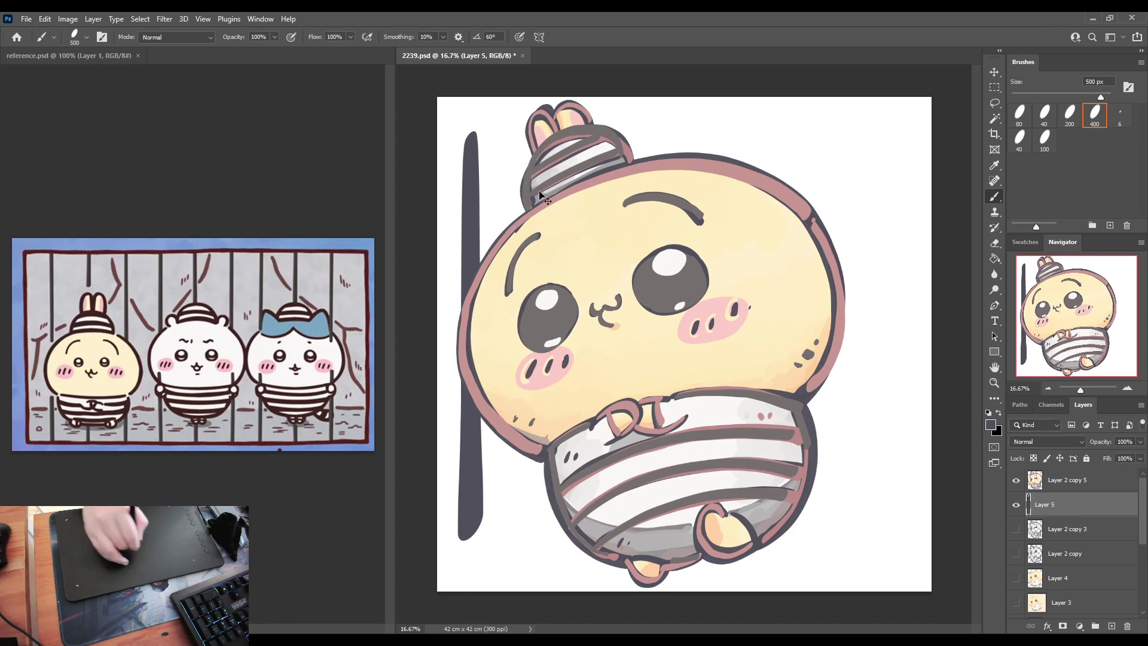
{"action": "left_click_drag", "start_coordinate": [535, 458], "coordinate": [532, 523]}
{"action": "left_click_drag", "start_coordinate": [677, 121], "coordinate": [675, 472]}
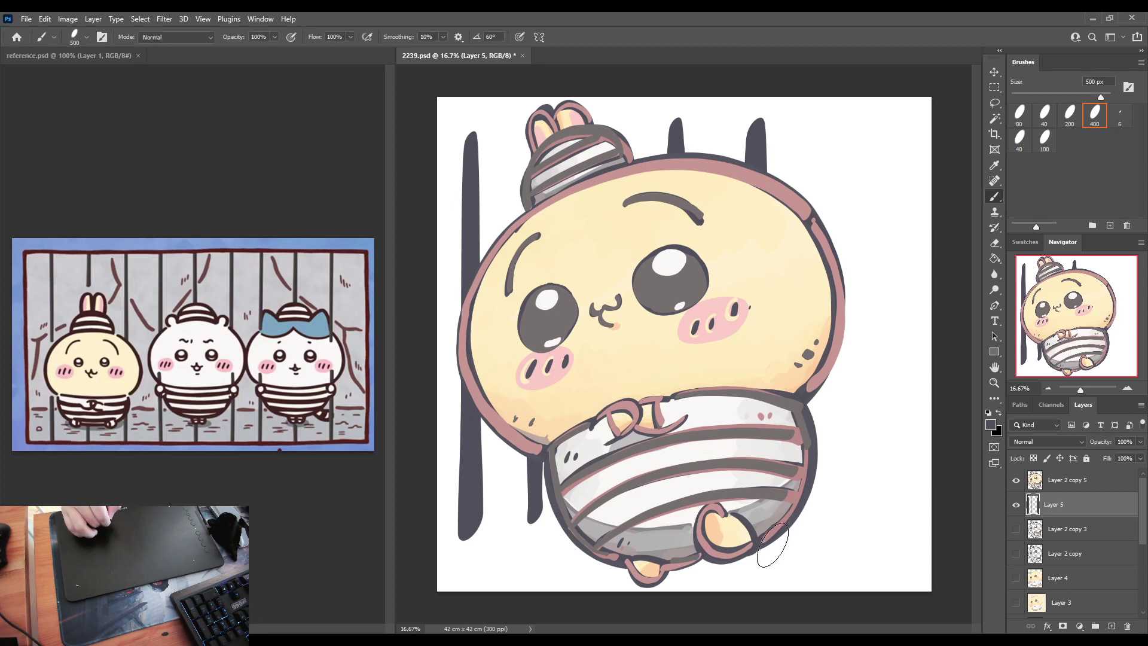
{"action": "left_click_drag", "start_coordinate": [828, 159], "coordinate": [829, 547]}
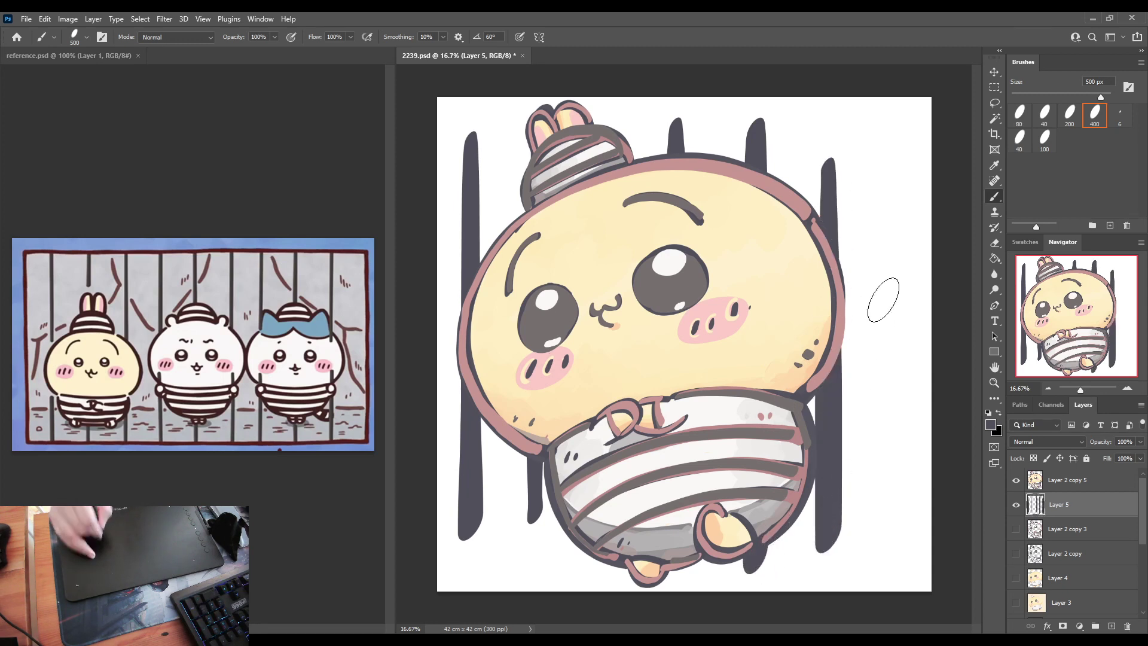
{"action": "mouse_move", "coordinate": [876, 238]}
{"action": "left_mouse_down"}
{"action": "mouse_move", "coordinate": [883, 515]}
{"action": "mouse_move", "coordinate": [872, 500]}
{"action": "left_mouse_up"}
Step: Paint pairs of short slanted dashes near the lower ends of the bars and above the far-right bar
{"action": "left_click_drag", "start_coordinate": [515, 534], "coordinate": [507, 550]}
{"action": "left_click_drag", "start_coordinate": [527, 546], "coordinate": [522, 559]}
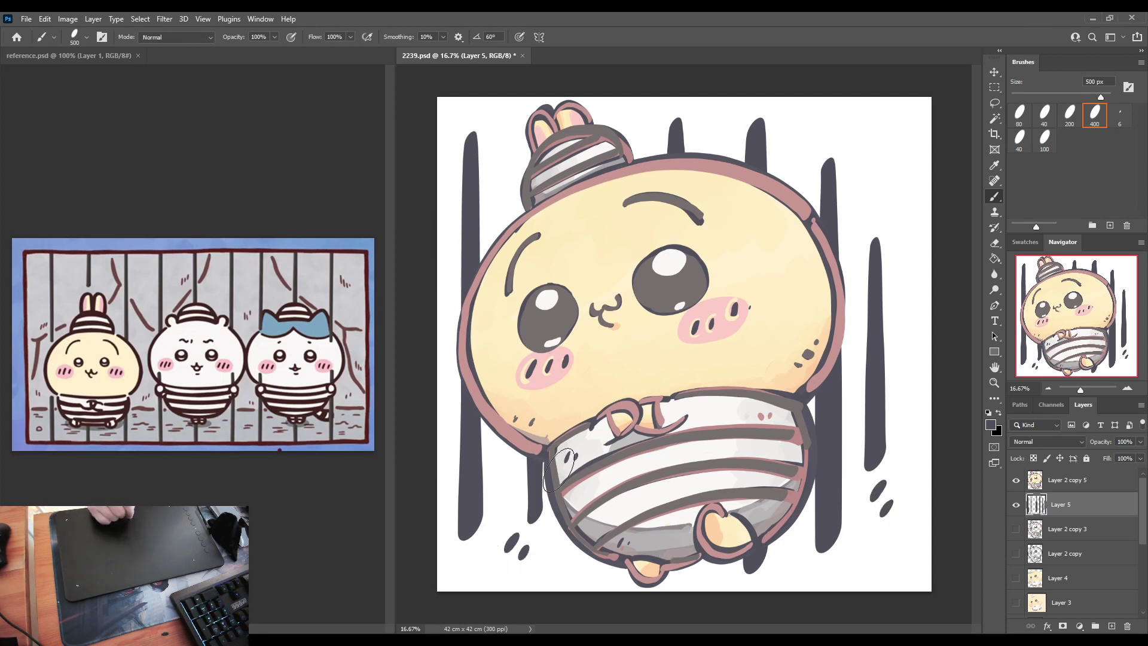
{"action": "left_click_drag", "start_coordinate": [875, 199], "coordinate": [875, 216]}
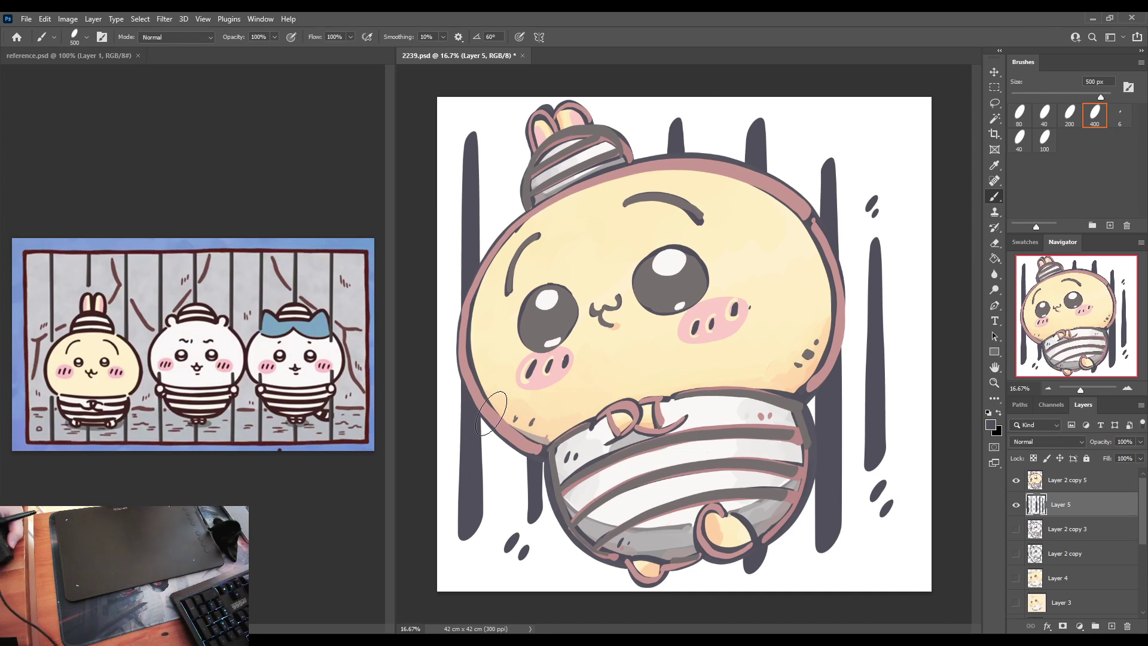
Step: Fill a new layer above the bars with a dark-to-transparent linear gradient running from the canvas top to its bottom
{"action": "left_click", "coordinate": [1112, 626]}
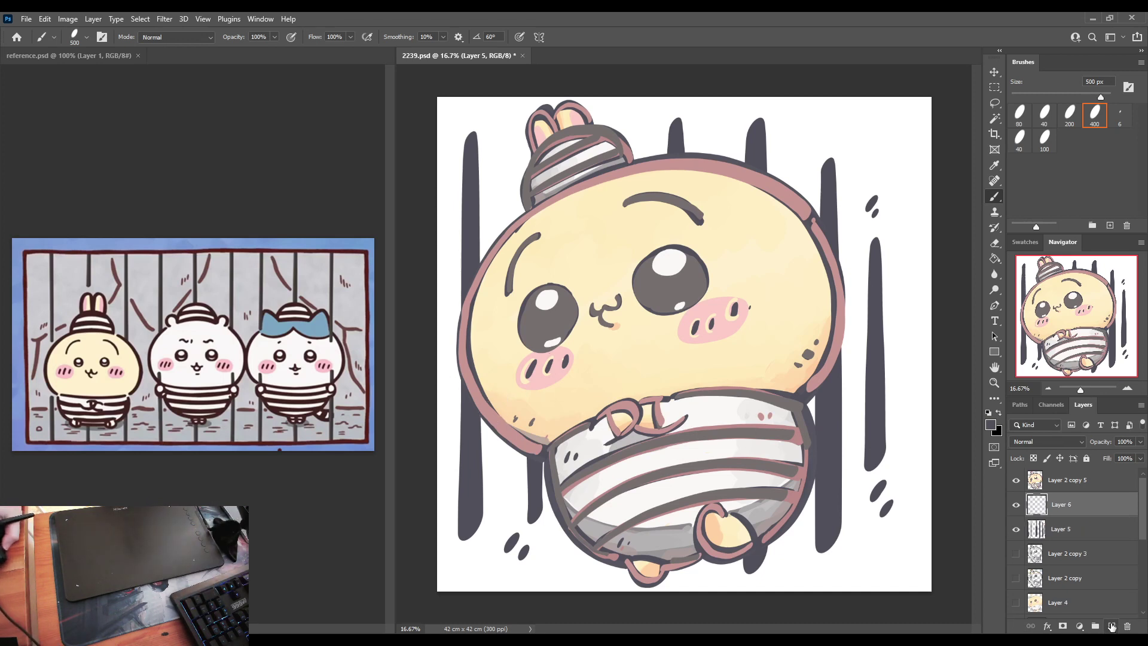
{"action": "key", "text": "g"}
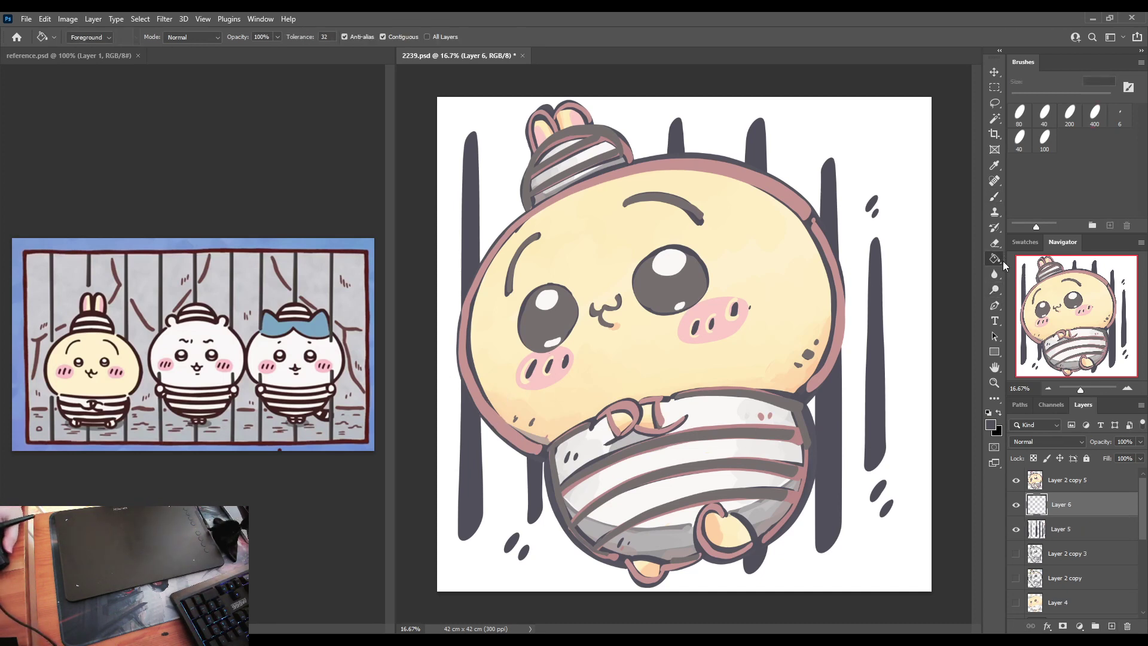
{"action": "key", "text": "shift+g"}
{"action": "left_click_drag", "start_coordinate": [688, 92], "coordinate": [689, 625]}
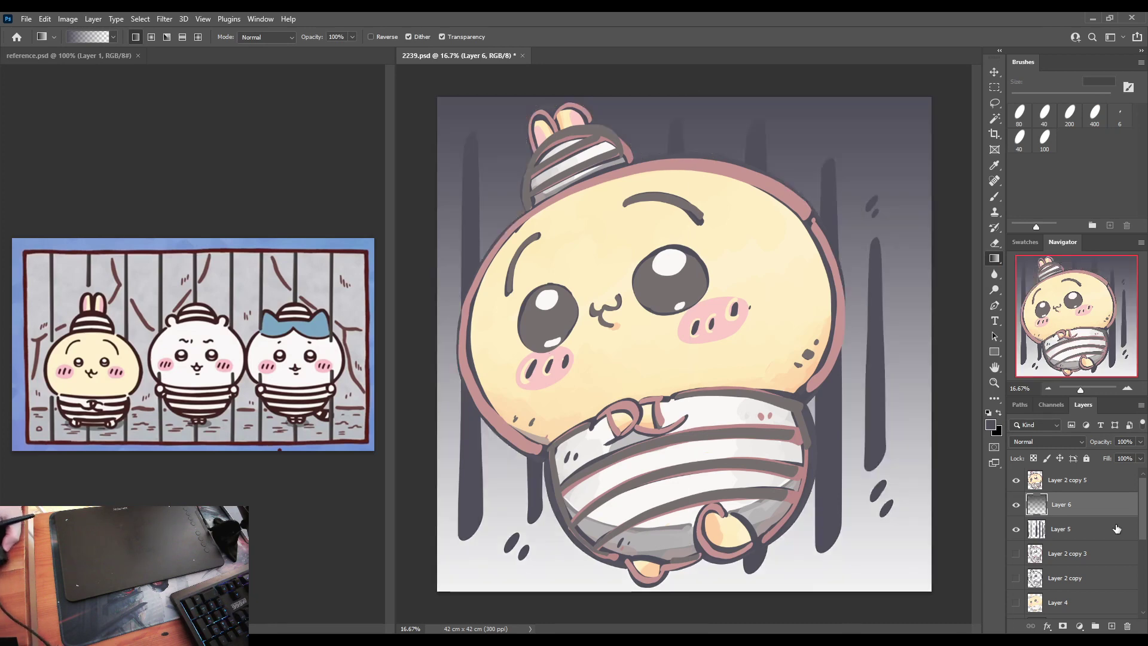
Step: Copy the gradient in the shape of the bars, hide its source layers, and clear a slightly expanded character outline from the copy
{"action": "left_click", "coordinate": [1038, 530], "text": "ctrl"}
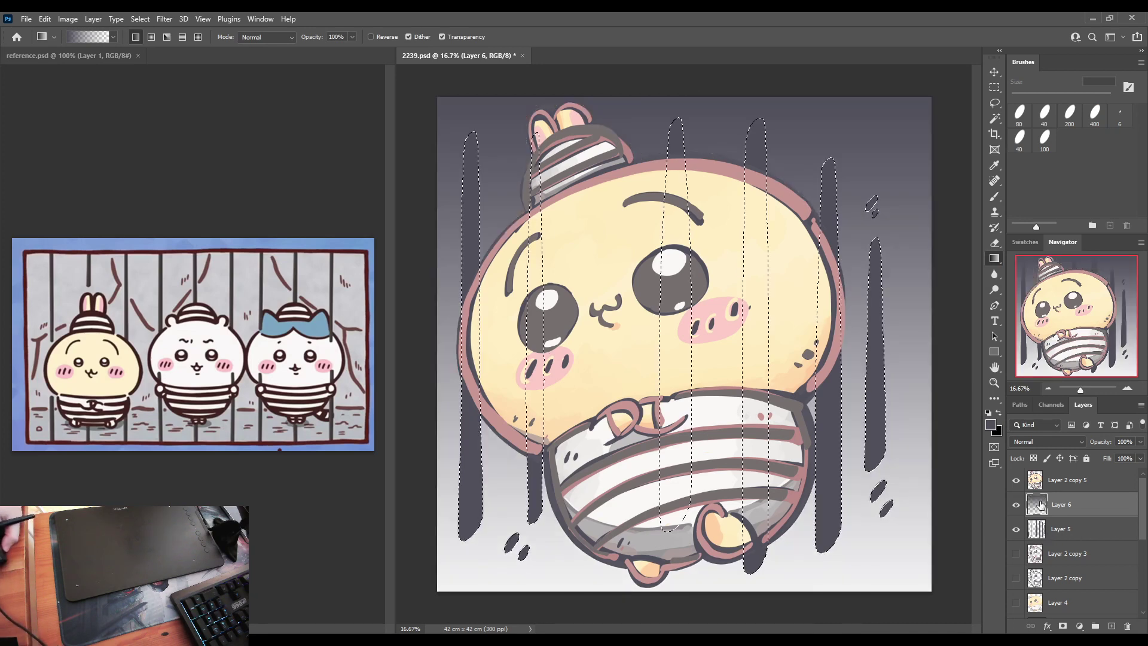
{"action": "key", "text": "ctrl+j"}
{"action": "left_click", "coordinate": [1016, 529]}
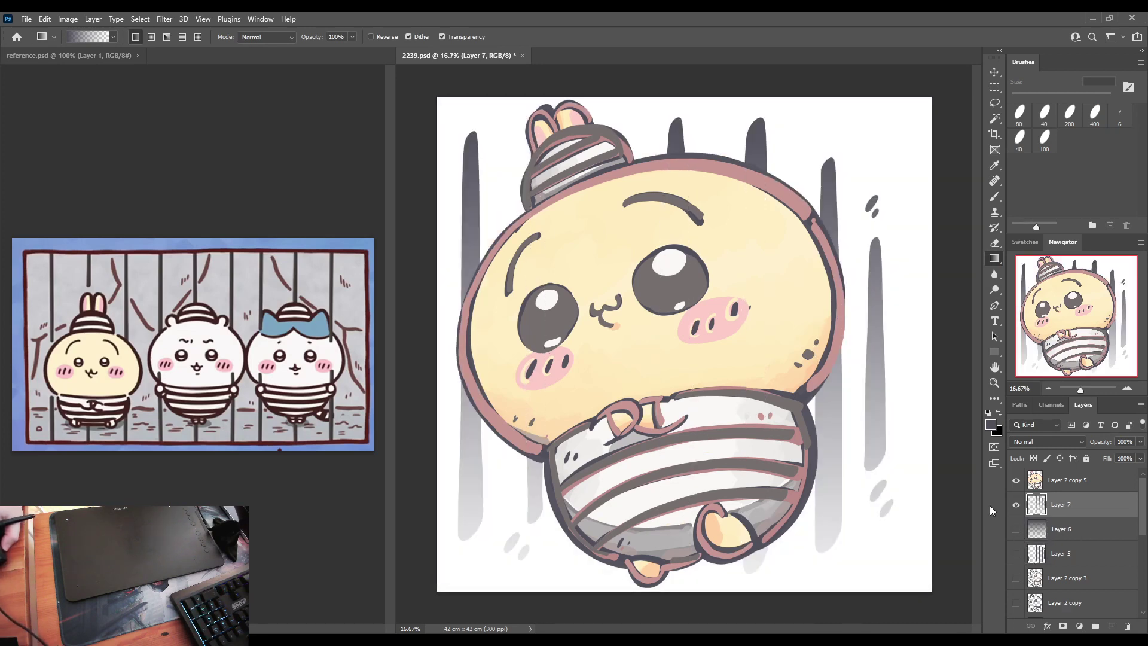
{"action": "left_click", "coordinate": [1035, 480], "text": "ctrl"}
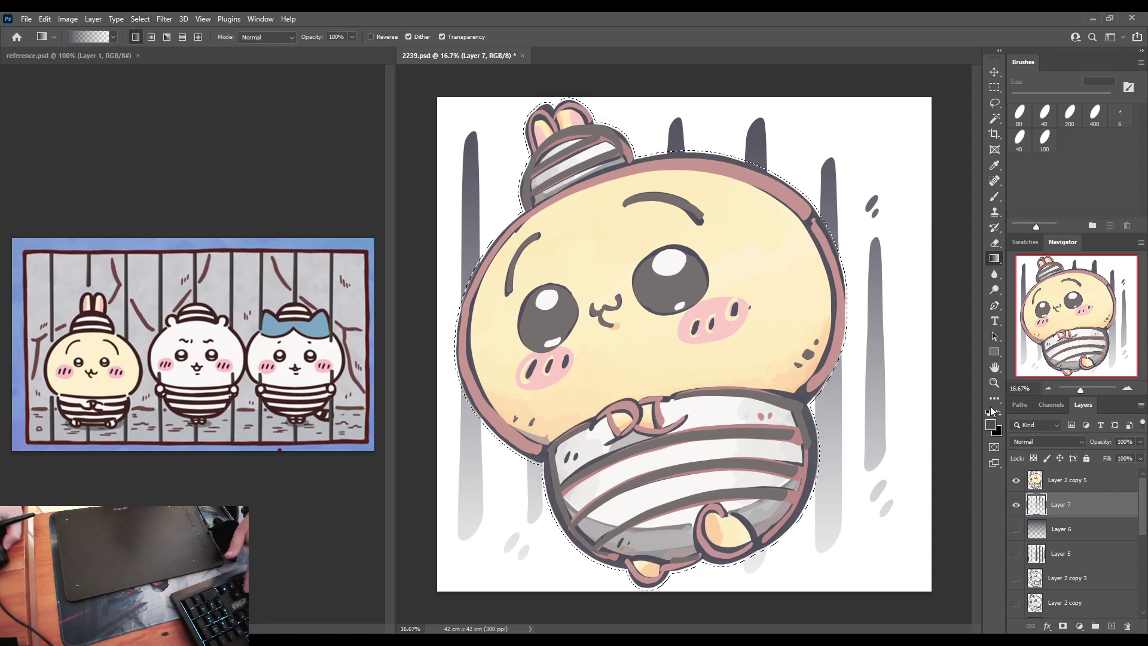
{"action": "key", "text": "ctrl+d"}
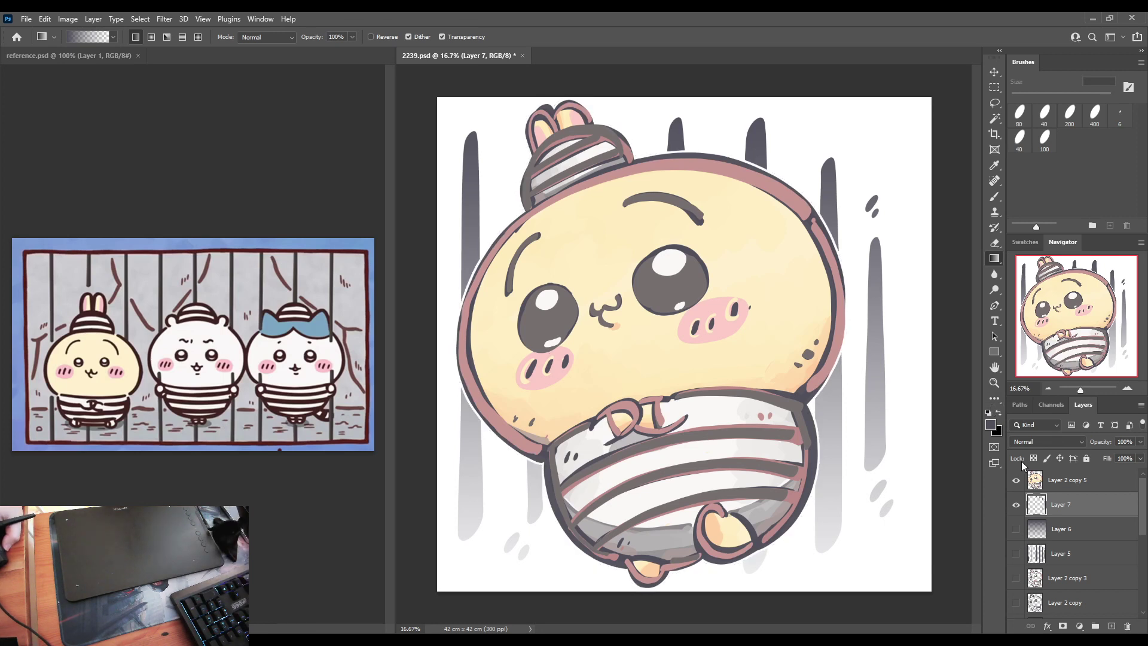
Step: Duplicate the dark line-art layer, place the copy above all other layers, and make it visible
{"action": "scroll", "coordinate": [1061, 565], "scroll_direction": "down", "scroll_amount": 2}
{"action": "left_click", "coordinate": [1053, 566]}
{"action": "key", "text": "ctrl+j"}
{"action": "left_click_drag", "start_coordinate": [1053, 565], "coordinate": [1050, 473]}
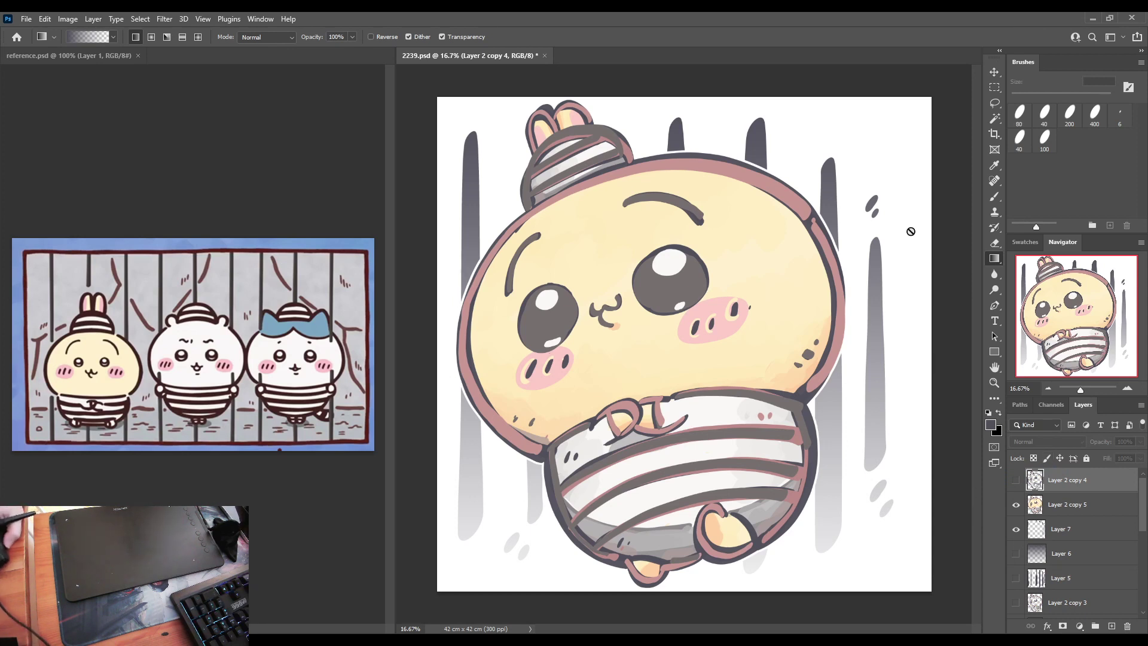
{"action": "left_click", "coordinate": [1016, 481]}
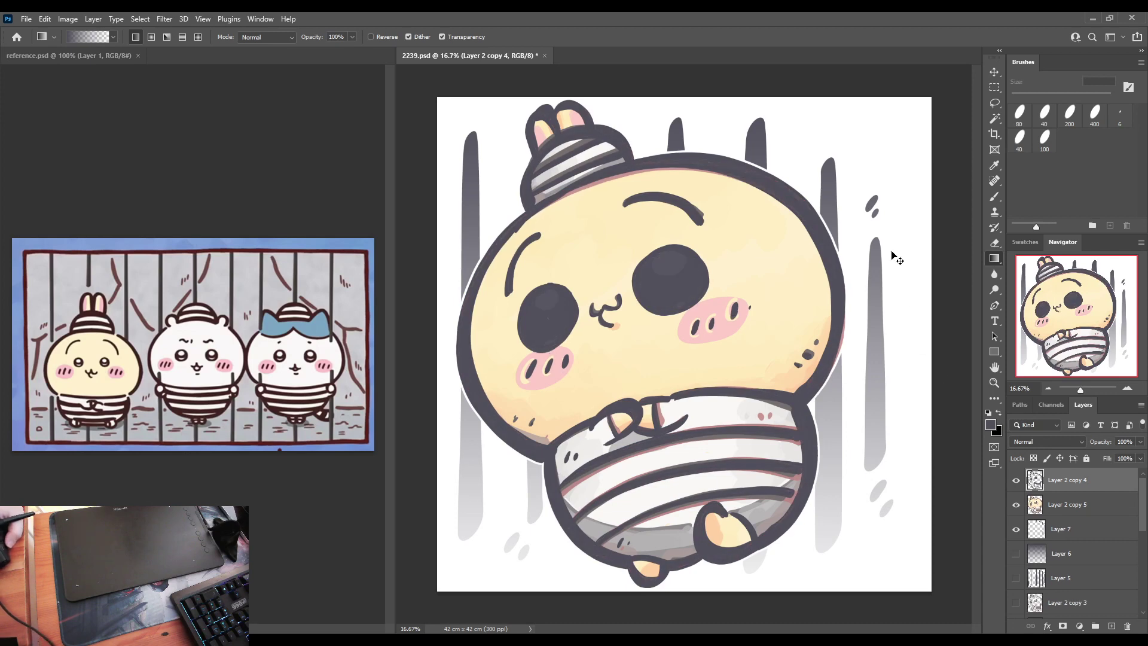
Step: Scale the line-art copy to 19.81% and place it in the blank area beside the character's striped body, near the canvas's lower-right corner
{"action": "key", "text": "ctrl+t"}
{"action": "left_click_drag", "start_coordinate": [842, 98], "coordinate": [534, 491]}
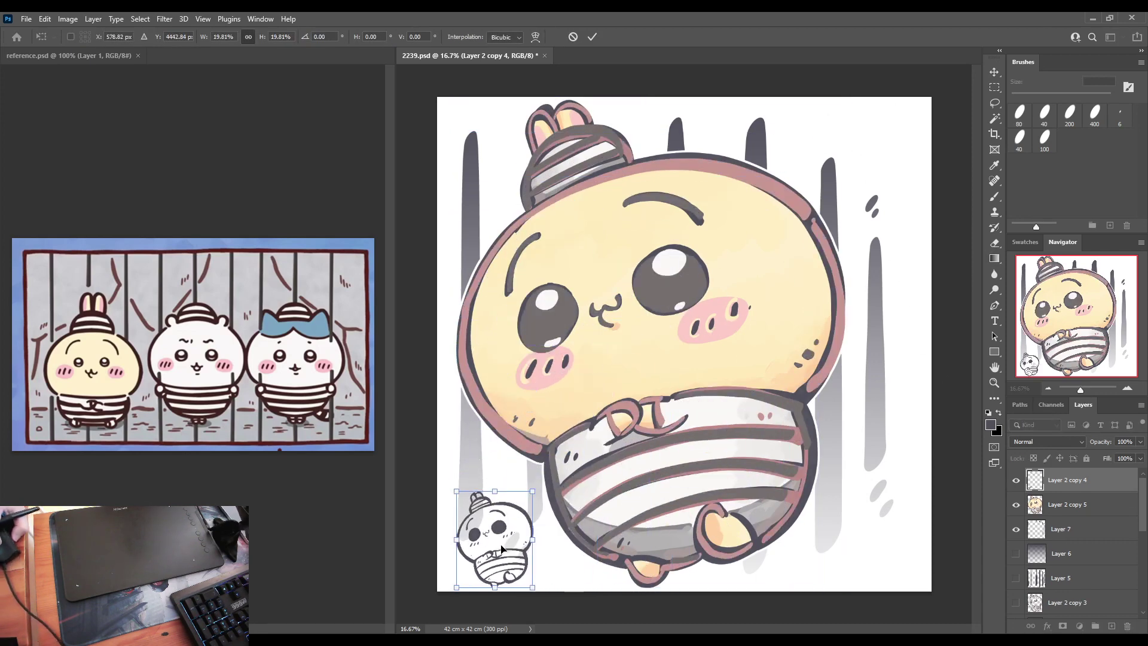
{"action": "left_click_drag", "start_coordinate": [500, 543], "coordinate": [884, 480]}
{"action": "key", "text": "Return"}
{"action": "key", "text": "g"}
{"action": "key", "text": "v"}
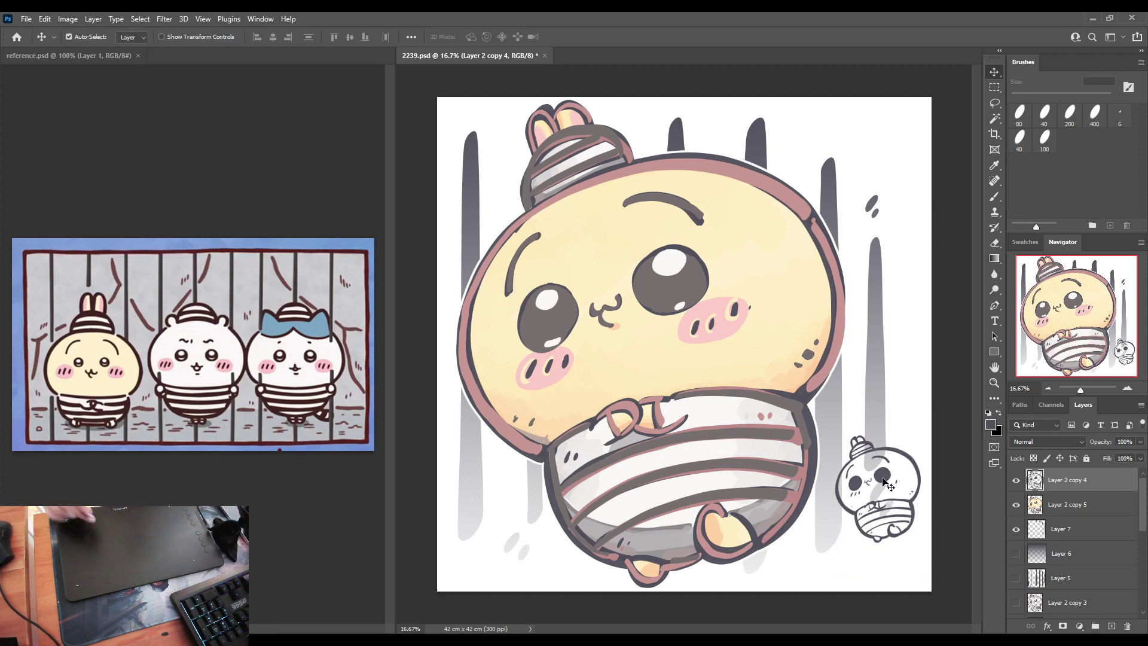
Step: Add an empty layer on top, reduce the brush to 250 px, and nudge the small line-art character slightly up and left
{"action": "left_click", "coordinate": [1112, 625]}
{"action": "key", "text": "b"}
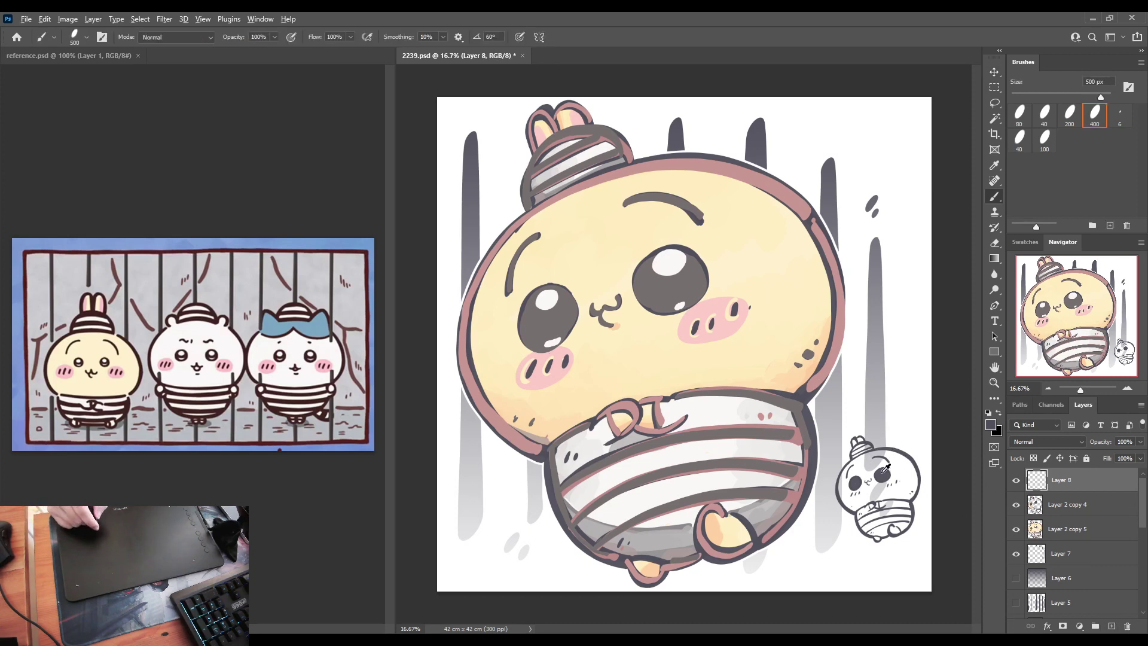
{"action": "key", "text": "bracketleft"}
{"action": "key", "text": "bracketleft"}
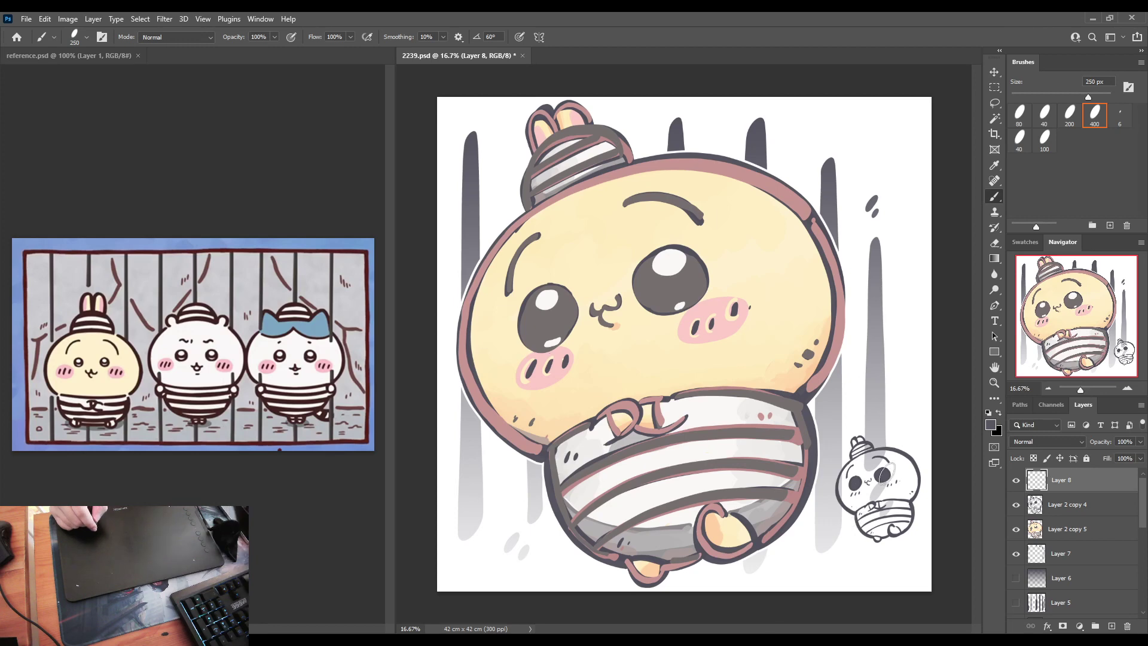
{"action": "key", "text": "v"}
{"action": "left_click_drag", "start_coordinate": [884, 478], "coordinate": [881, 474]}
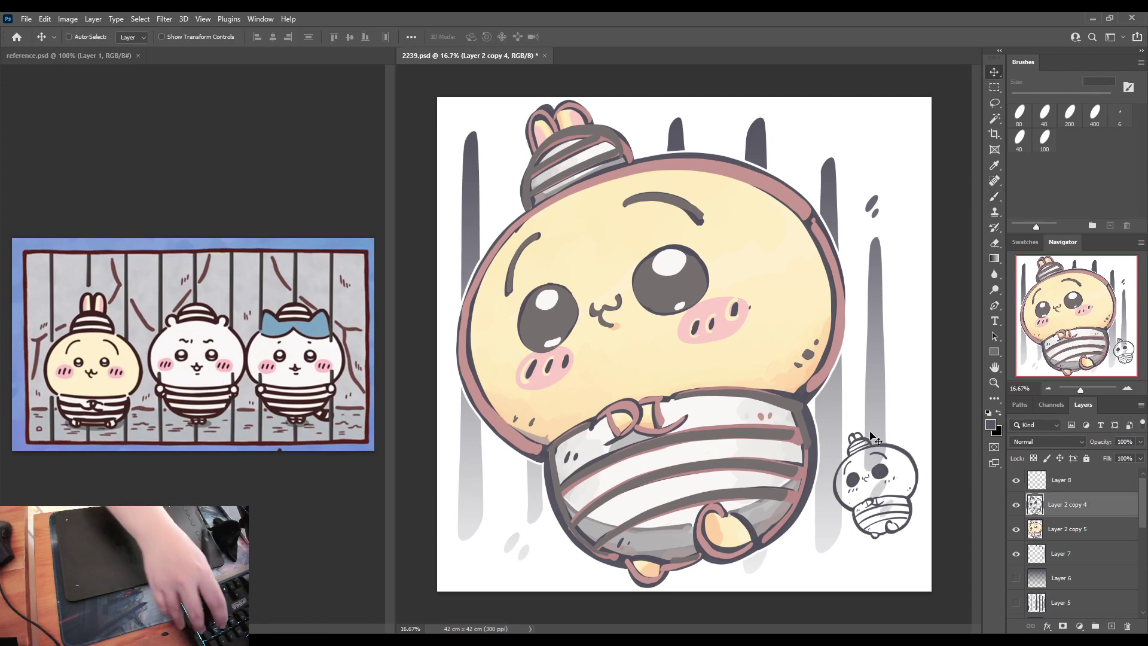
Step: Handwrite "2239." beneath the small line-art character with a 175 px dark brush
{"action": "key", "text": "ctrl+equal"}
{"action": "key", "text": "ctrl+equal"}
{"action": "left_click_drag", "start_coordinate": [1107, 321], "coordinate": [1127, 358]}
{"action": "key", "text": "b"}
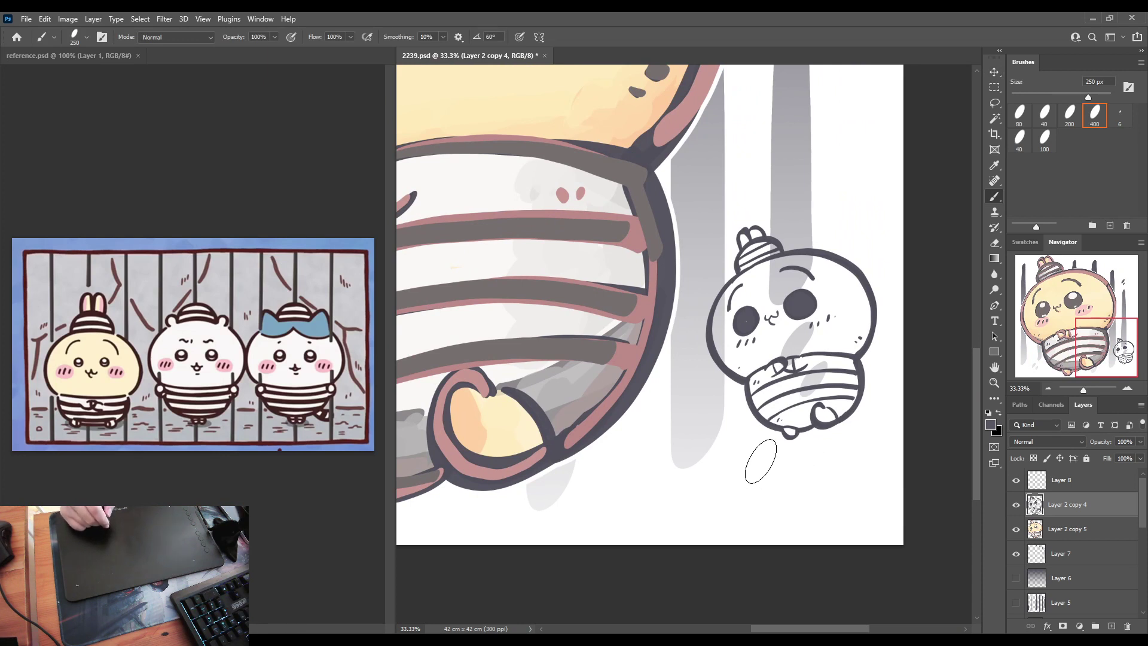
{"action": "key", "text": "bracketleft"}
{"action": "mouse_move", "coordinate": [766, 470]}
{"action": "left_mouse_down"}
{"action": "mouse_move", "coordinate": [755, 488]}
{"action": "mouse_move", "coordinate": [771, 497]}
{"action": "mouse_move", "coordinate": [759, 496]}
{"action": "mouse_move", "coordinate": [798, 486]}
{"action": "mouse_move", "coordinate": [822, 500]}
{"action": "left_mouse_up"}
{"action": "key", "text": "ctrl+z"}
{"action": "mouse_move", "coordinate": [798, 447]}
{"action": "left_mouse_down"}
{"action": "mouse_move", "coordinate": [819, 478]}
{"action": "mouse_move", "coordinate": [799, 497]}
{"action": "left_mouse_up"}
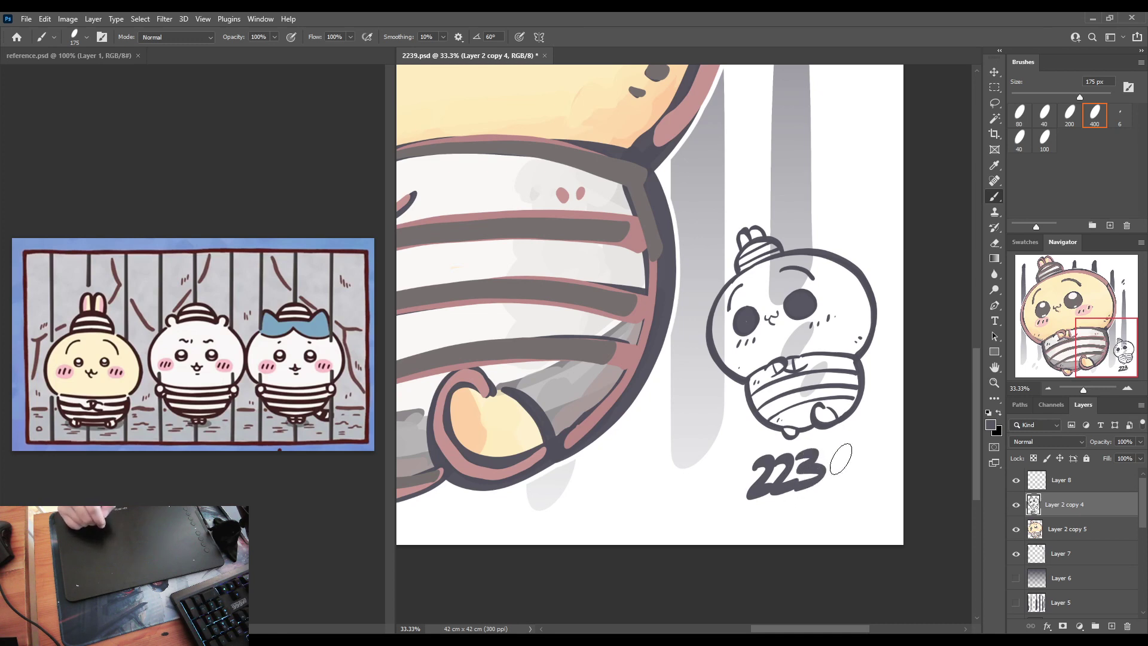
{"action": "mouse_move", "coordinate": [849, 446]}
{"action": "left_mouse_down"}
{"action": "mouse_move", "coordinate": [836, 464]}
{"action": "mouse_move", "coordinate": [844, 499]}
{"action": "left_mouse_up"}
{"action": "left_click", "coordinate": [855, 482]}
Step: Move the small character and its number slightly up, and shift just the number a little right and down
{"action": "key", "text": "v"}
{"action": "left_click_drag", "start_coordinate": [838, 418], "coordinate": [841, 401]}
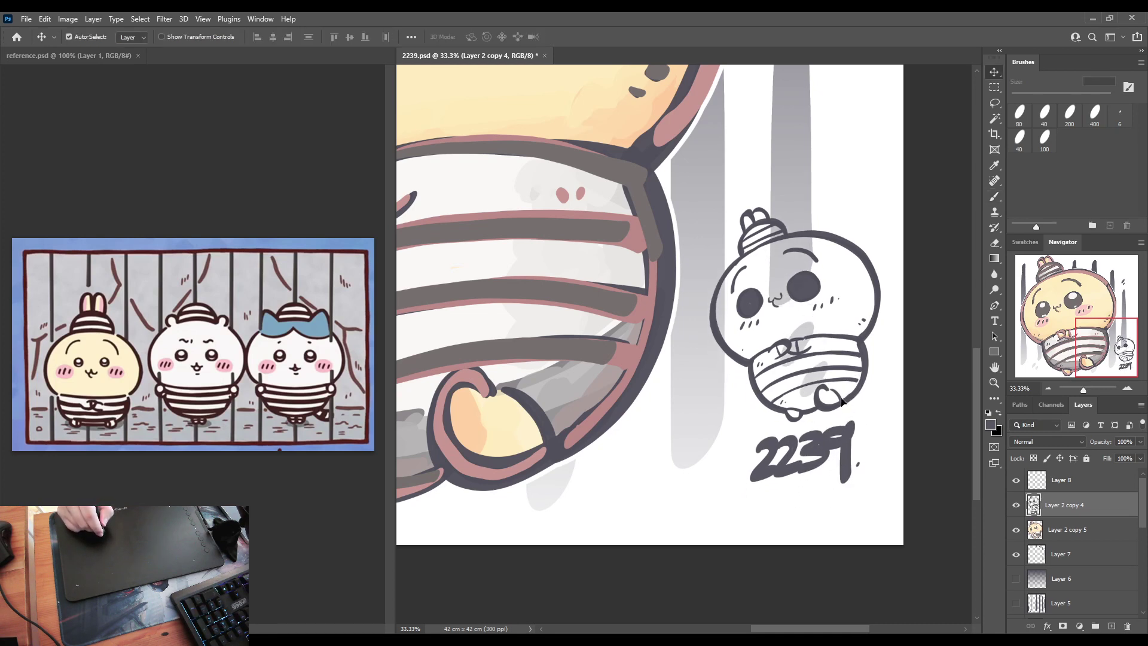
{"action": "key", "text": "l"}
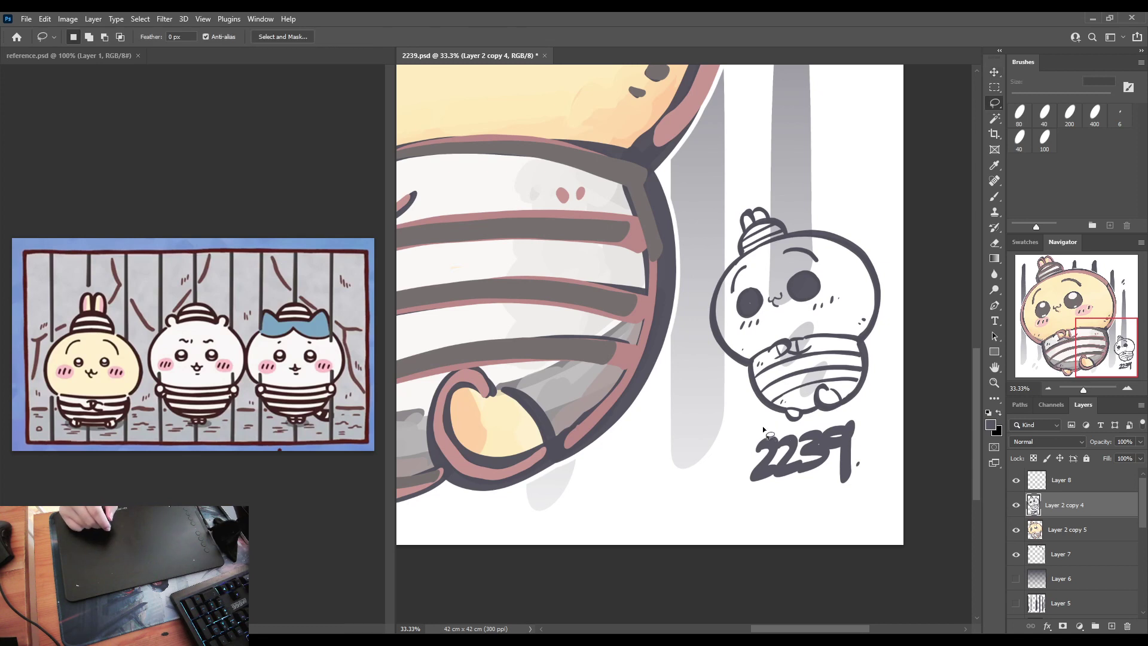
{"action": "mouse_move", "coordinate": [831, 514]}
{"action": "left_mouse_down"}
{"action": "mouse_move", "coordinate": [756, 427]}
{"action": "mouse_move", "coordinate": [816, 453]}
{"action": "left_mouse_up"}
{"action": "key", "text": "ctrl+d"}
{"action": "key", "text": "b"}
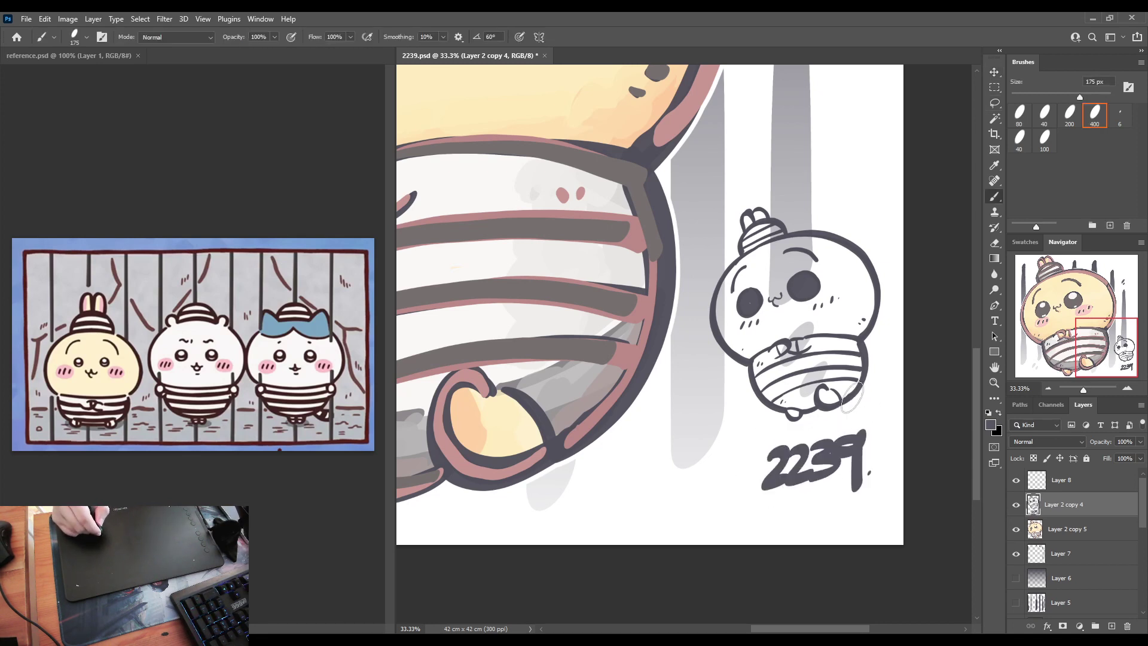
Step: Nudge the small line-art character up, cut "2239." onto its own layer placed beneath the character, and delete the empty Layer 8
{"action": "key", "text": "v"}
{"action": "left_click_drag", "start_coordinate": [854, 397], "coordinate": [854, 387]}
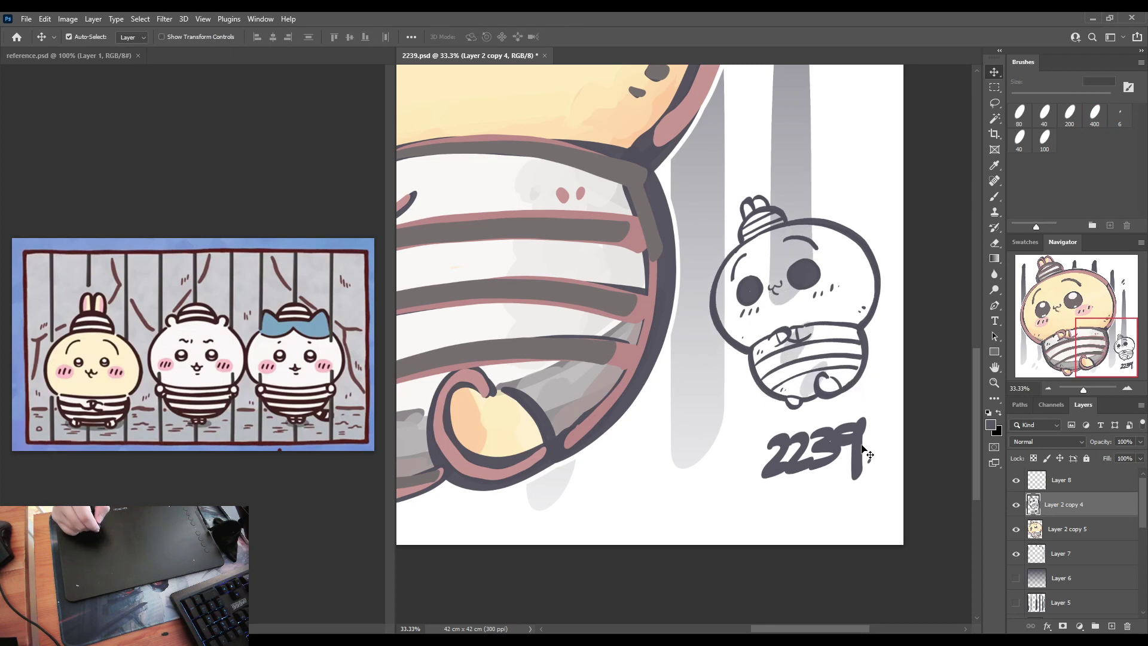
{"action": "key", "text": "l"}
{"action": "mouse_move", "coordinate": [778, 431]}
{"action": "left_mouse_down"}
{"action": "mouse_move", "coordinate": [831, 413]}
{"action": "mouse_move", "coordinate": [885, 489]}
{"action": "mouse_move", "coordinate": [759, 454]}
{"action": "left_mouse_up"}
{"action": "key", "text": "ctrl+x"}
{"action": "key", "text": "ctrl+v"}
{"action": "left_click_drag", "start_coordinate": [1036, 484], "coordinate": [1127, 626]}
{"action": "key", "text": "v"}
{"action": "mouse_move", "coordinate": [704, 322]}
{"action": "left_mouse_down"}
{"action": "mouse_move", "coordinate": [829, 403]}
{"action": "mouse_move", "coordinate": [859, 476]}
{"action": "left_mouse_up"}
{"action": "key", "text": "b"}
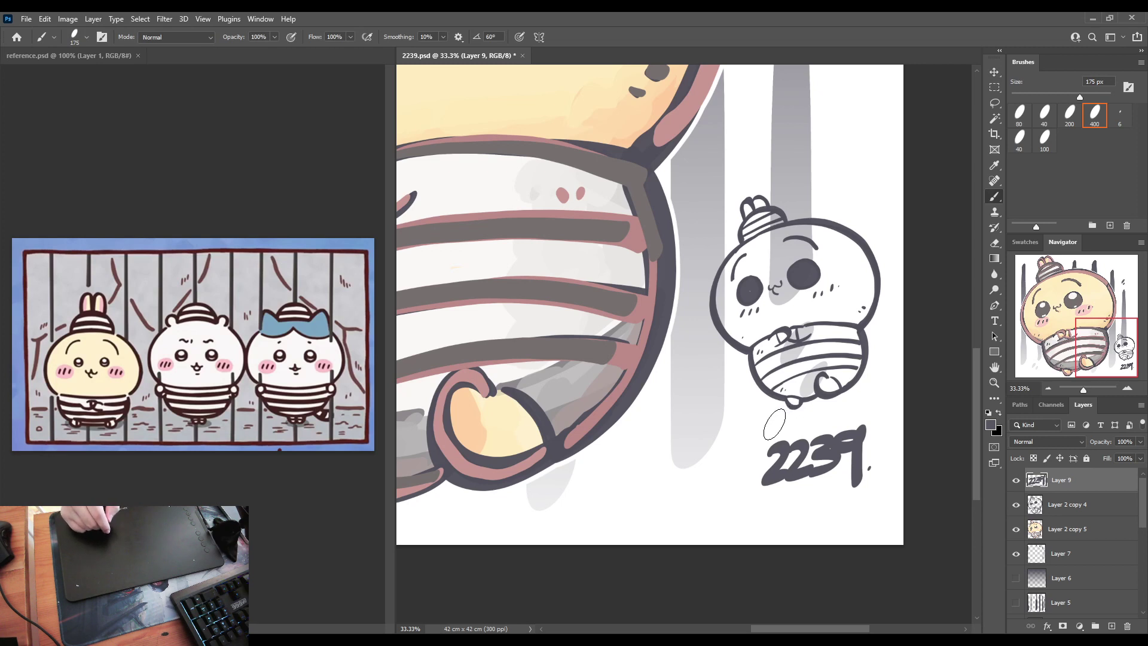
Step: Handwrite the date "7AUG24." above the number and the artist's signature and short greeting in two lines beneath it with the dark brush
{"action": "left_click_drag", "start_coordinate": [777, 421], "coordinate": [840, 421]}
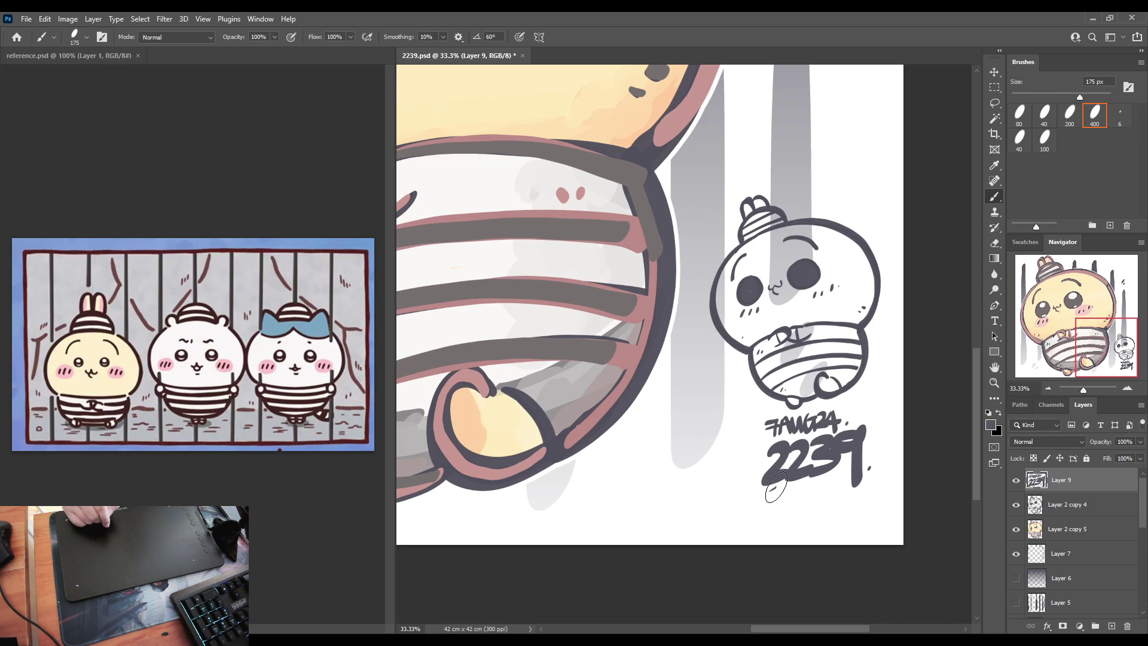
{"action": "left_click_drag", "start_coordinate": [775, 488], "coordinate": [779, 499]}
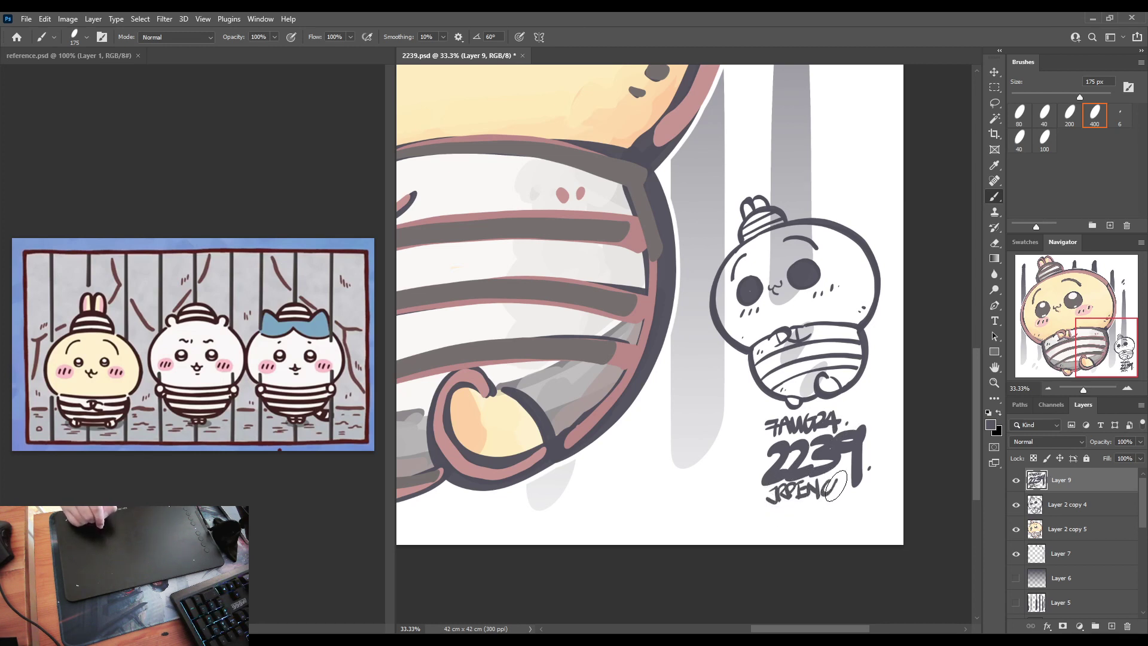
{"action": "left_click_drag", "start_coordinate": [835, 479], "coordinate": [858, 490]}
{"action": "key", "text": "ctrl+z"}
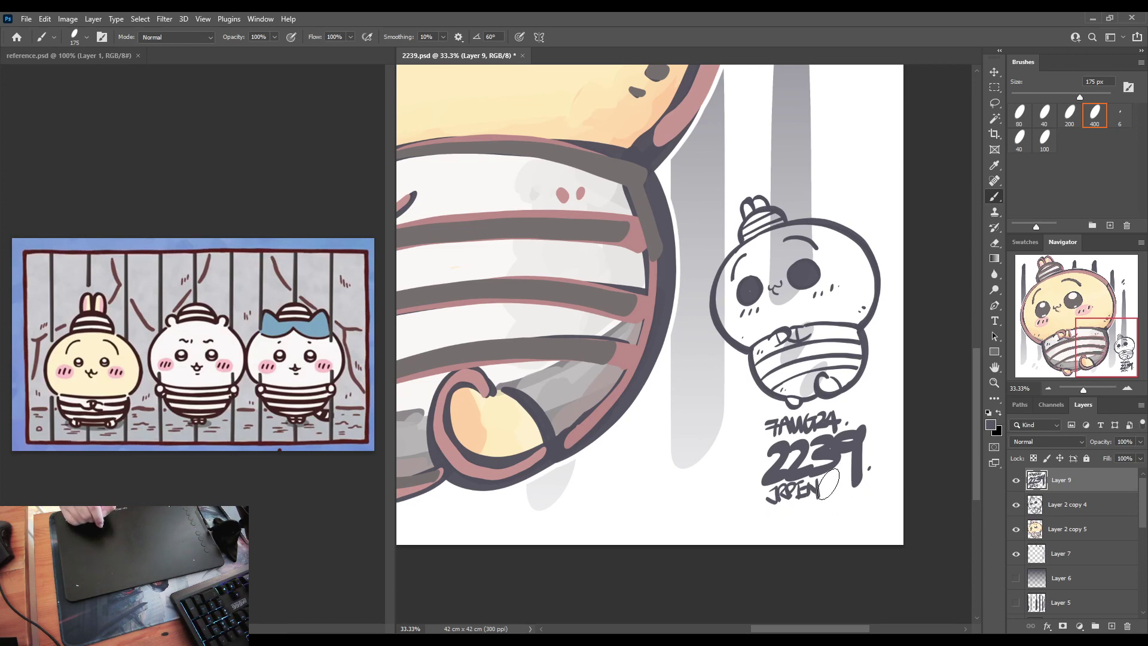
{"action": "left_click_drag", "start_coordinate": [841, 474], "coordinate": [859, 494]}
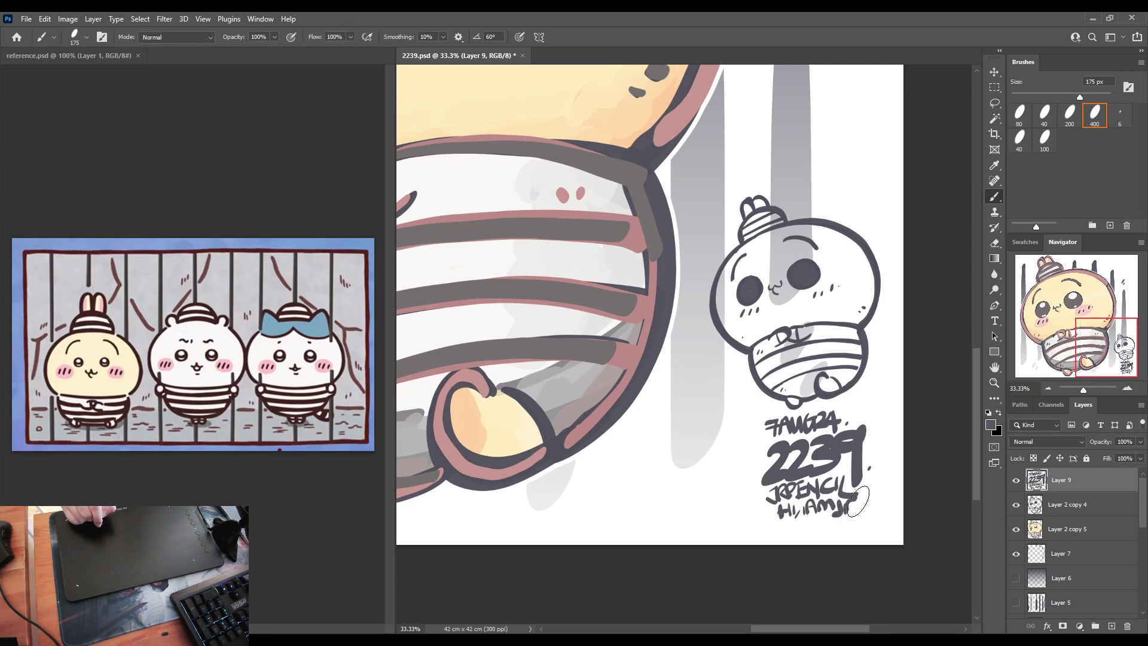
Step: Scale the handwritten number and signature block up slightly toward the canvas's lower-right corner
{"action": "key", "text": "ctrl+minus"}
{"action": "key", "text": "ctrl+minus"}
{"action": "key", "text": "ctrl+minus"}
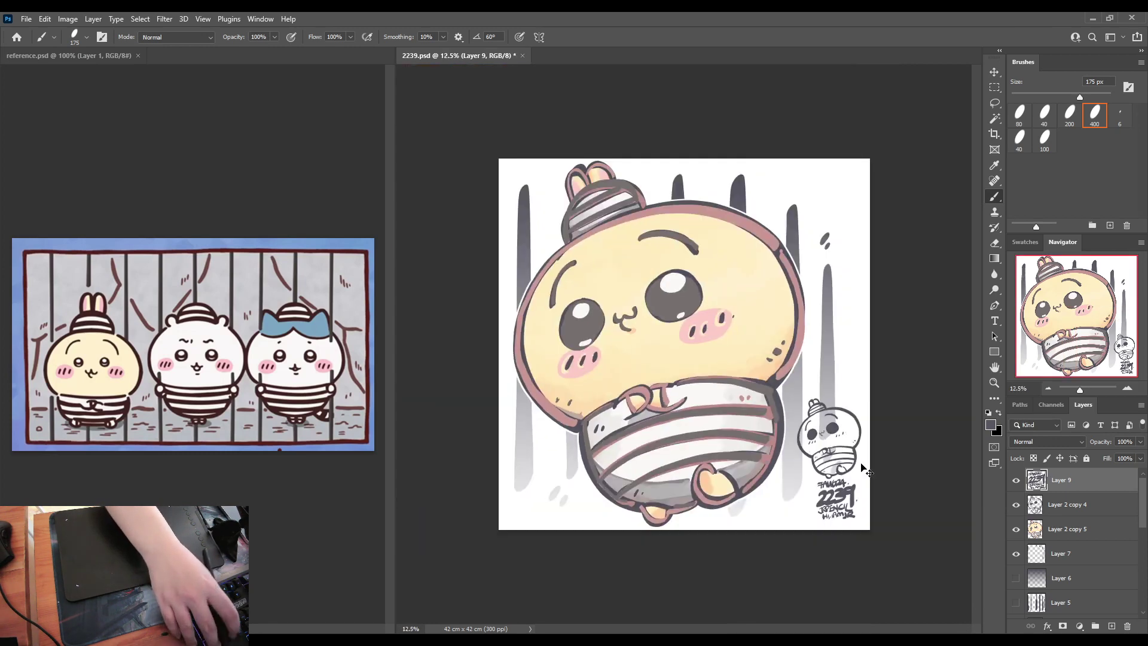
{"action": "key", "text": "ctrl+t"}
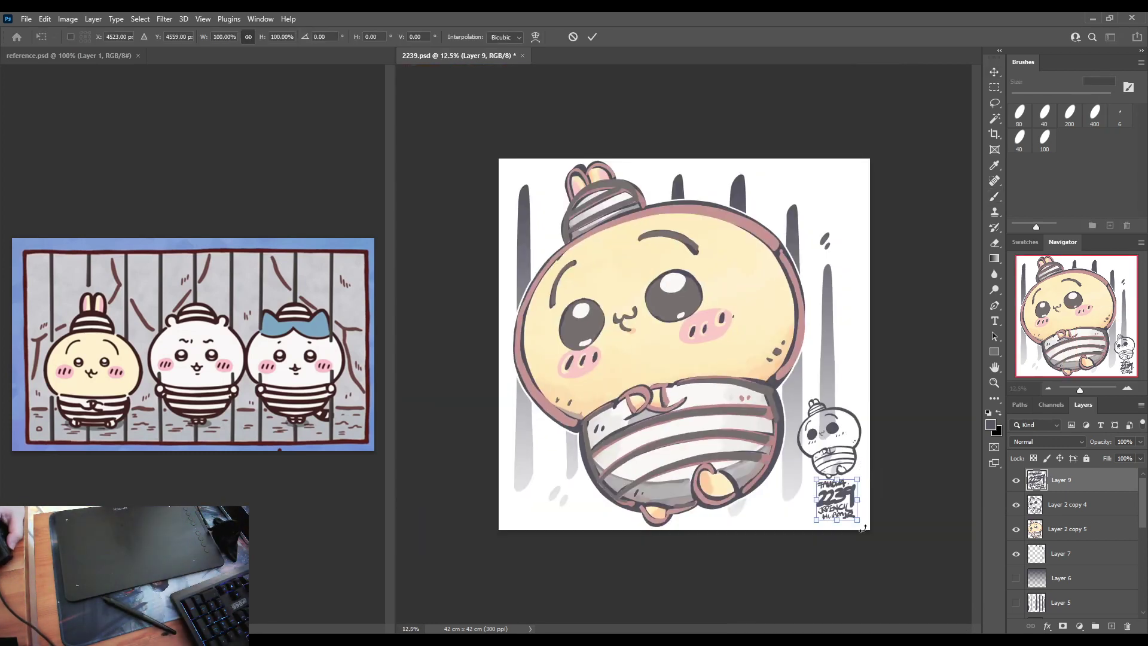
{"action": "left_click_drag", "start_coordinate": [857, 520], "coordinate": [863, 526]}
{"action": "key", "text": "Return"}
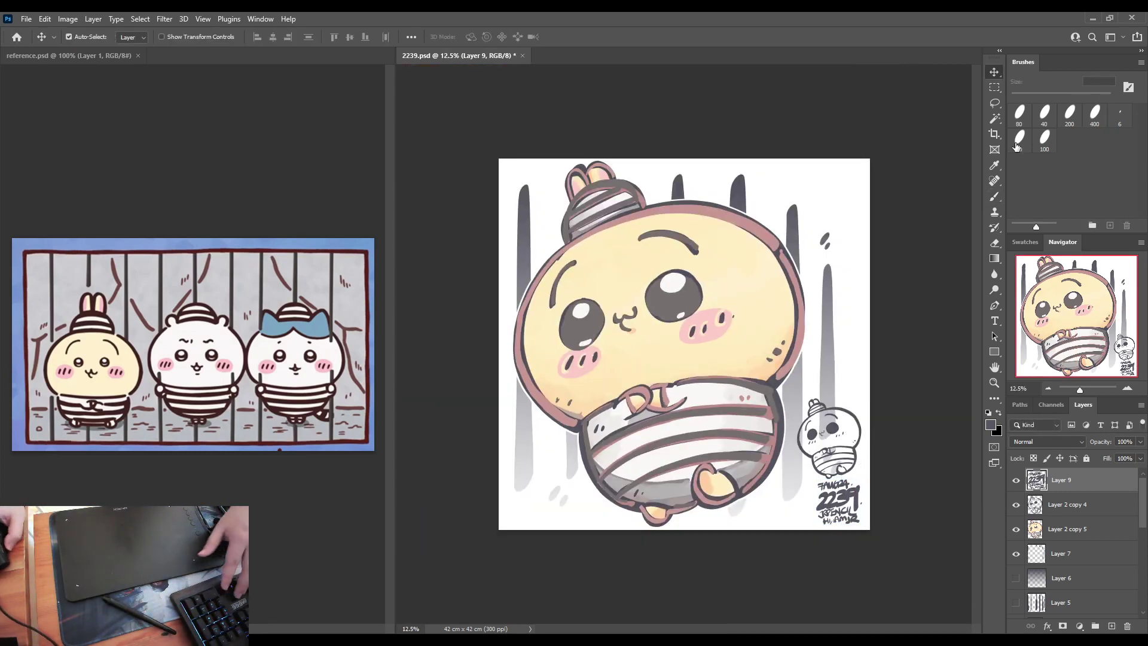